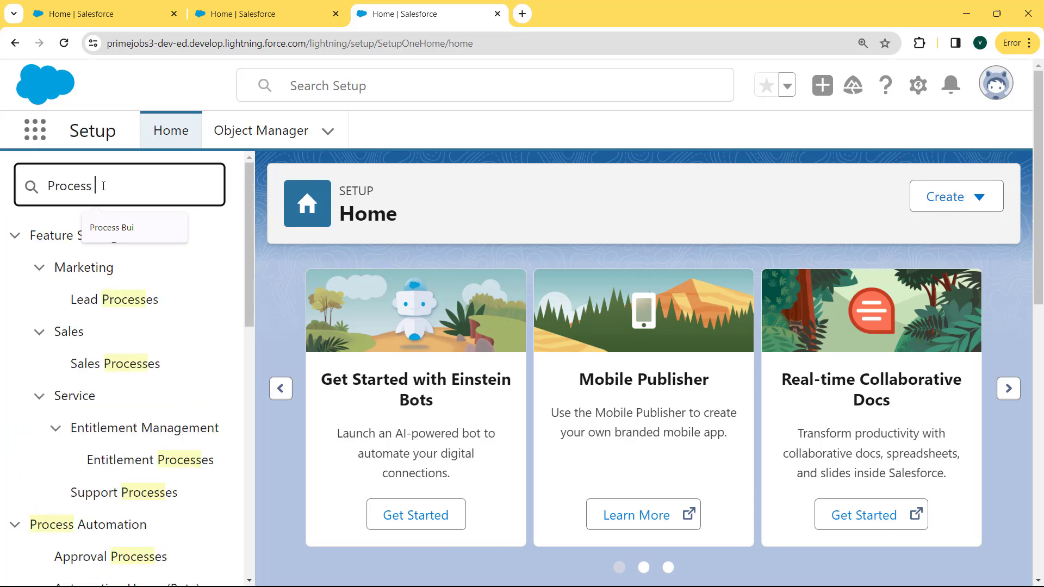
Find Process Builder in Setup and start a new process, continuing in Process Builder instead of Flow Builder.
type("er")
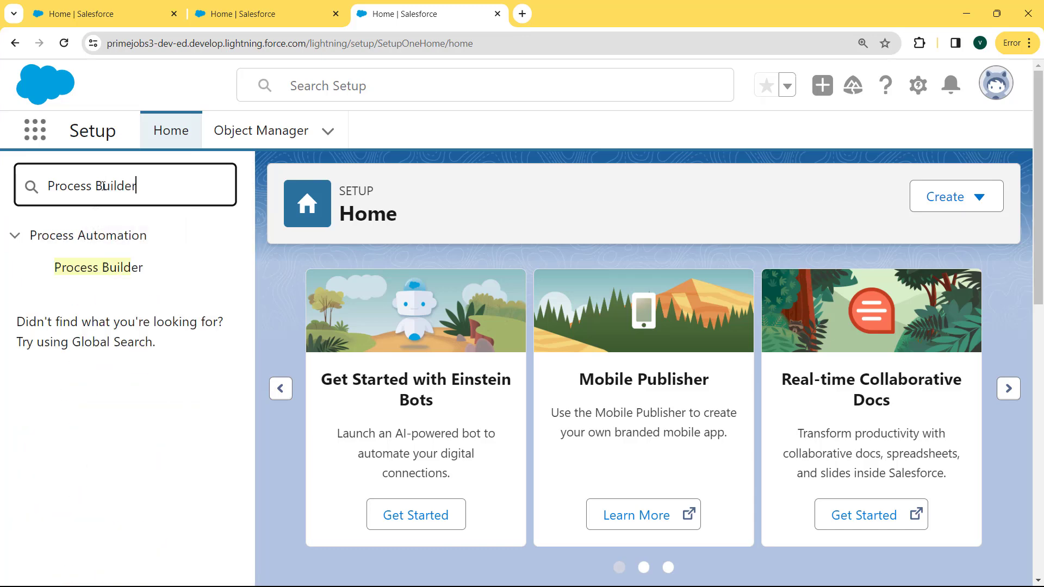
left_click(92, 272)
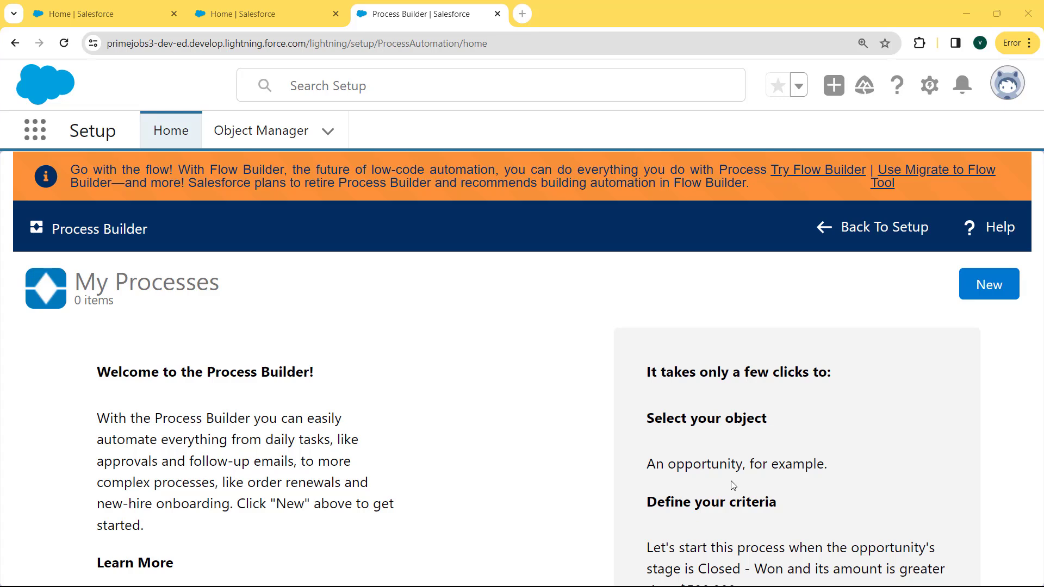
left_click(979, 295)
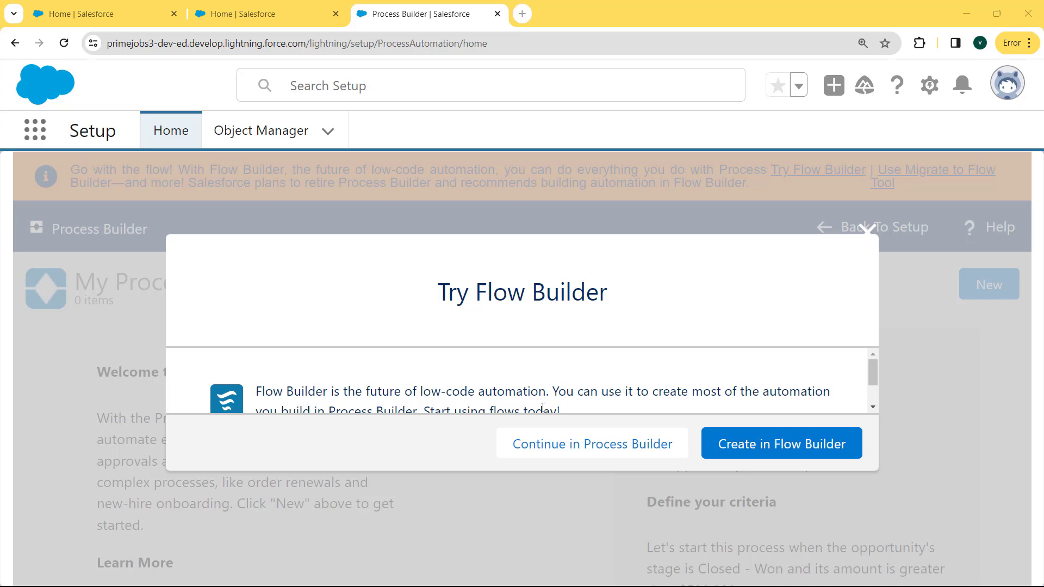
left_click(596, 449)
Create the process "Training Event" (API name Training_Event), described as "Training Event Process Builder.", that starts when a record changes.
key("ctrl+0")
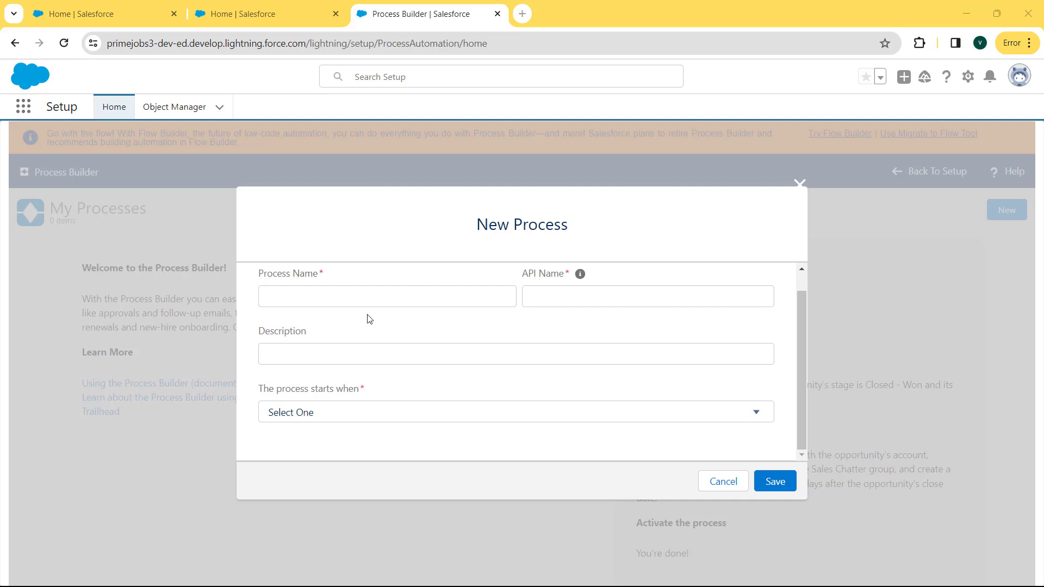
left_click(304, 288)
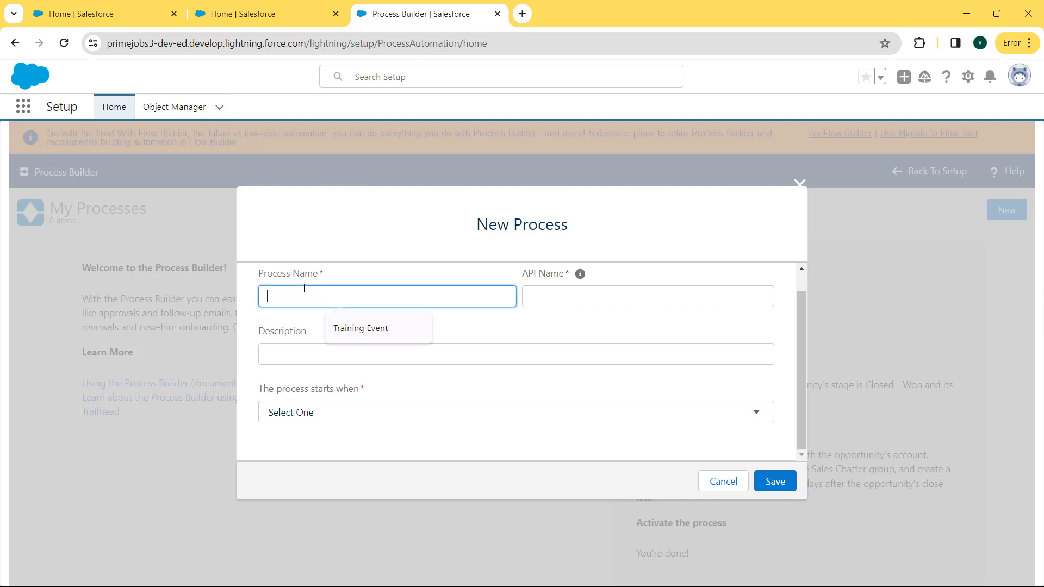
left_click(360, 328)
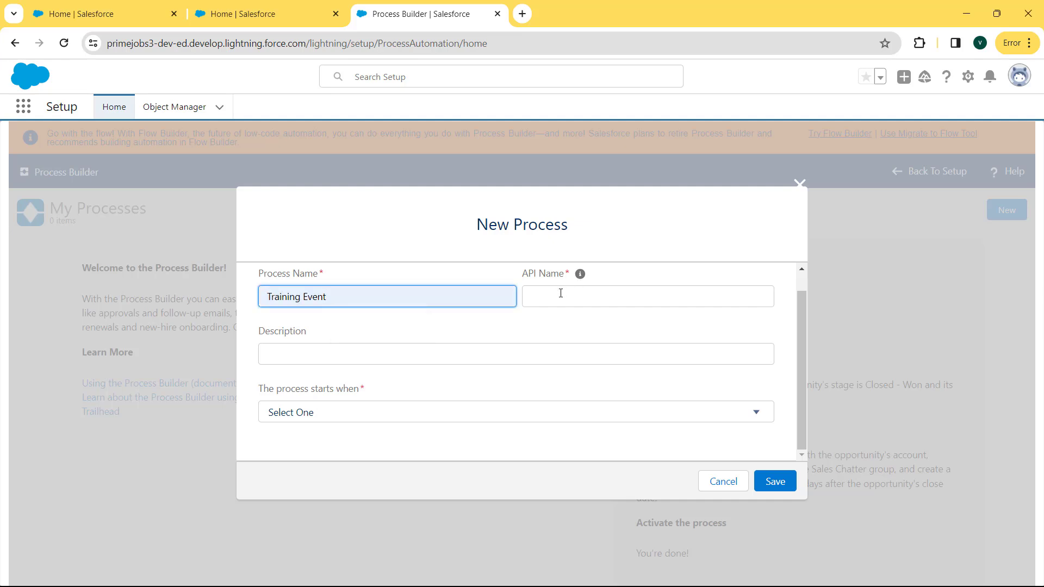
left_click(561, 293)
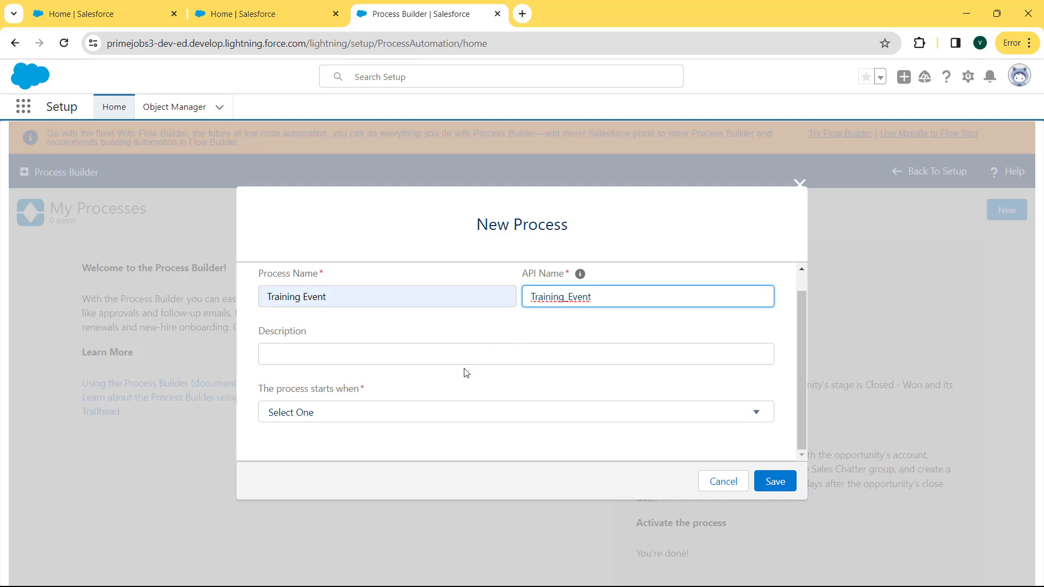
left_click(467, 354)
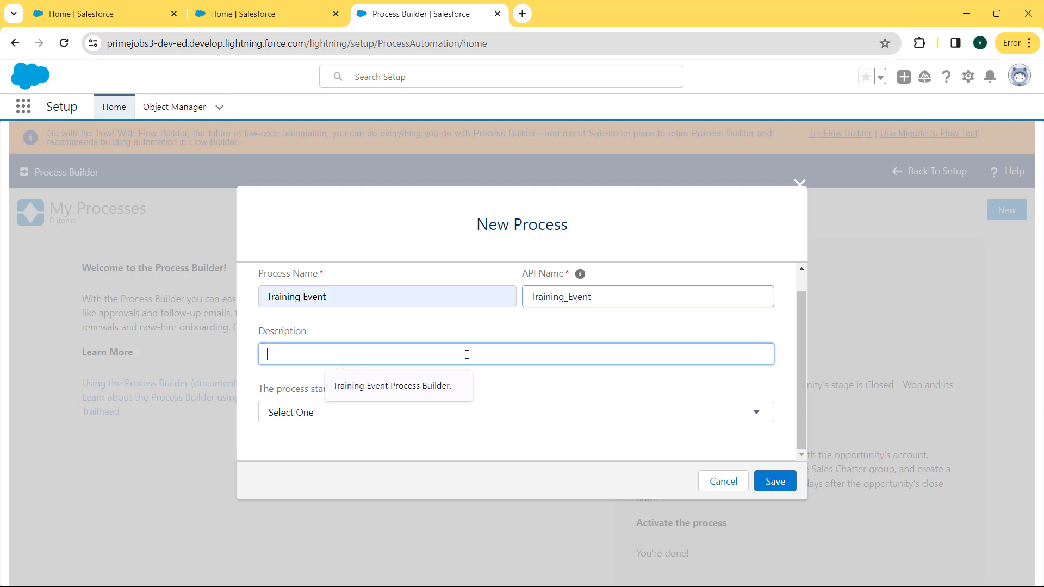
left_click(443, 379)
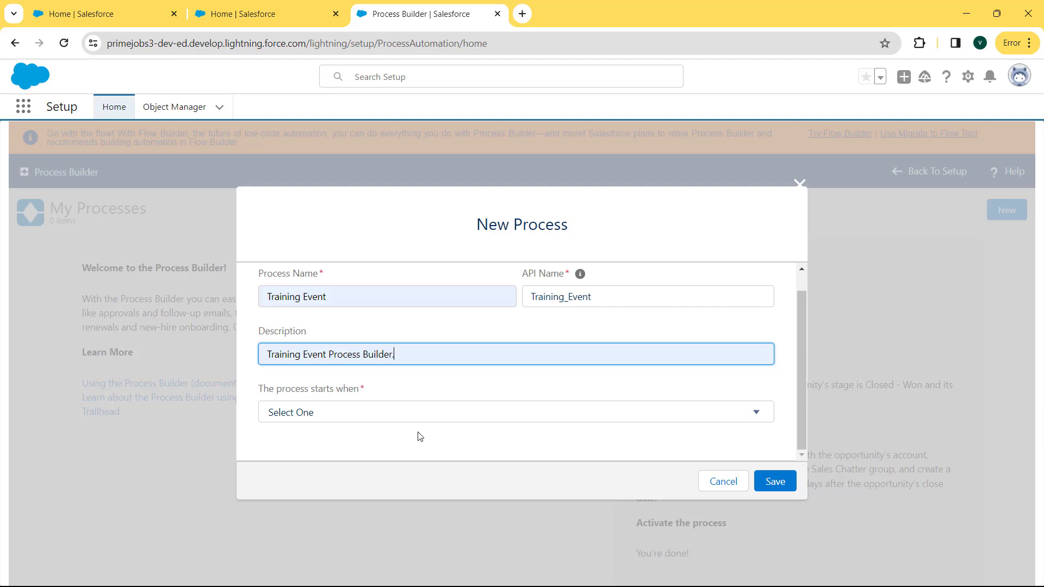
left_click(417, 413)
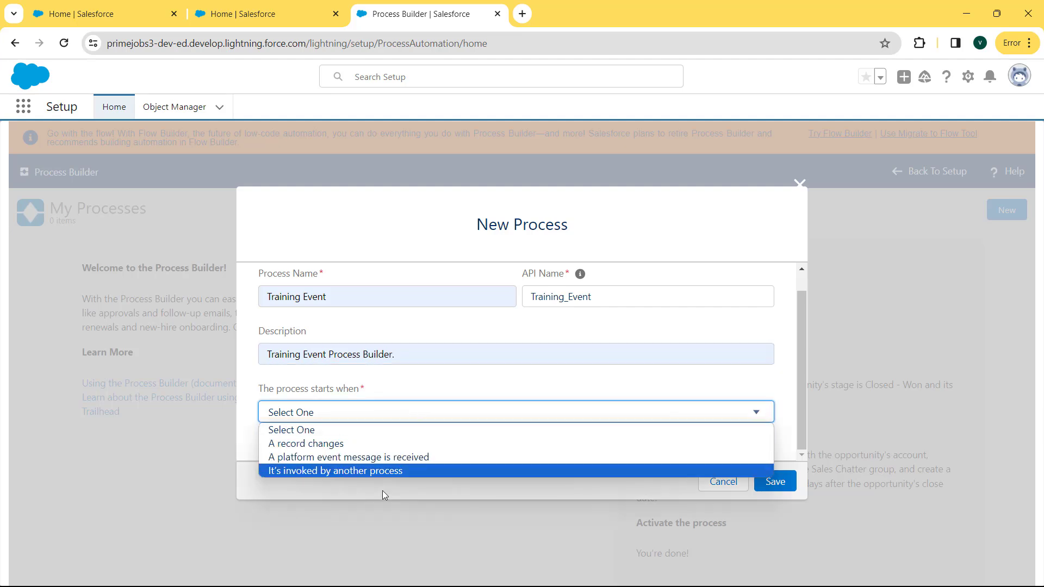
left_click(383, 444)
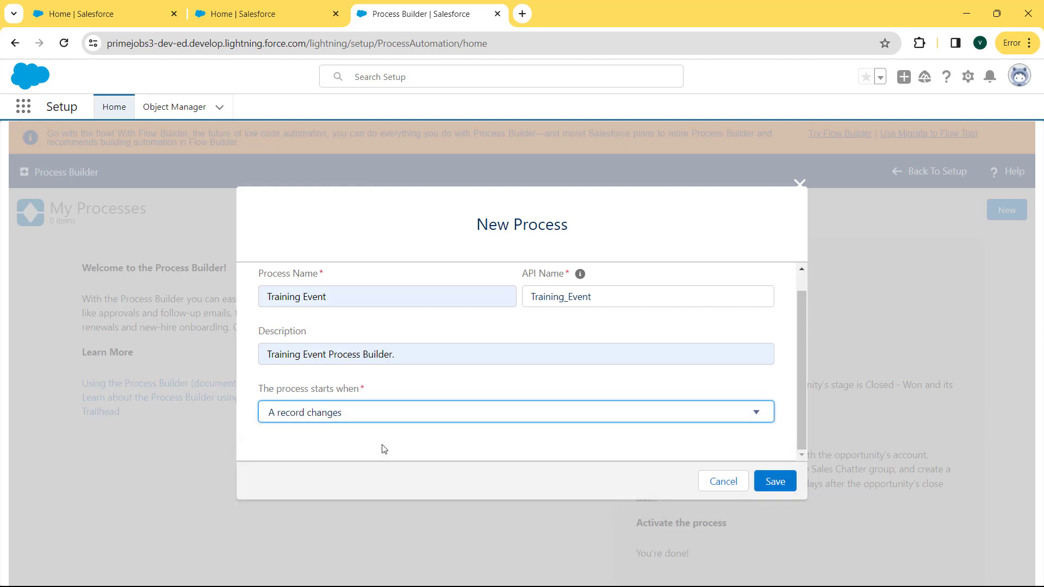
left_click(776, 482)
Add Opportunity as the process's object, starting only when a record is created, and save it.
key("ctrl+plus")
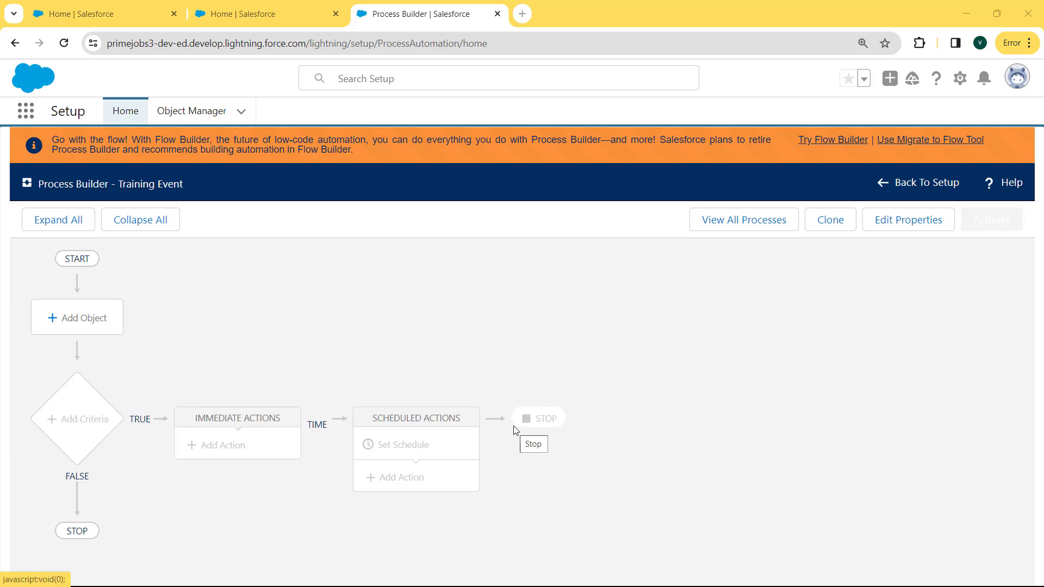
left_click(82, 319)
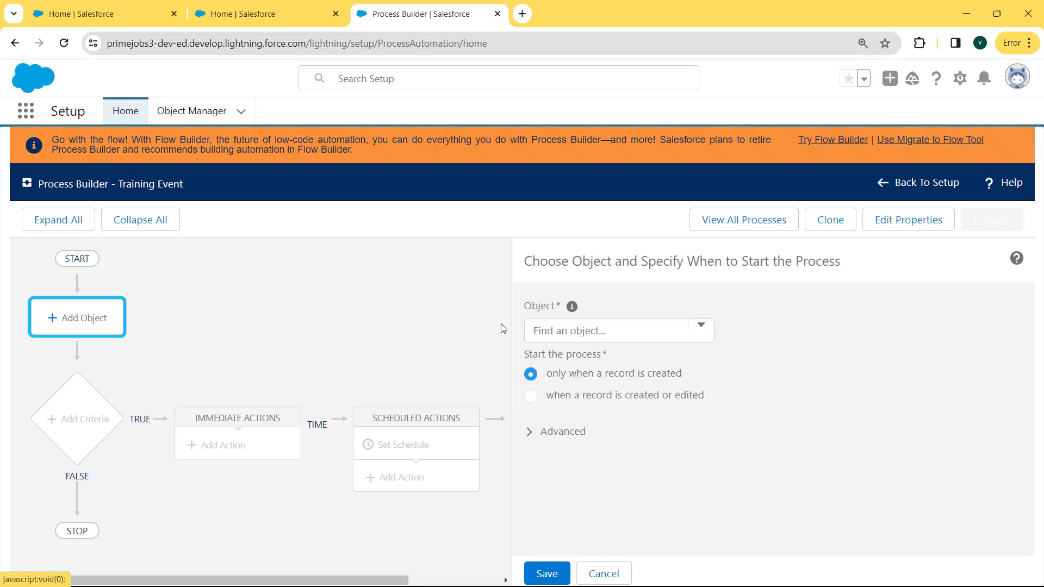
left_click(570, 329)
type("opp")
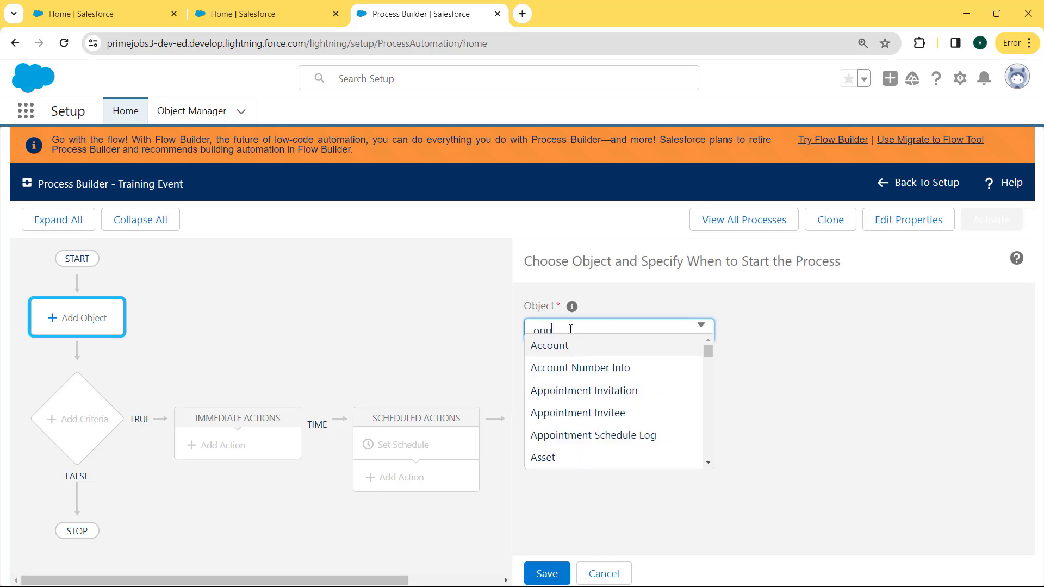
left_click(565, 346)
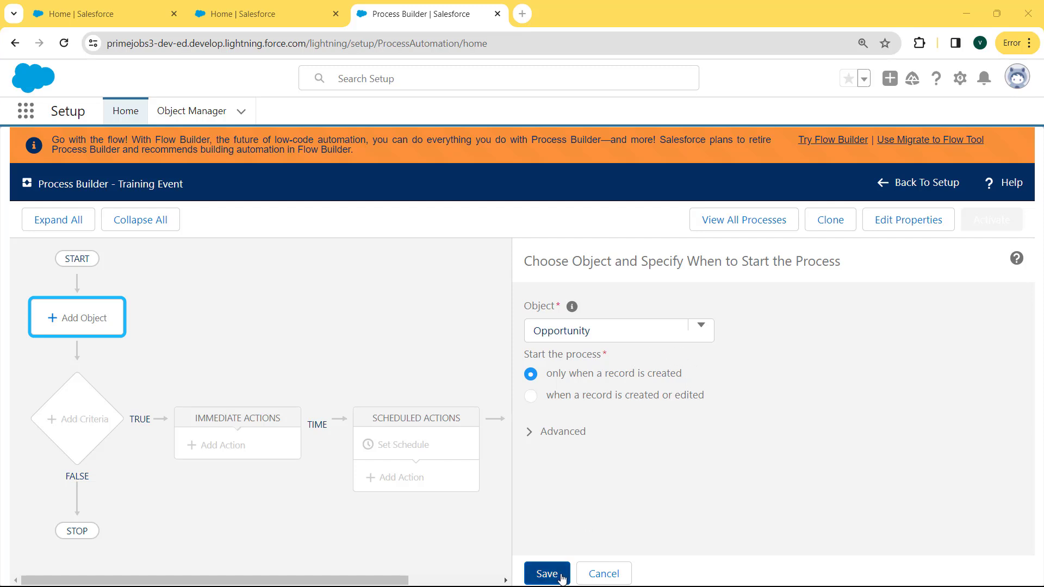
left_click(546, 572)
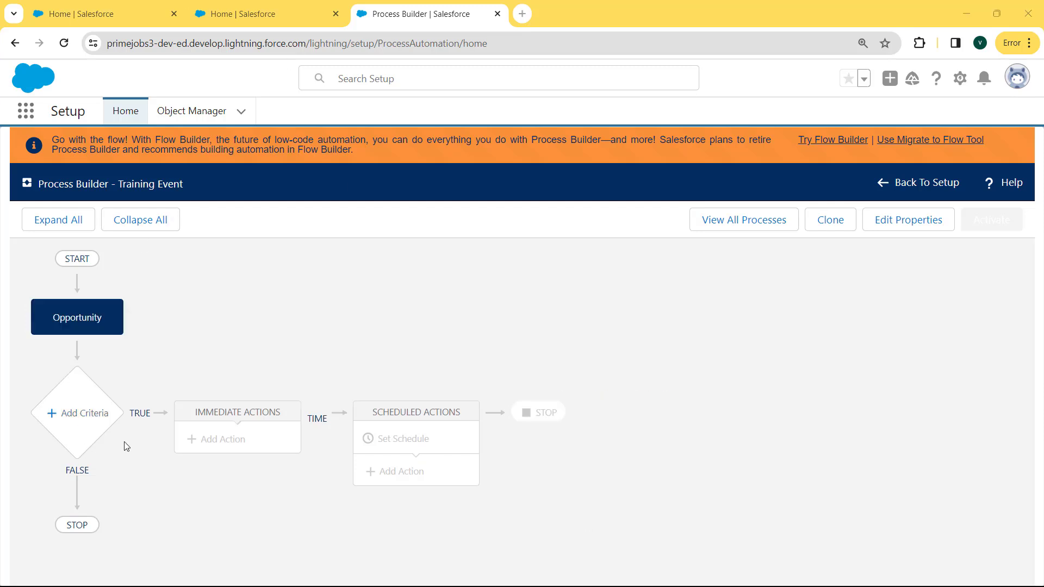
Add a criteria node named "Opportunity Closed Won" that executes actions when conditions are met.
left_click(66, 418)
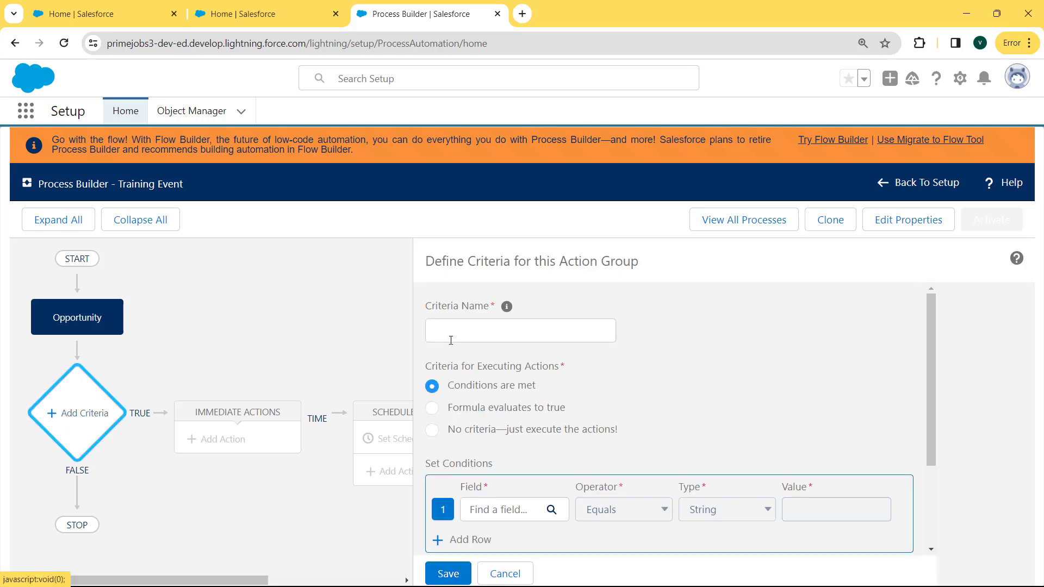
left_click(505, 334)
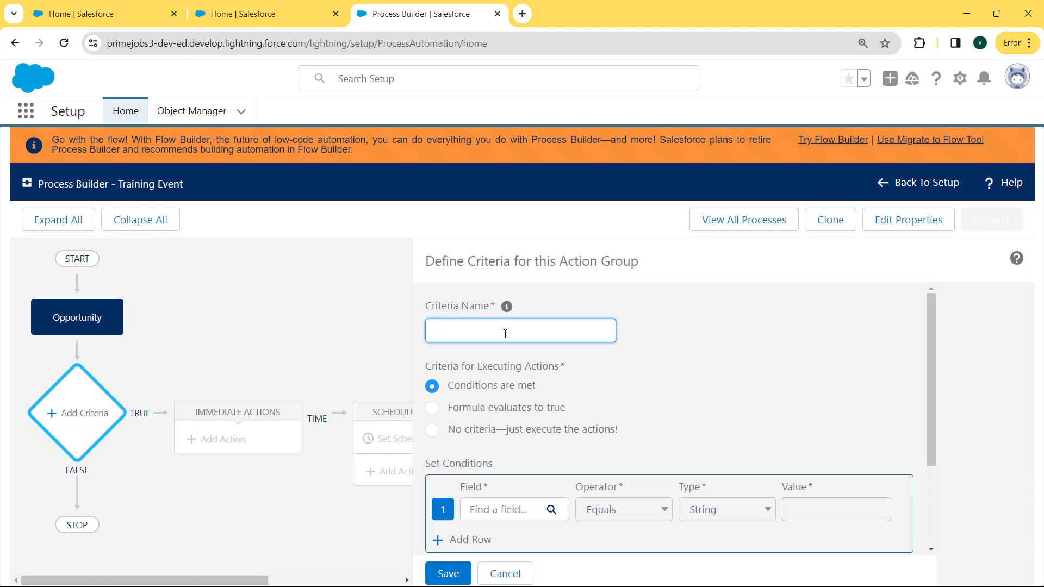
type("O")
key("BackSpace")
type("Opportunity Closed Won")
left_click(536, 383)
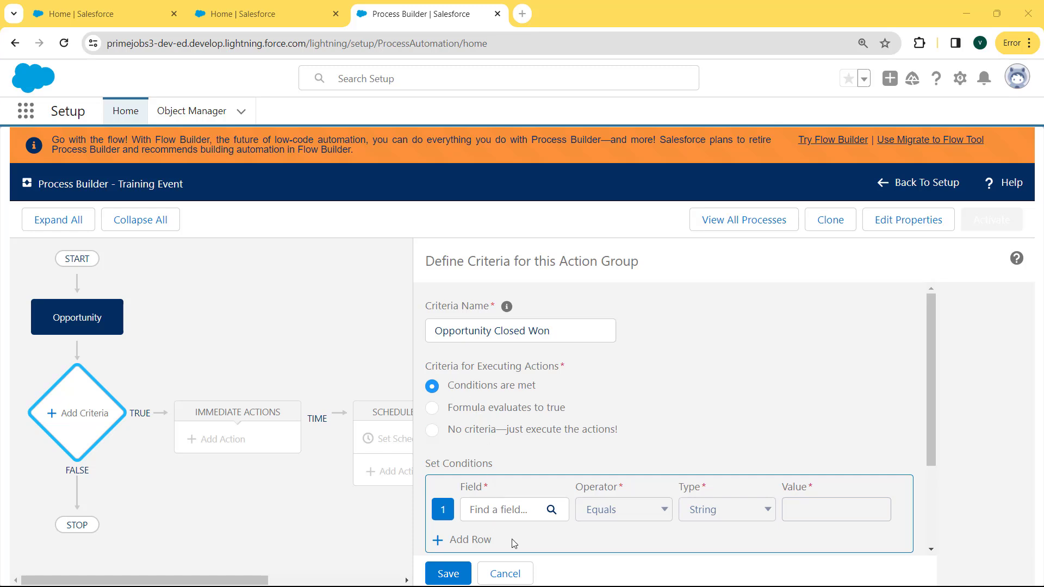
Define the first condition as the Opportunity's Stage field Equals the Picklist value Closed Won.
left_click(525, 510)
left_click(459, 325)
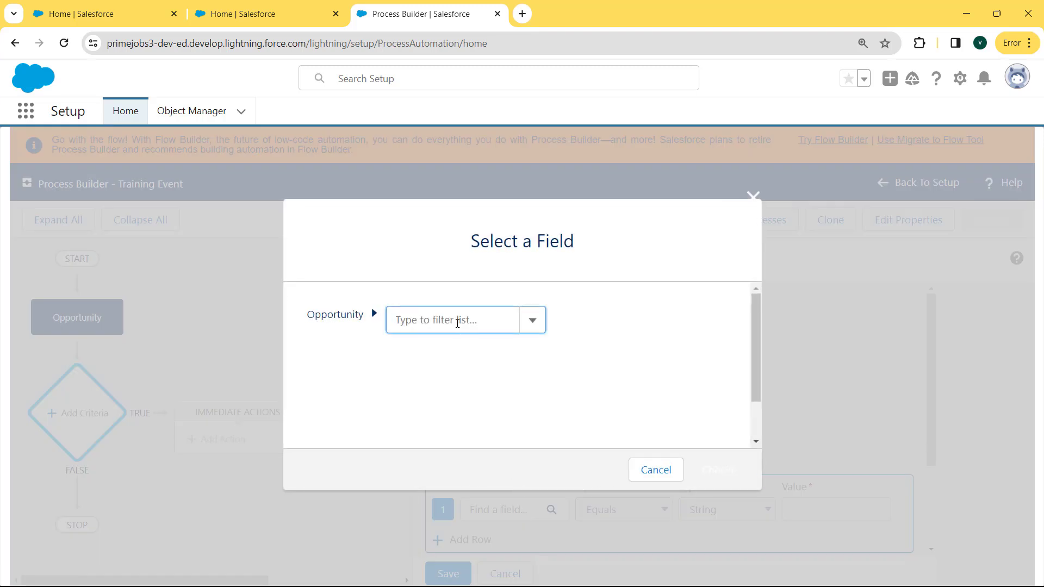
type("stag")
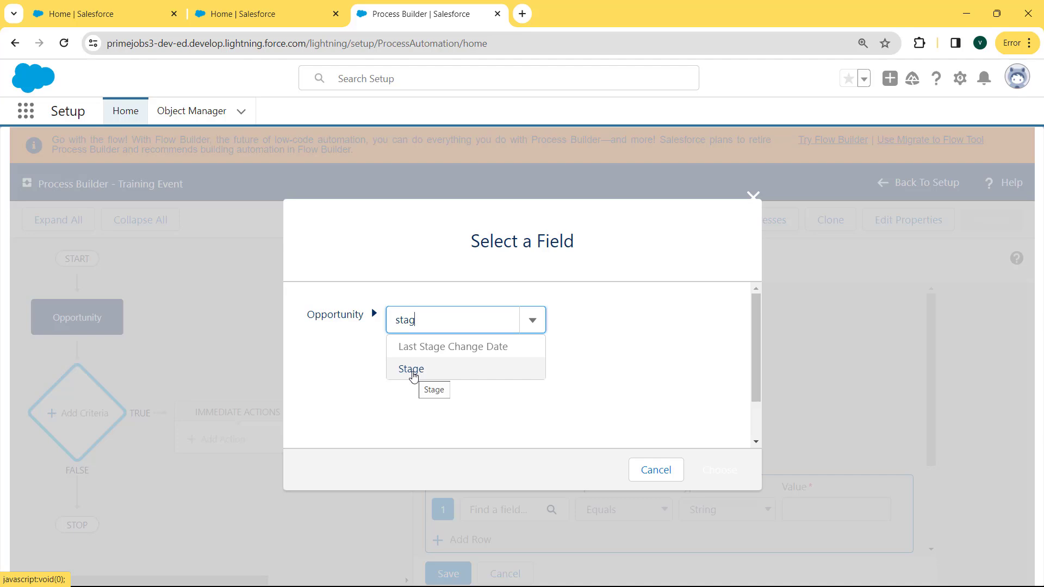
left_click(411, 372)
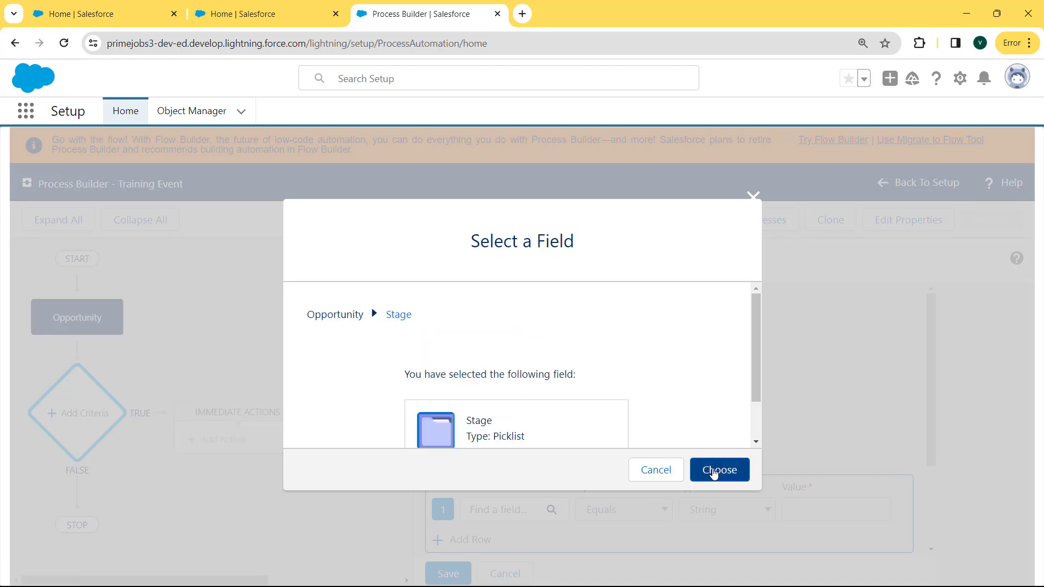
left_click(710, 472)
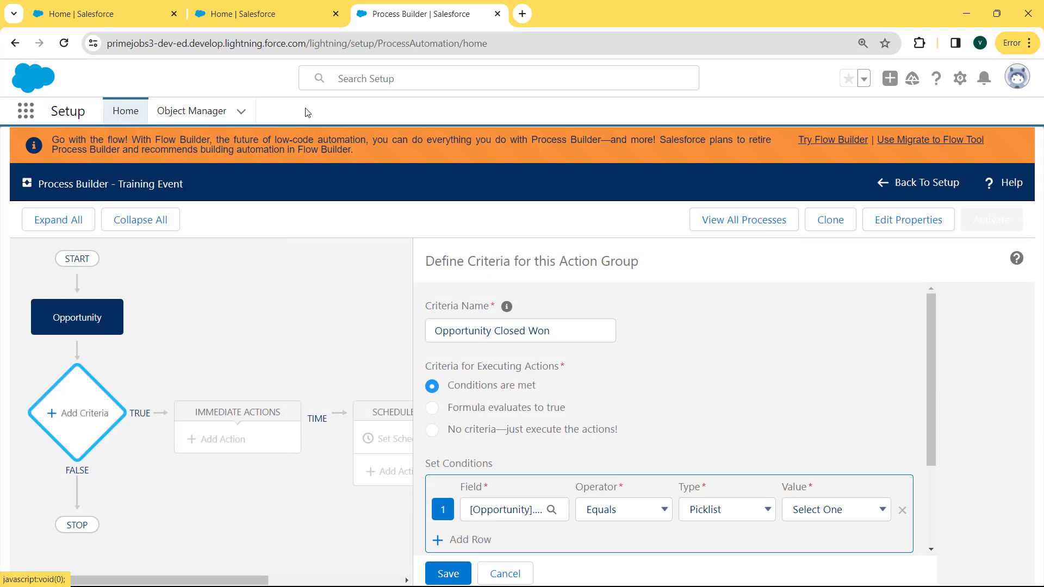
left_click(630, 509)
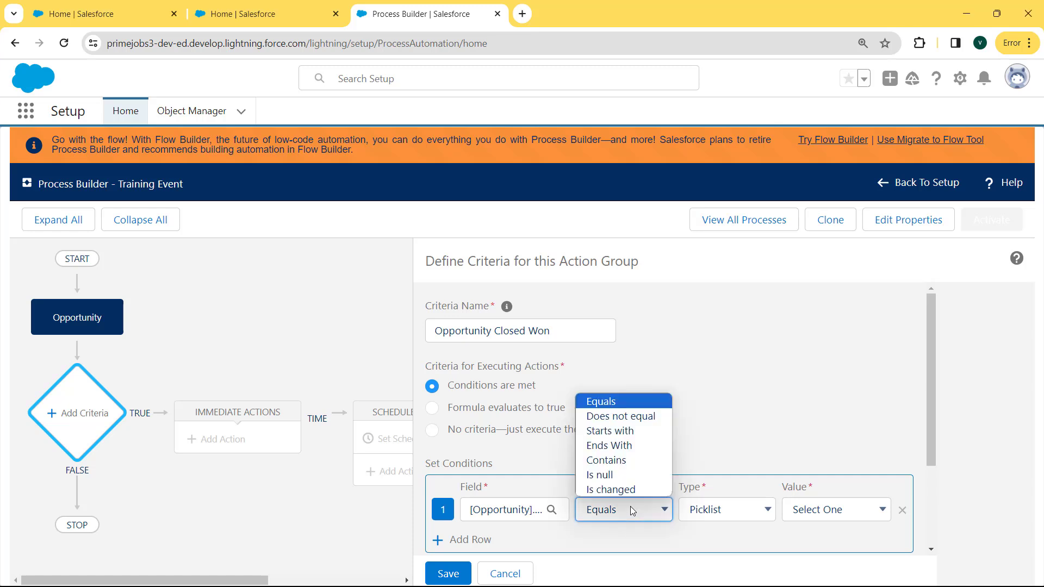
left_click(609, 402)
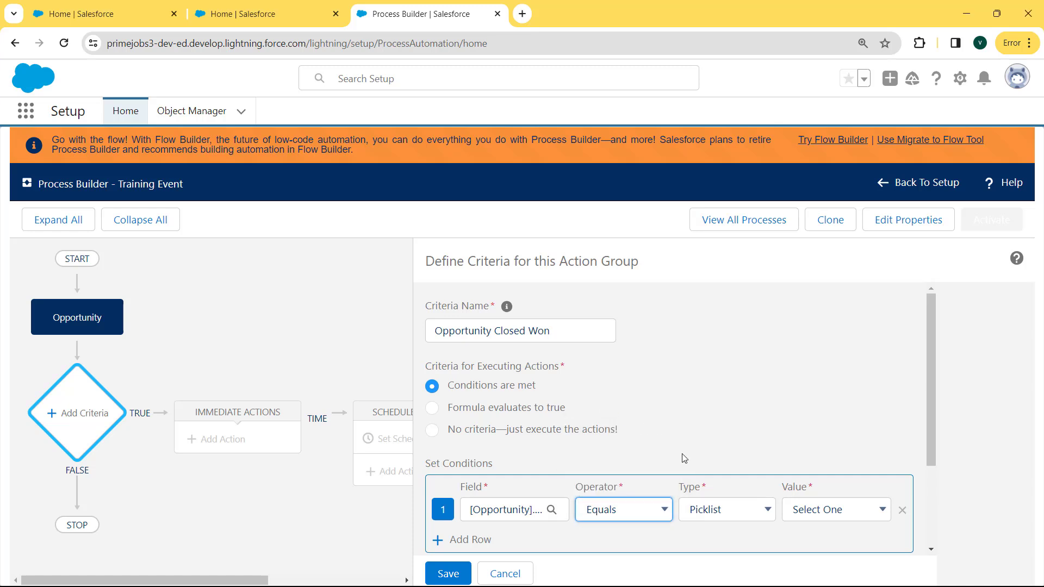
left_click(734, 511)
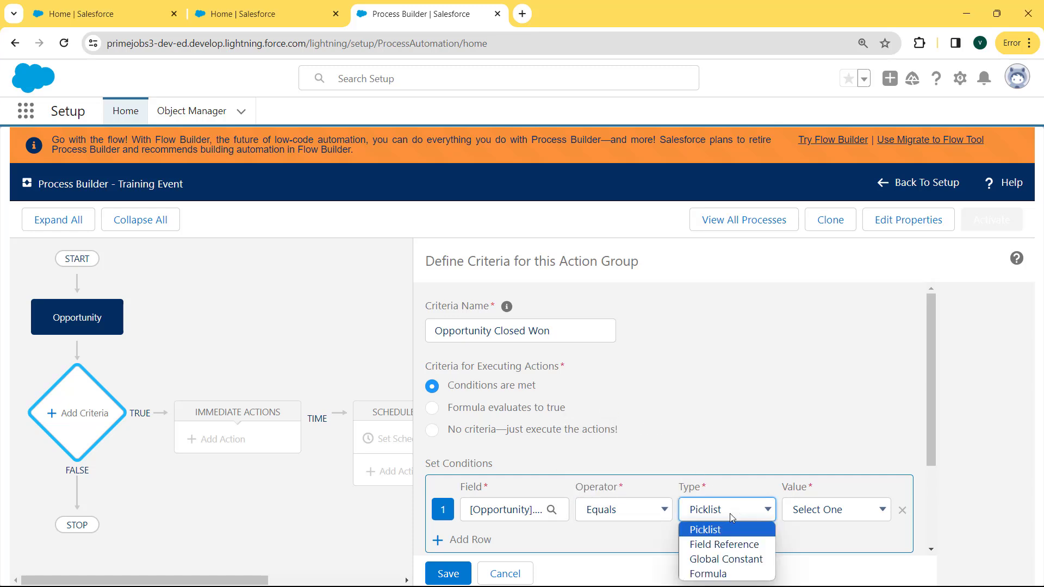
left_click(830, 513)
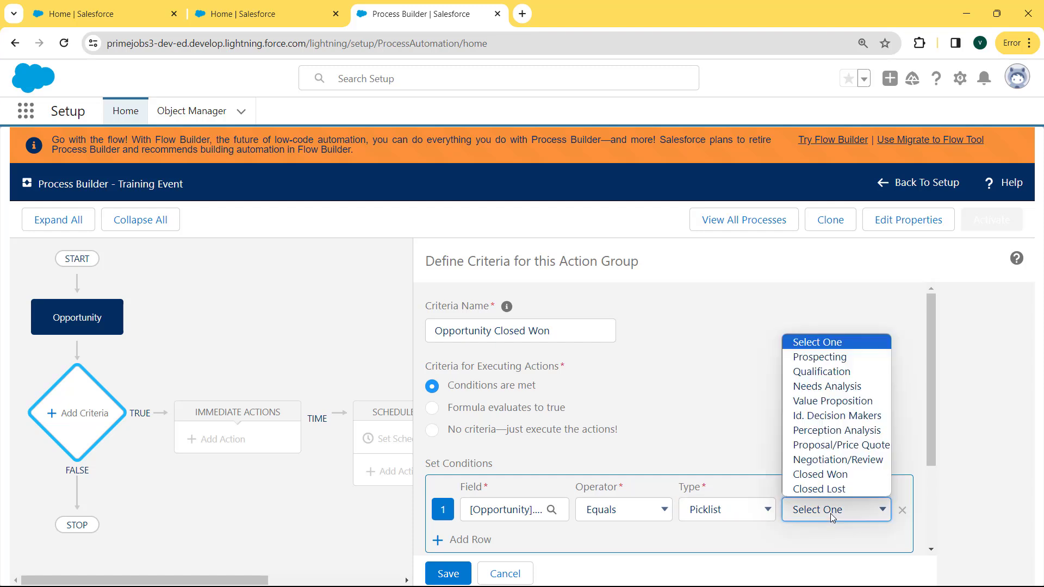
left_click(838, 476)
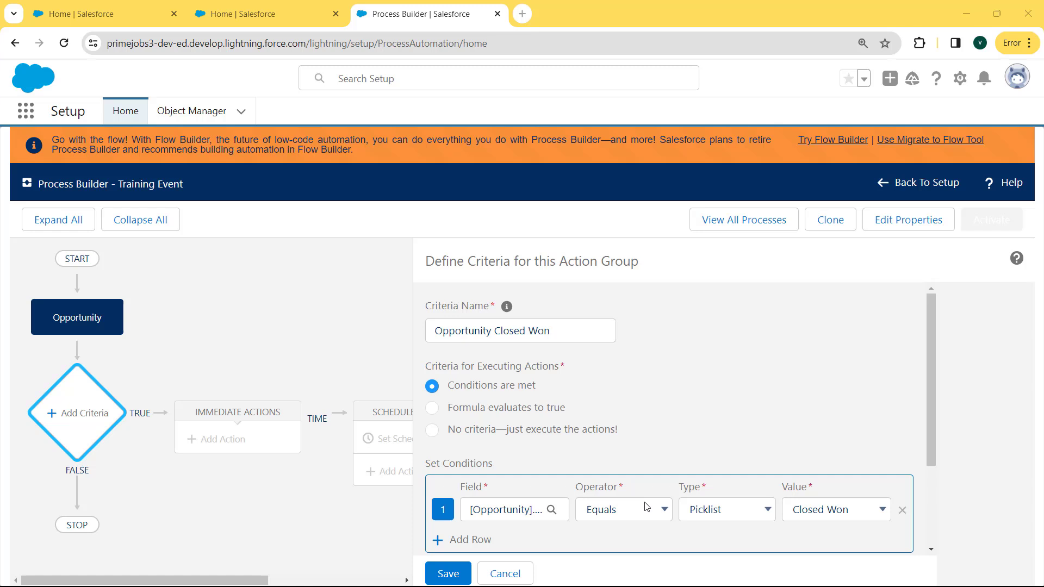
Add a second condition row to the criteria and choose the Opportunity's Amount as its field.
left_click(474, 539)
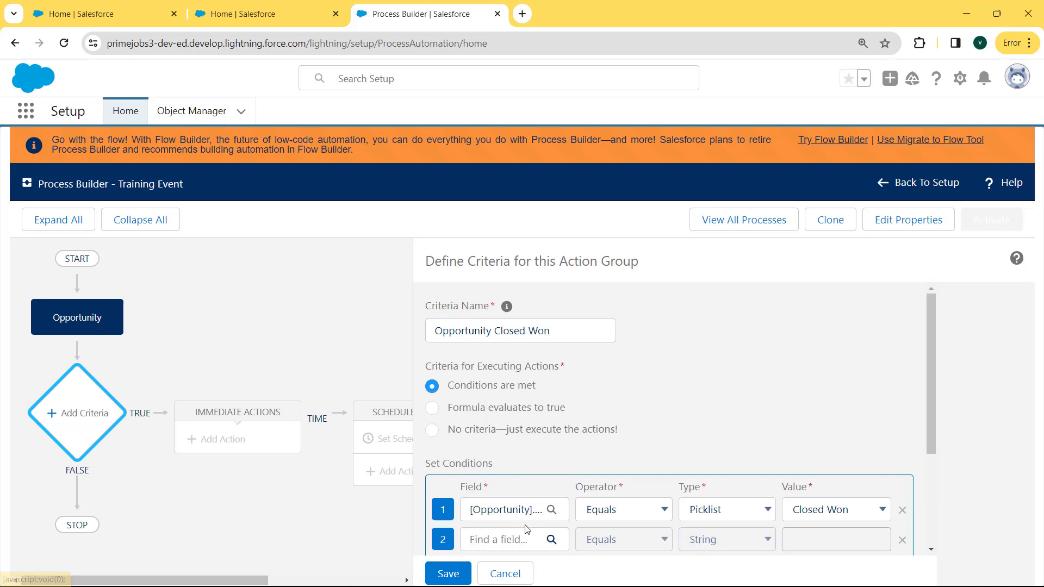
left_click(526, 539)
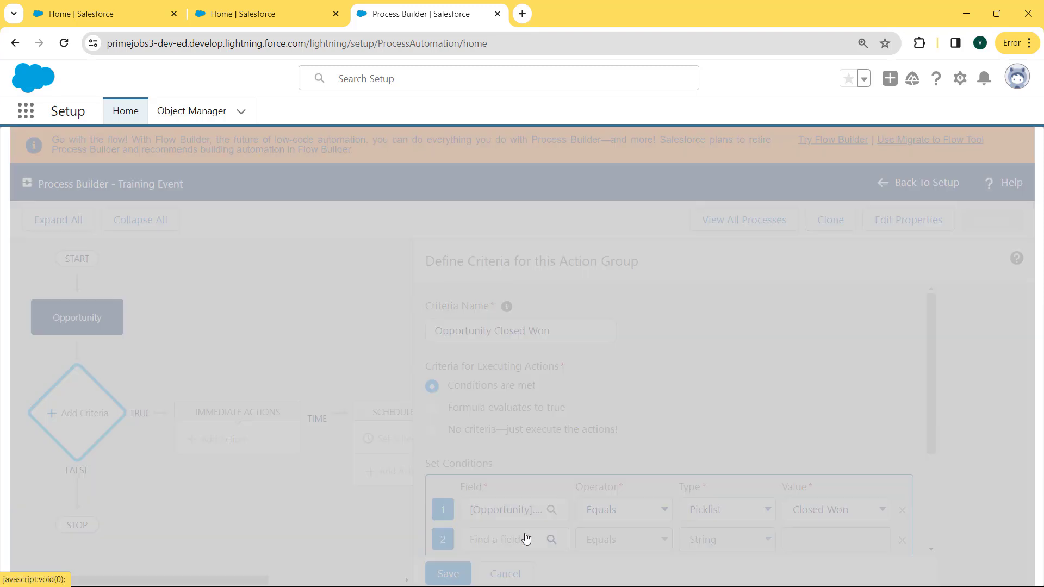
type("amount")
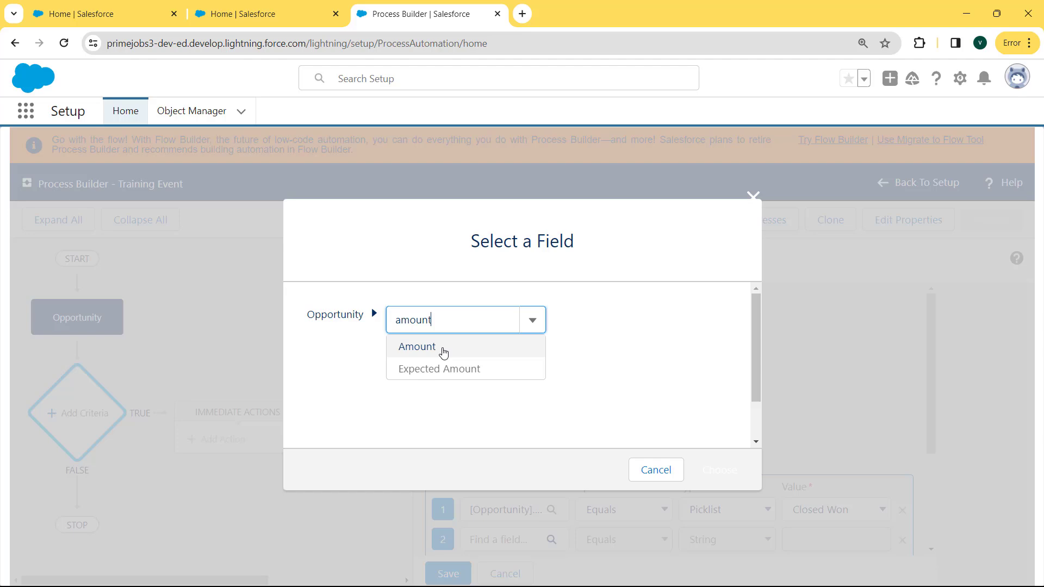
left_click(443, 350)
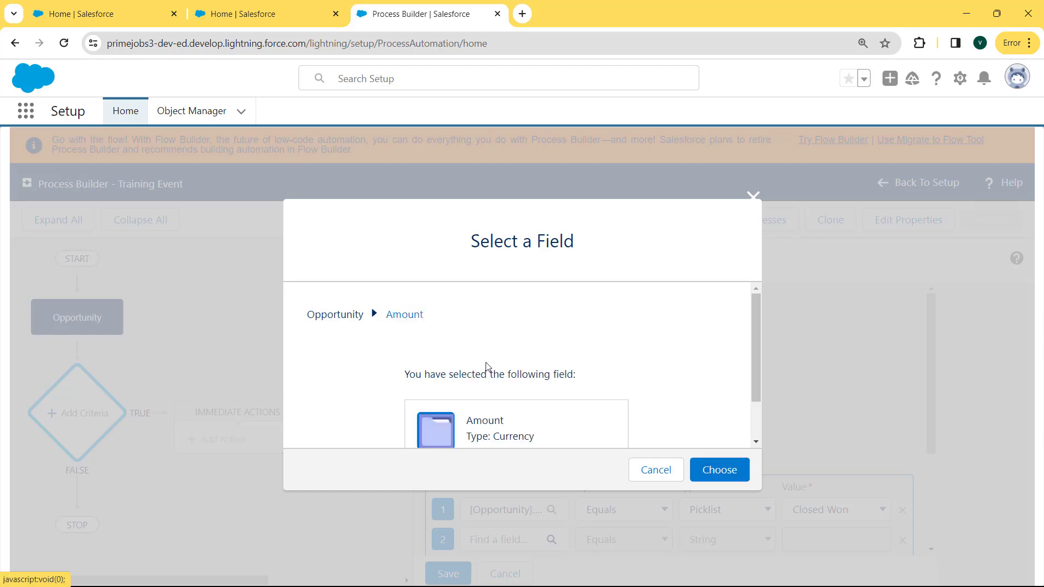
left_click(712, 469)
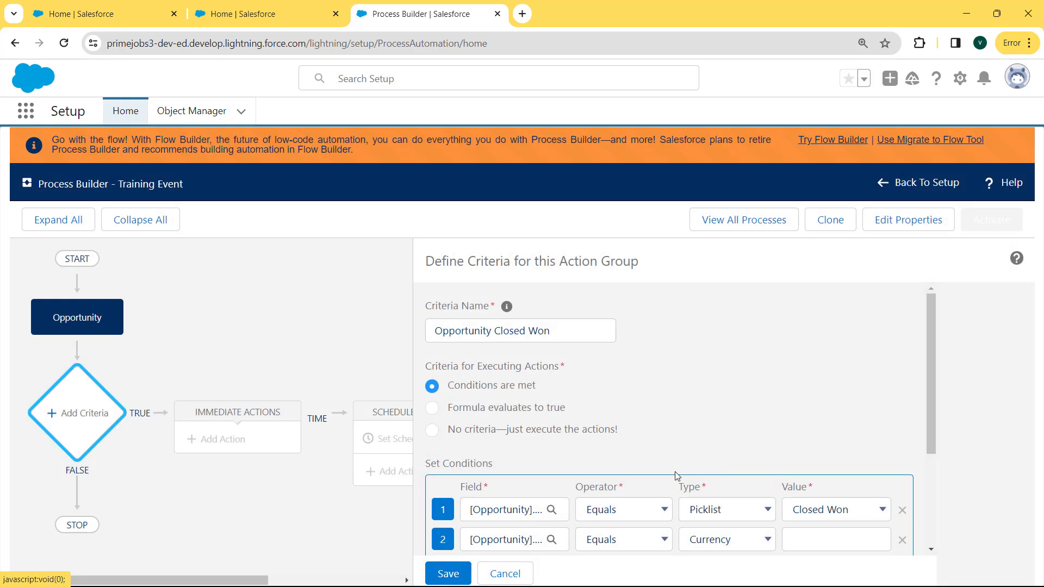
Set the Amount condition to Greater than or equal, type Currency, value 1000, and save the criteria.
left_click(626, 538)
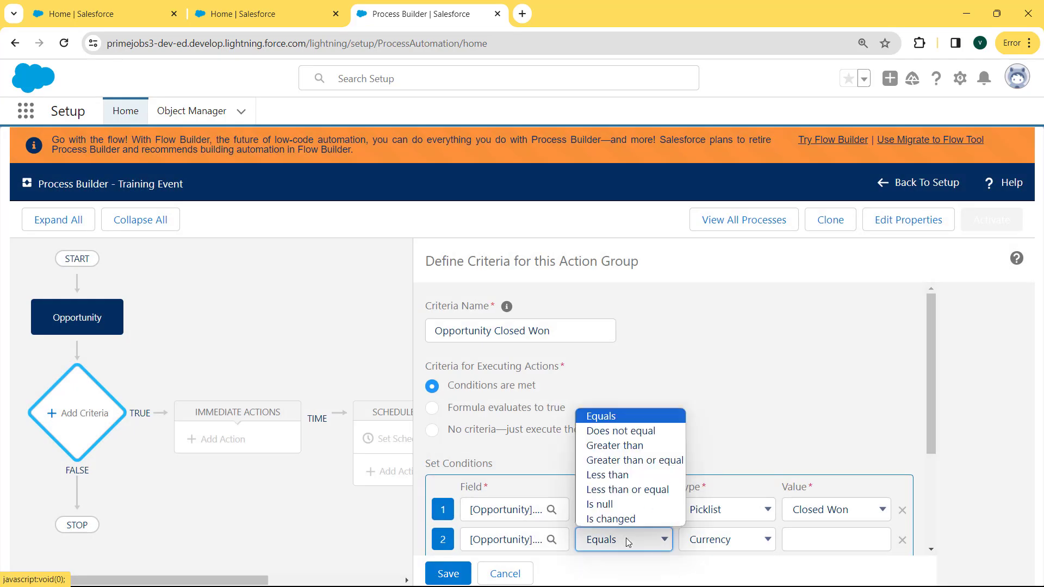
left_click(628, 461)
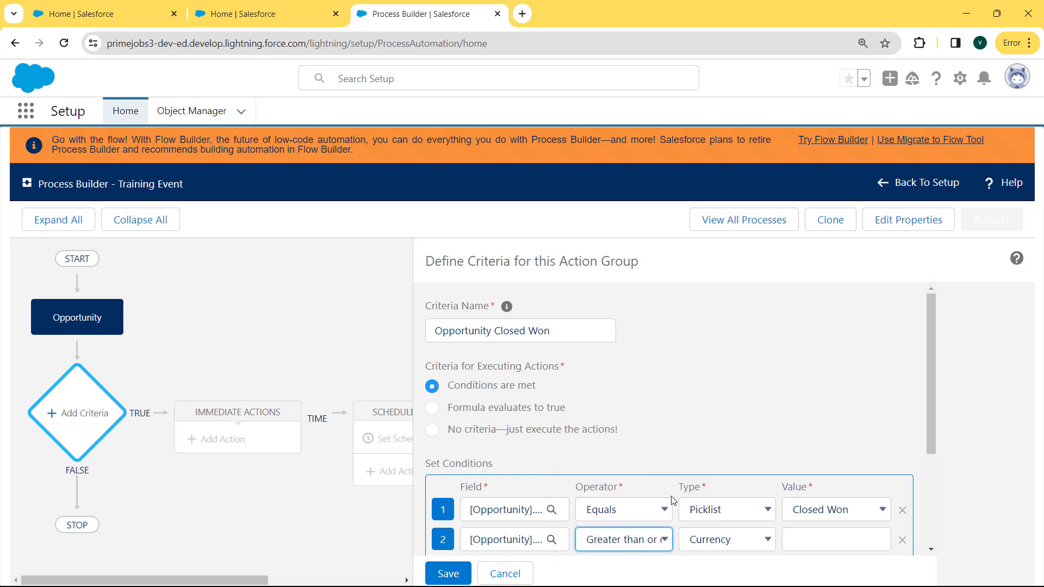
left_click(717, 544)
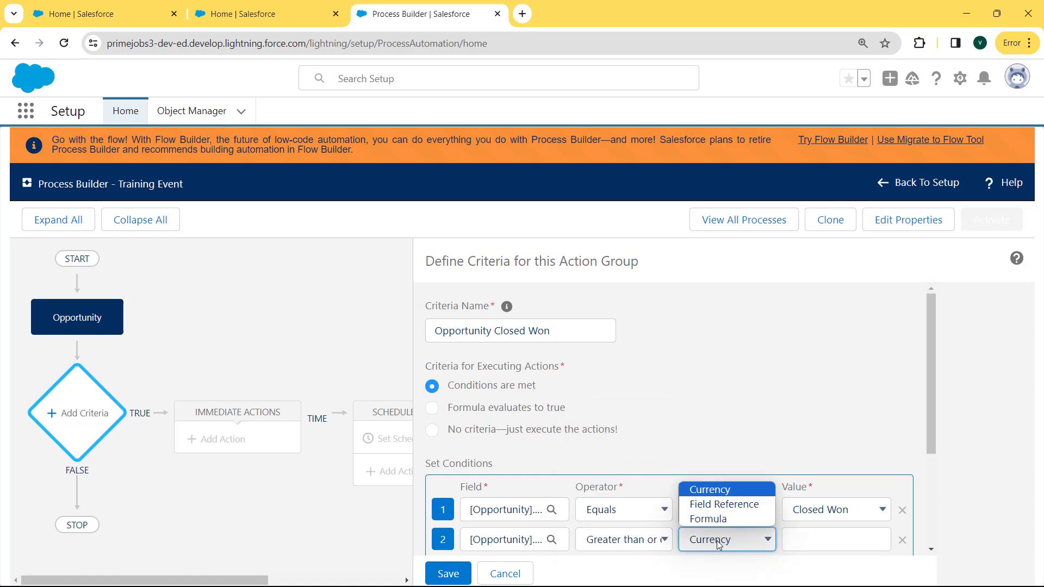
left_click(708, 489)
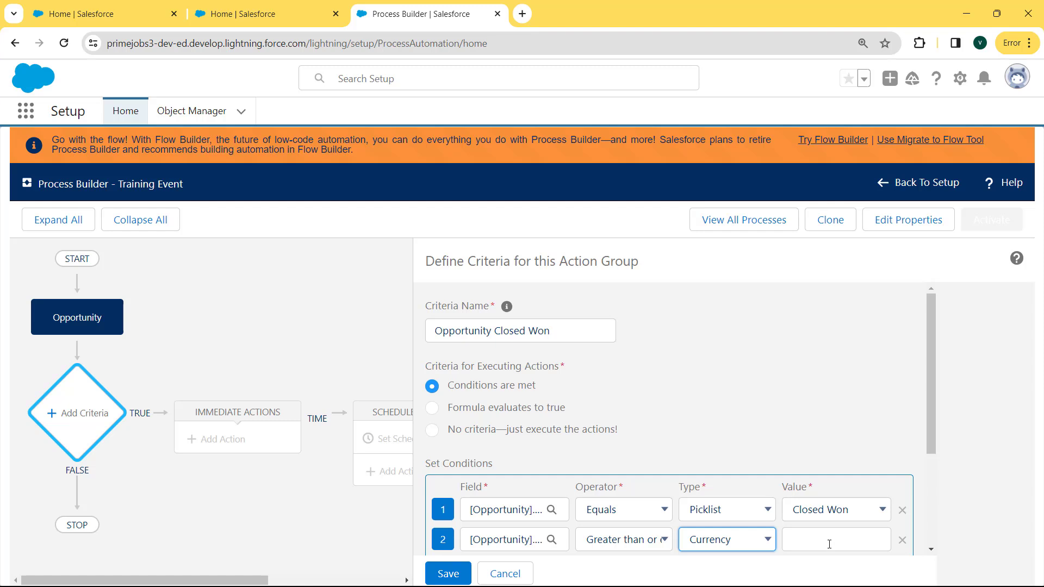
left_click(829, 544)
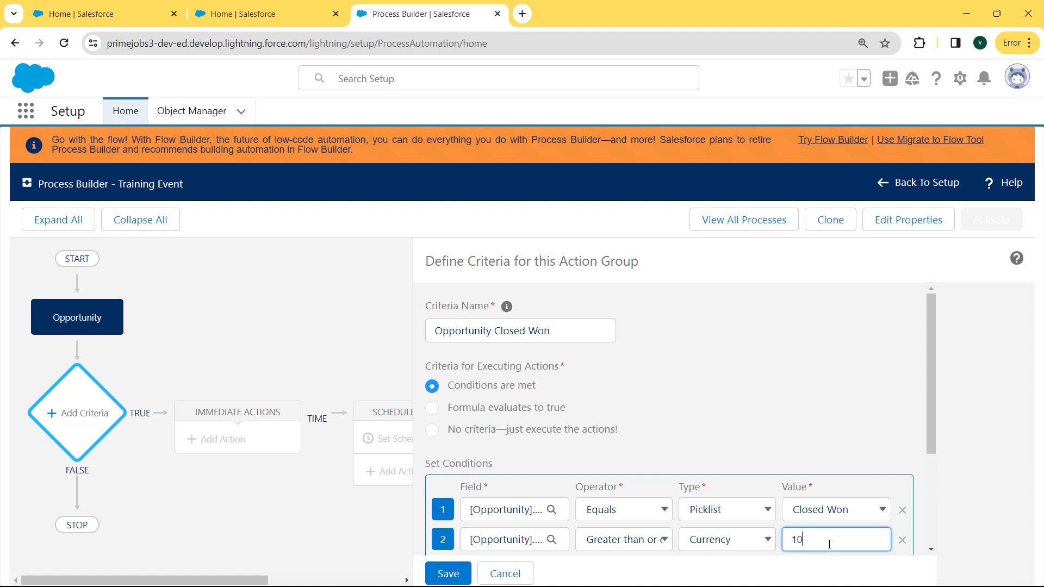
type("1000")
left_click_drag(929, 428, 949, 530)
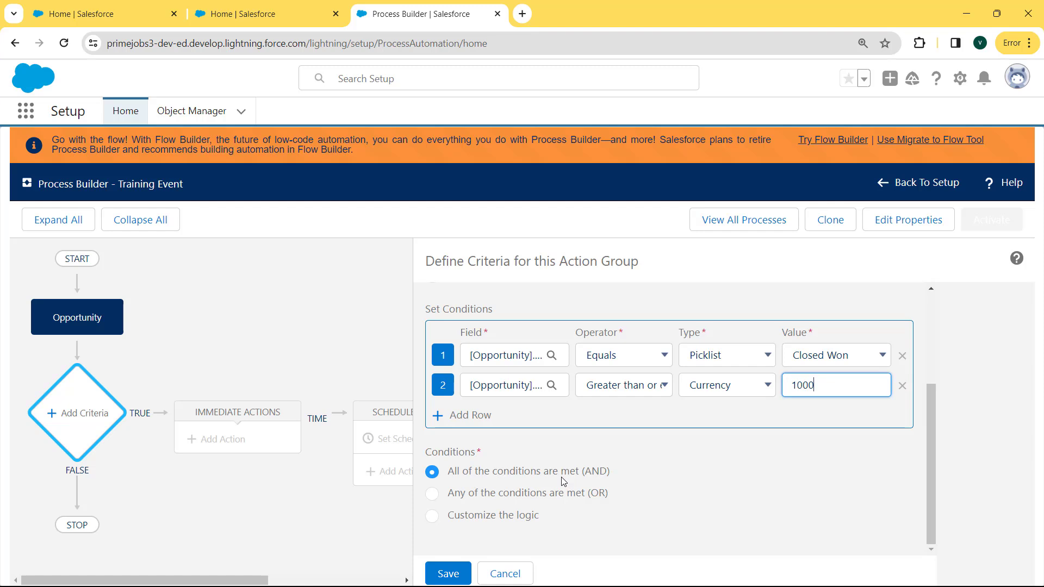
left_click(448, 573)
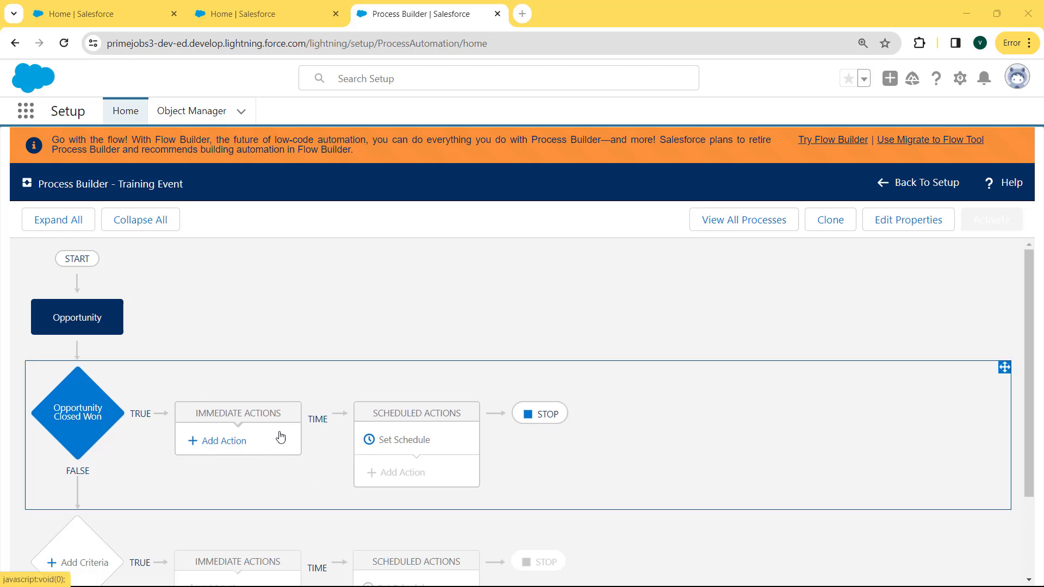
Add an immediate action for Opportunity Closed Won that creates a record, named "Action1", with record type Contract.
left_click(232, 442)
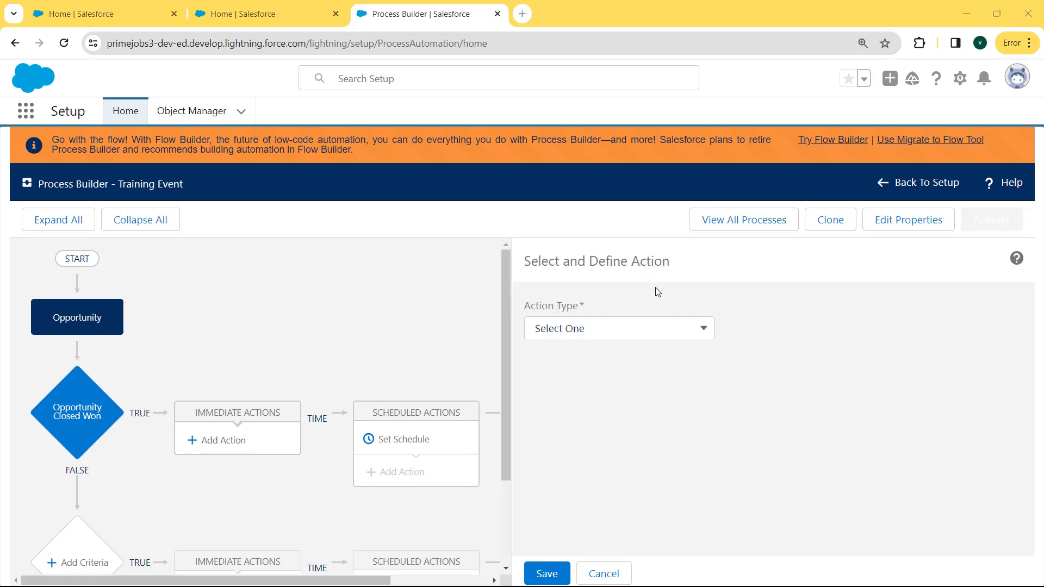
left_click(664, 329)
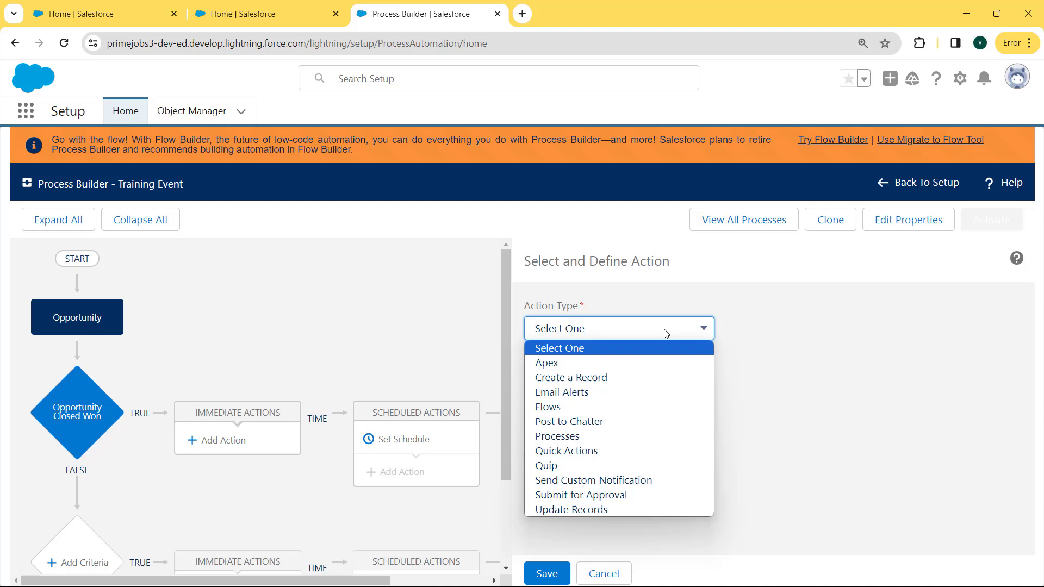
left_click(636, 377)
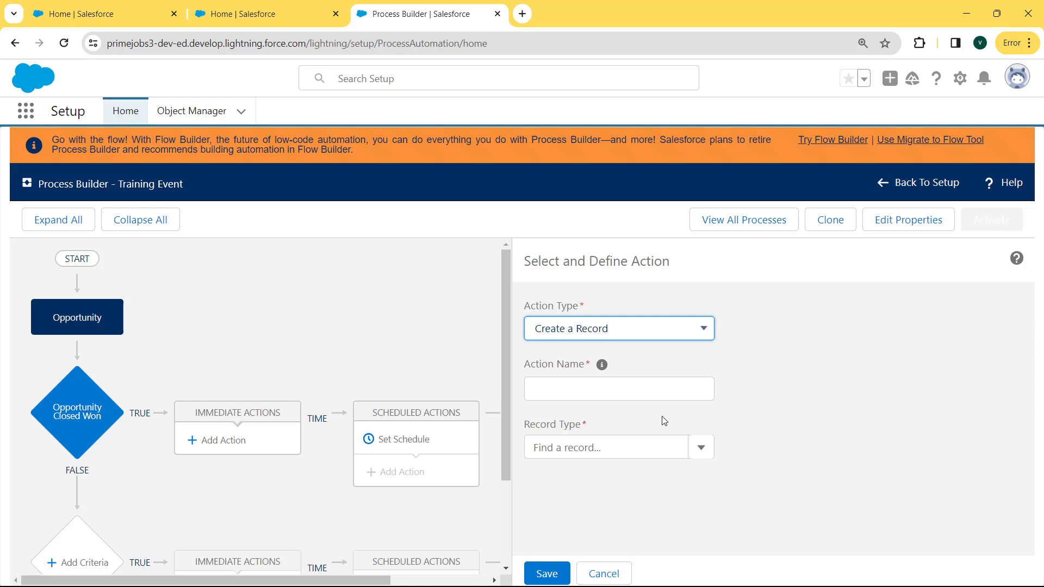
left_click(588, 388)
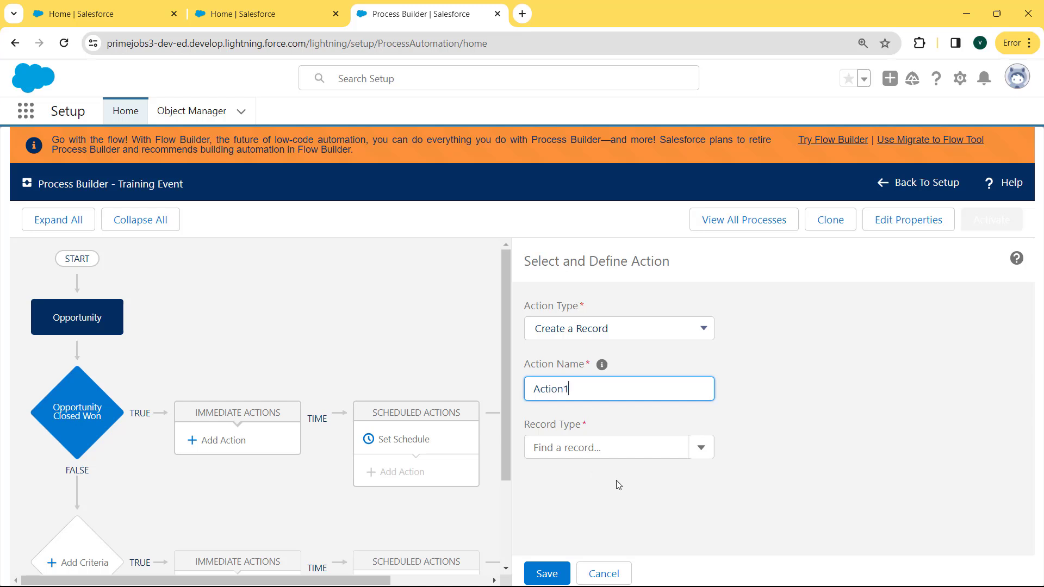
left_click(610, 440)
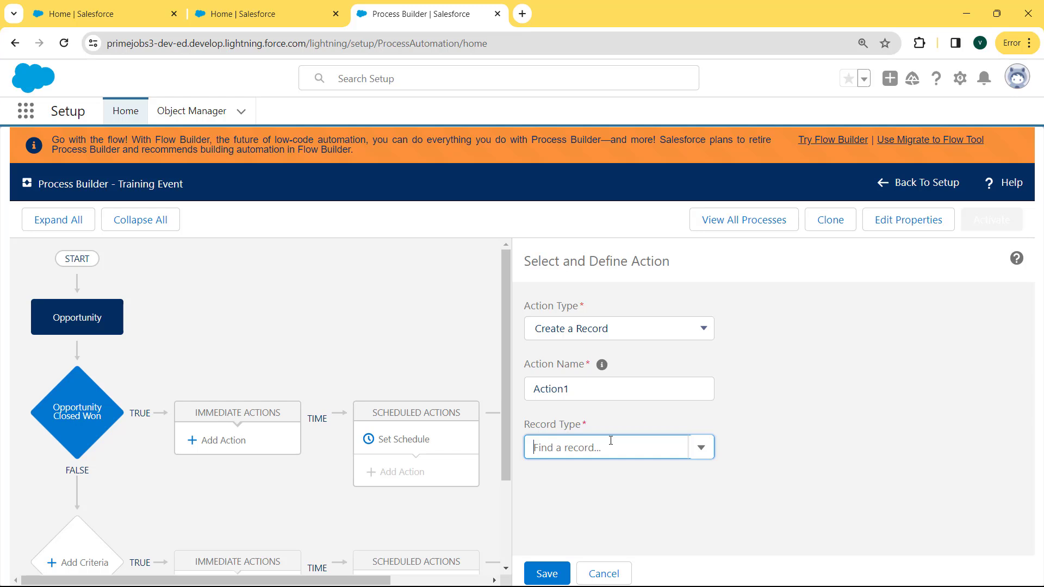
type("contract")
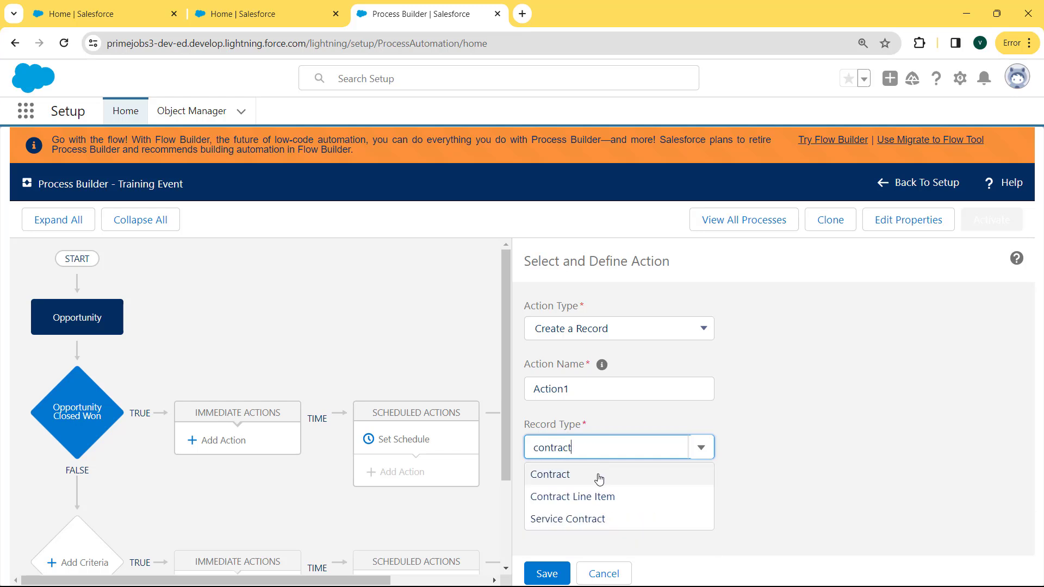
left_click(533, 474)
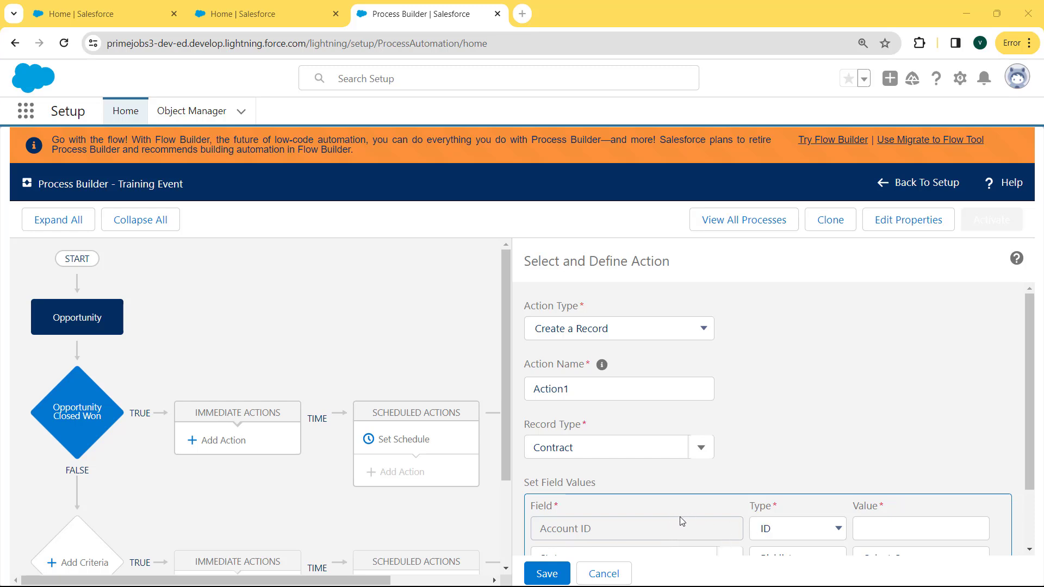
Set the contract's Account ID as a Field Reference to the Opportunity's Account ID.
left_click(821, 532)
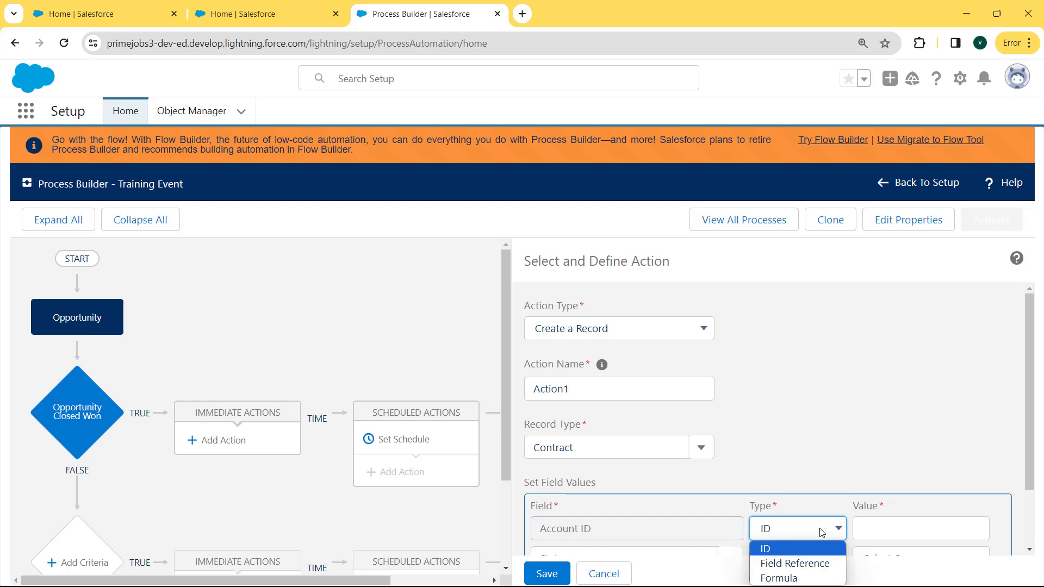
left_click(804, 564)
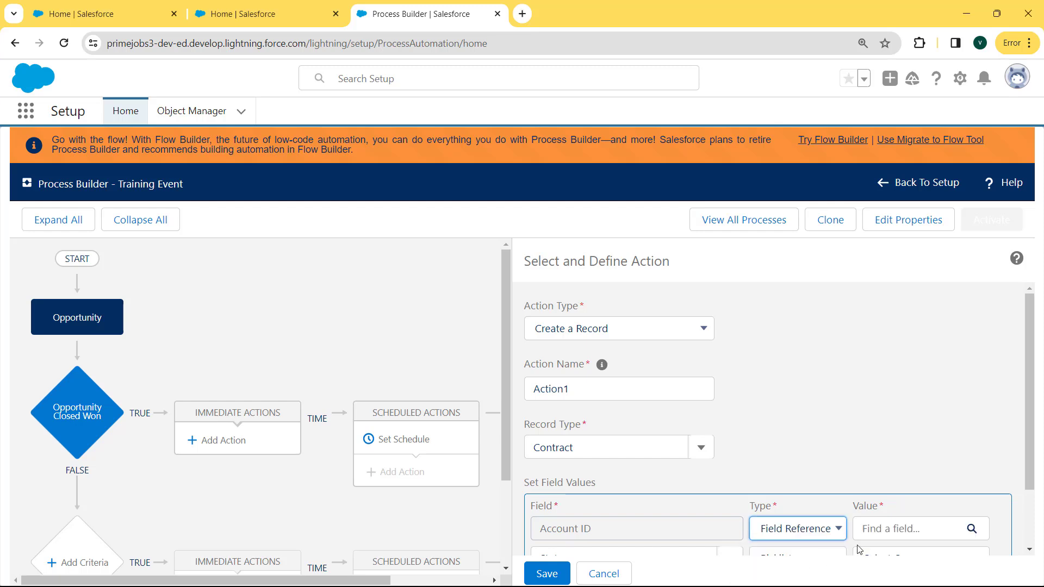
left_click(915, 526)
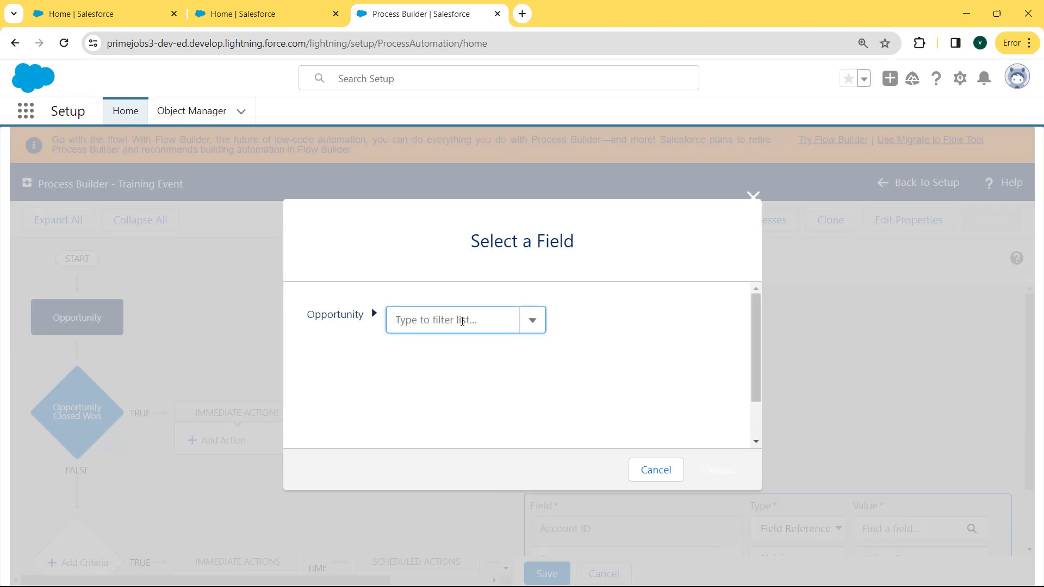
left_click(462, 321)
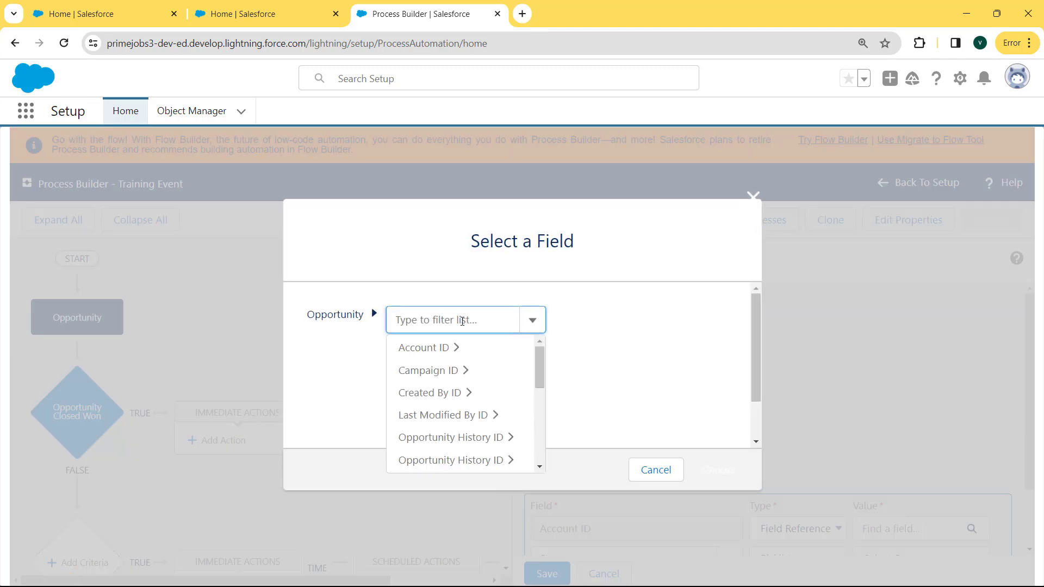
type("account")
left_click(440, 368)
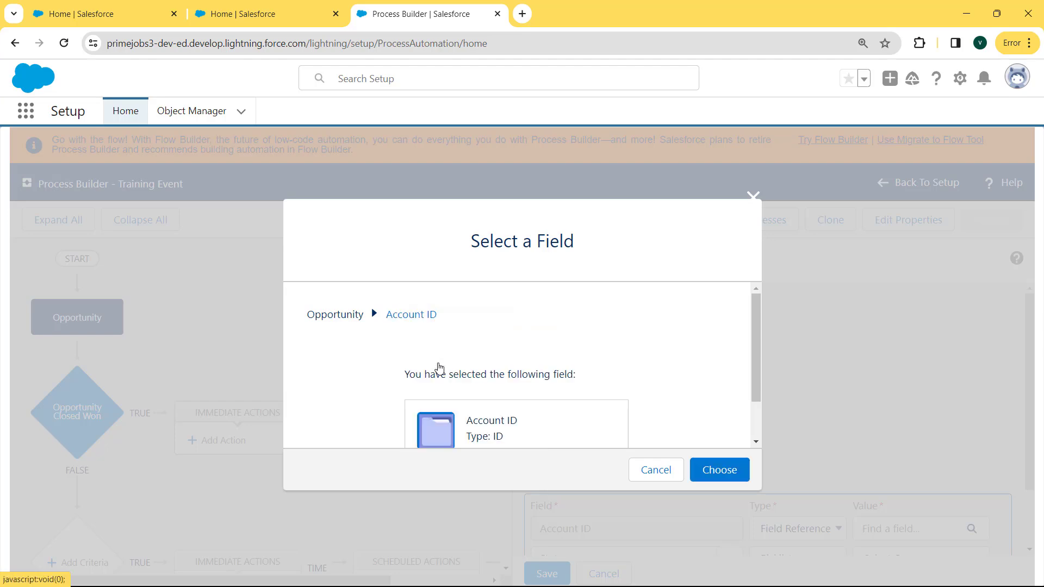
left_click(719, 470)
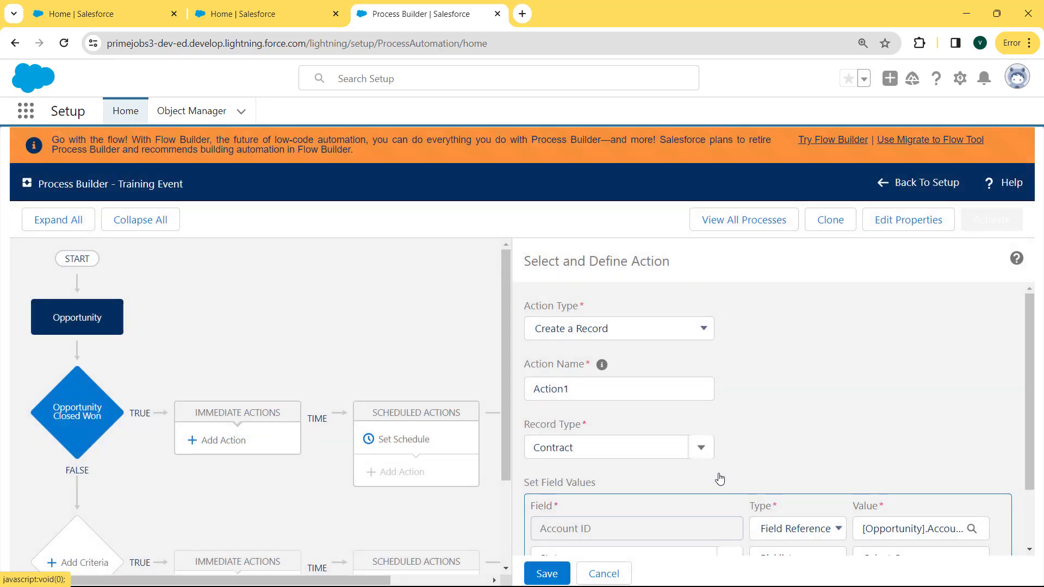
Set the contract's Status to the Picklist value Draft and save the action.
left_click_drag(1030, 384, 1038, 444)
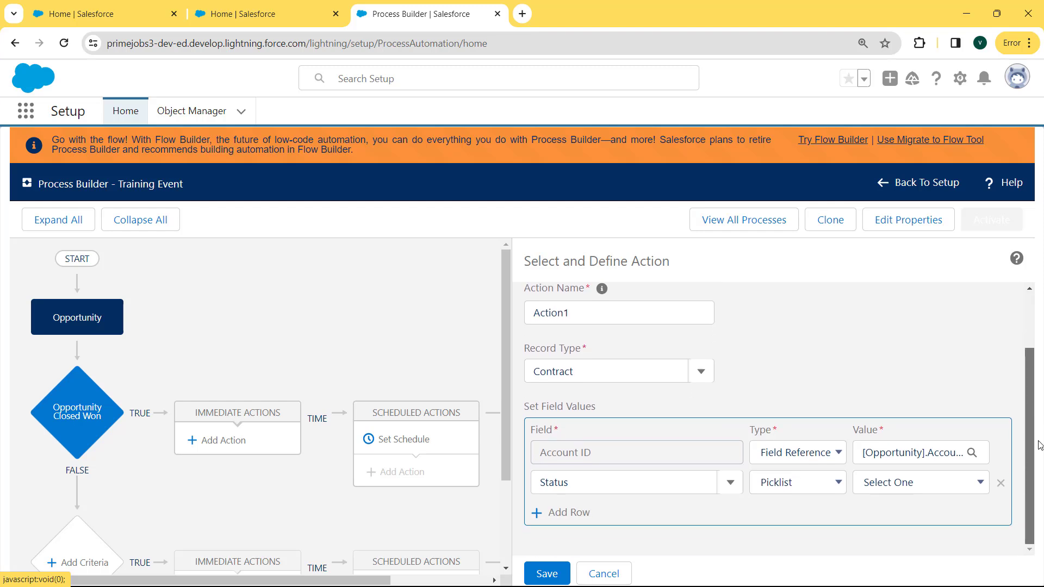
left_click(673, 485)
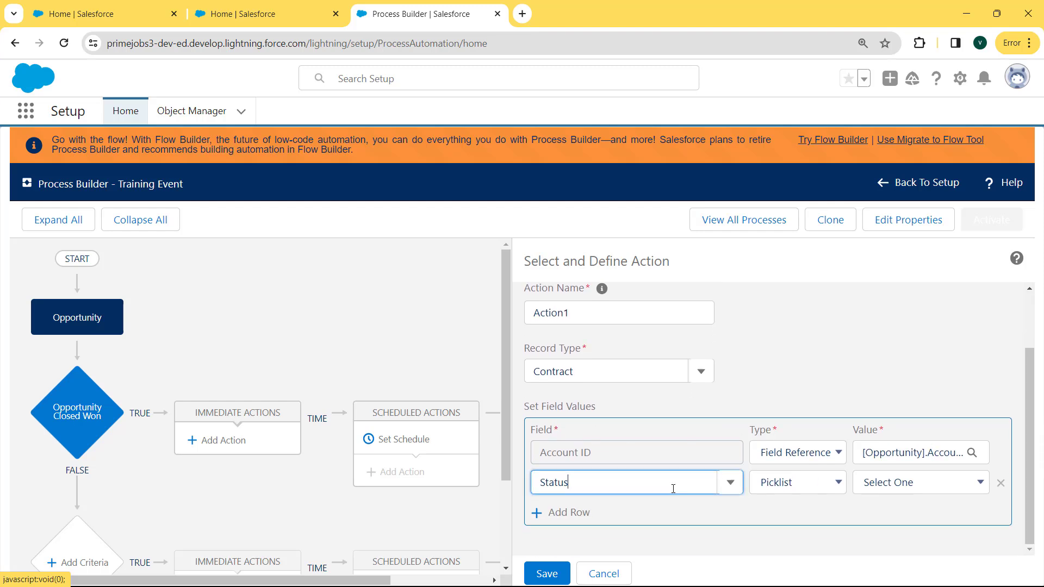
left_click(803, 484)
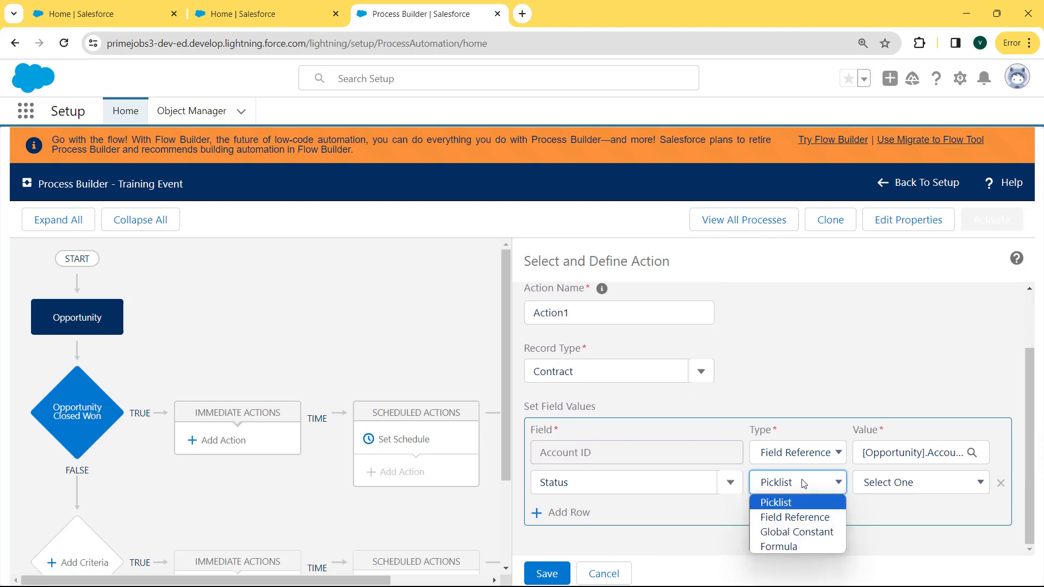
left_click(800, 503)
left_click(897, 486)
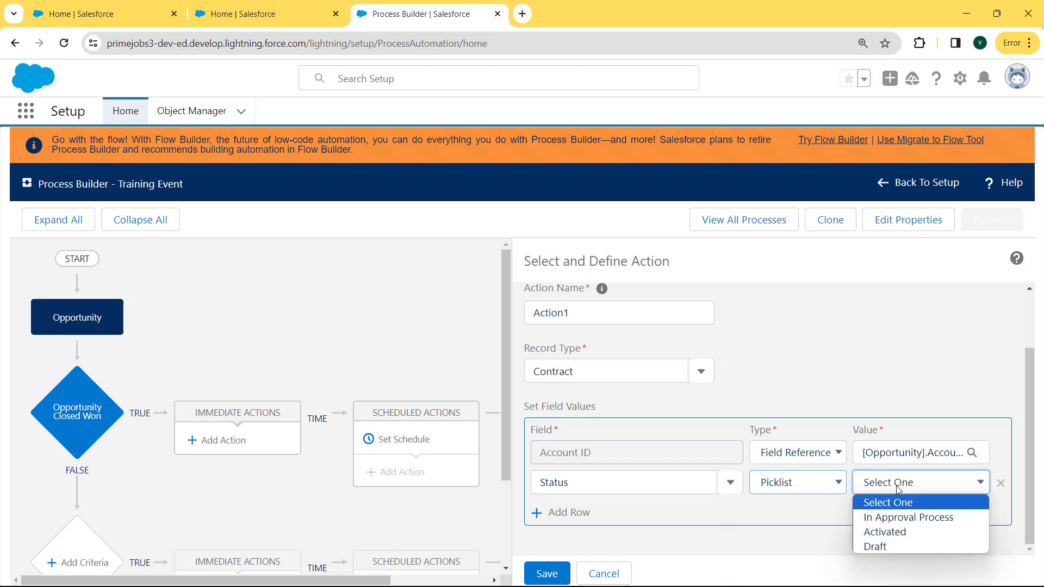
left_click(887, 546)
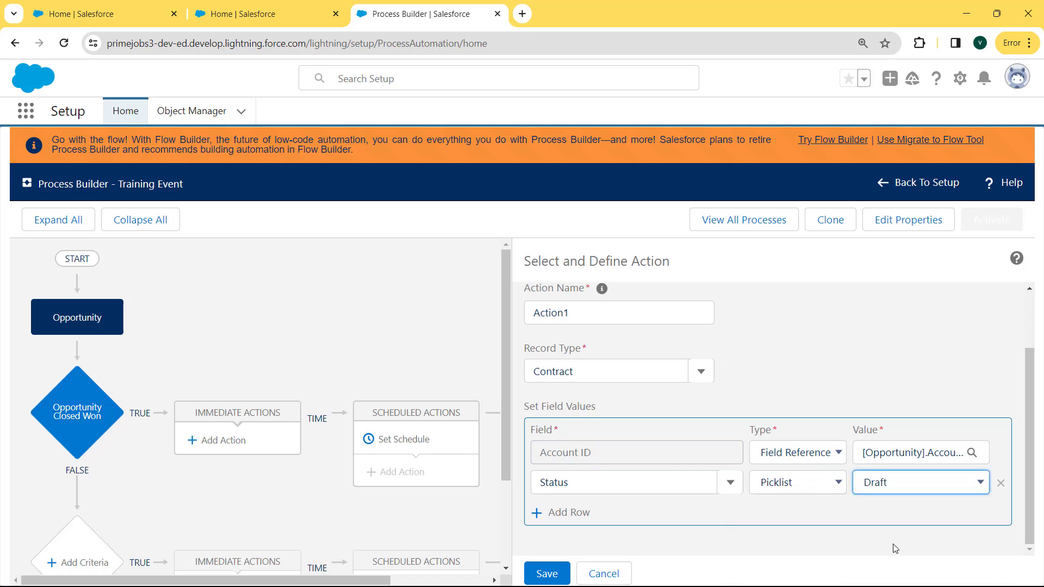
left_click(546, 573)
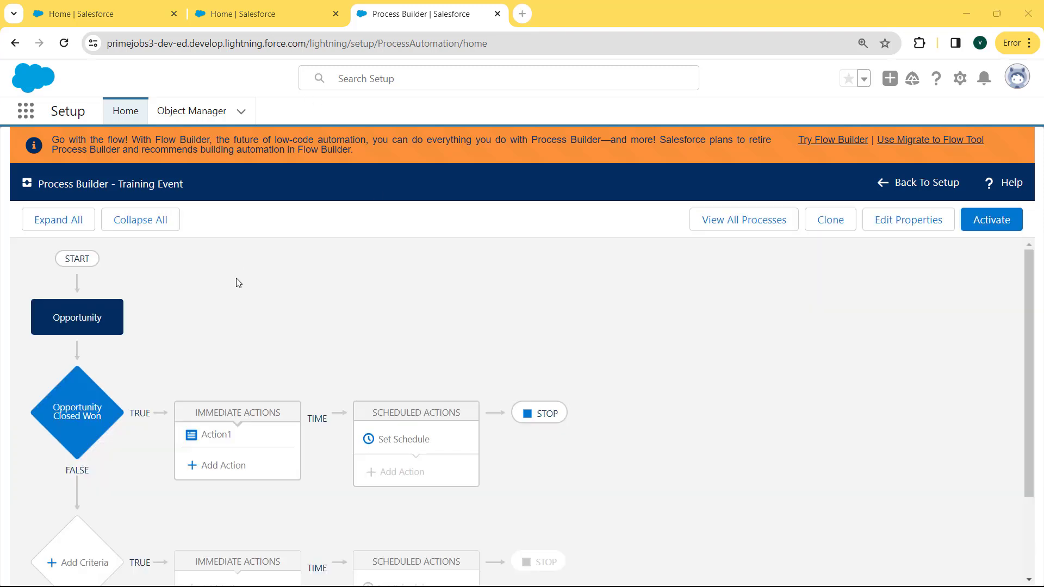
Add a second immediate action of type Email Alerts named "Action2", and open the email alert setup page to create one.
left_click(226, 468)
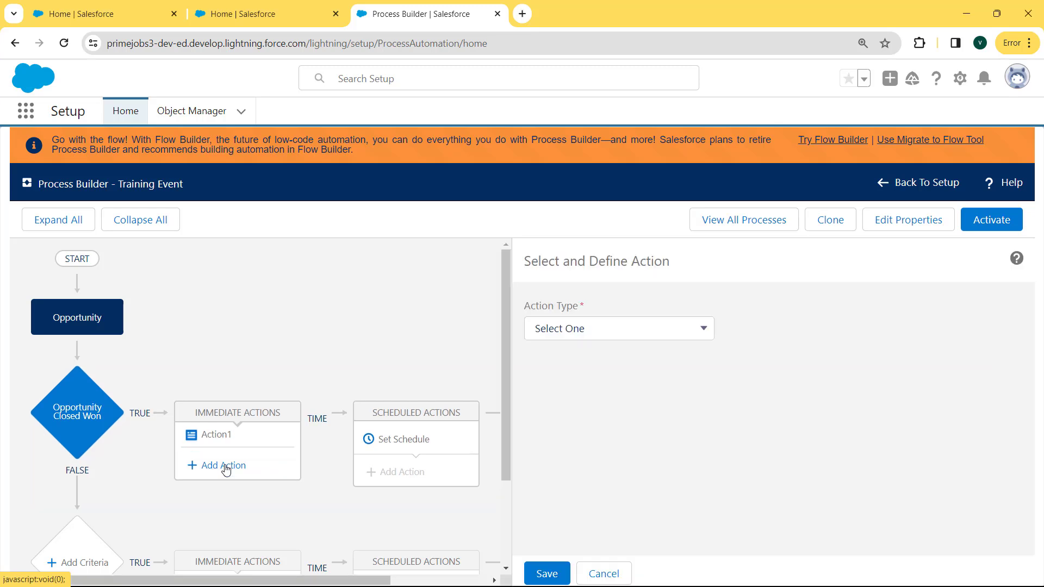
left_click(650, 329)
left_click(590, 391)
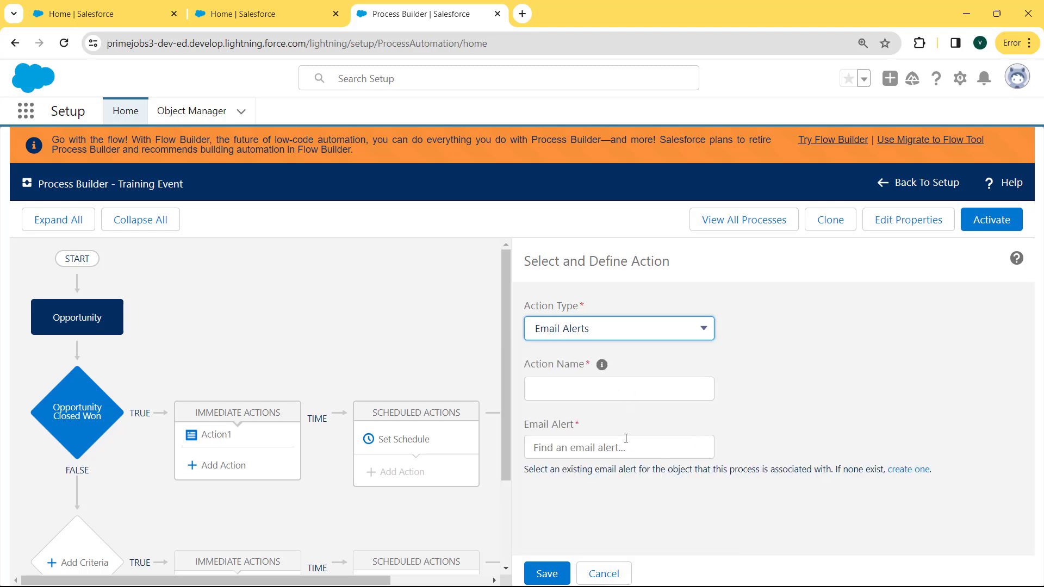
left_click(609, 392)
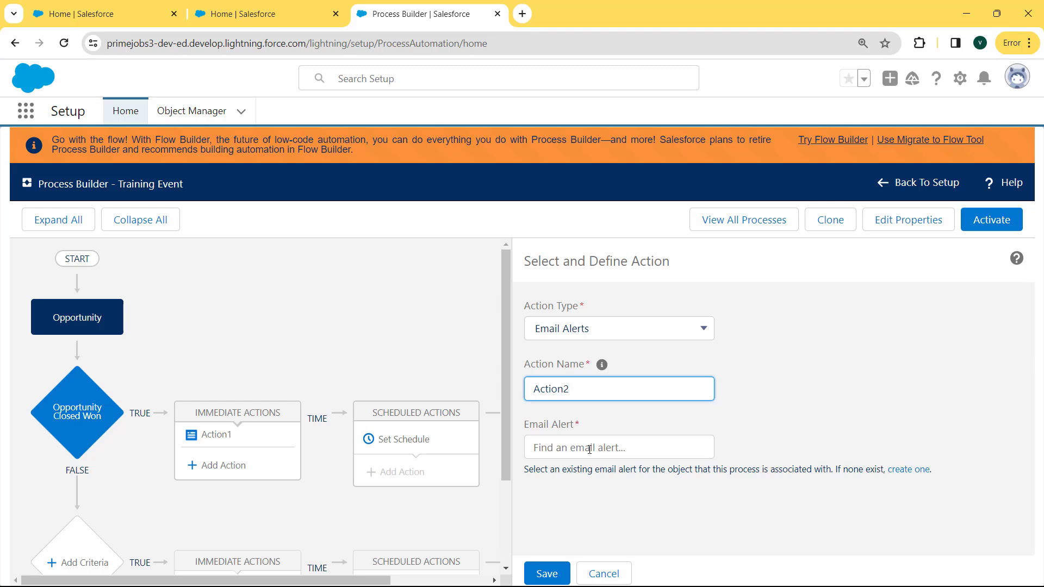
left_click(918, 473)
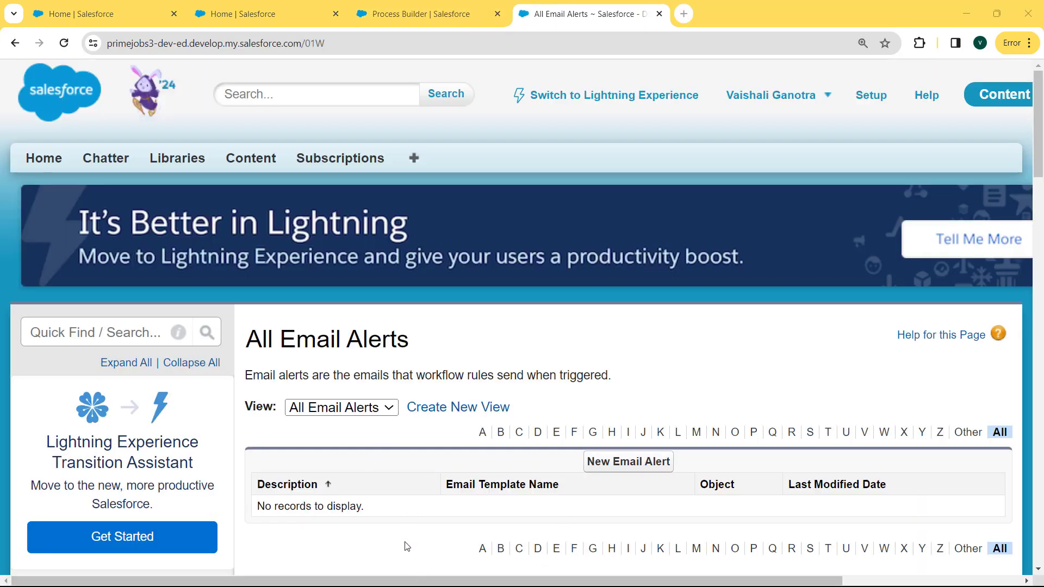
Create a new email alert with the description "Opportunity deal is greater than 1000", its matching unique name, and Opportunity as the object.
left_click(635, 463)
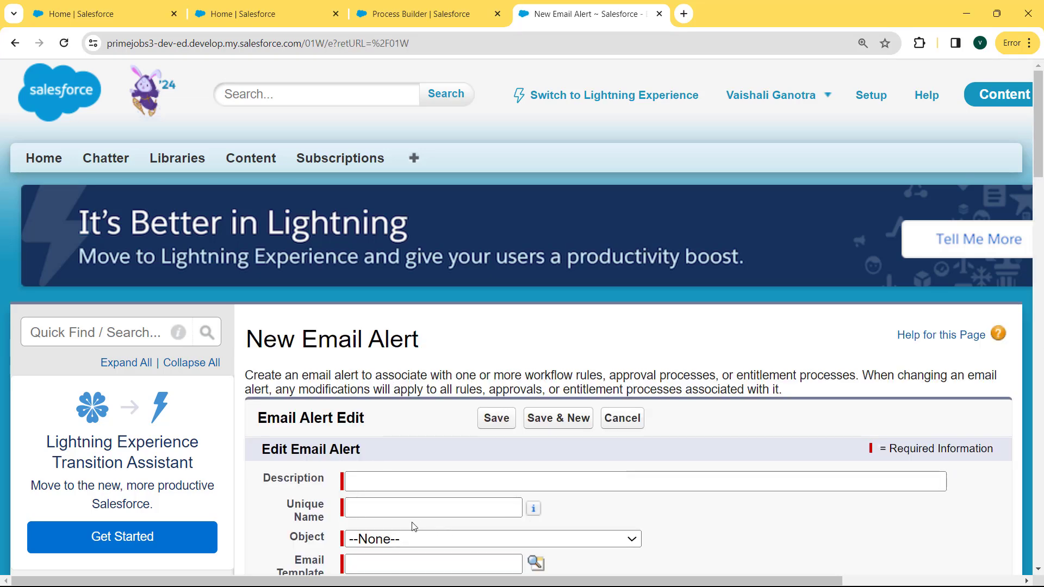
left_click(392, 481)
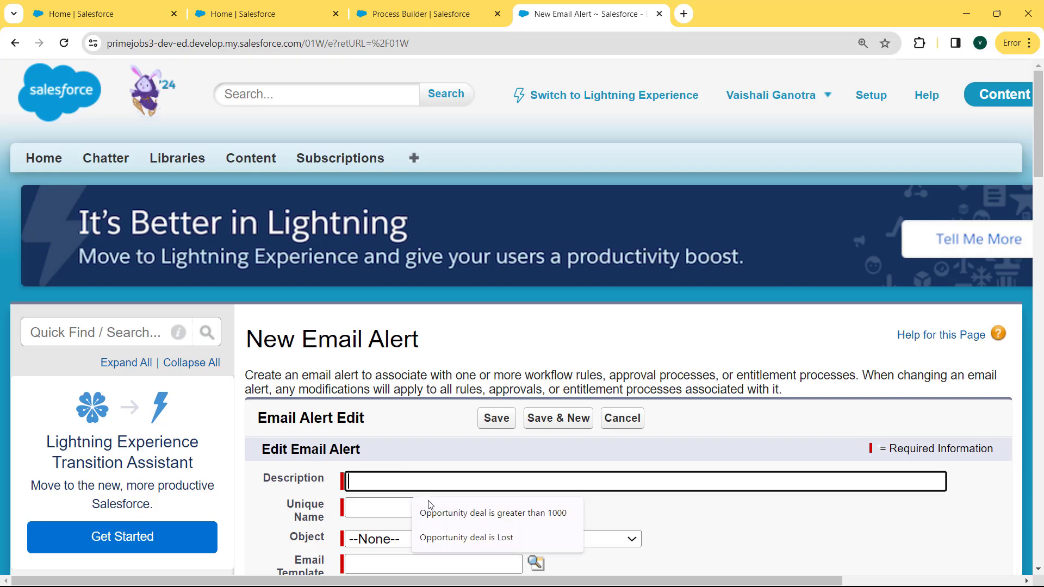
left_click(448, 513)
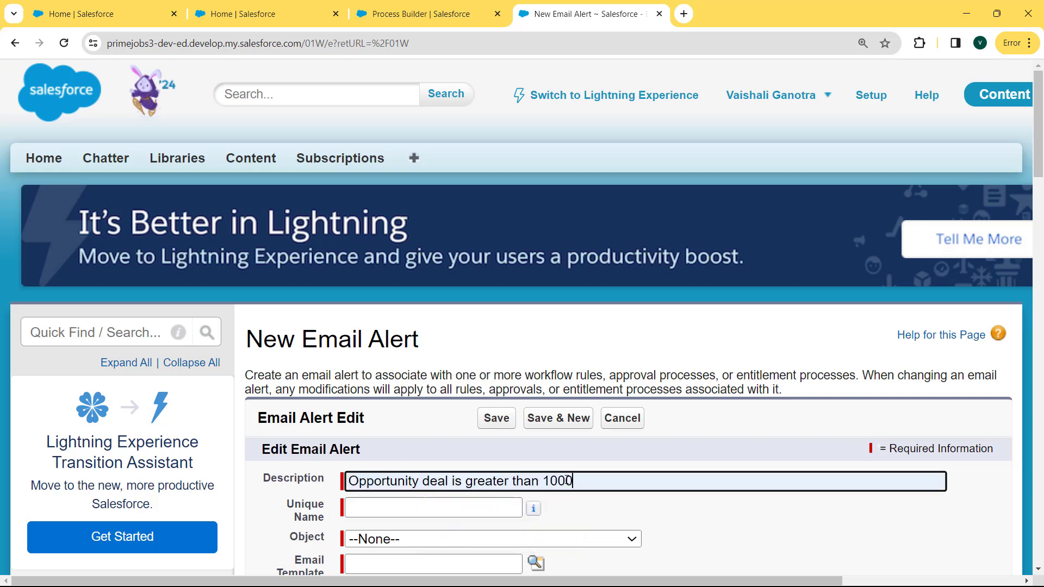
left_click(454, 507)
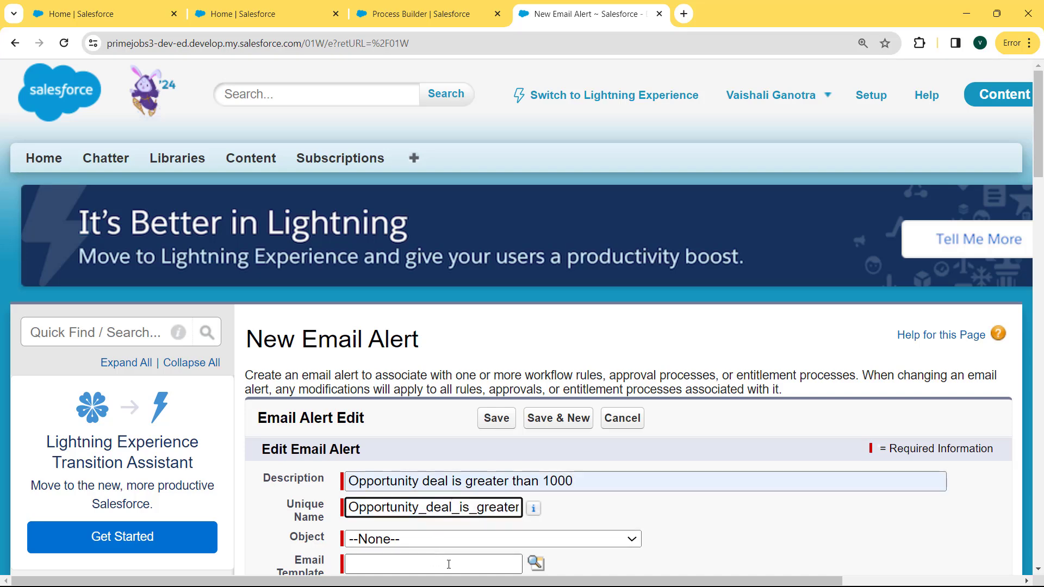
left_click(448, 541)
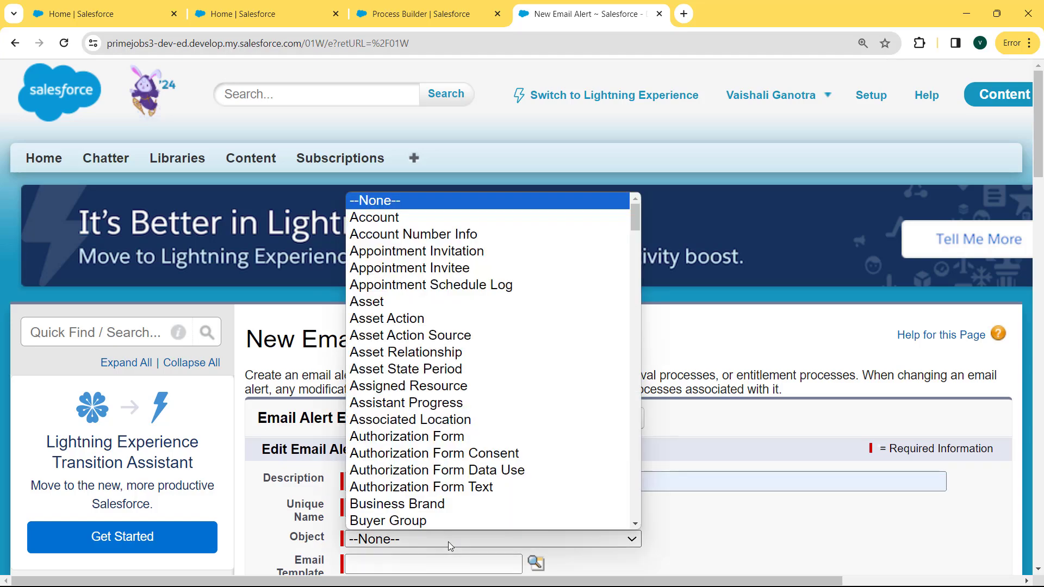
left_click_drag(641, 229, 643, 366)
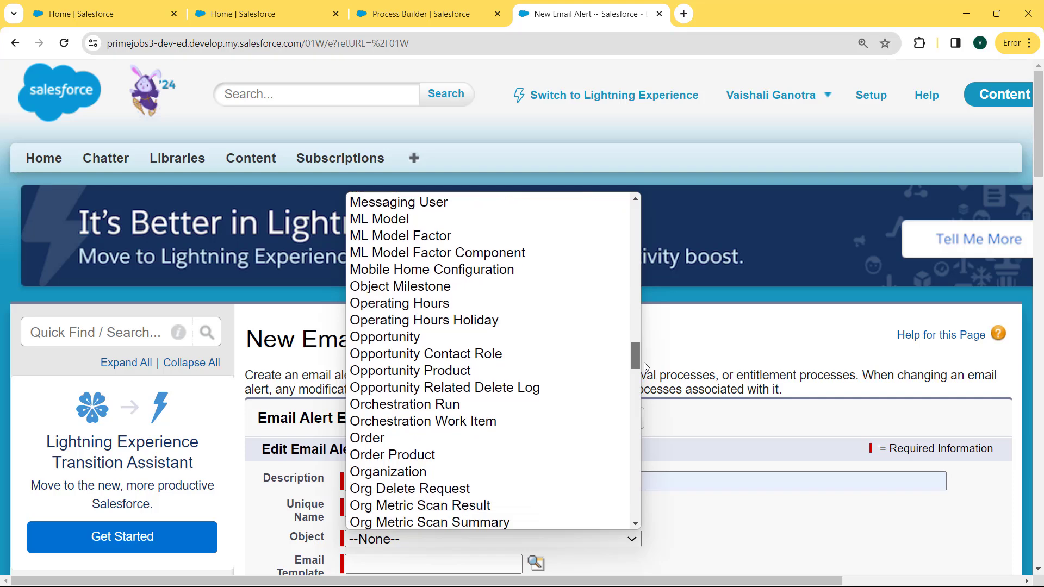
left_click(444, 338)
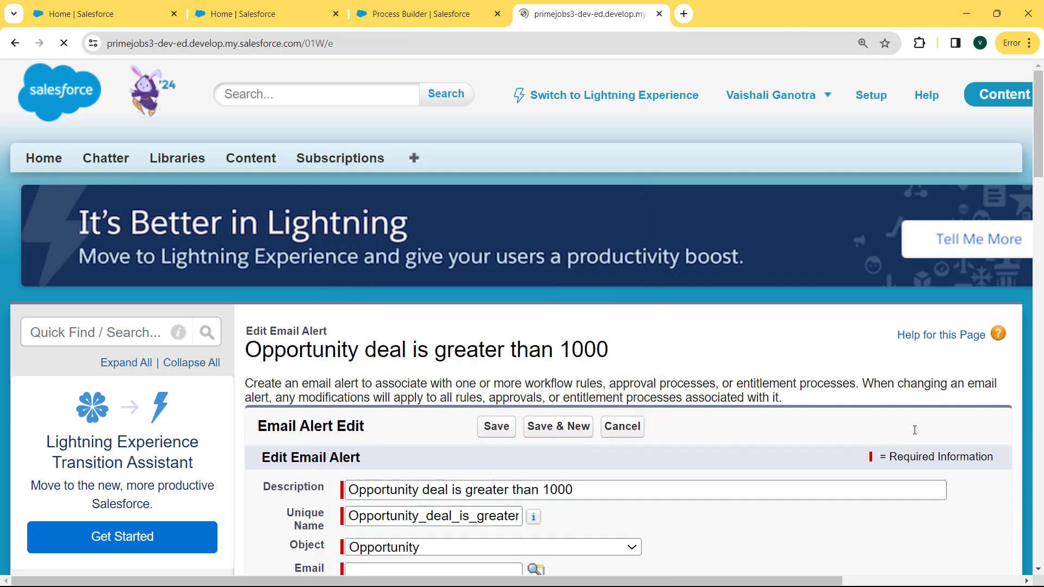
Look up the Lightning email templates and assign "Opportunity Closed Won" as the alert's email template.
scroll(1038, 164, "down", 3)
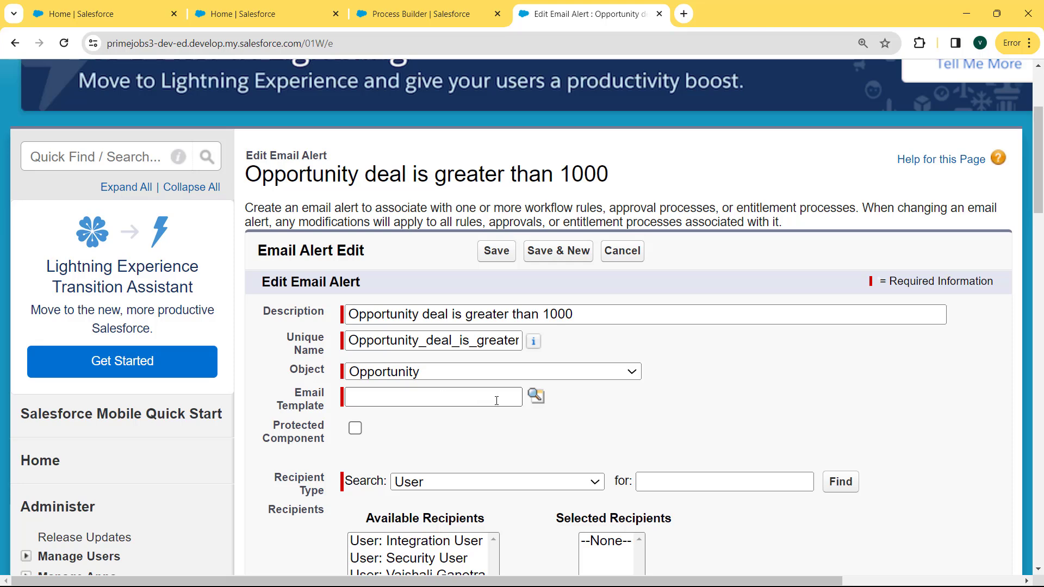
left_click(534, 397)
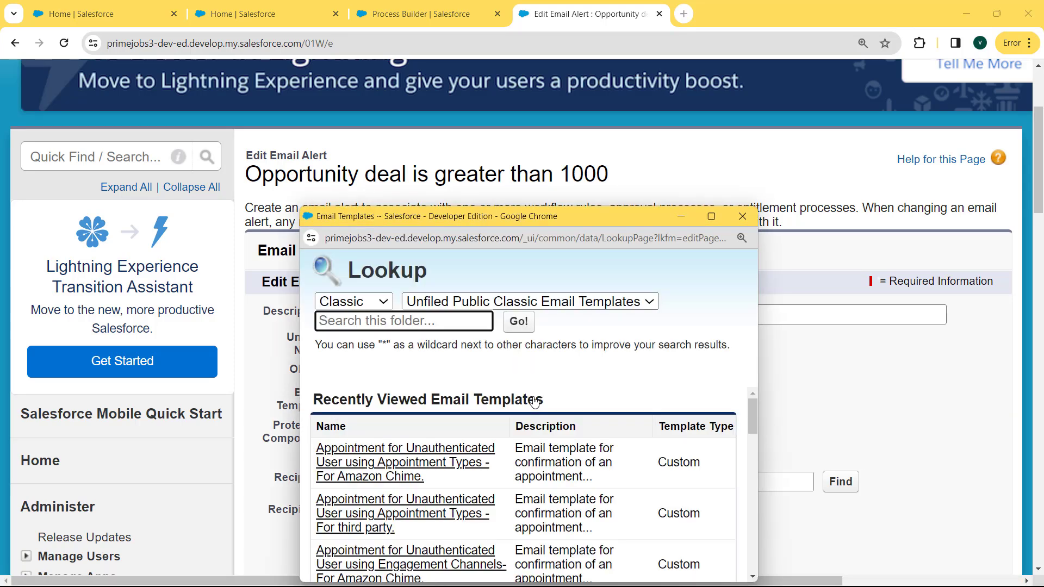
left_click(382, 308)
left_click(351, 333)
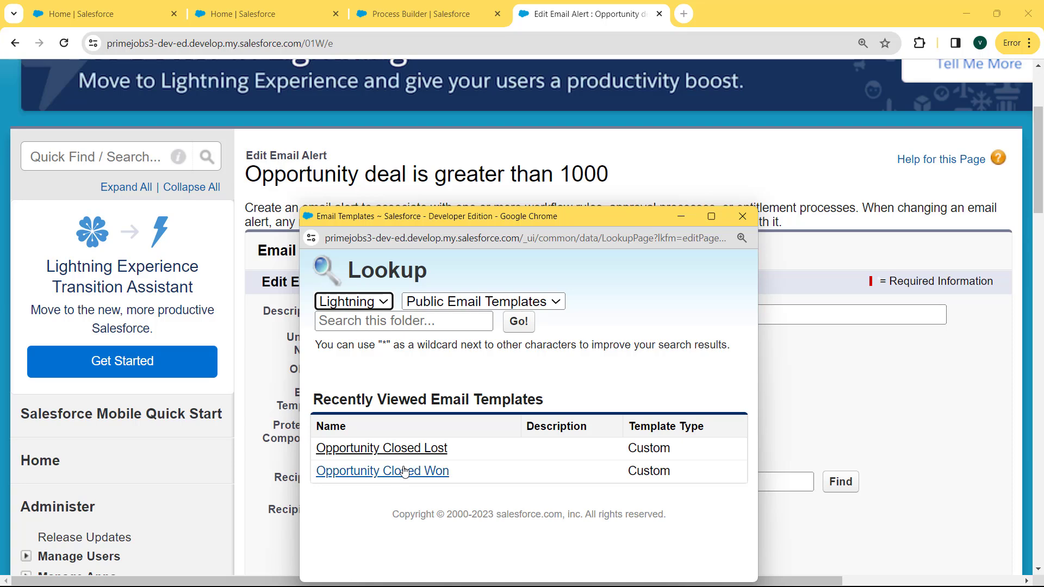
left_click(380, 473)
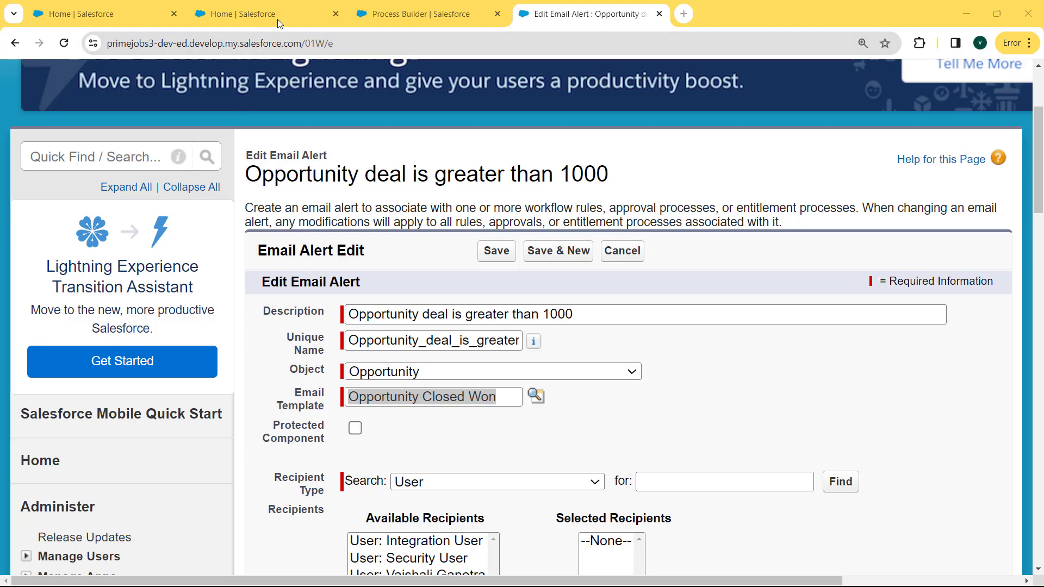
Switch to the Setup home tab, search the apps and items for "email", and open the Email Templates list.
left_click(81, 14)
left_click(25, 117)
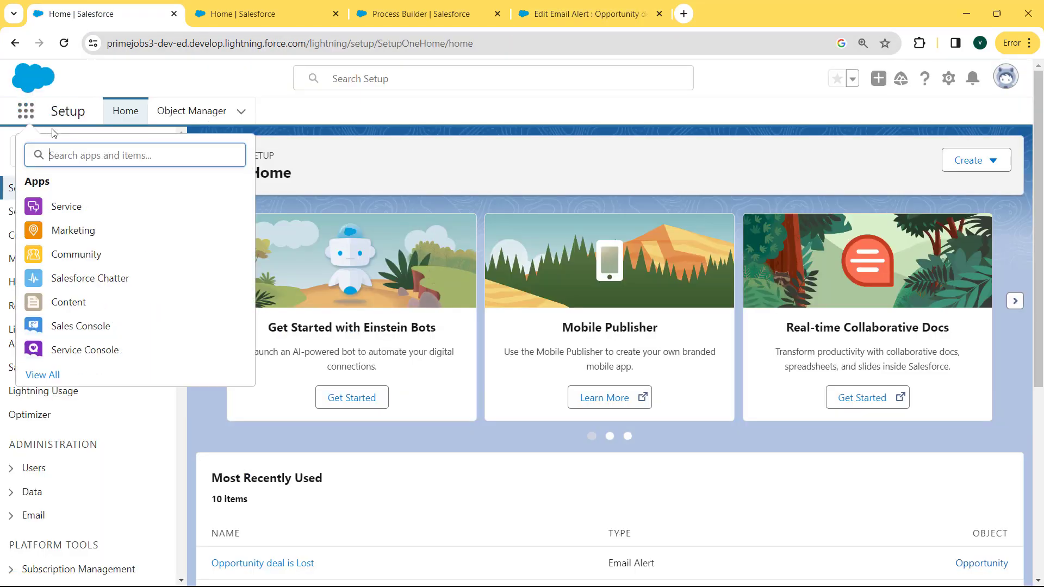
type("w")
key("BackSpace")
type("email")
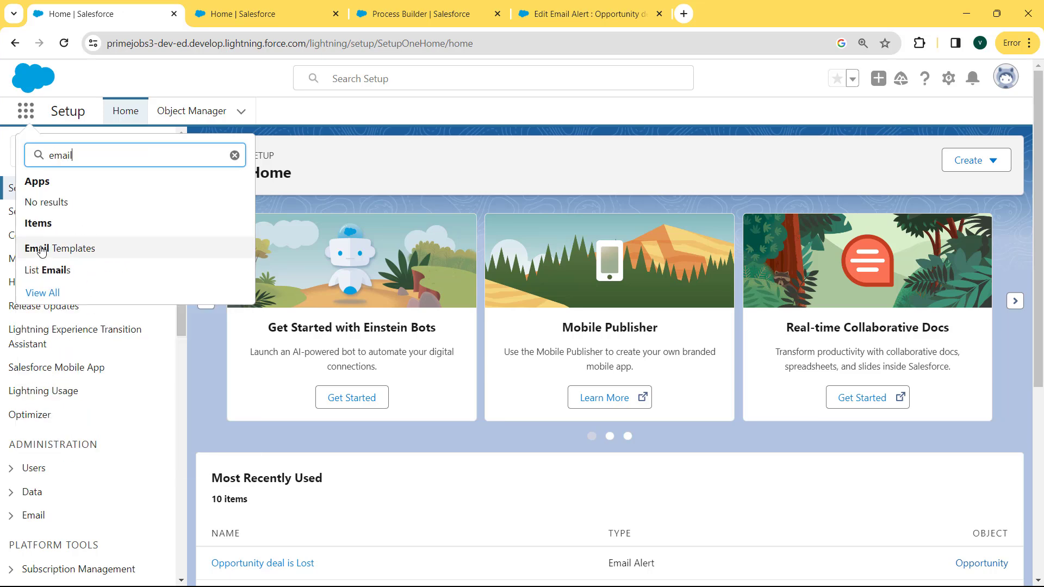
left_click(41, 250)
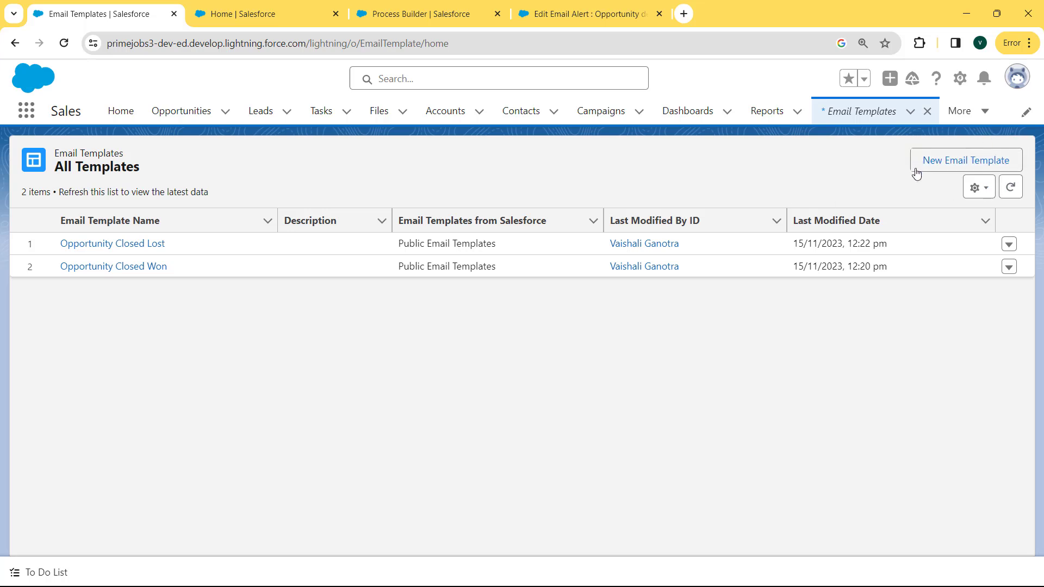
Start a new email template named "opportunity closed won" in the Public Email Templates folder with the subject "Opportunity closed won".
left_click(940, 165)
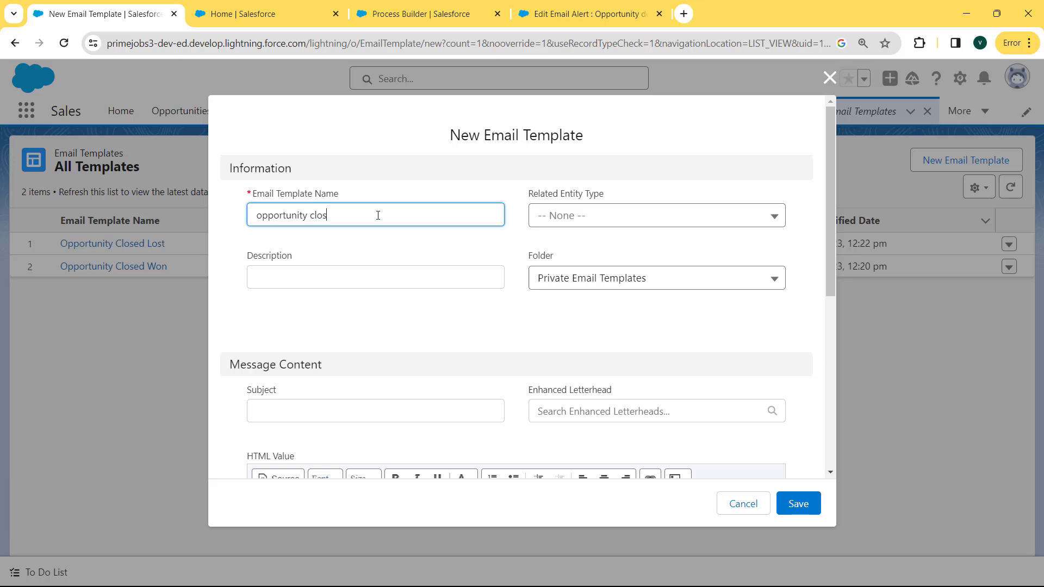
type("ed won")
left_click(653, 281)
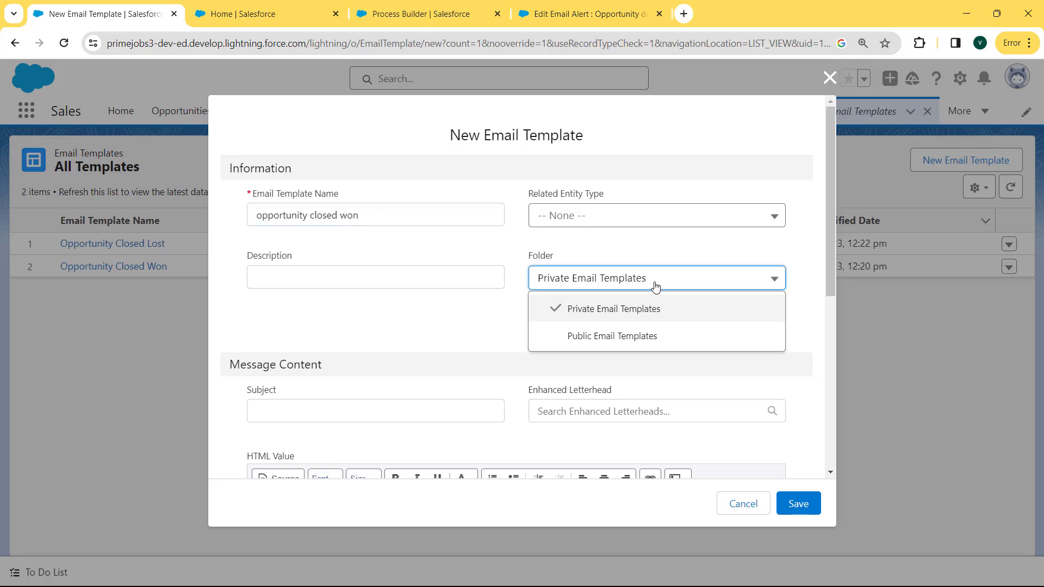
left_click(601, 338)
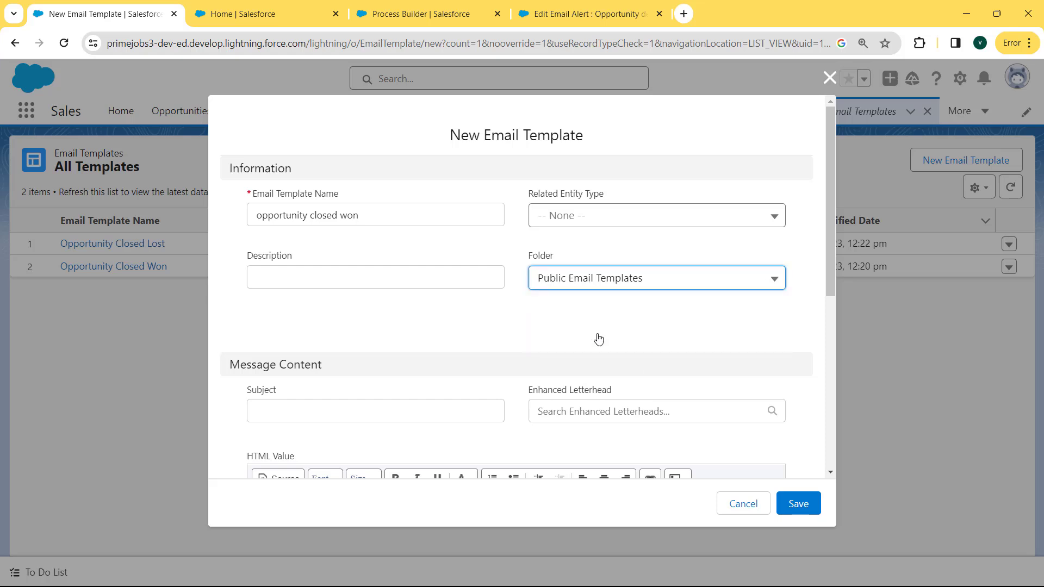
left_click(325, 413)
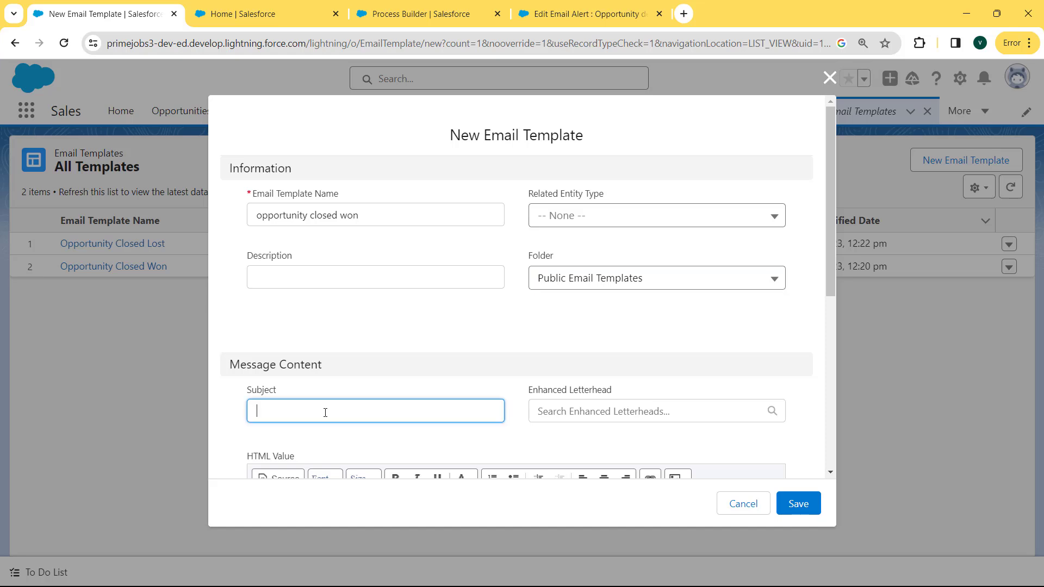
type("Opportunity closed won")
Write the template body with "Hey,", "This is our Email Template" and "Thank you", and save the template.
left_click_drag(826, 246, 828, 308)
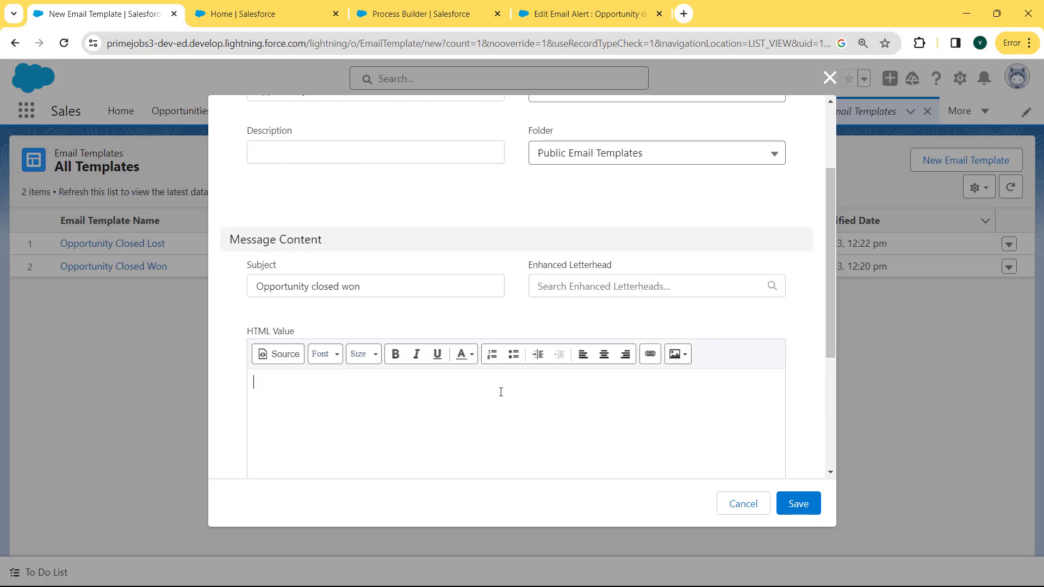
type("Hey,")
key("Return")
type("This is our Email Te")
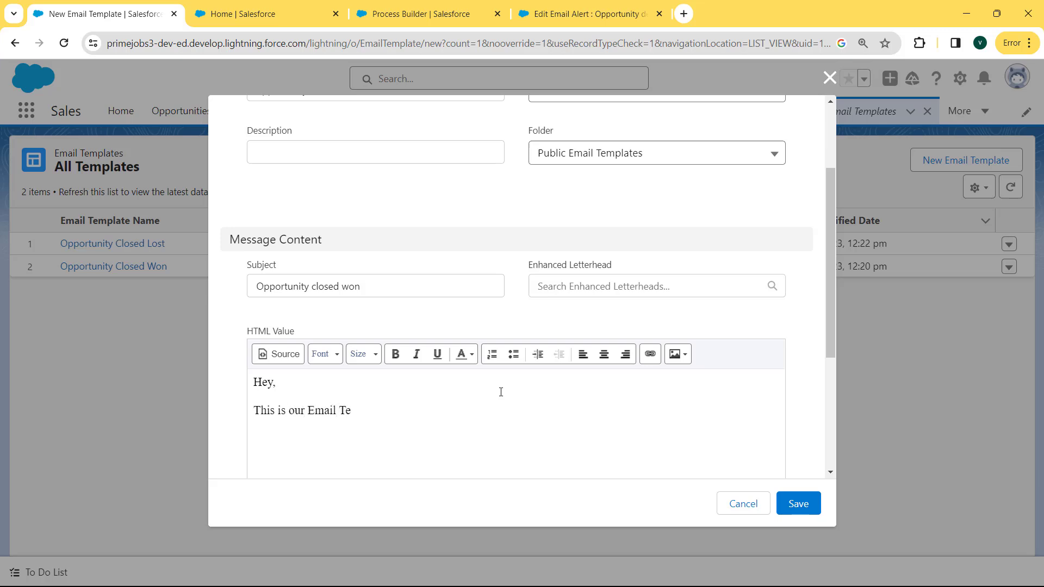
type("mplace")
type("Thank you")
left_click(803, 508)
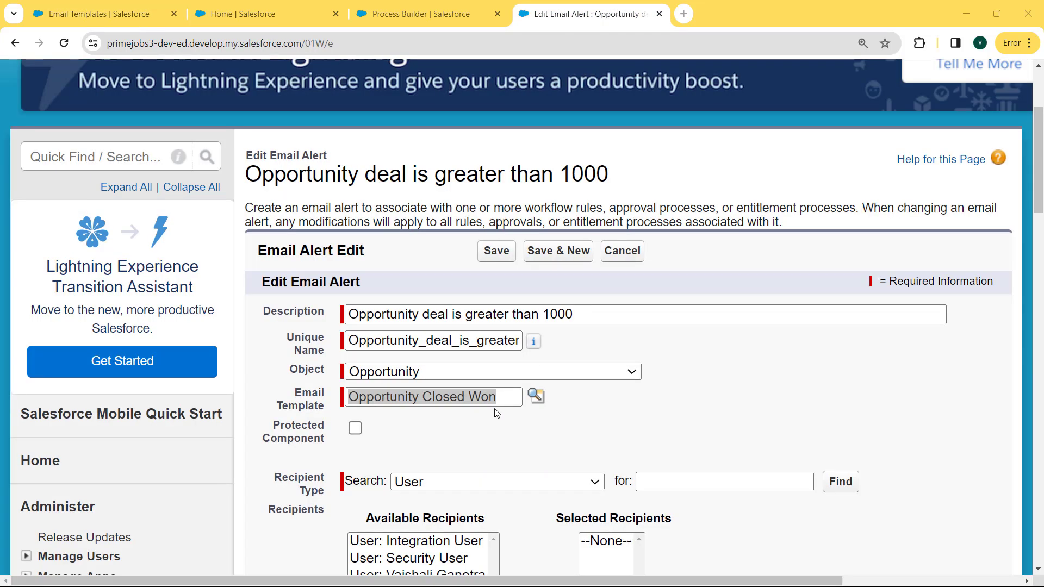
In the email alert, keep the recipient type User, add the named user from the available recipients, and save the alert.
triple_click(501, 397)
scroll(581, 335, "down", 3)
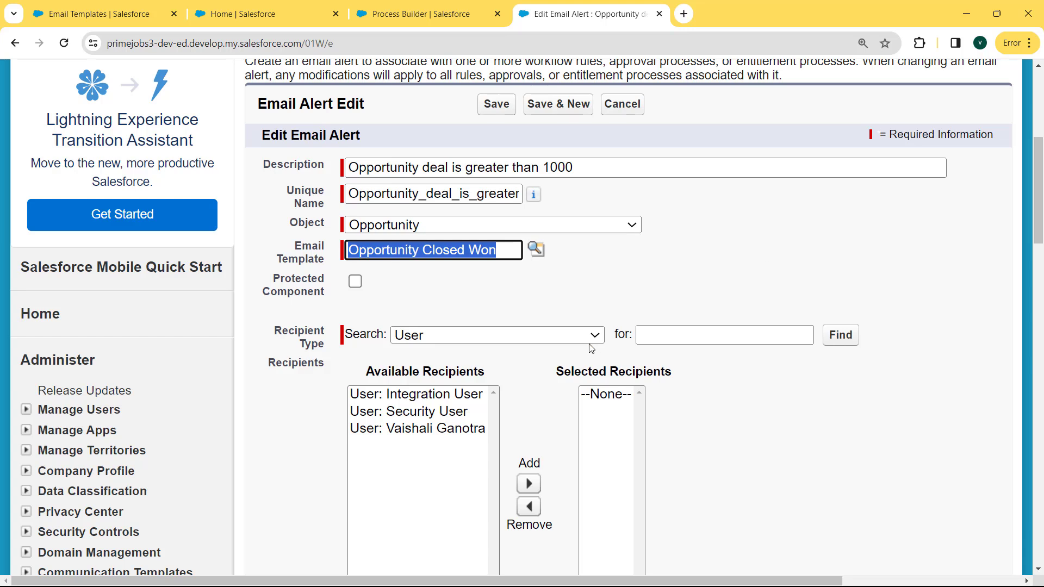
left_click(582, 335)
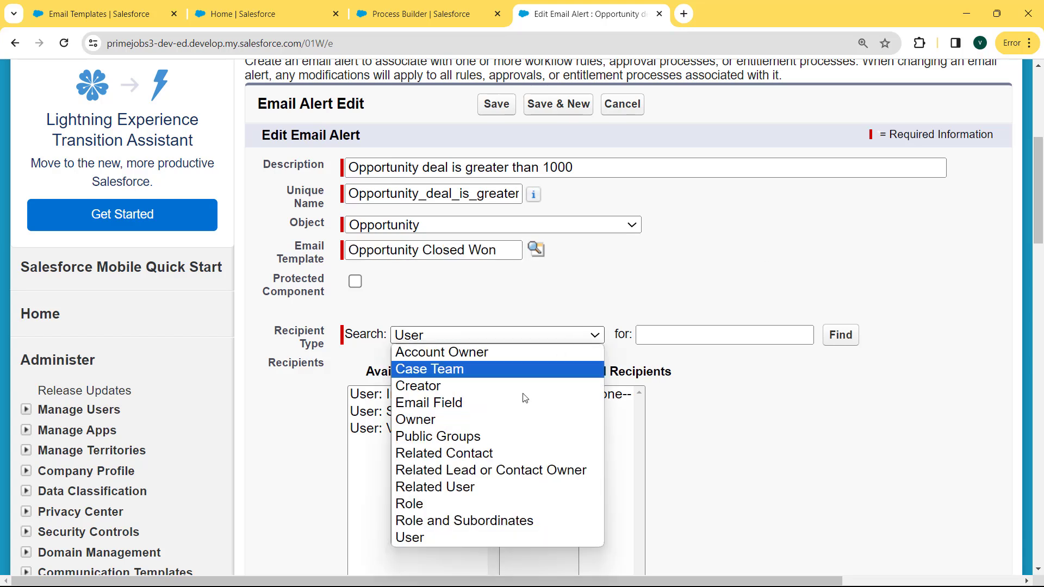
left_click(476, 533)
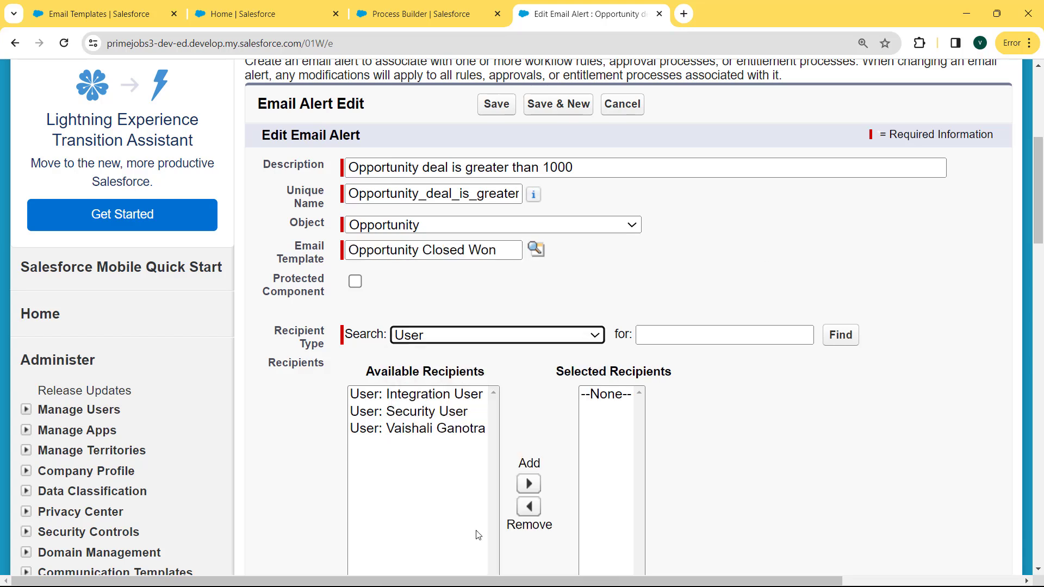
left_click(403, 430)
scroll(404, 433, "down", 1)
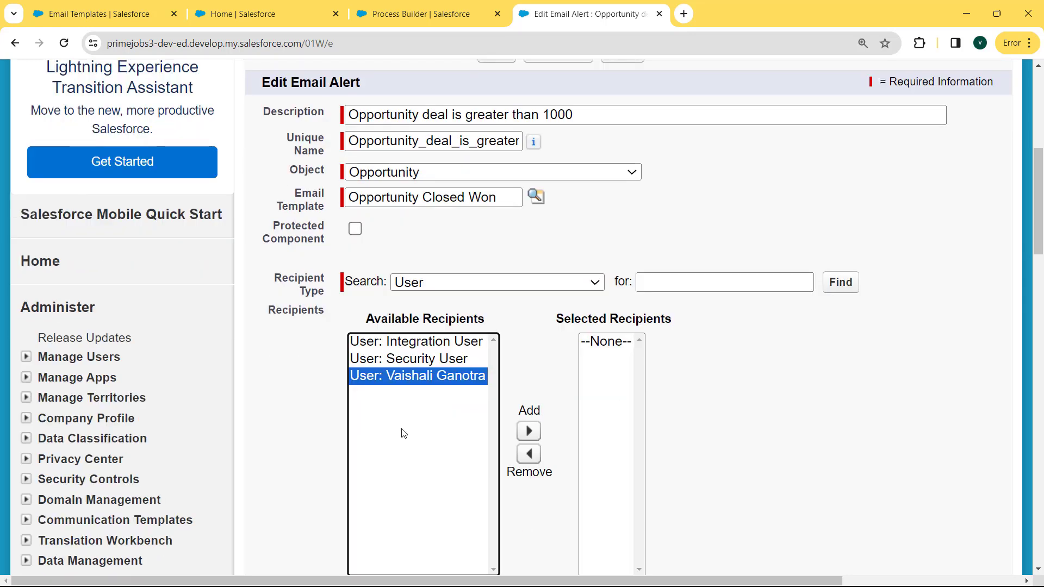
left_click(528, 431)
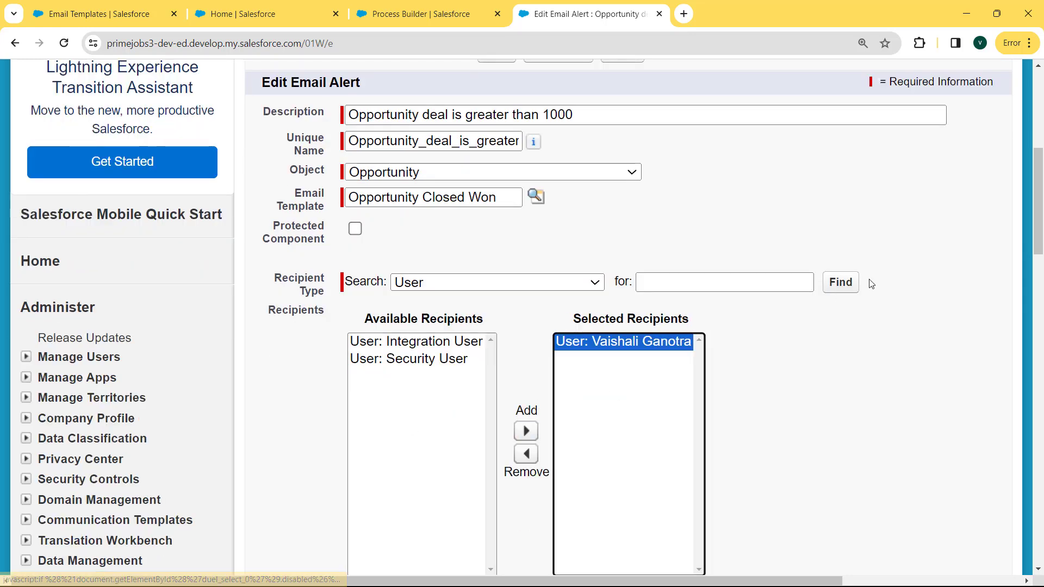
scroll(552, 282, "down", 6)
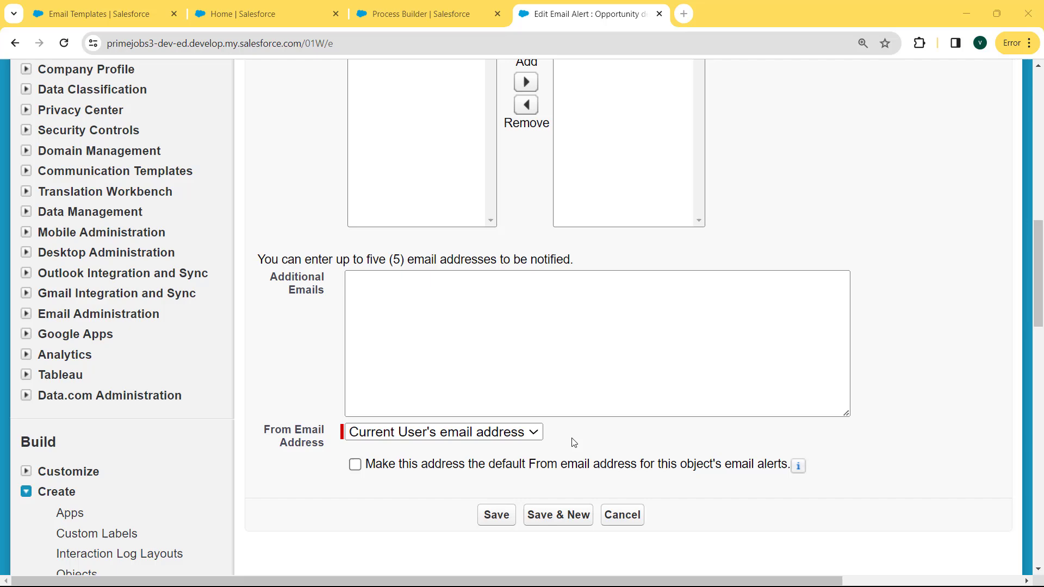
left_click(504, 512)
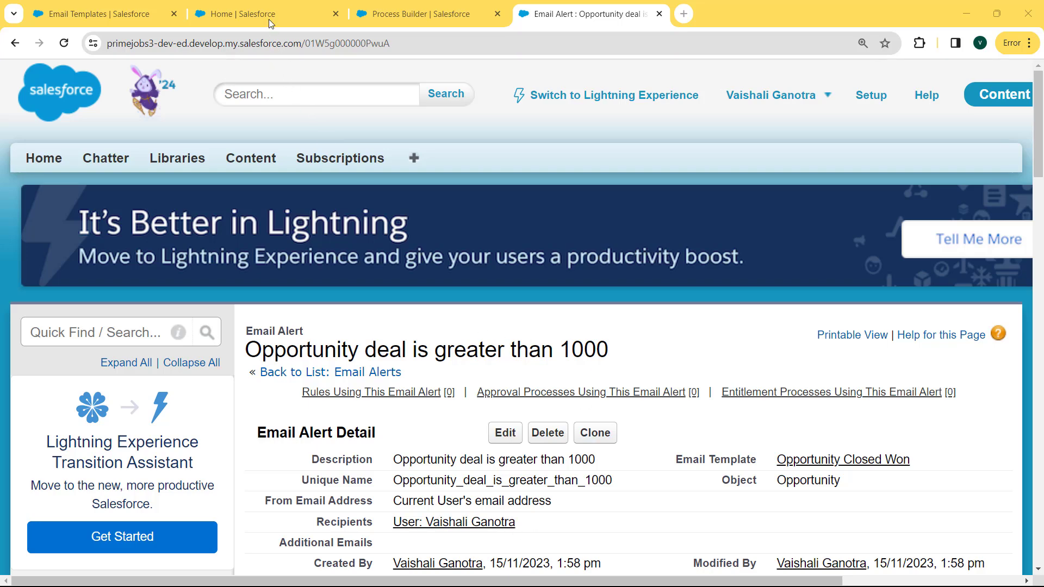
Back in Process Builder, assign the email alert Opportunity_deal_is_greater_than_1000 to Action2 and save the action.
key("ctrl+shift+Tab")
left_click(564, 448)
type("o")
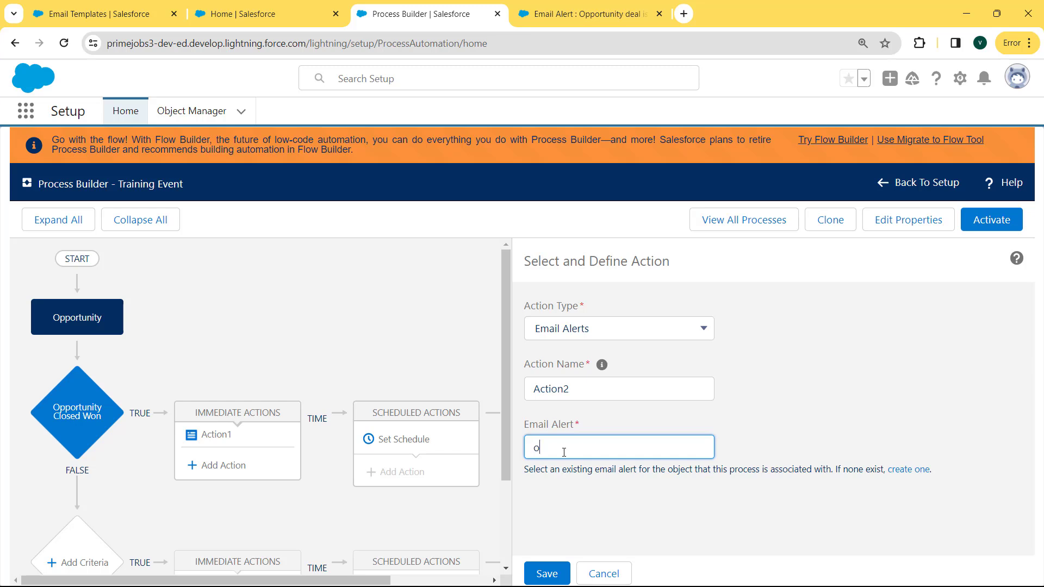
type("ppo")
left_click(594, 476)
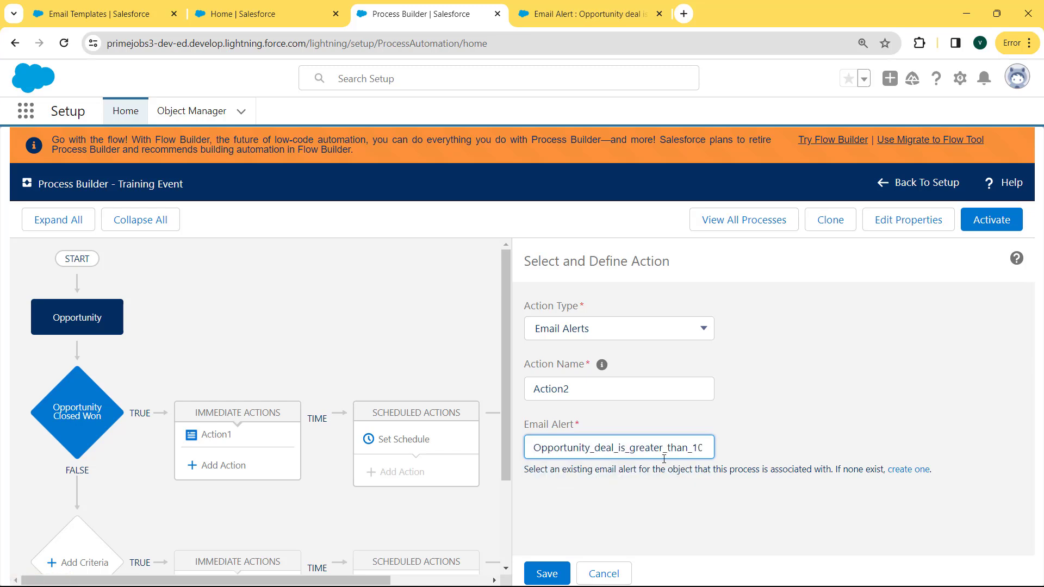
left_click(544, 574)
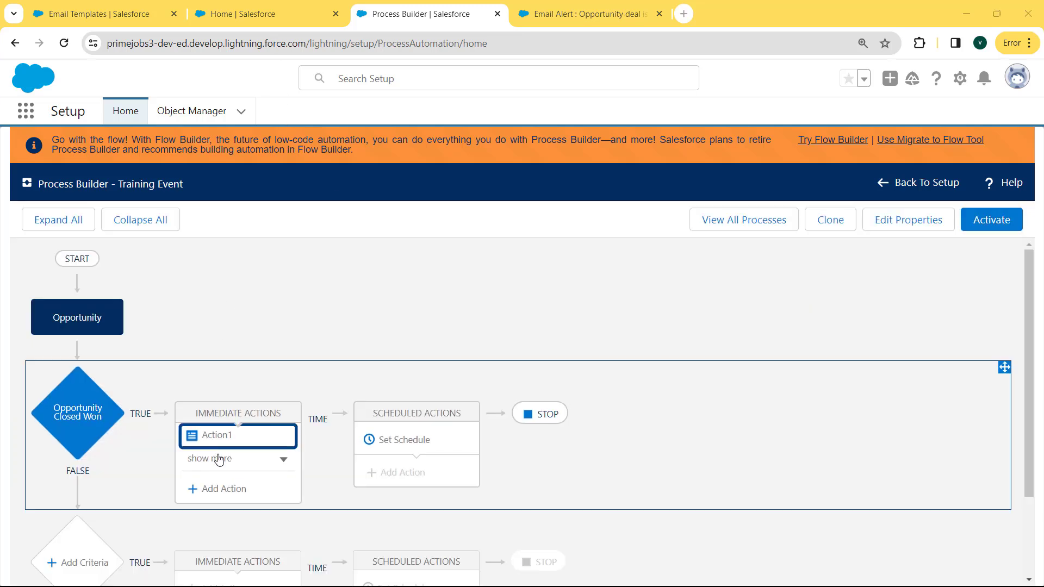
Add a Post to Chatter immediate action named Action3 under the Opportunity Closed Won criteria.
left_click(213, 494)
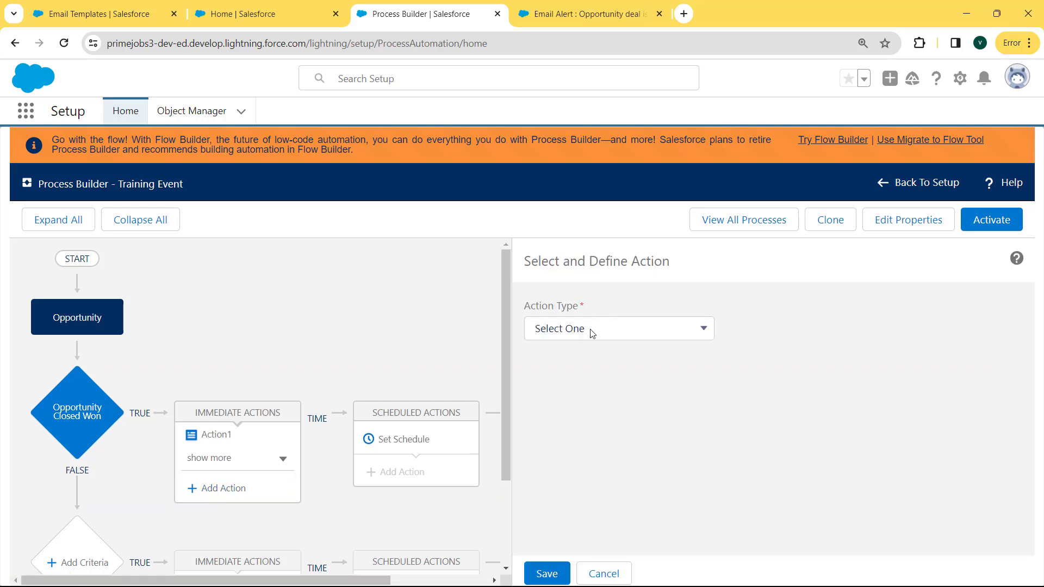
left_click(591, 333)
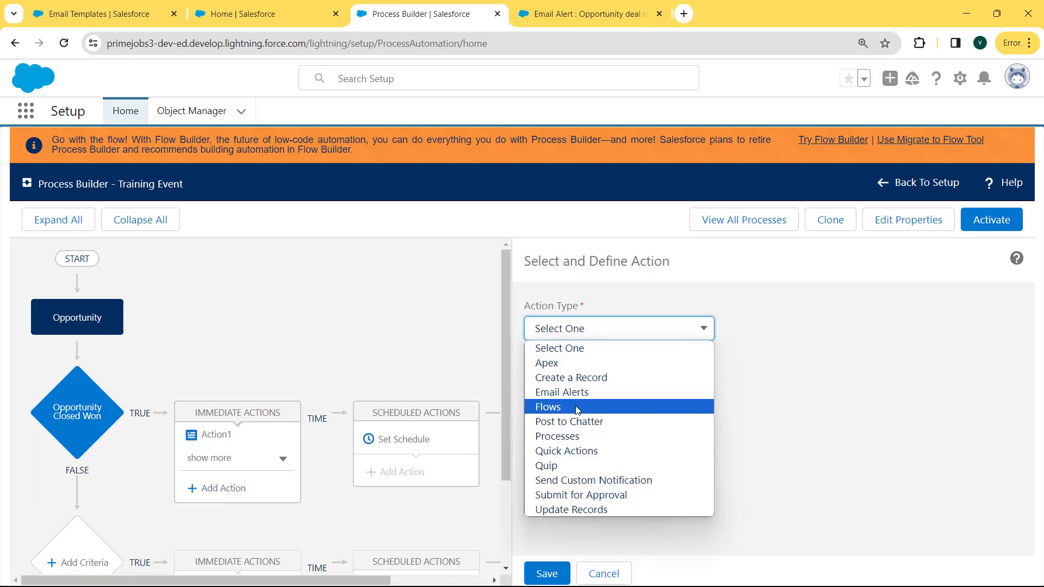
left_click(573, 429)
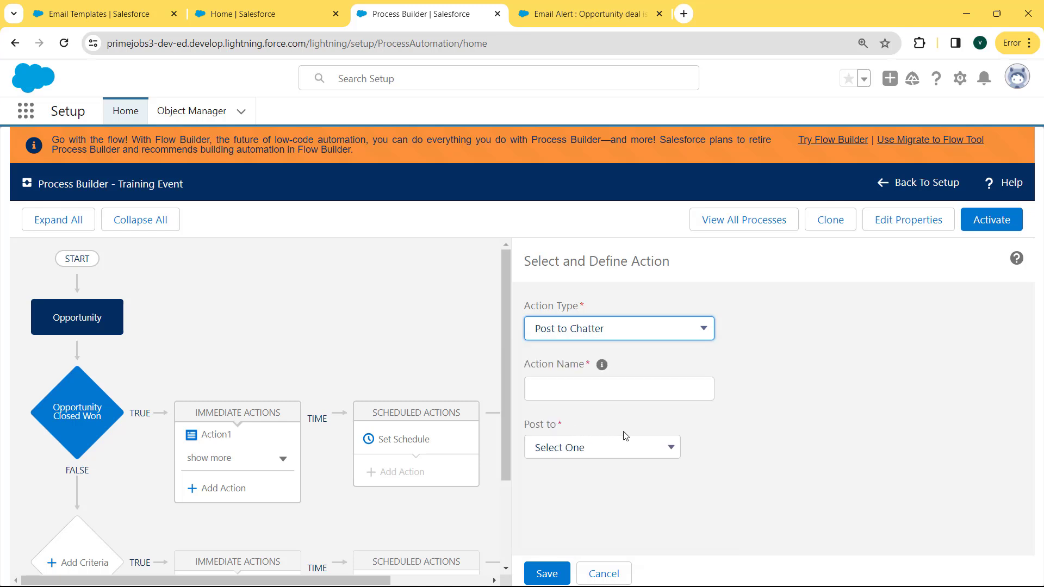
left_click(585, 386)
type("A")
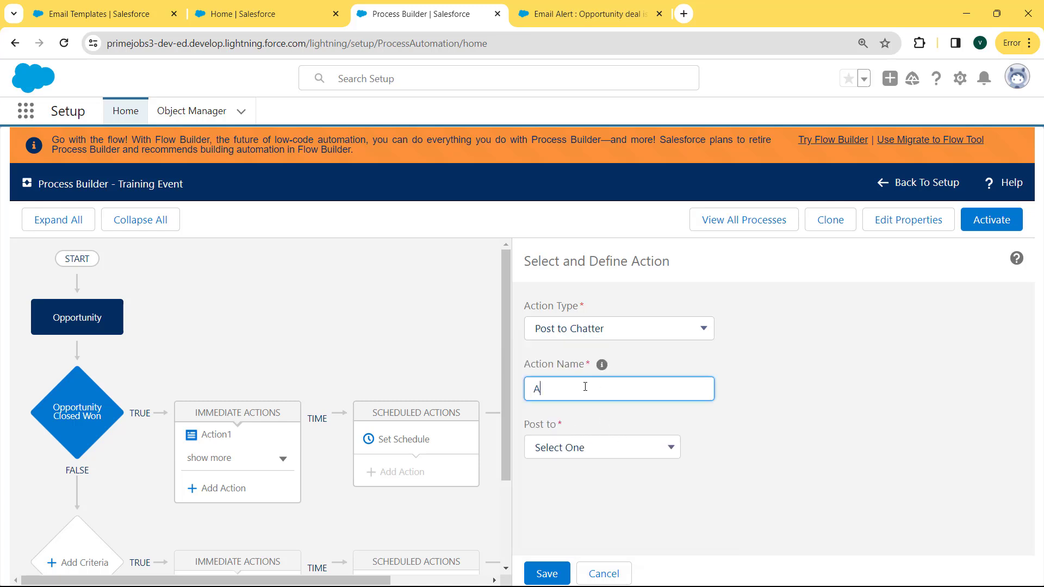
type("ction3")
Direct the Chatter post to a User, using Search for a user to find and pick the named user.
left_click(599, 452)
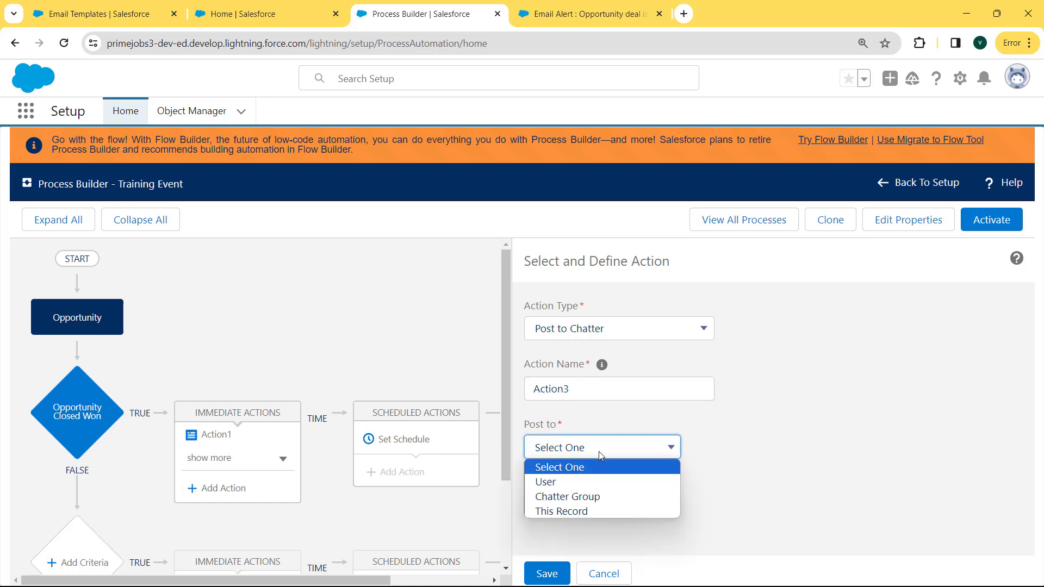
left_click(590, 479)
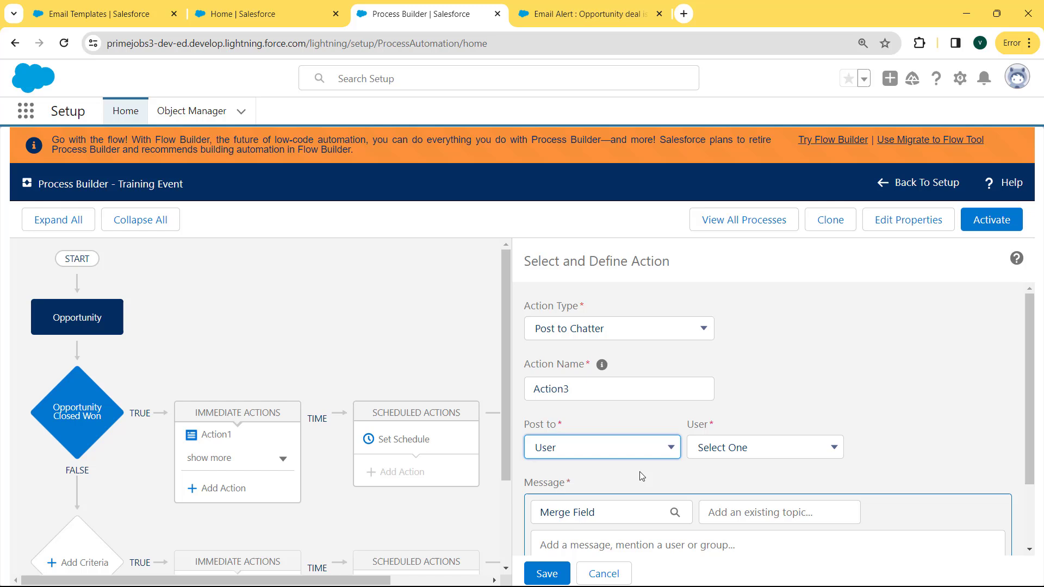
left_click(755, 449)
left_click(748, 480)
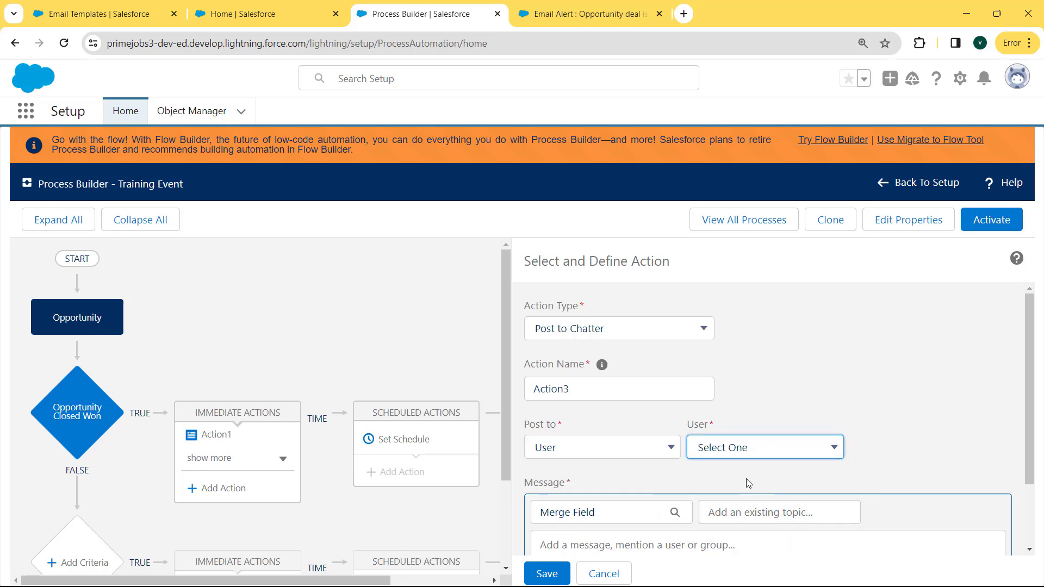
left_click(889, 454)
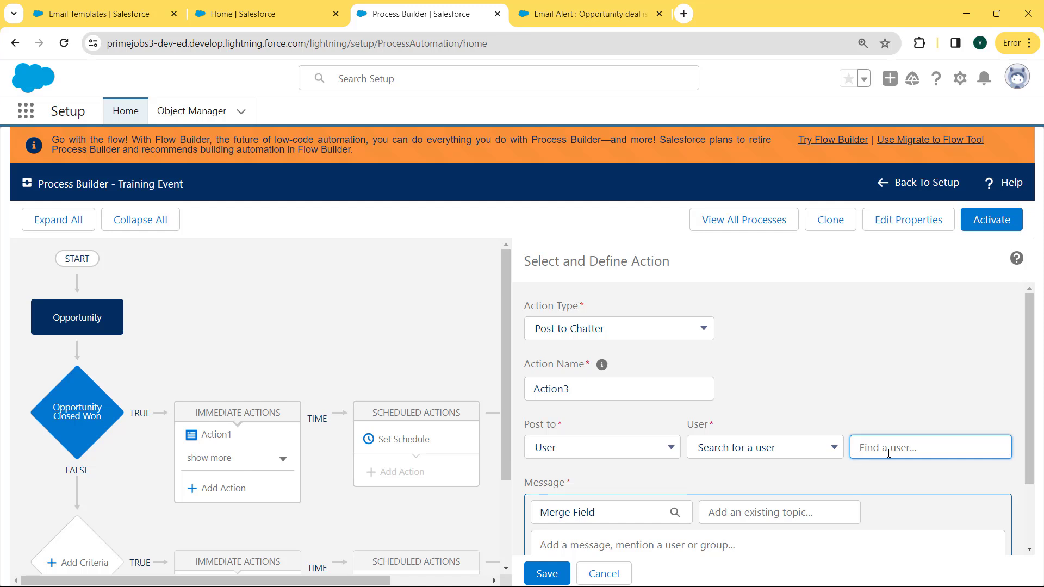
type("Vais")
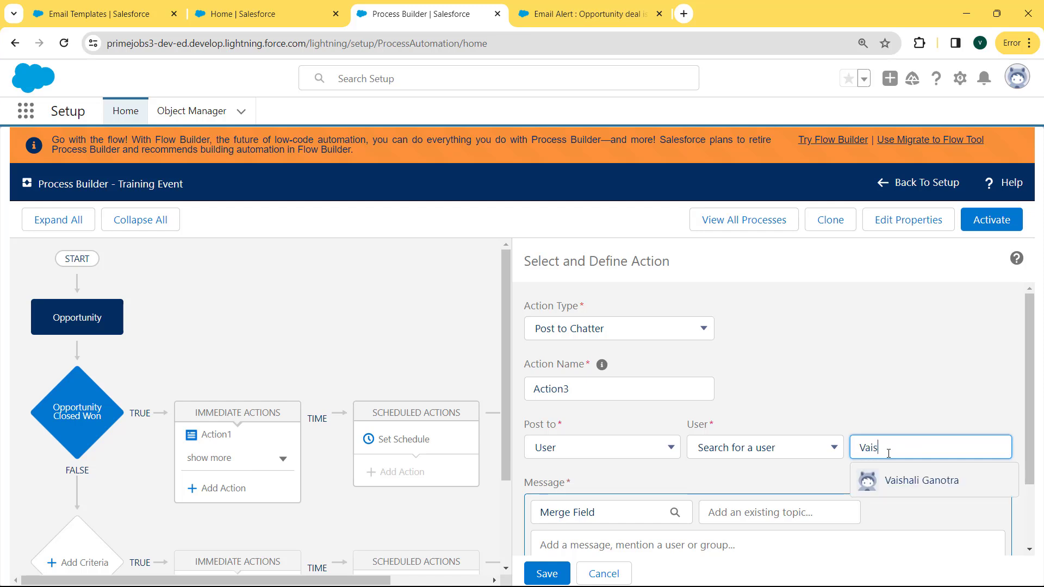
left_click(870, 479)
Write "Good Job!!" as the Chatter message and save Action3.
scroll(700, 466, "down", 2)
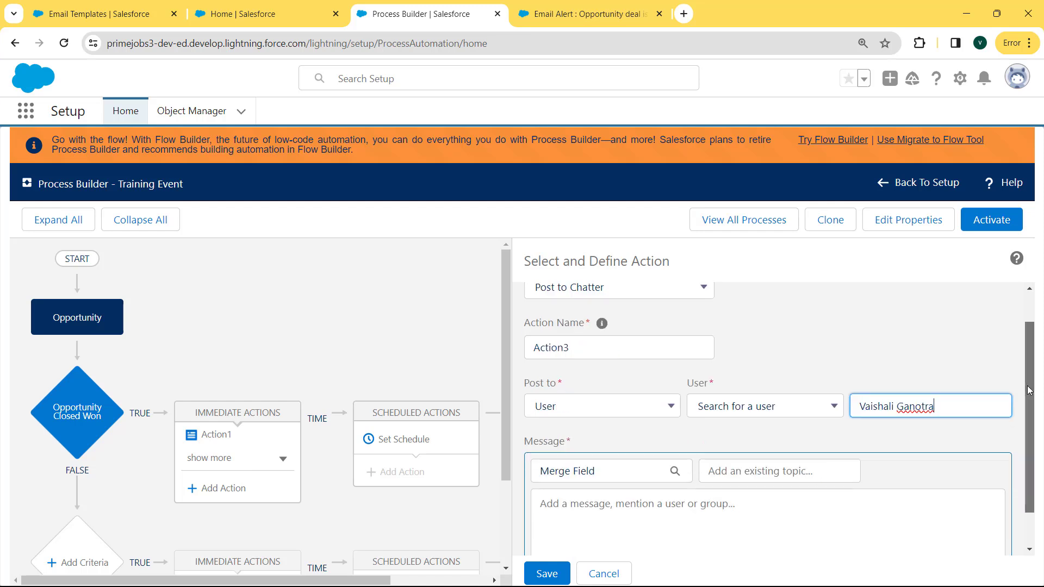
left_click(658, 467)
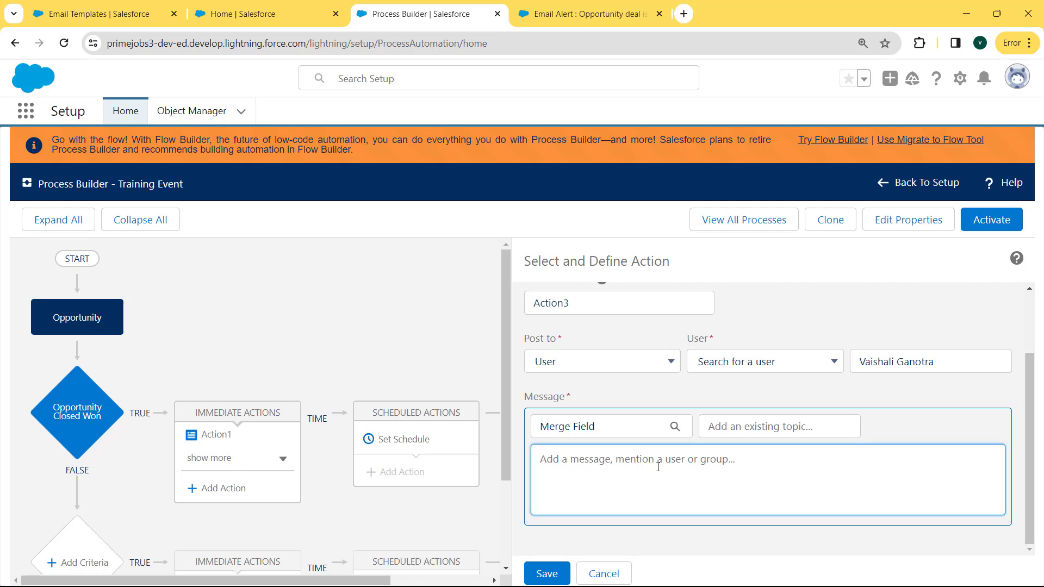
type("Good Job!!")
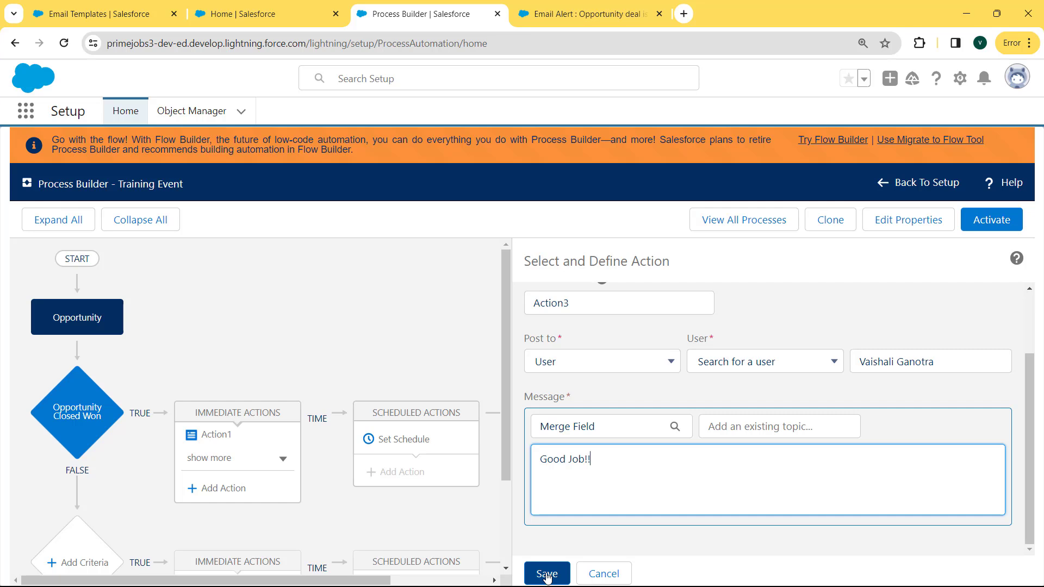
left_click(546, 574)
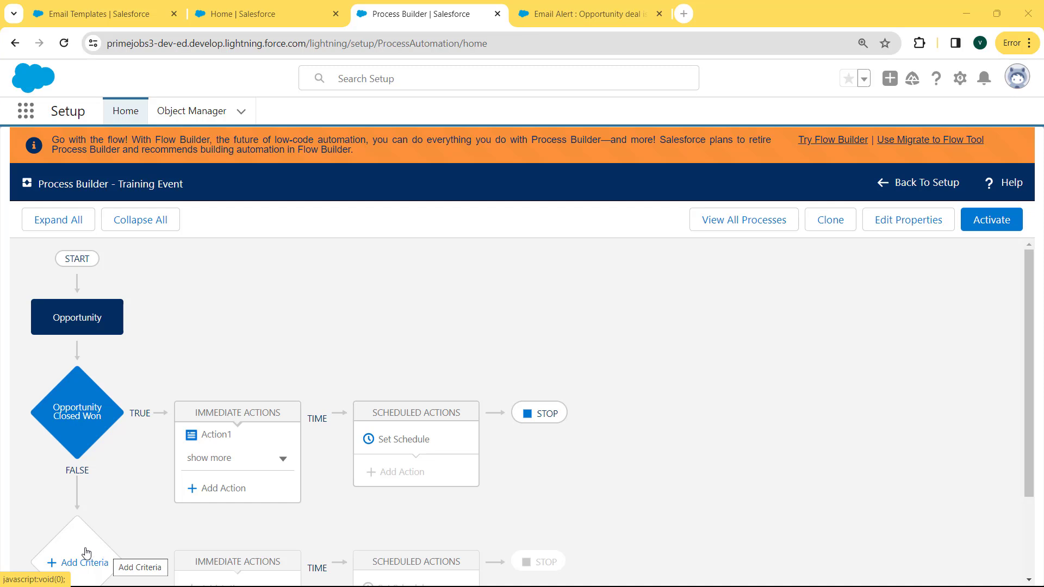
Add a new criteria node below Opportunity Closed Won and name it "Opportunity Closed Lost".
left_click(79, 562)
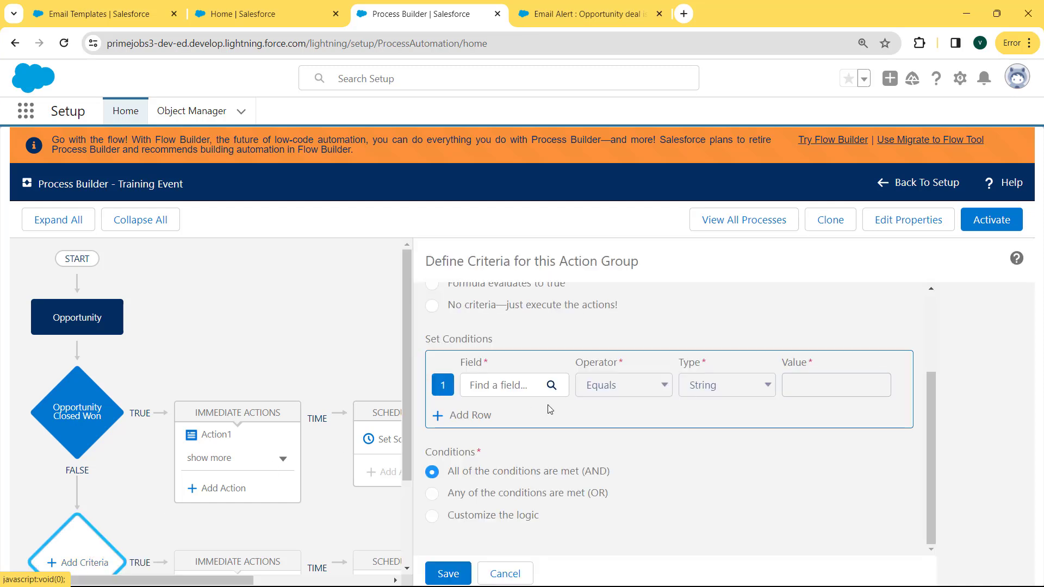
scroll(543, 293, "up", 3)
left_click(525, 330)
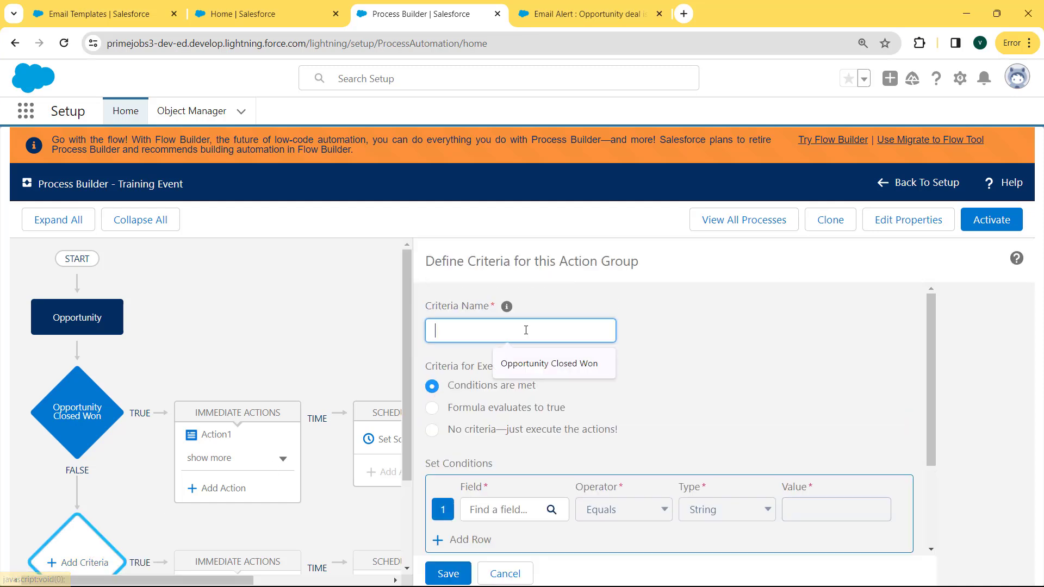
type("Op")
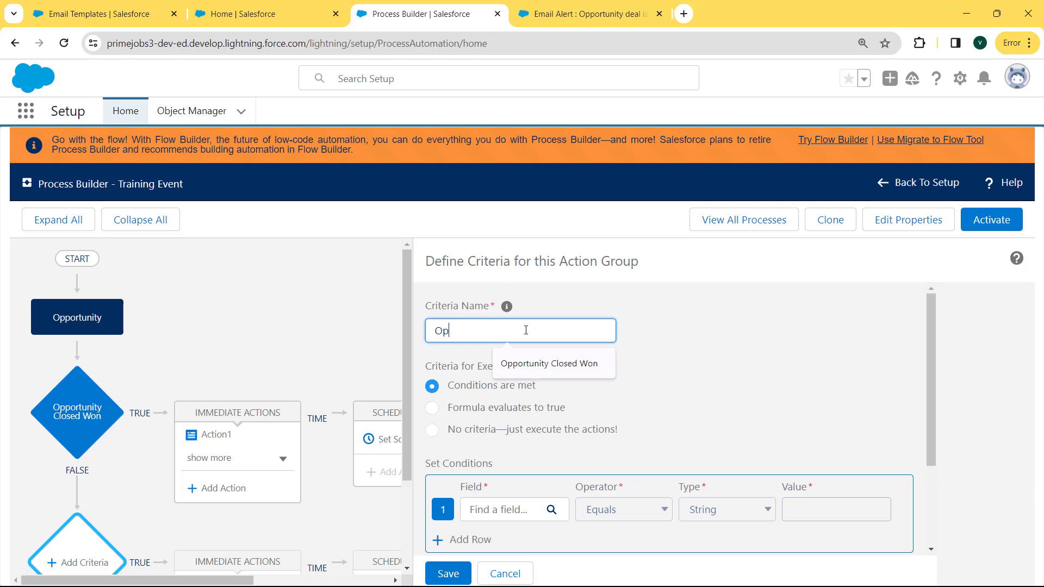
type("portunity Closed Lost")
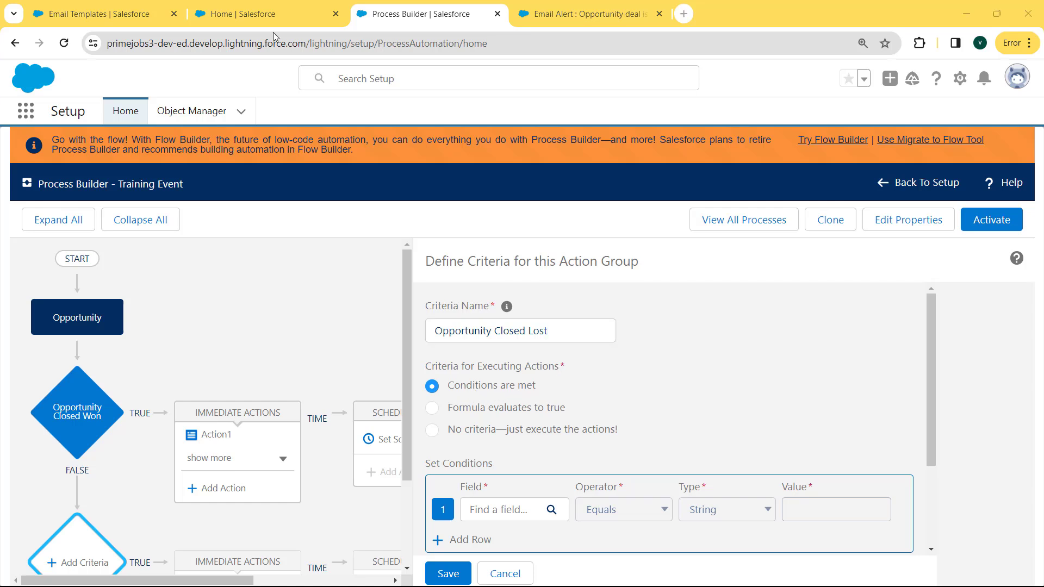
Define the first condition as the opportunity's Stage field Equals the Picklist value Closed Lost.
left_click(530, 512)
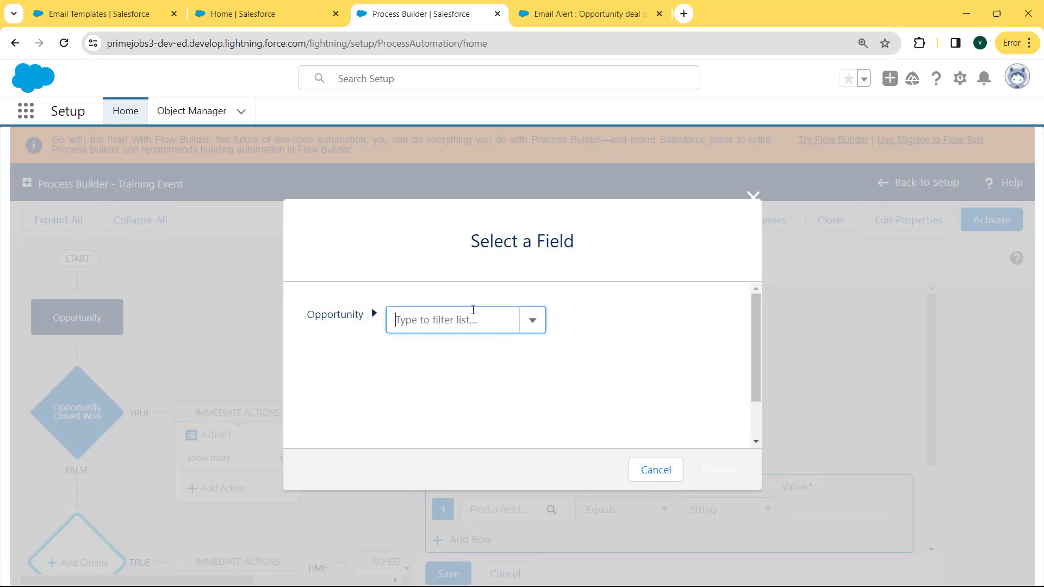
type("stage")
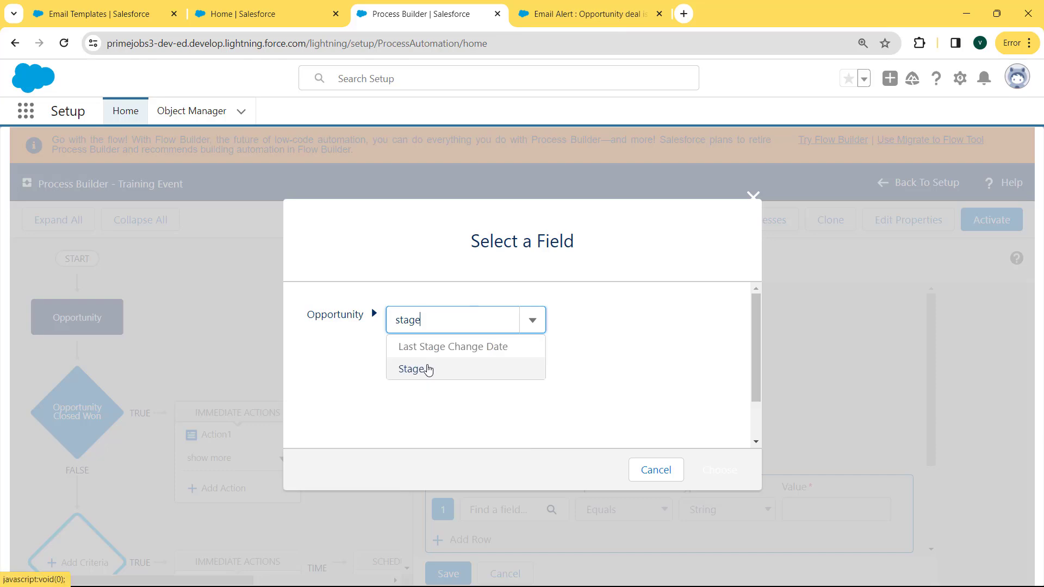
left_click(428, 370)
left_click(707, 471)
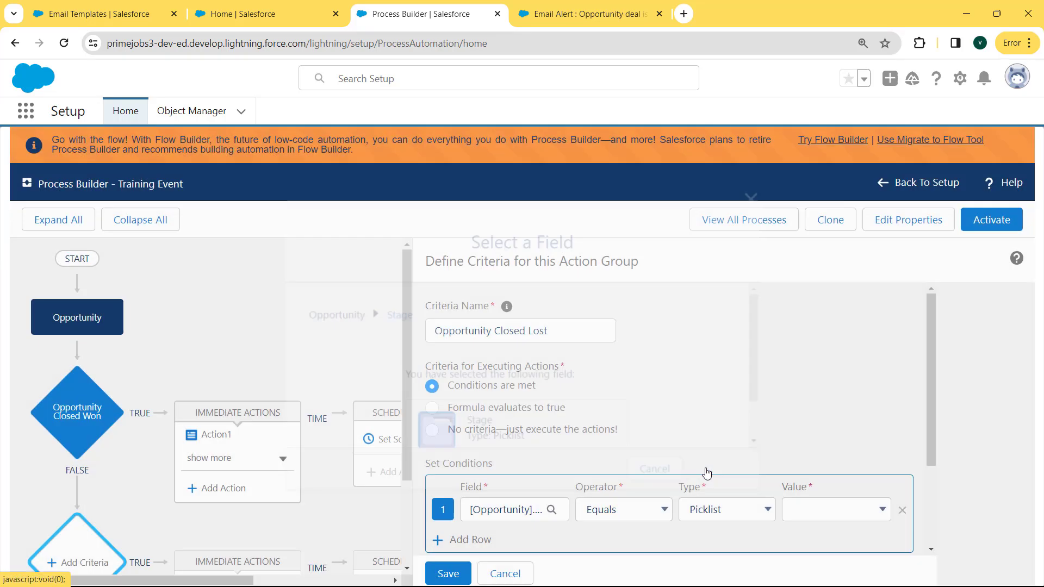
left_click(636, 509)
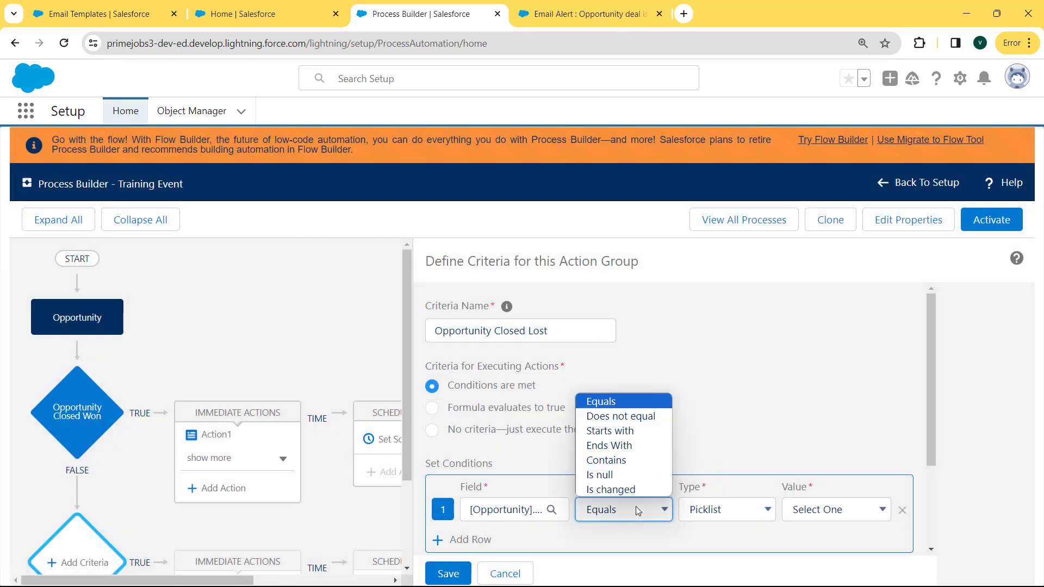
left_click(631, 405)
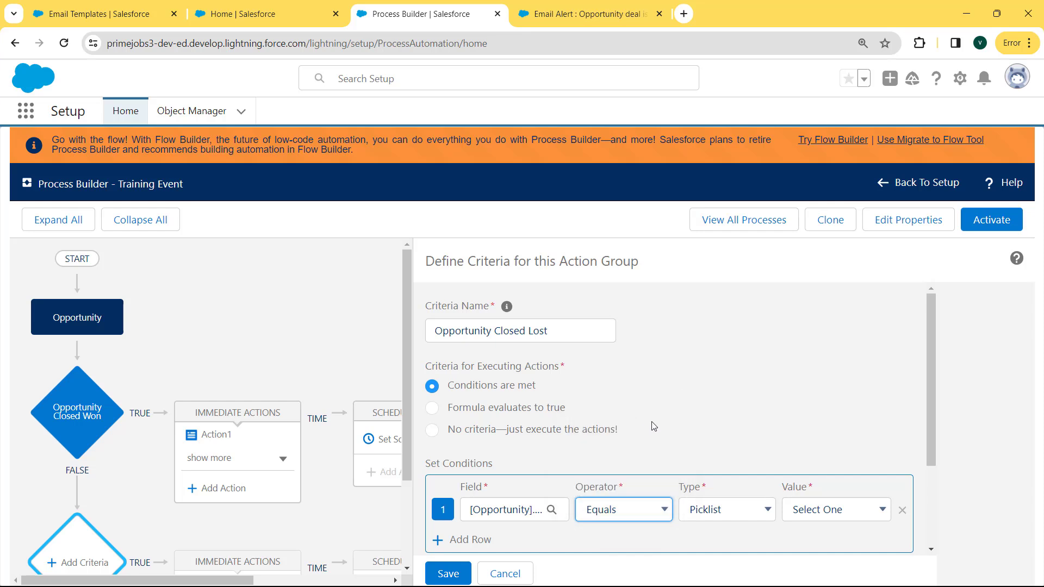
left_click(733, 515)
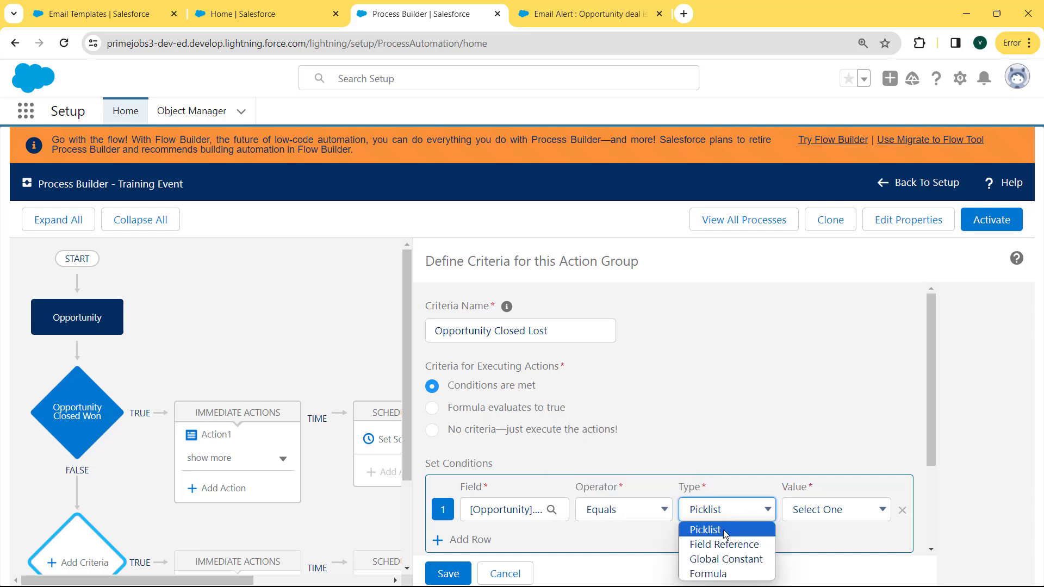
left_click(725, 534)
left_click(835, 511)
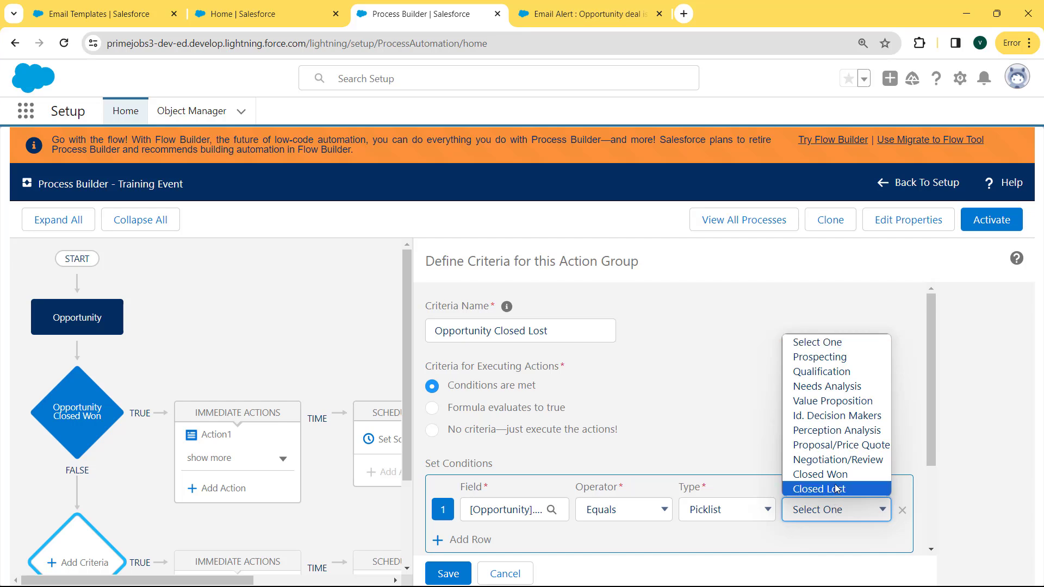
left_click(835, 489)
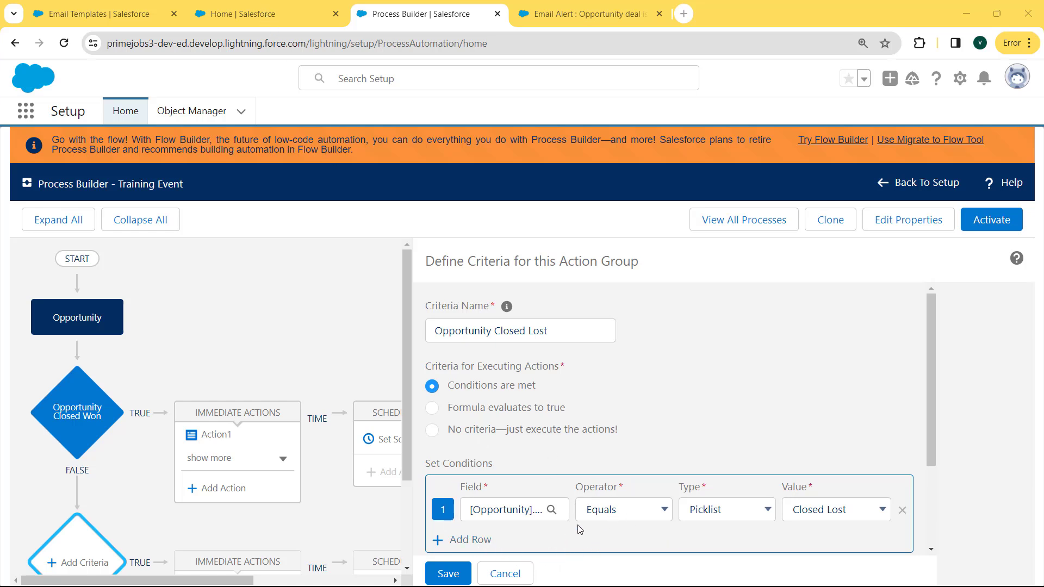
Add a second condition row that uses the opportunity's Amount field.
left_click(475, 539)
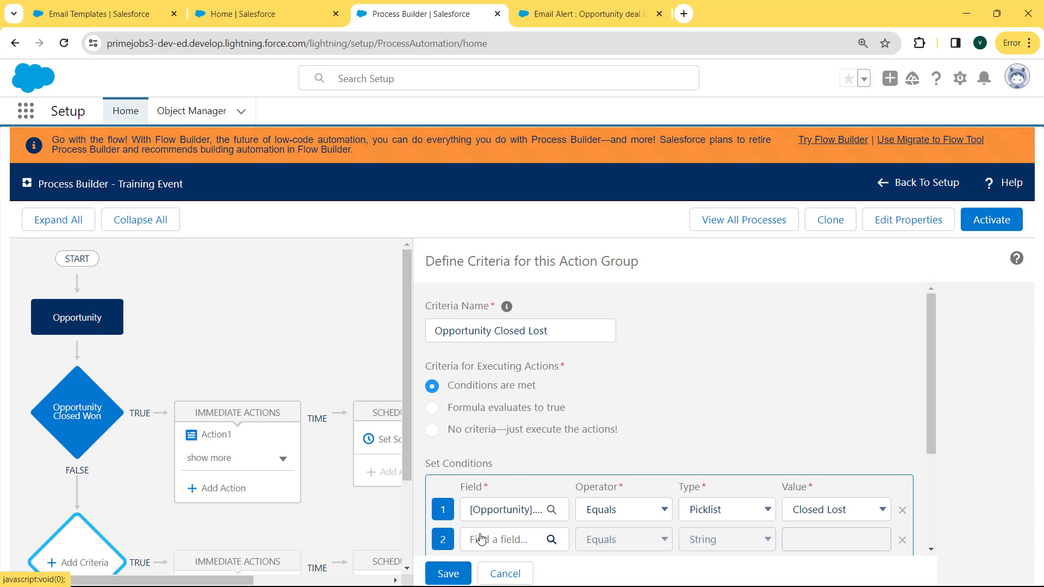
left_click(532, 540)
left_click(511, 320)
type("am")
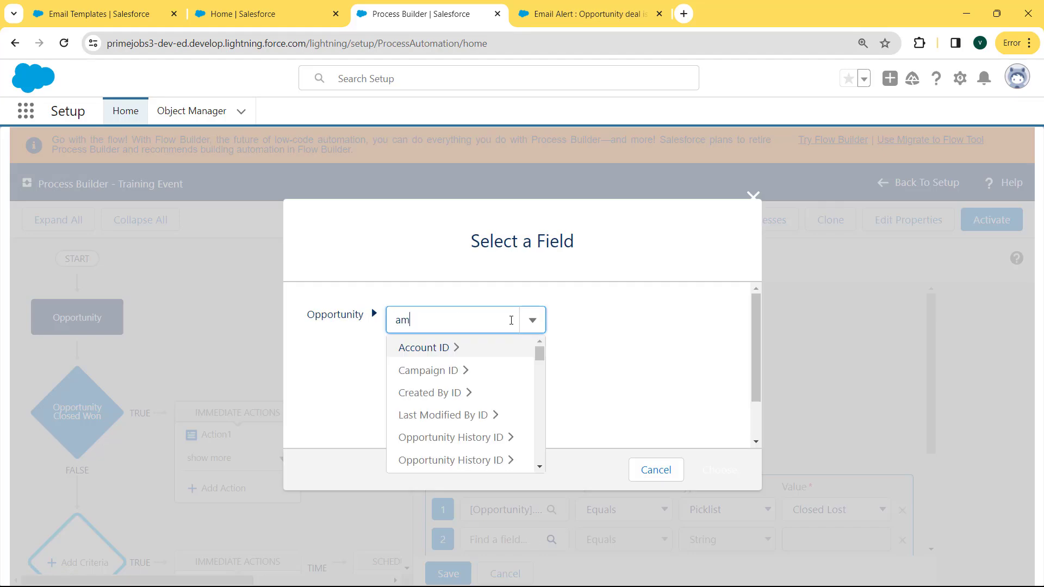
type("ount")
left_click(473, 352)
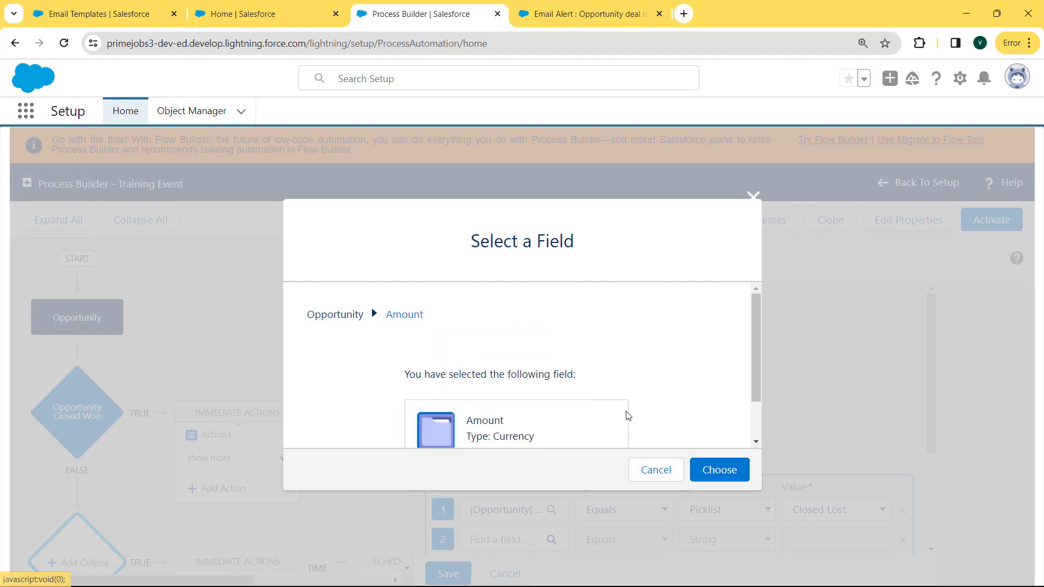
left_click(728, 474)
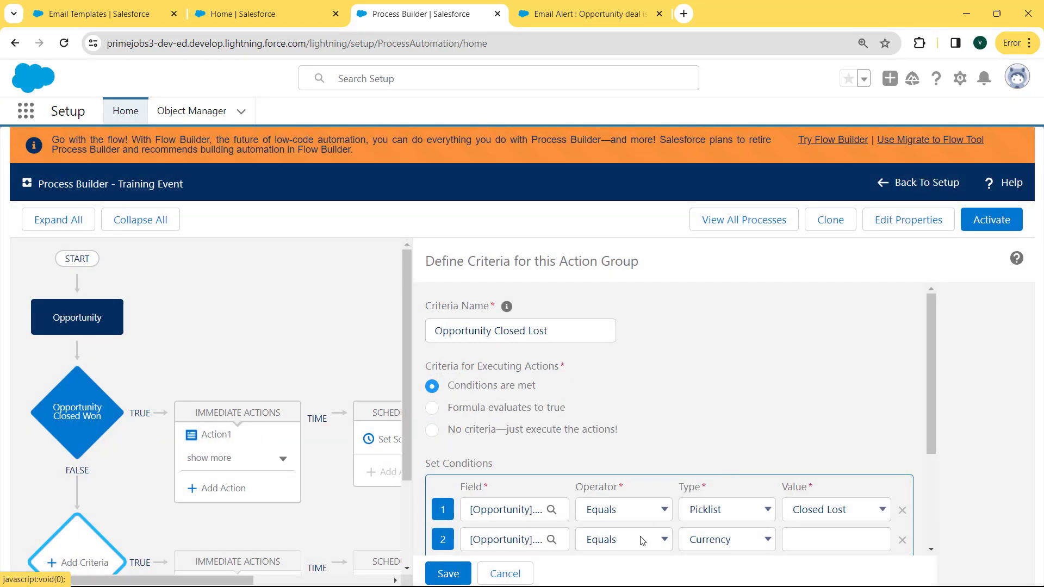
Set the Amount condition to Greater than or equal with the value 1000, and save the criteria.
left_click(641, 539)
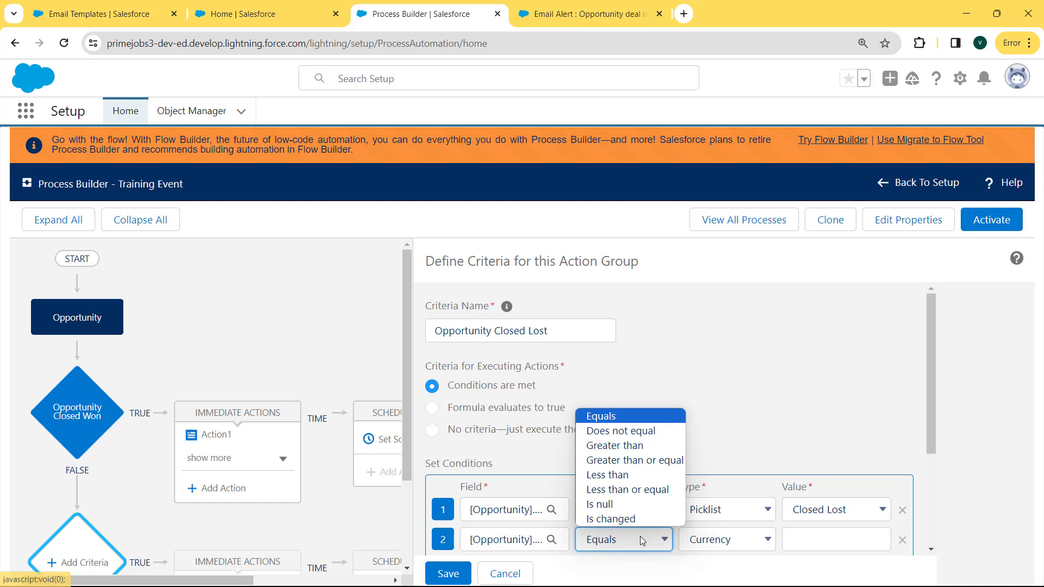
left_click(629, 460)
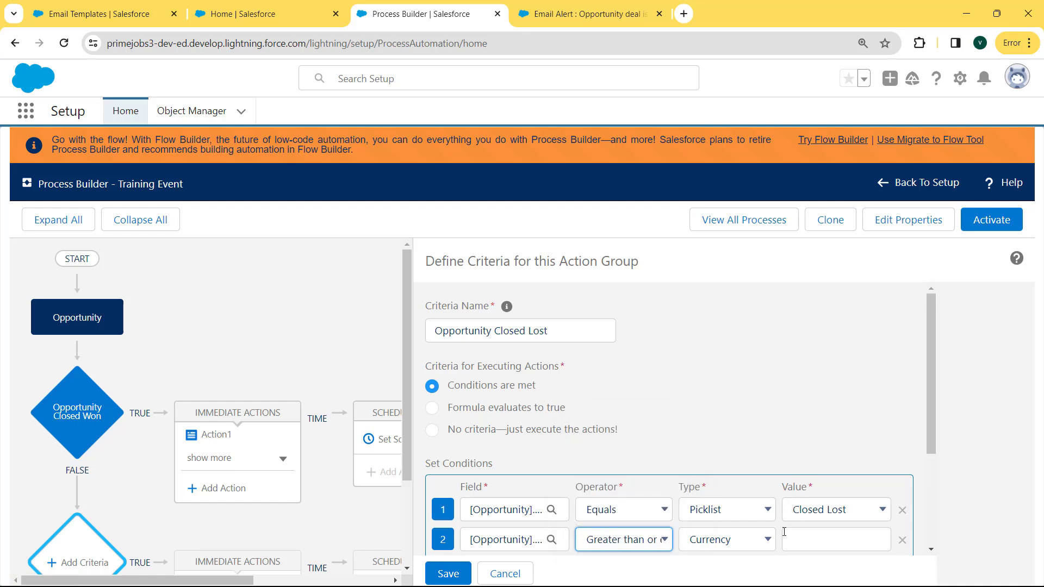
left_click(822, 537)
type("100")
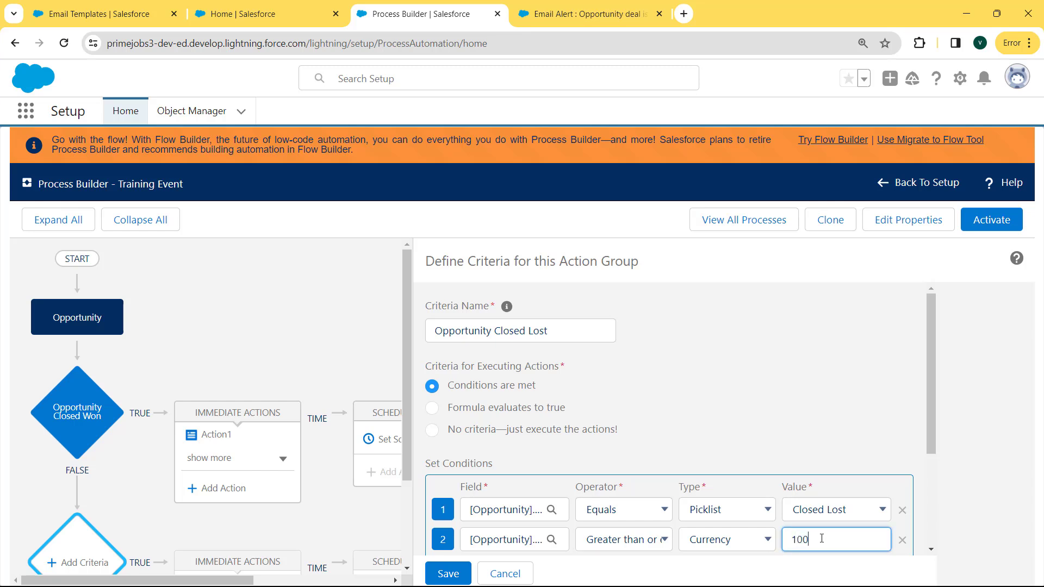
type("0")
left_click_drag(929, 400, 934, 519)
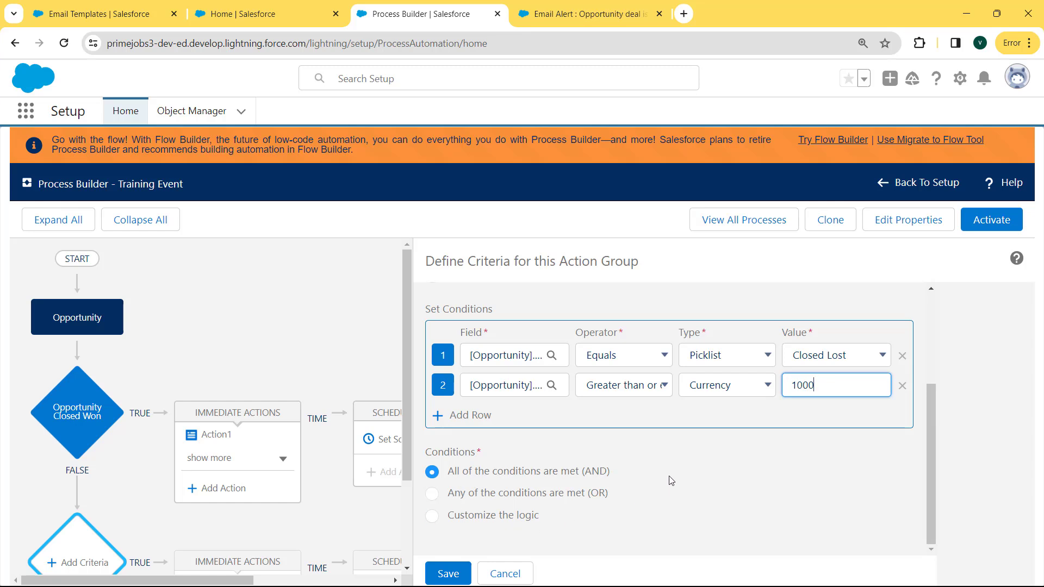
left_click(448, 574)
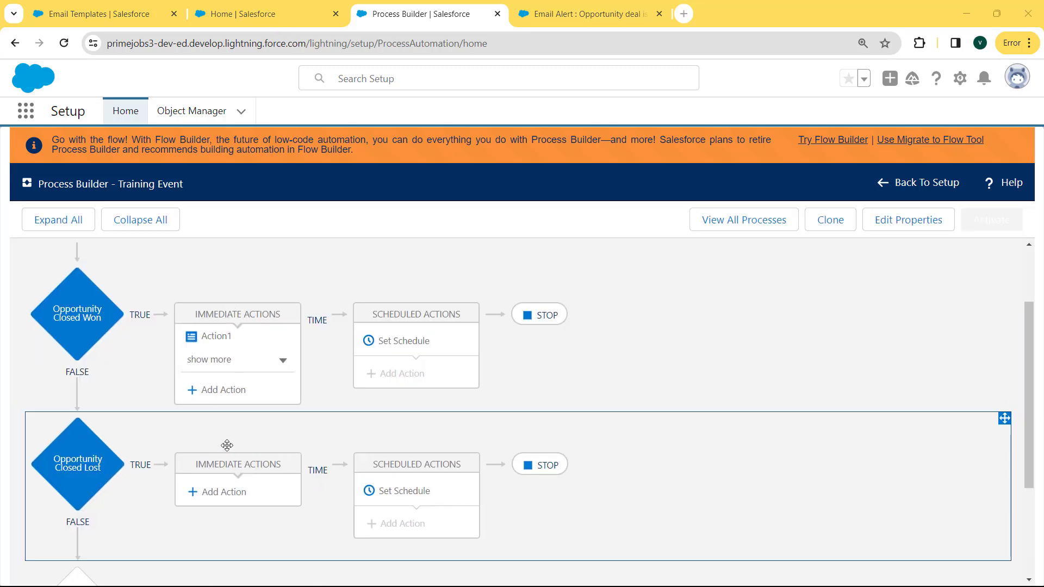
Add an immediate action of type Email Alerts under Opportunity Closed Lost and name it action4.
left_click(221, 501)
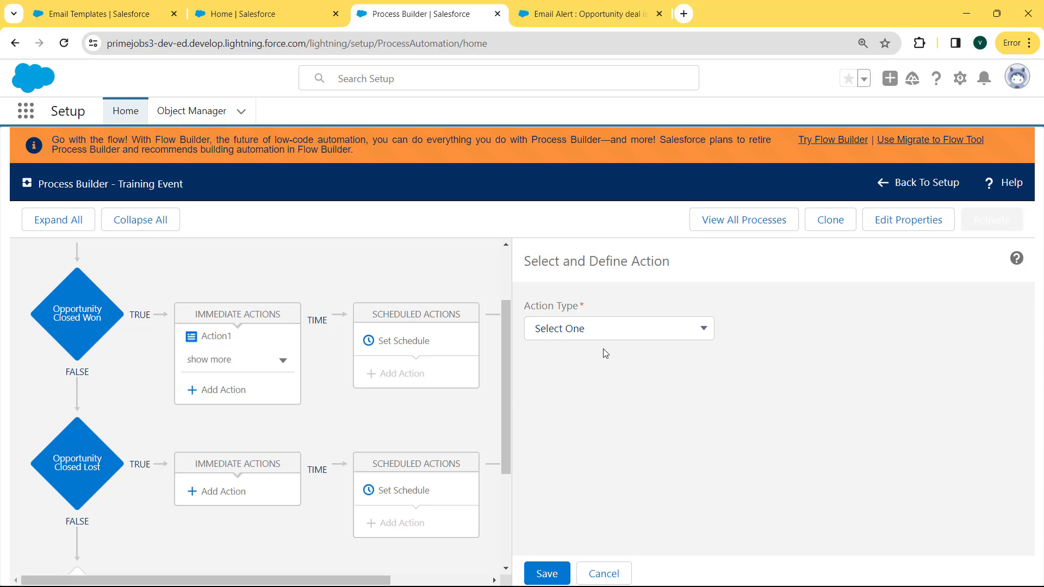
left_click(616, 328)
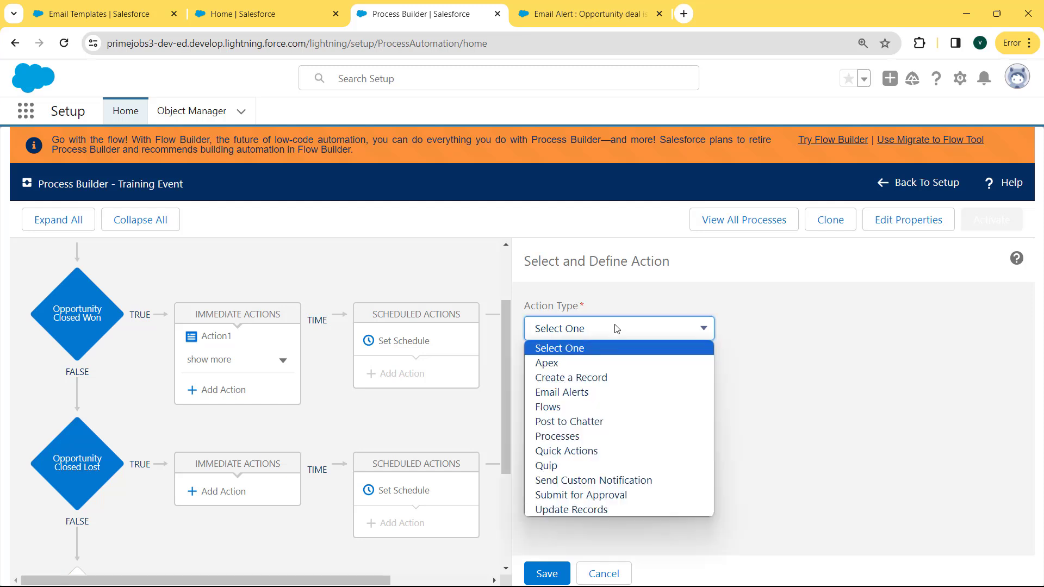
left_click(573, 393)
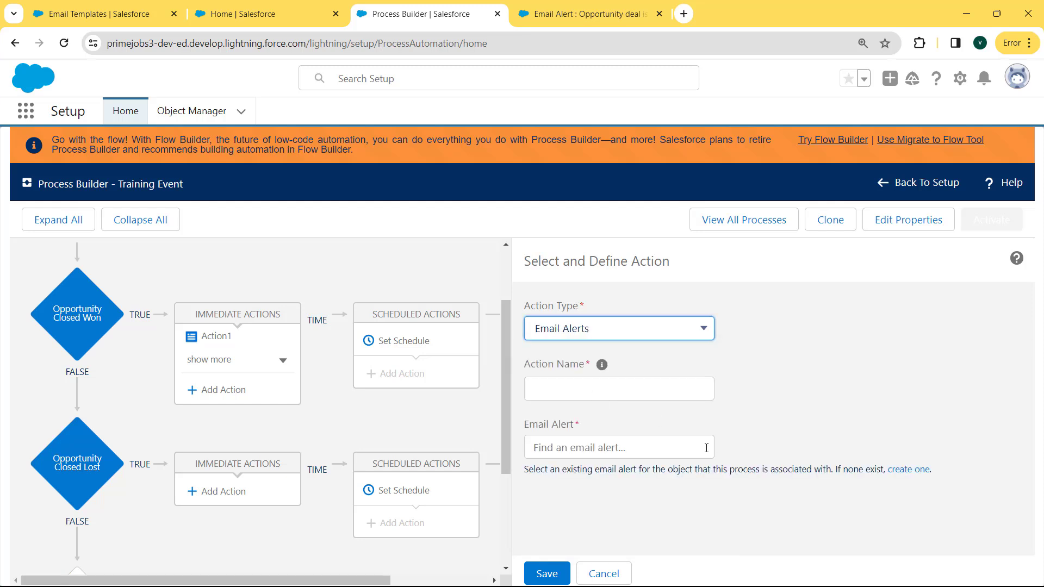
left_click(616, 390)
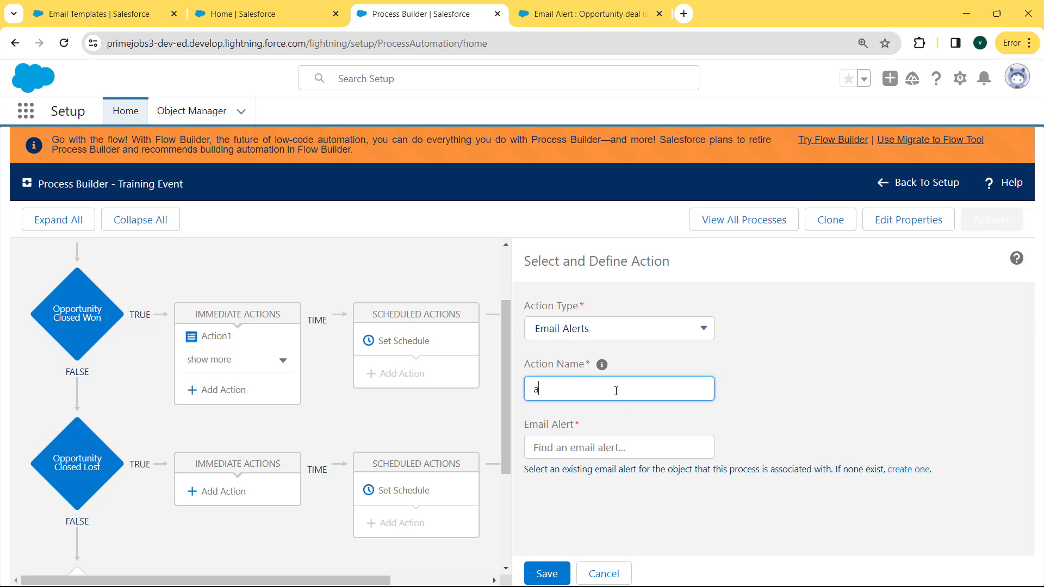
type("action4")
Start a new email alert described as "Opportunity deal is Lost" with unique name Opportunity_deal_is_Lost, and set its object to Opportunity.
left_click(913, 470)
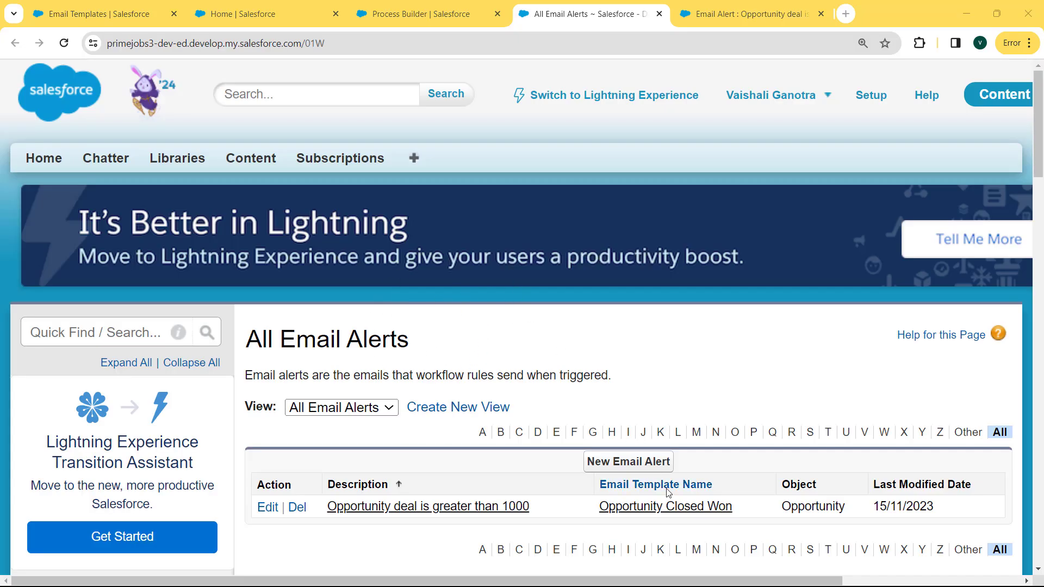
left_click(629, 461)
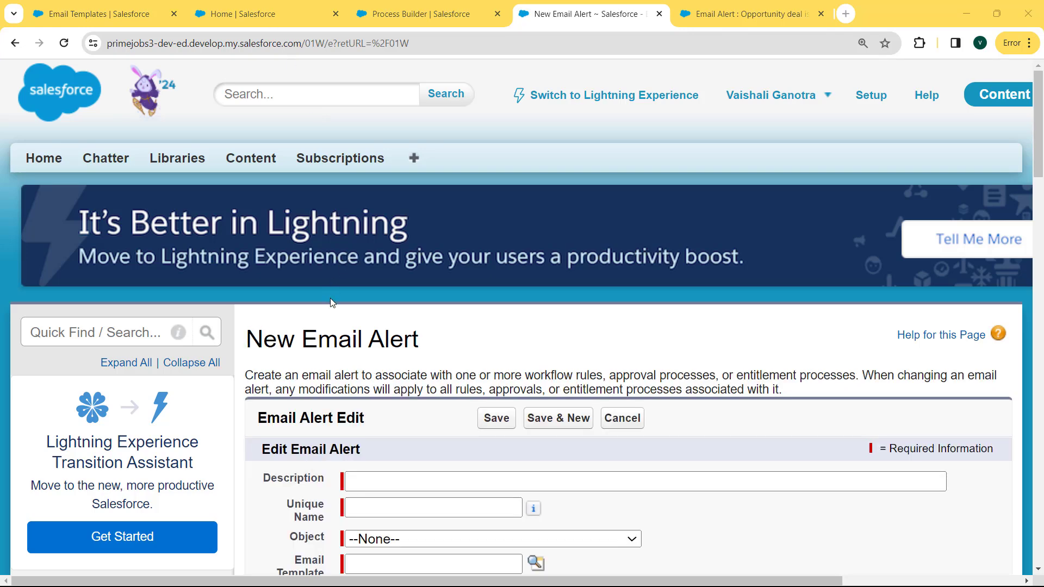
left_click(383, 478)
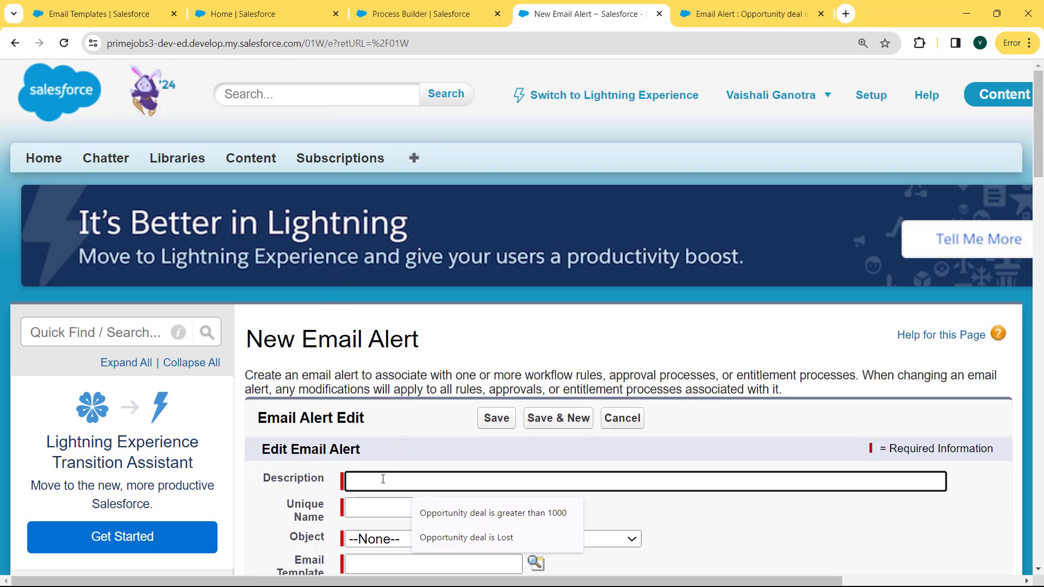
left_click(461, 539)
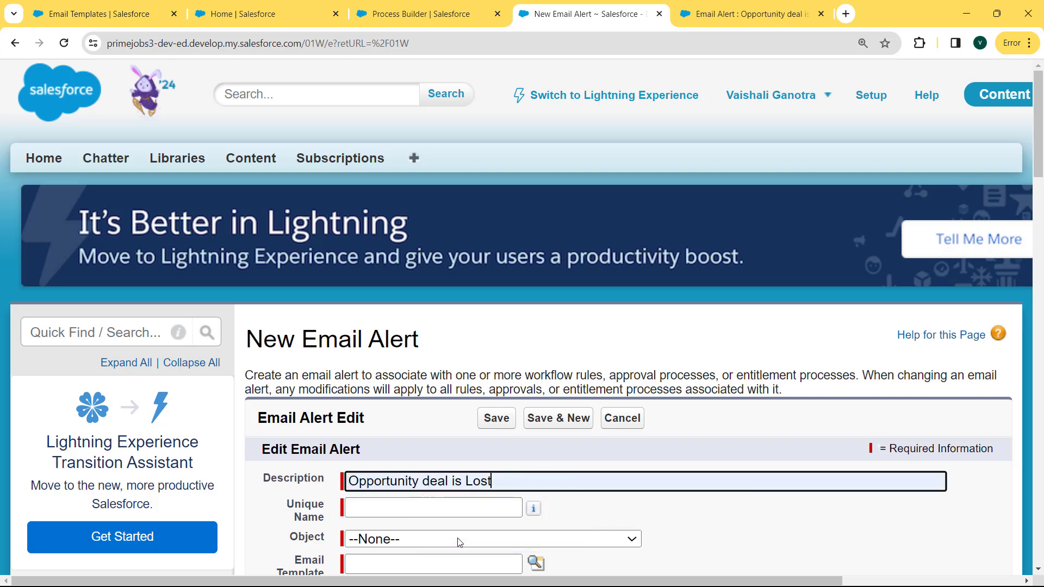
left_click(423, 505)
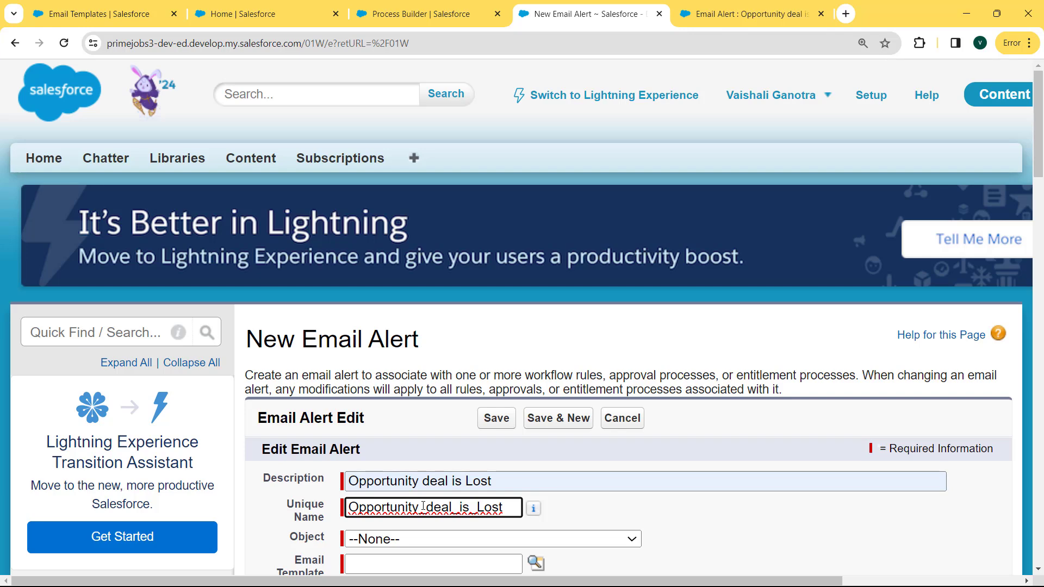
left_click(463, 539)
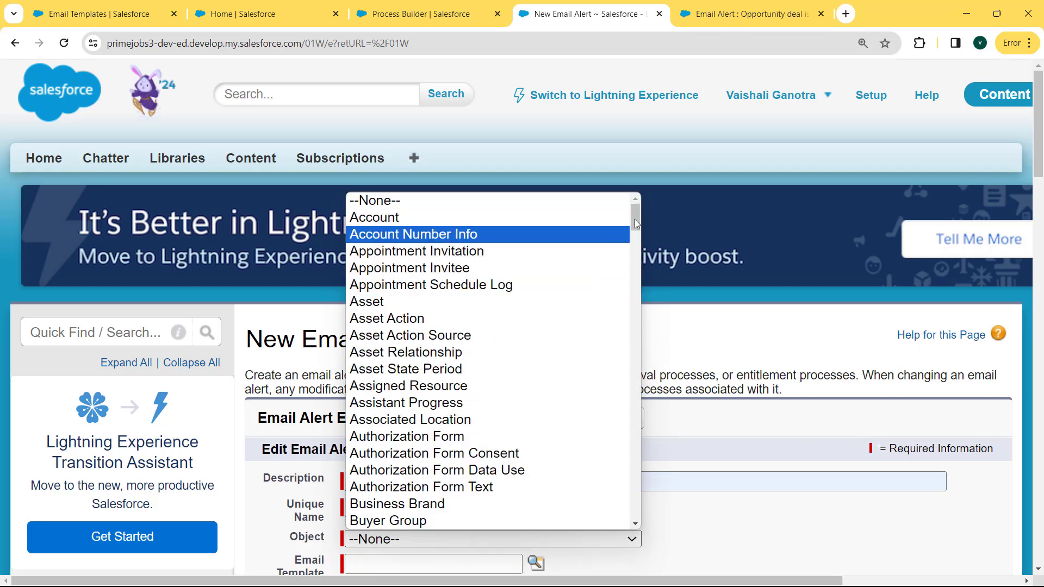
left_click_drag(635, 219, 623, 365)
left_click(461, 254)
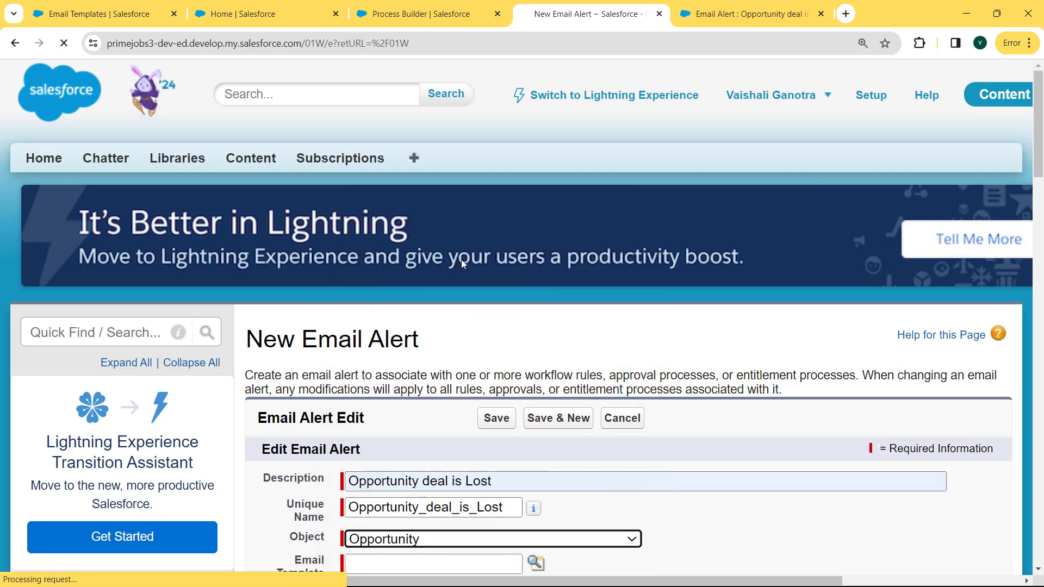
Look up the Lightning email templates and assign "Opportunity Closed Lost" as the alert's email template.
scroll(613, 441, "down", 3)
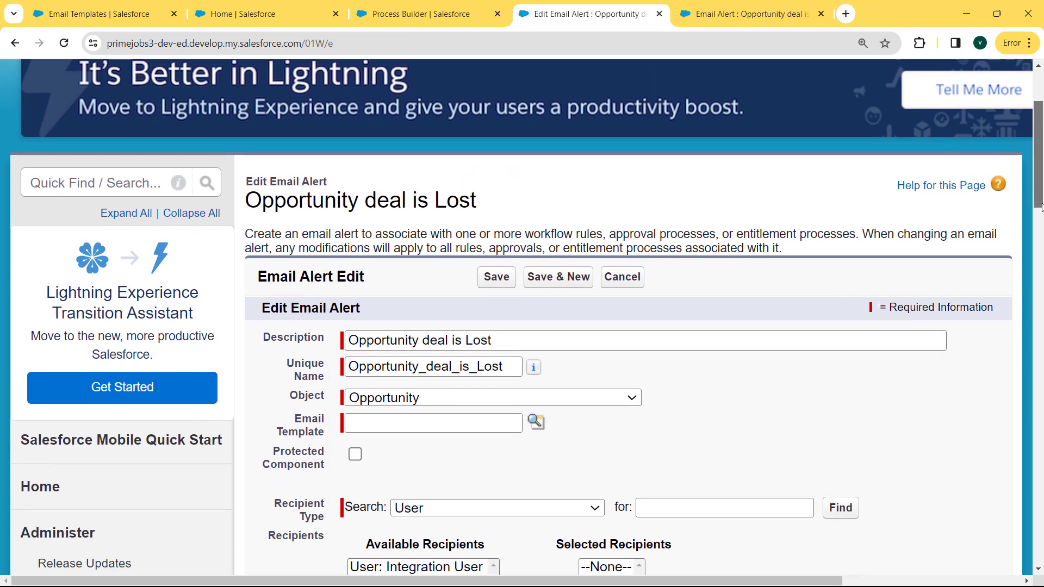
left_click(536, 423)
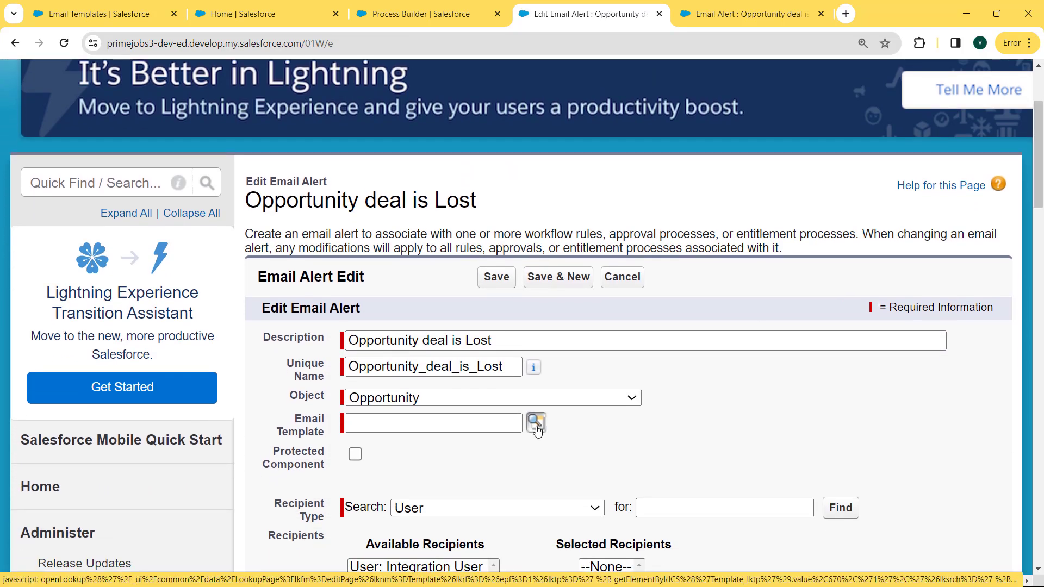
left_click(357, 302)
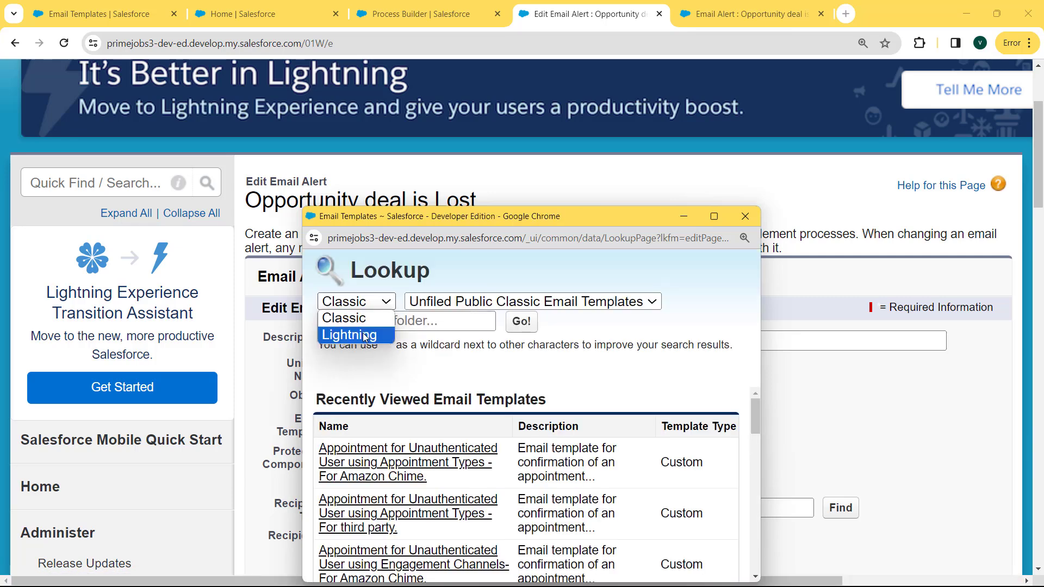
left_click(364, 335)
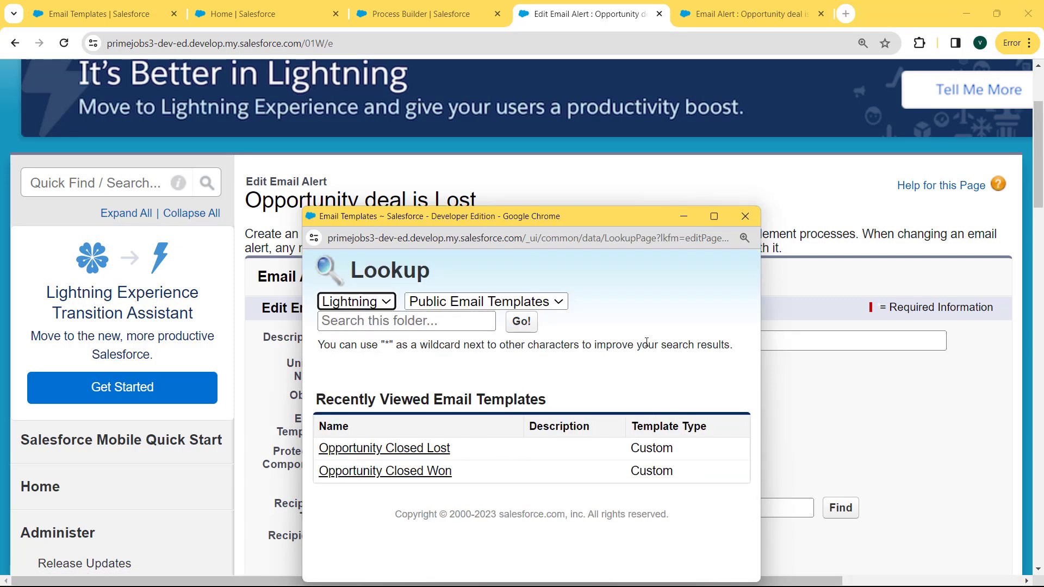
left_click(393, 448)
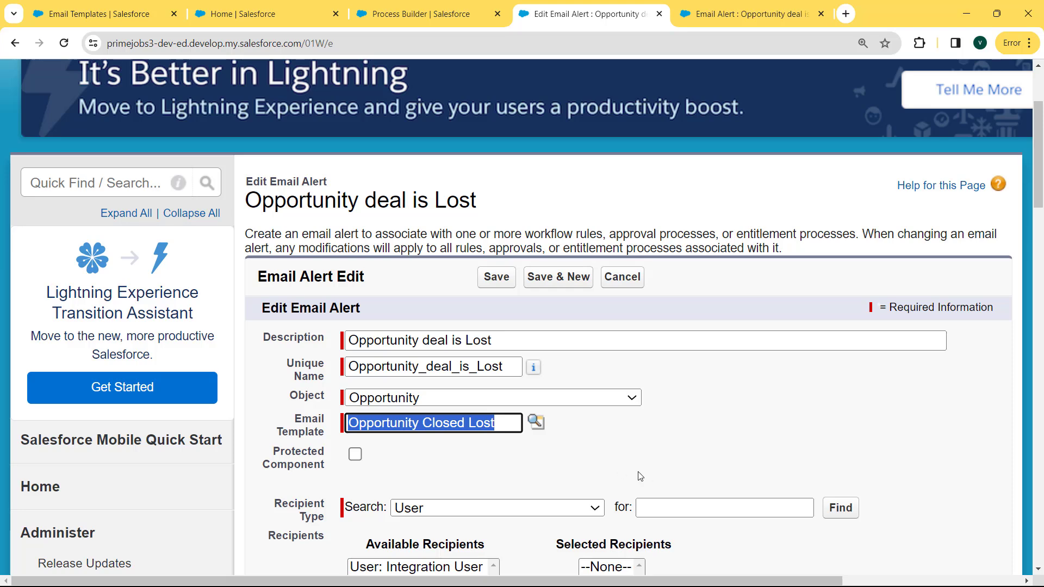
Keep User as the recipient type, add the org's named user to the selected recipients, and save the email alert.
left_click(476, 508)
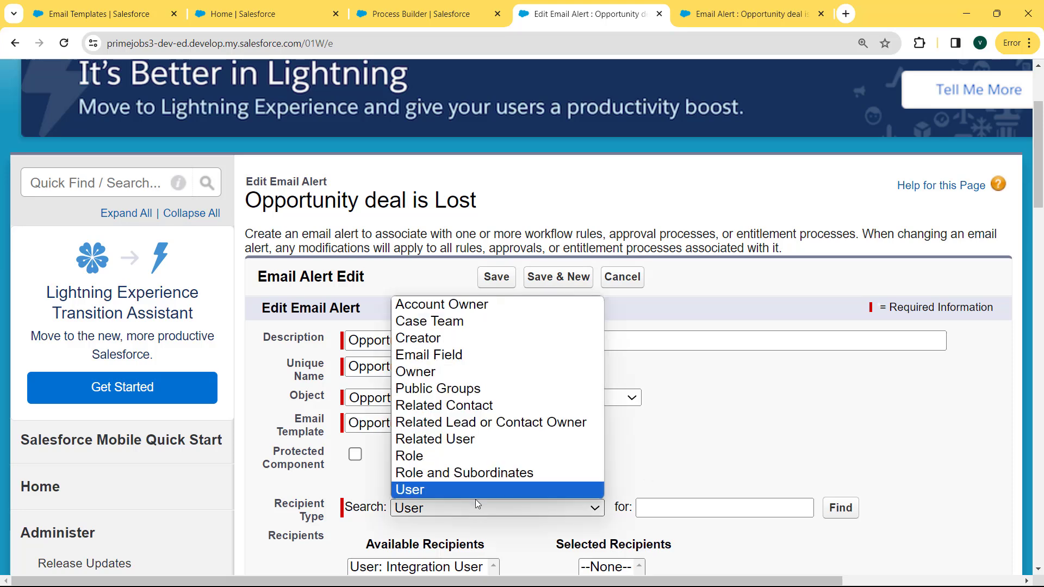
left_click(473, 490)
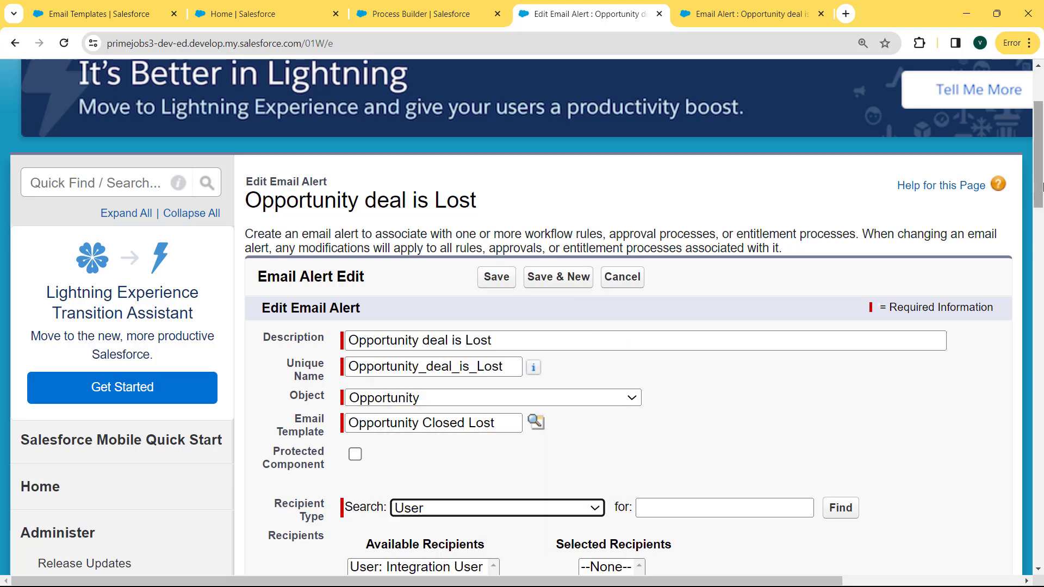
scroll(1041, 223, "down", 1)
scroll(1041, 228, "down", 3)
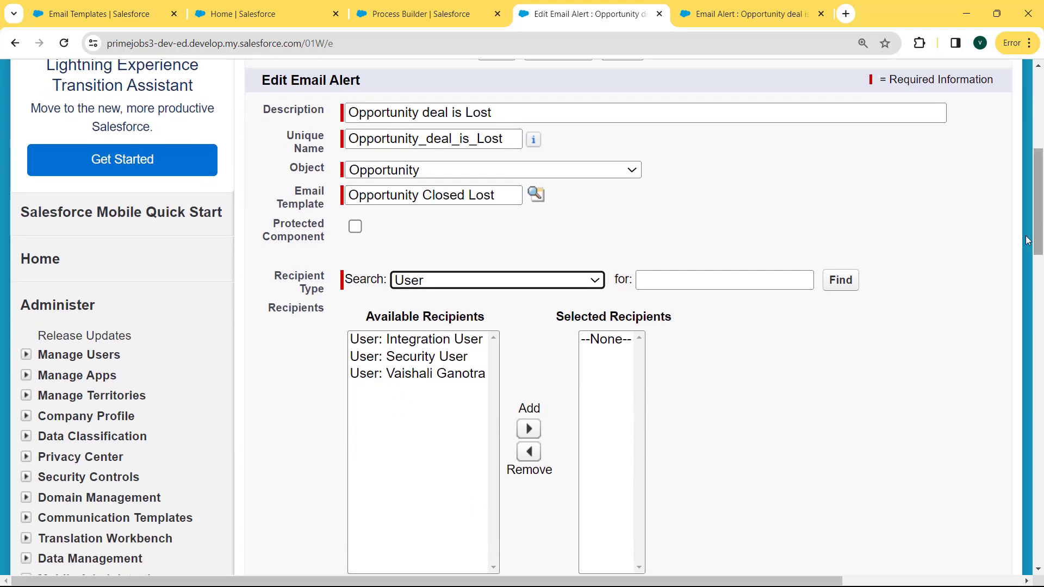
left_click(472, 374)
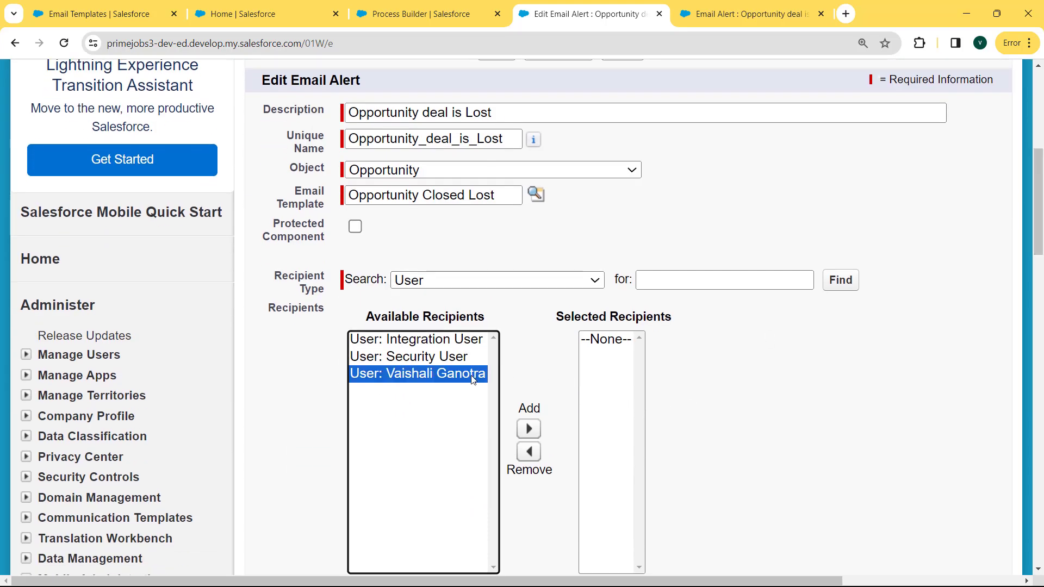
left_click(529, 429)
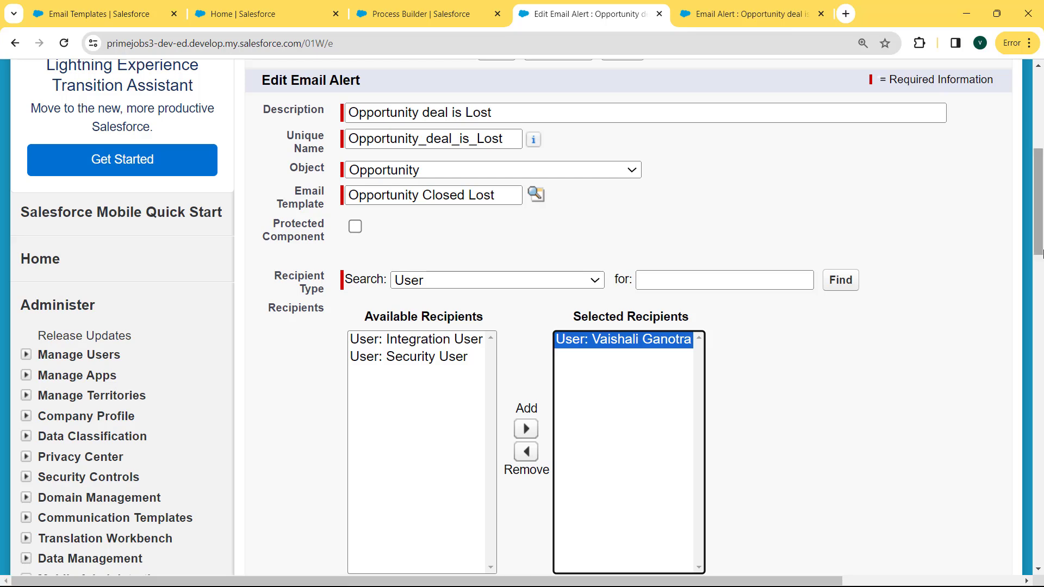
scroll(1041, 228, "down", 8)
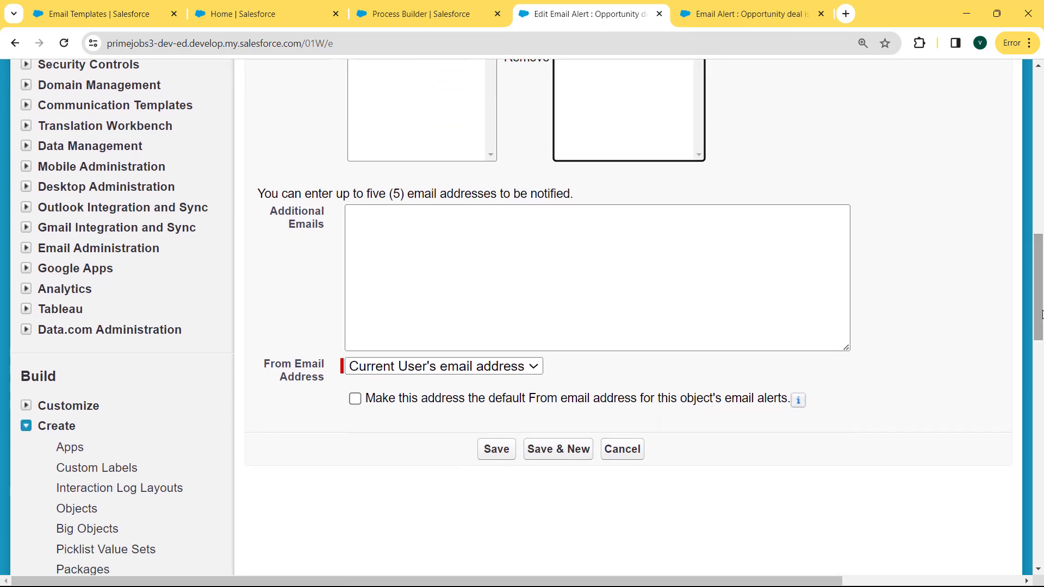
left_click(497, 450)
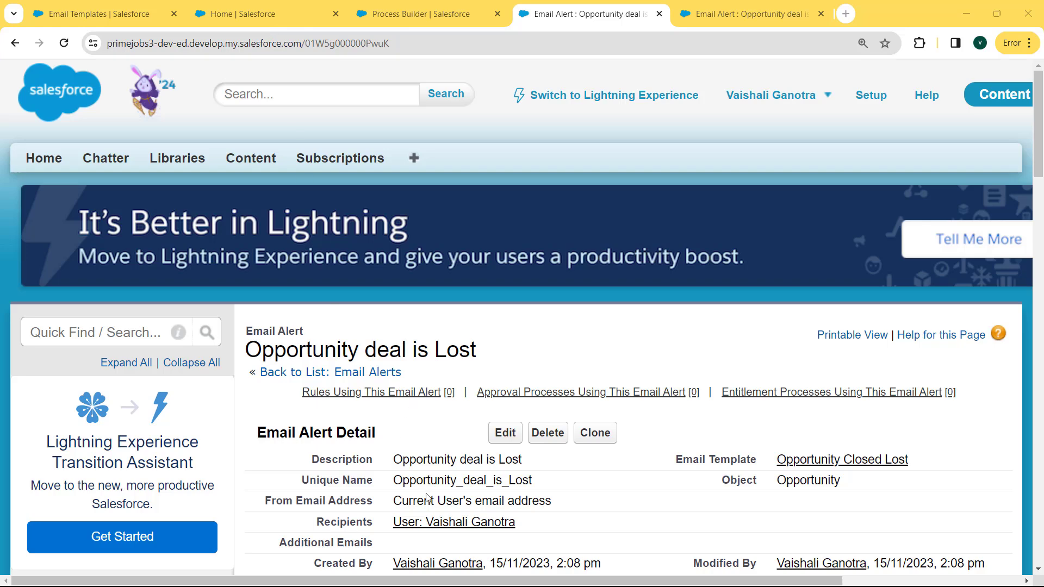
Return to Process Builder, save action4 with the email alert Opportunity_deal_is_Lost, and activate the Training Event process.
left_click(432, 17)
left_click(586, 453)
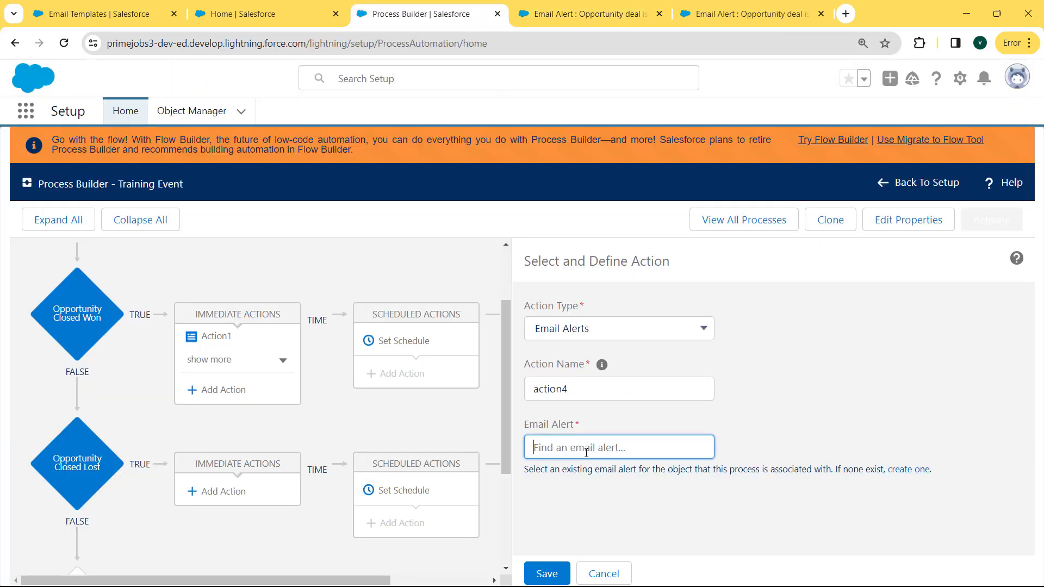
type("opp")
left_click(591, 496)
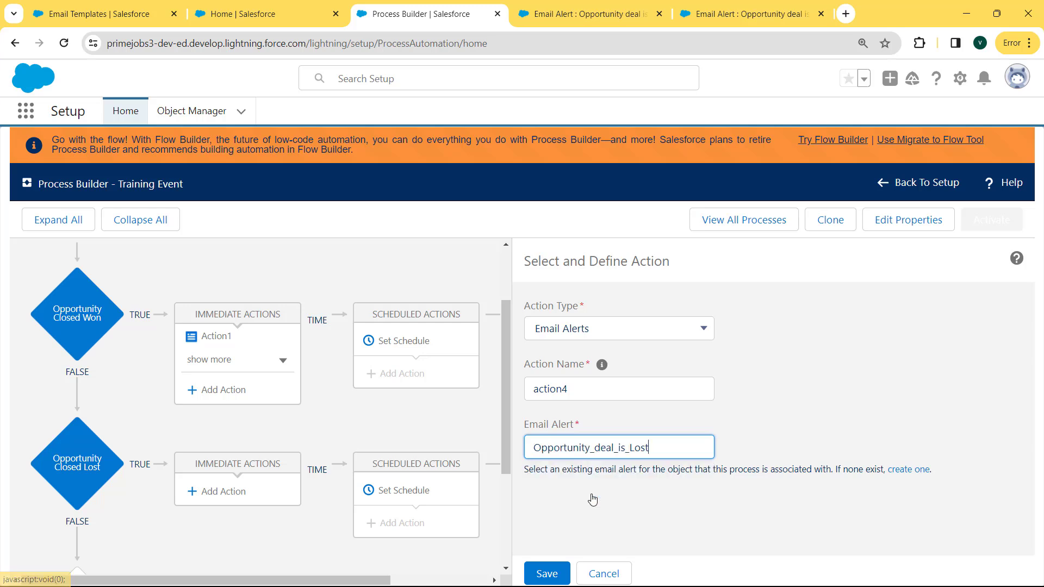
left_click(549, 579)
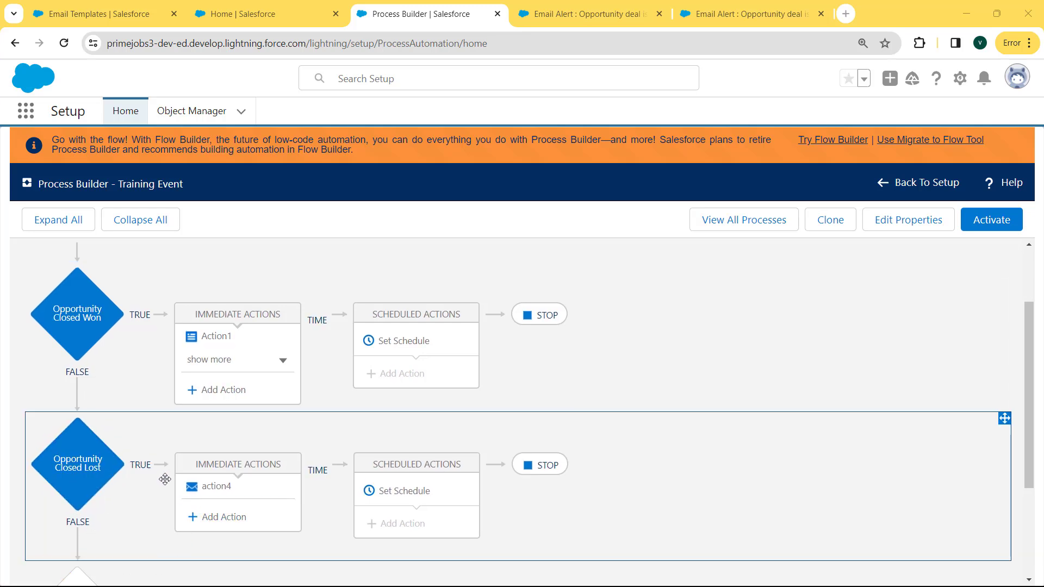
left_click(989, 219)
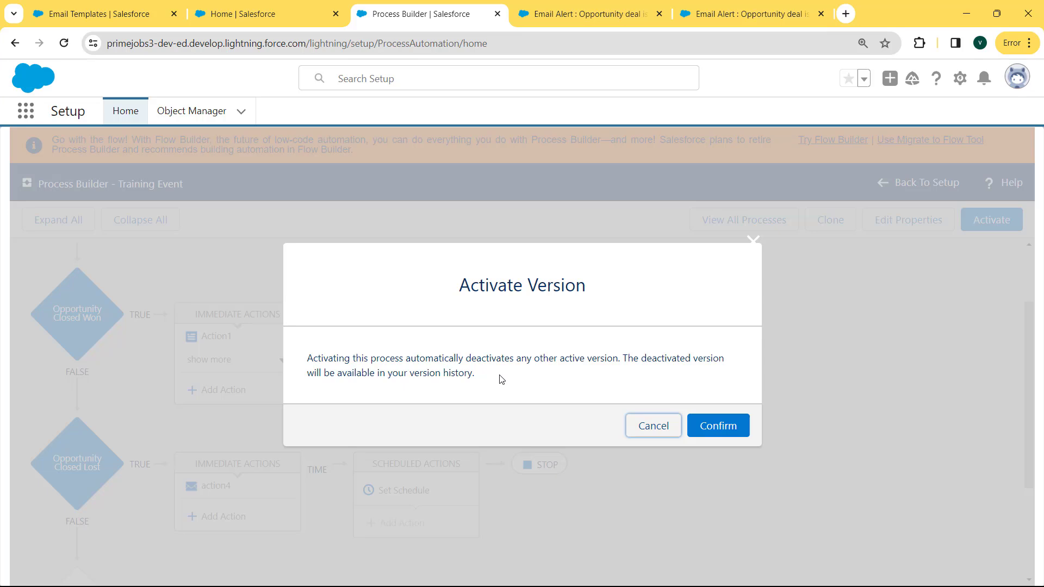
left_click(730, 422)
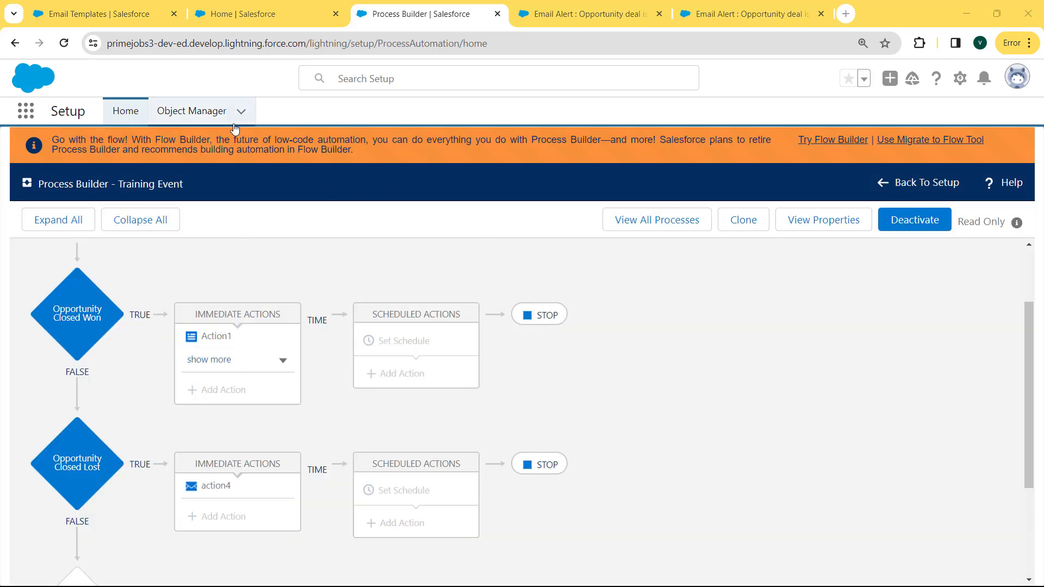
Search the available apps for "sales" and open the Sales app.
left_click(26, 111)
type("sales")
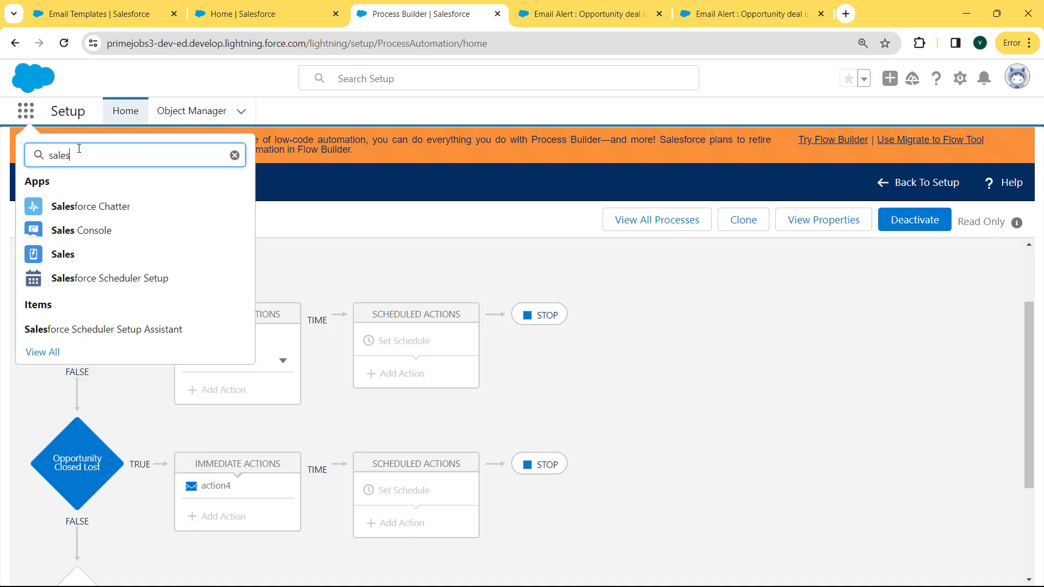
key("Down")
key("Down")
key("Down")
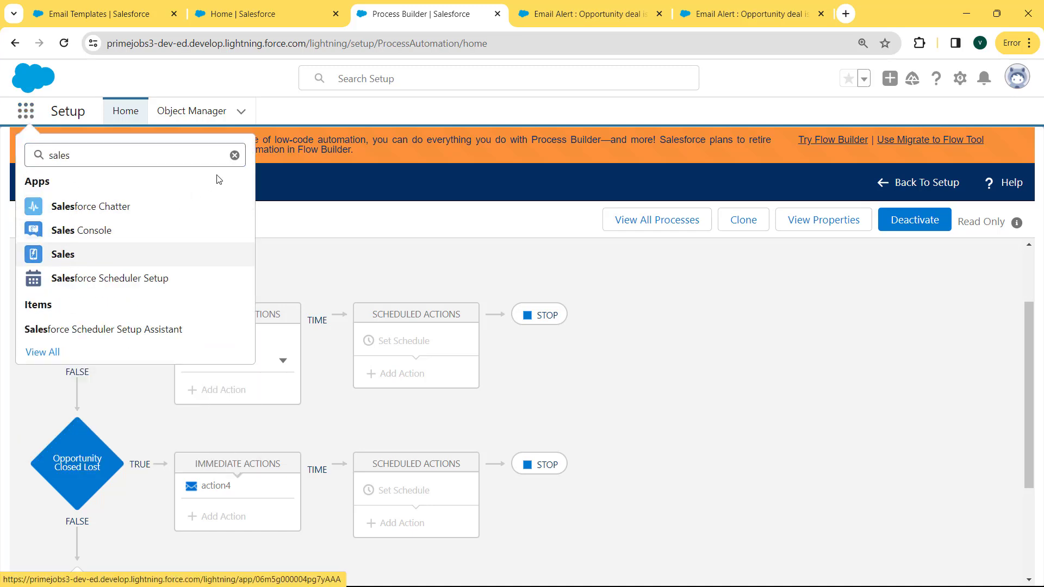
key("Return")
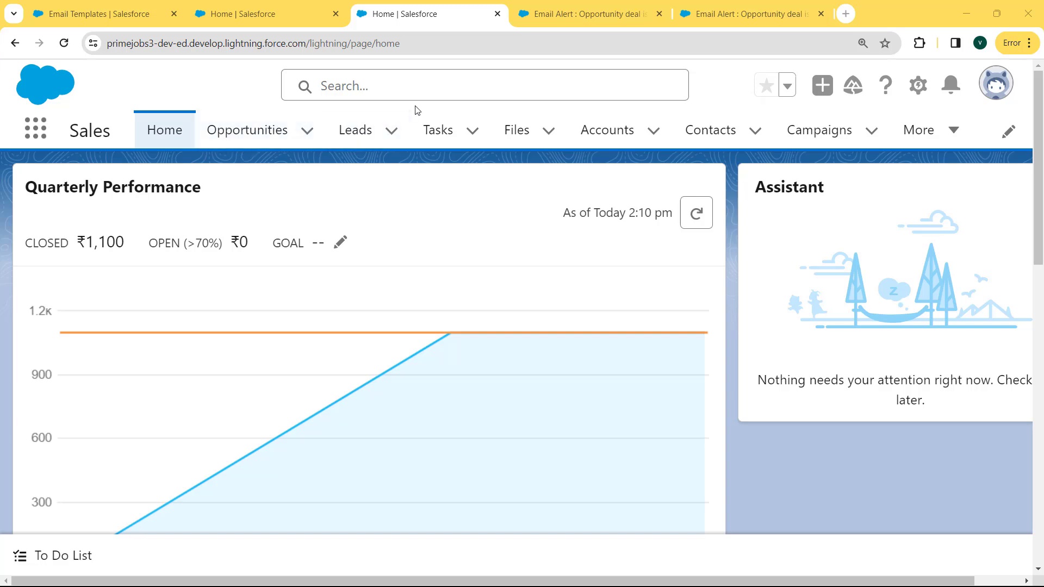
Start a new record in Opportunities and set its opportunity name to "Closed Won Opportunity".
left_click(261, 131)
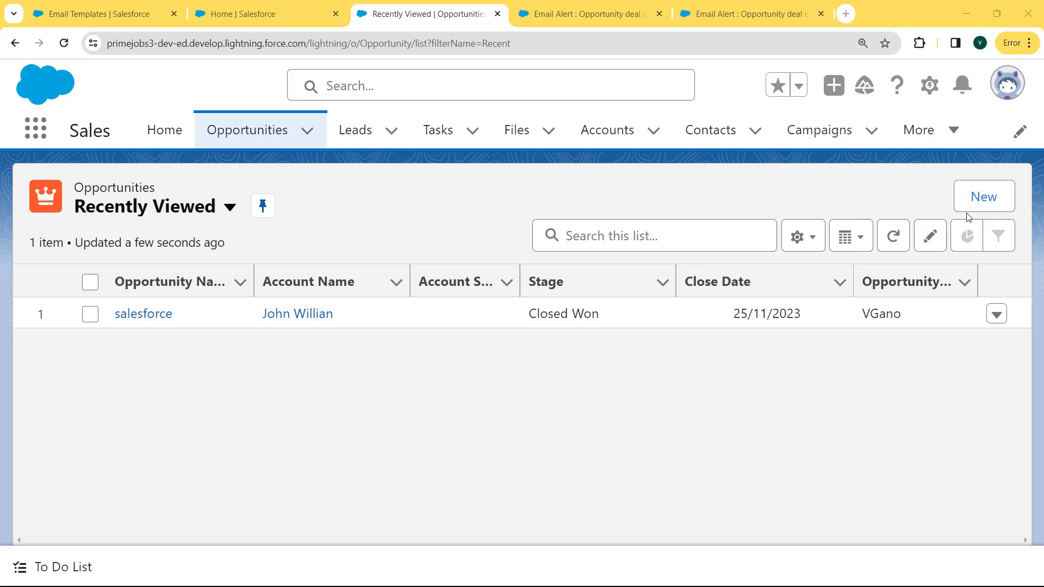
left_click(984, 197)
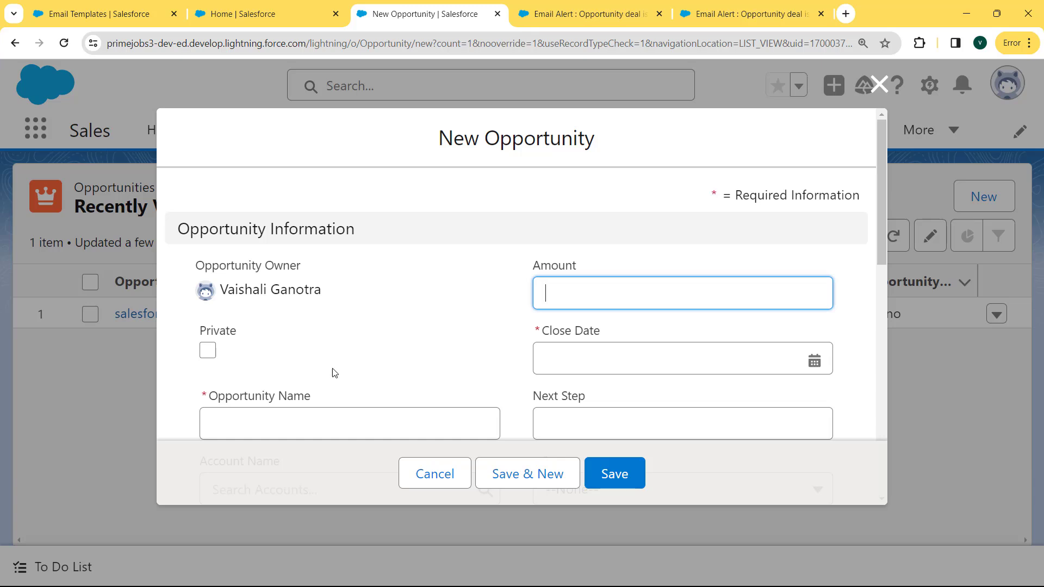
left_click(344, 419)
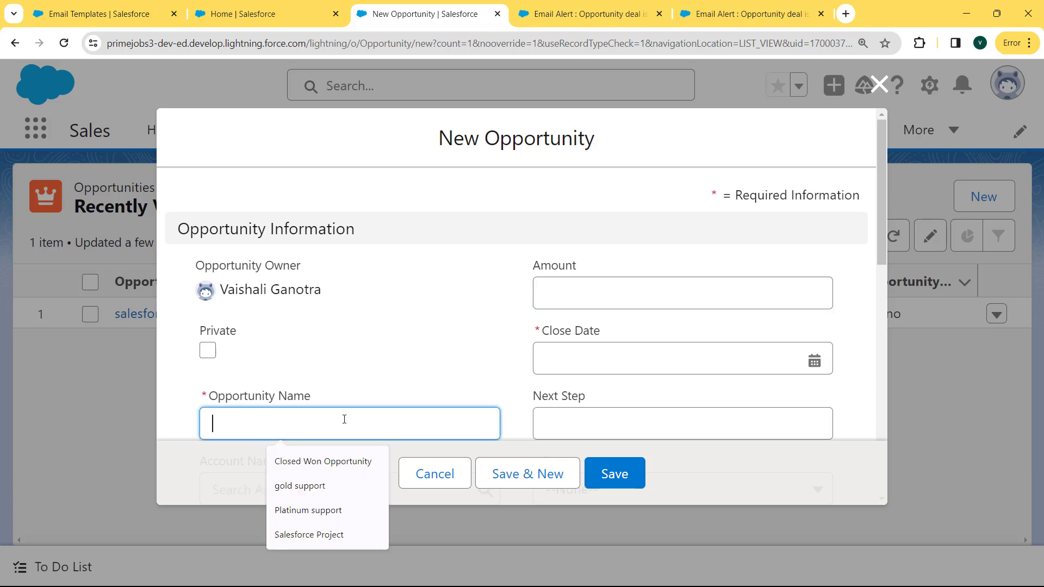
left_click(288, 410)
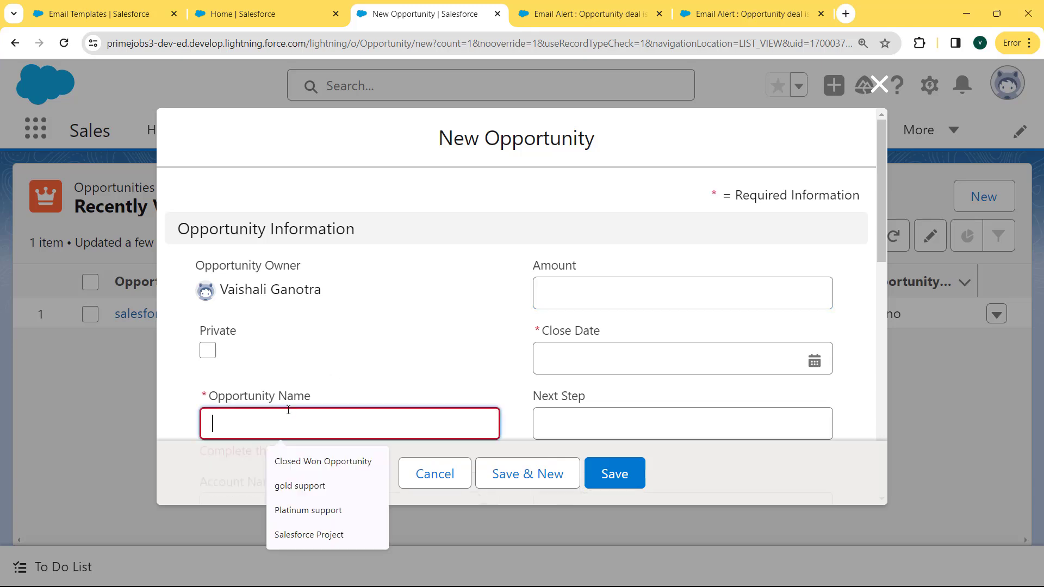
type("Closed Wo")
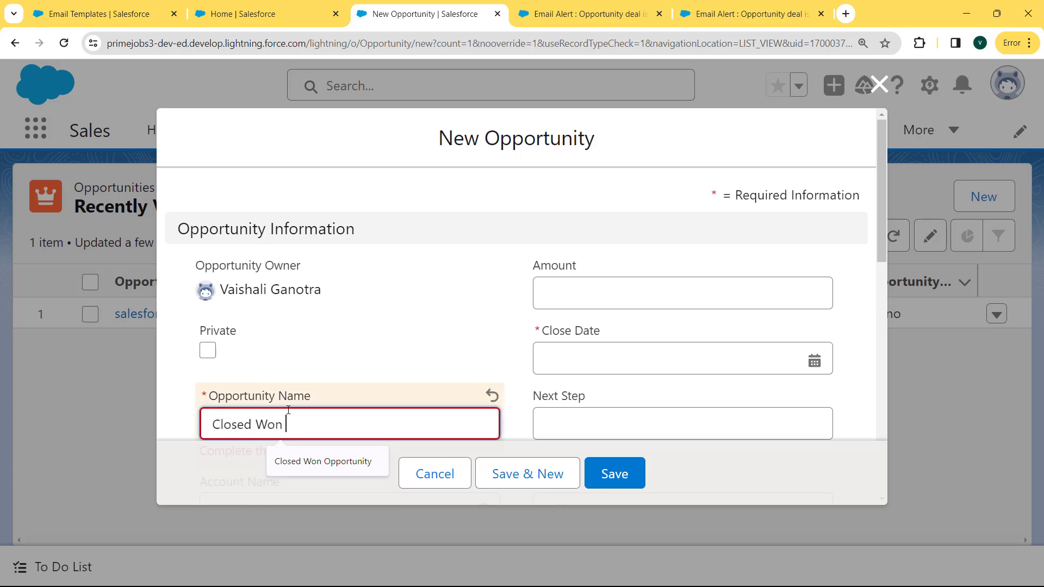
type("n")
left_click(323, 461)
Link the opportunity to the first recent account, with an amount of 1100 and a close date of 18/11/2023.
left_click_drag(885, 177, 883, 234)
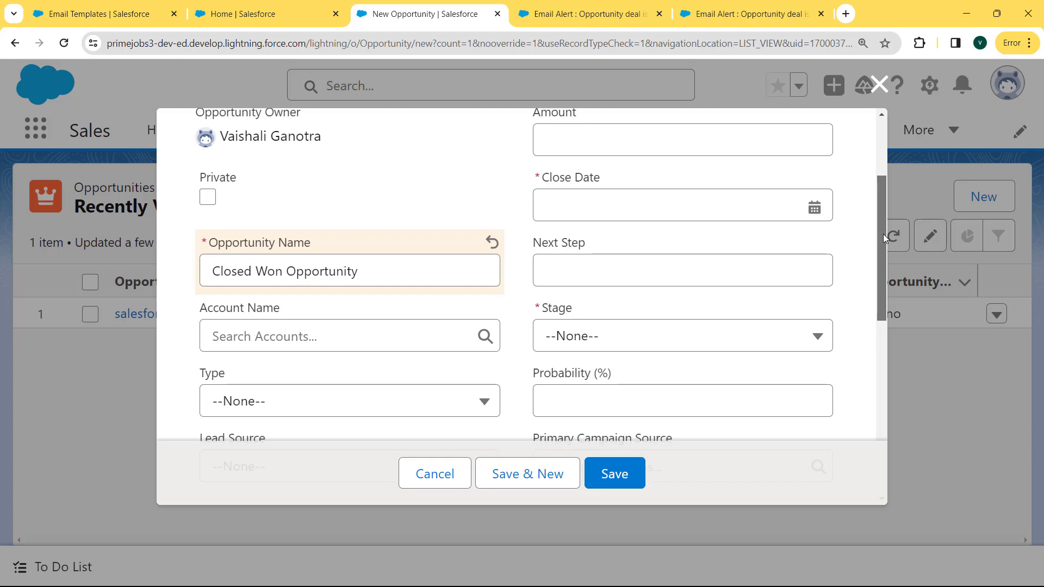
left_click(482, 335)
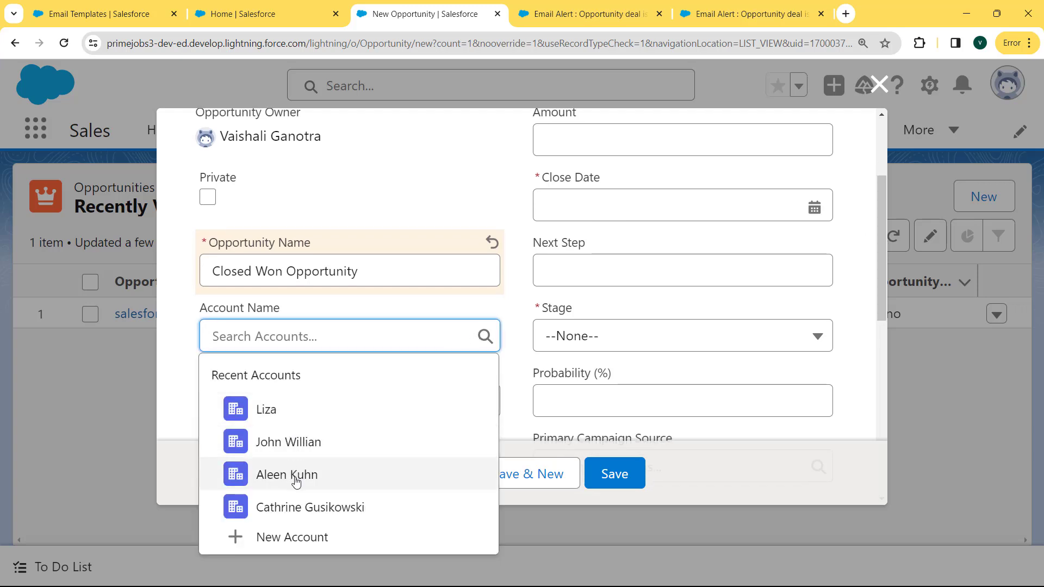
left_click(284, 421)
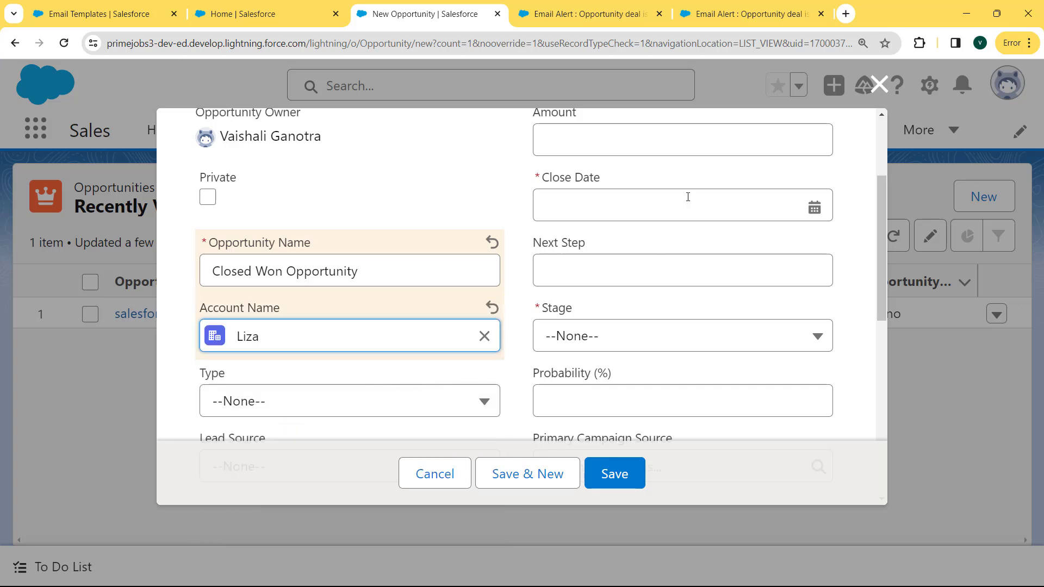
left_click(688, 147)
type("1100")
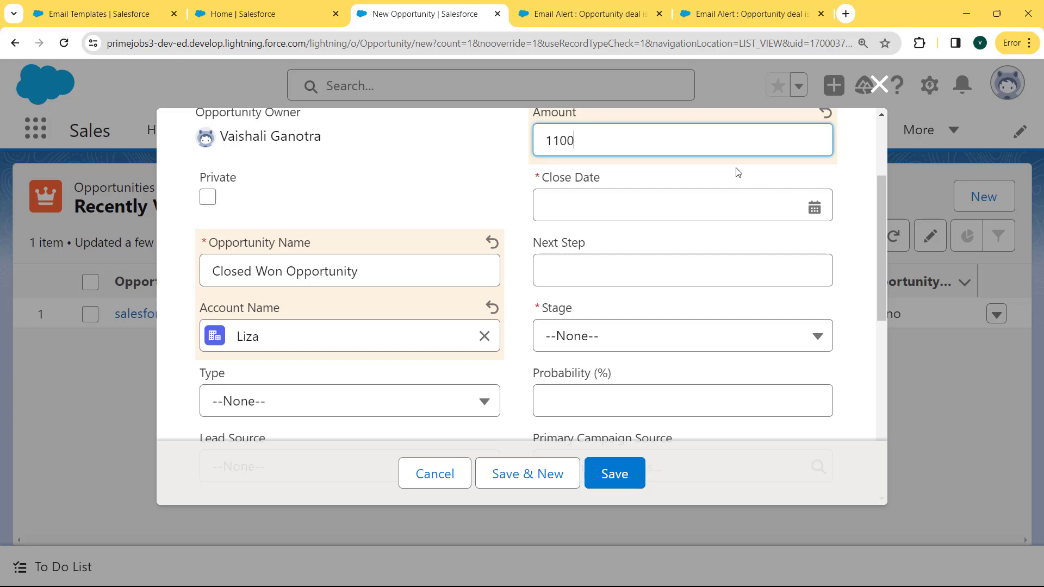
left_click(761, 210)
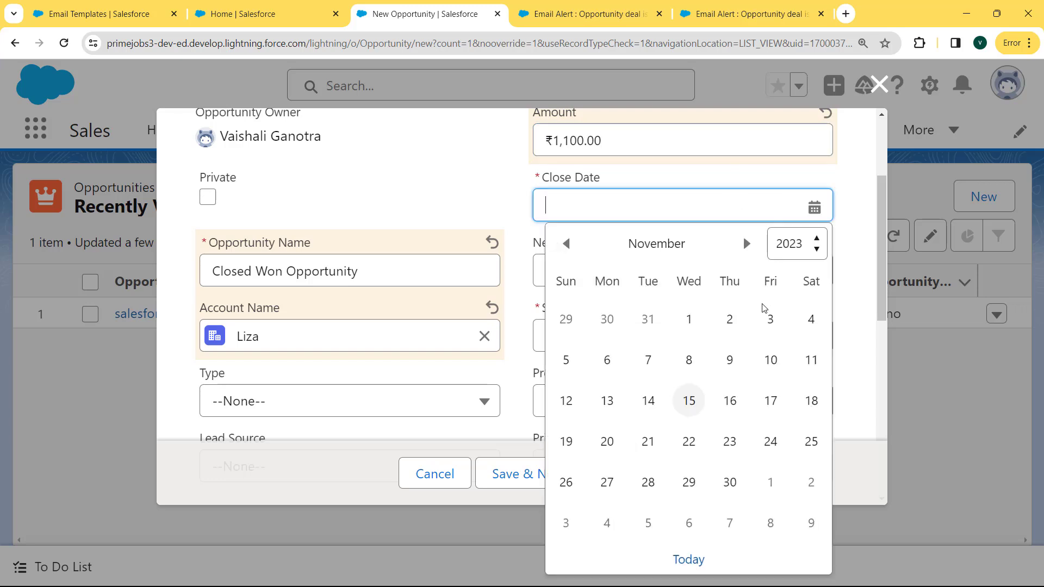
left_click(810, 401)
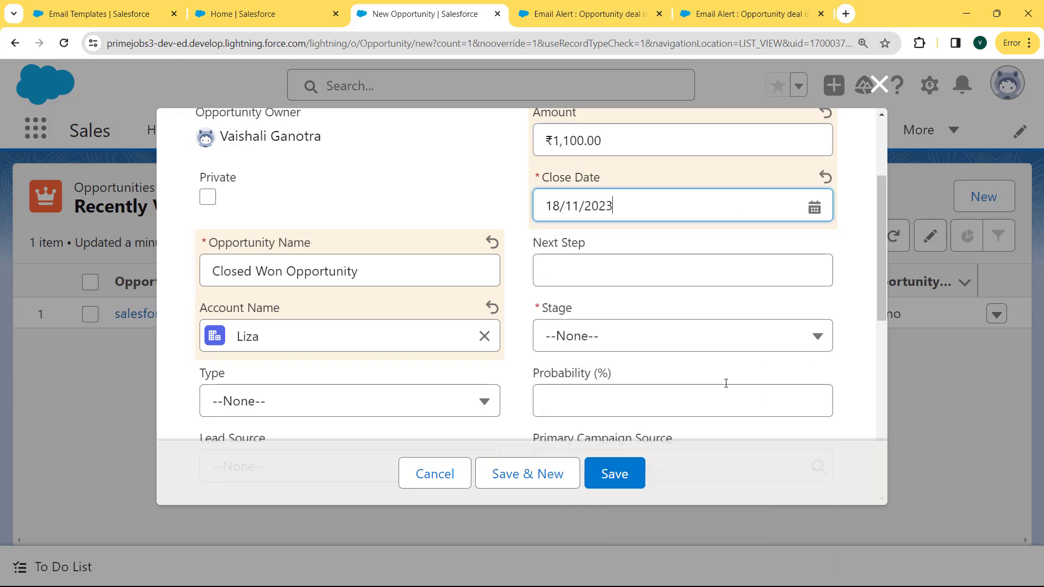
Set the opportunity's stage to Closed Won and save the record.
left_click(675, 342)
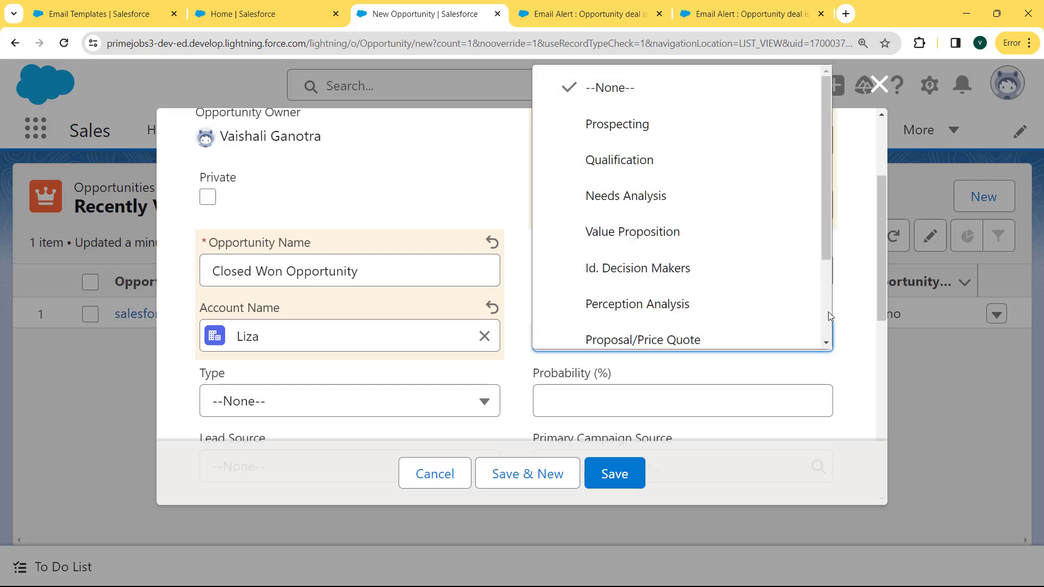
scroll(828, 312, "down", 3)
left_click(721, 301)
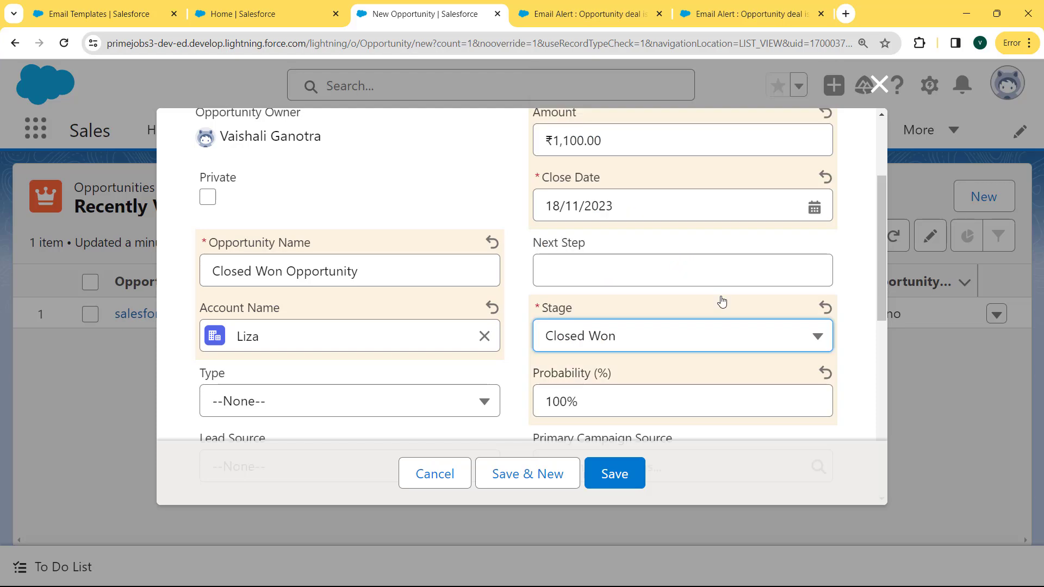
left_click(614, 474)
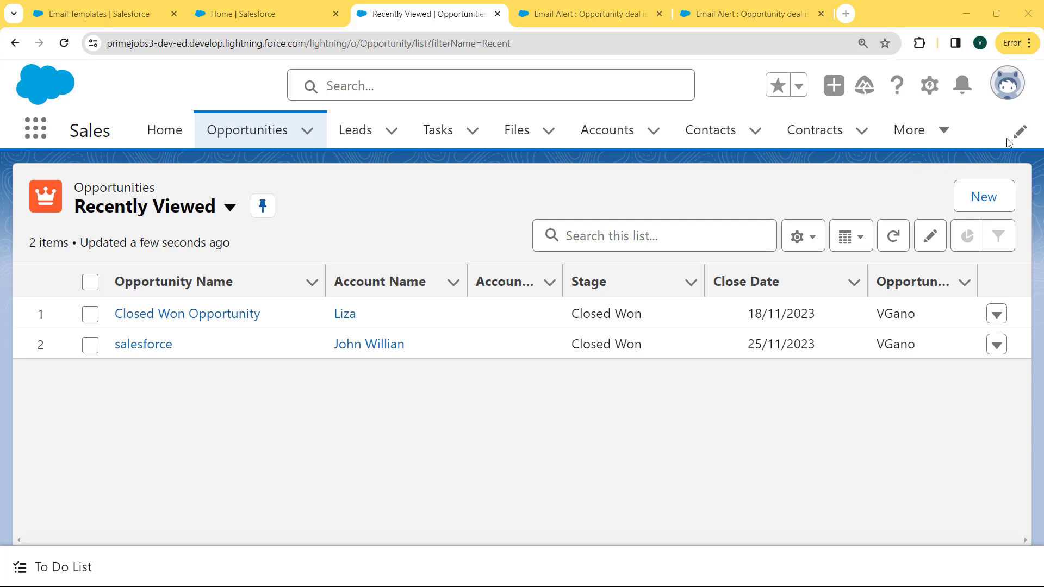
Open the recently viewed Contracts list to check the contract records.
left_click(946, 133)
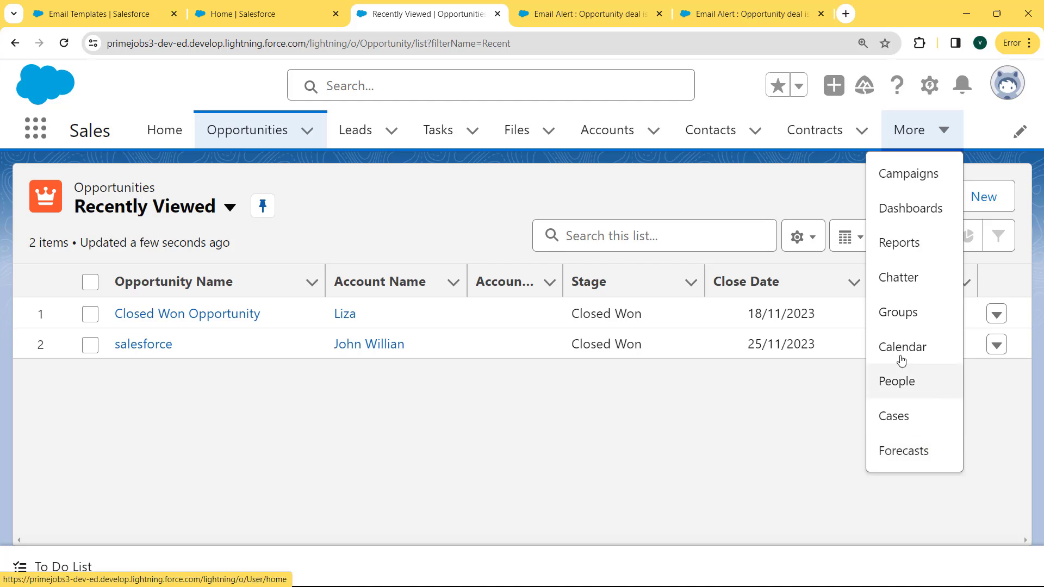
left_click(807, 130)
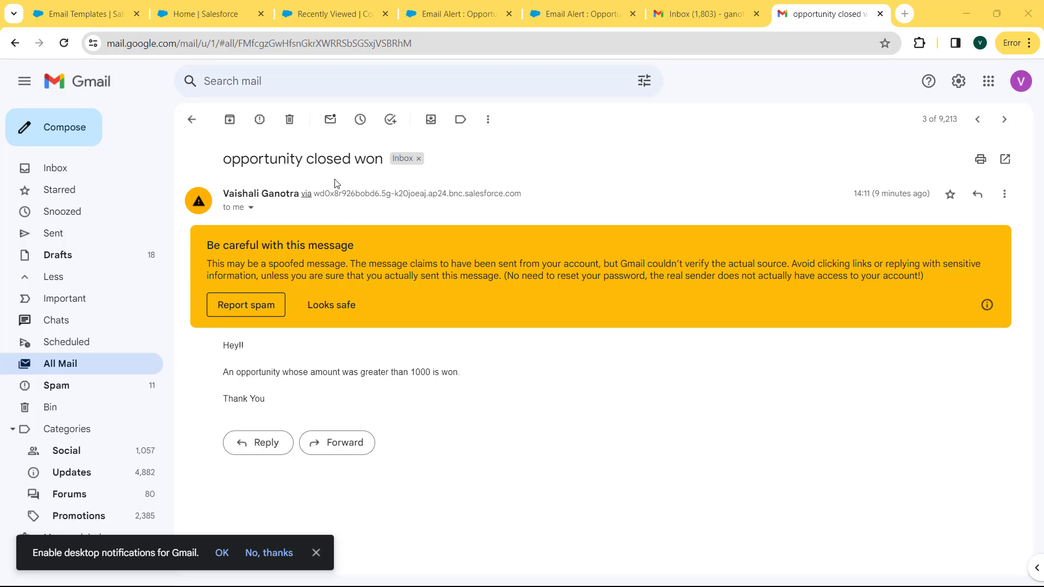
Switch from Gmail back to Salesforce, find "chatter" among the available apps and items, and open the Chatter feed to check its posts.
left_click(335, 14)
left_click(35, 129)
type("chatter")
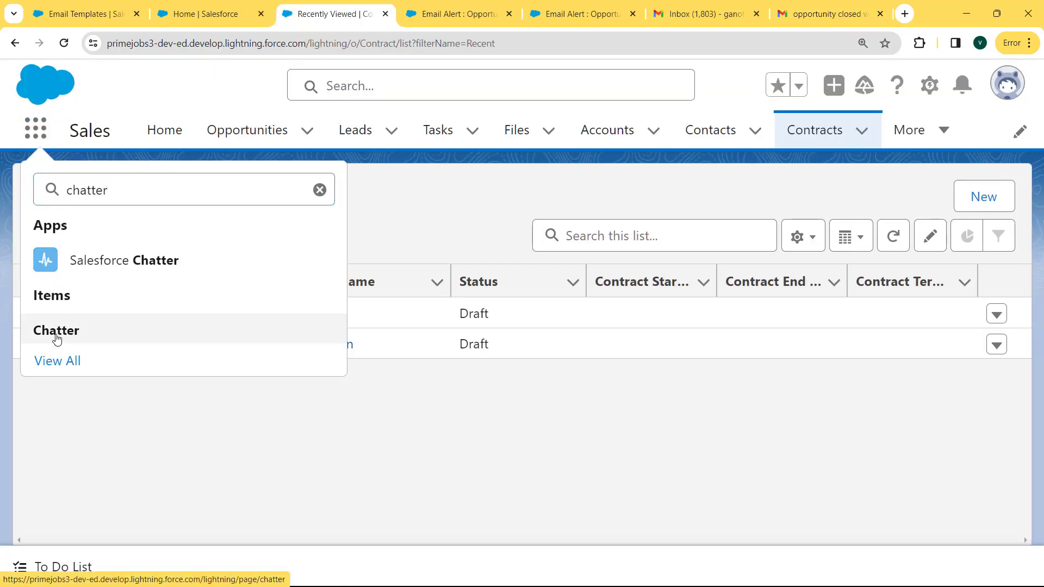
left_click(57, 338)
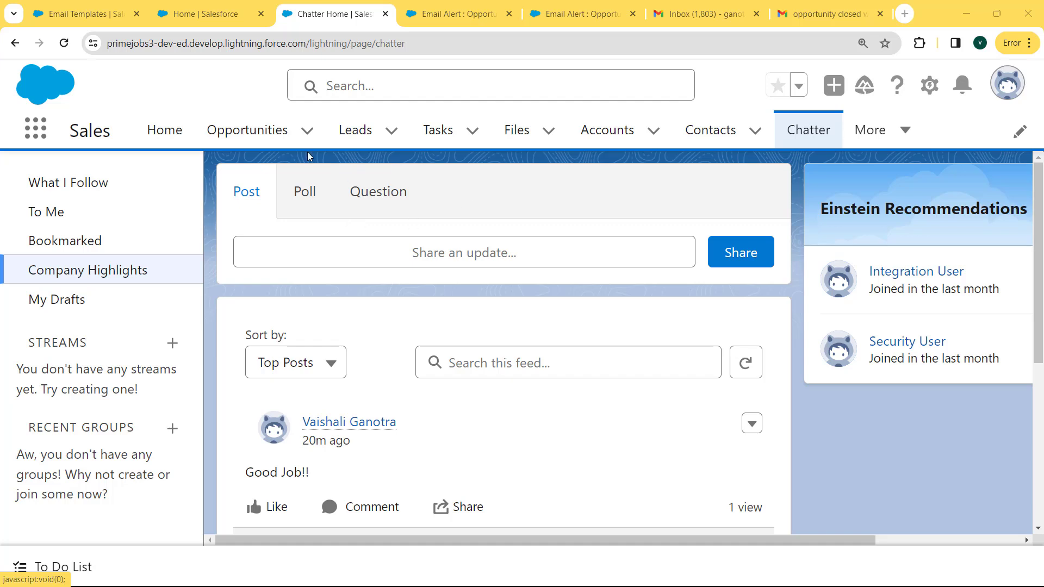
Start another new opportunity and set its opportunity name to "Closed Lost Opportunity".
left_click(257, 134)
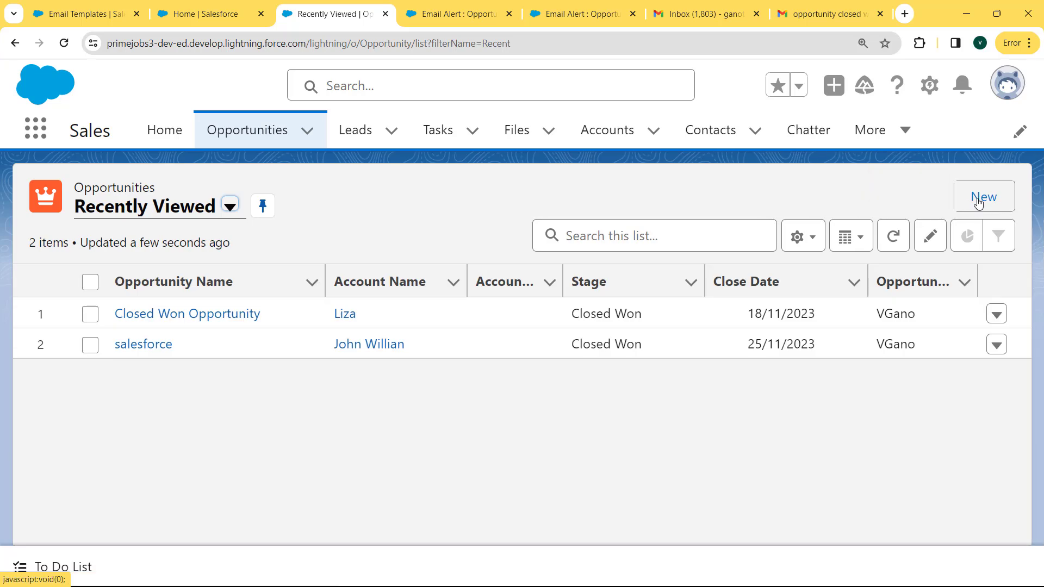
left_click(978, 200)
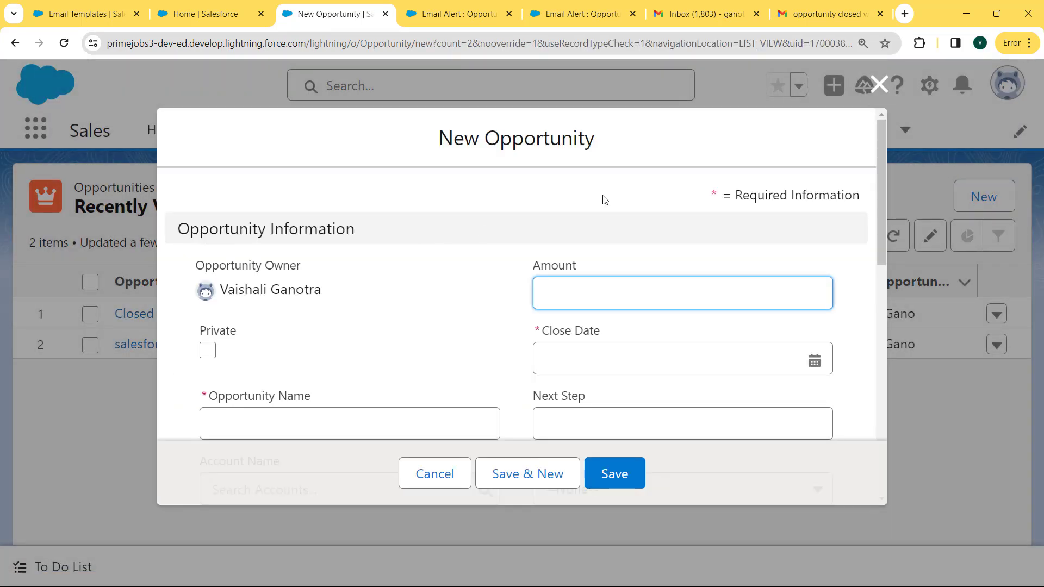
left_click_drag(879, 197, 877, 230)
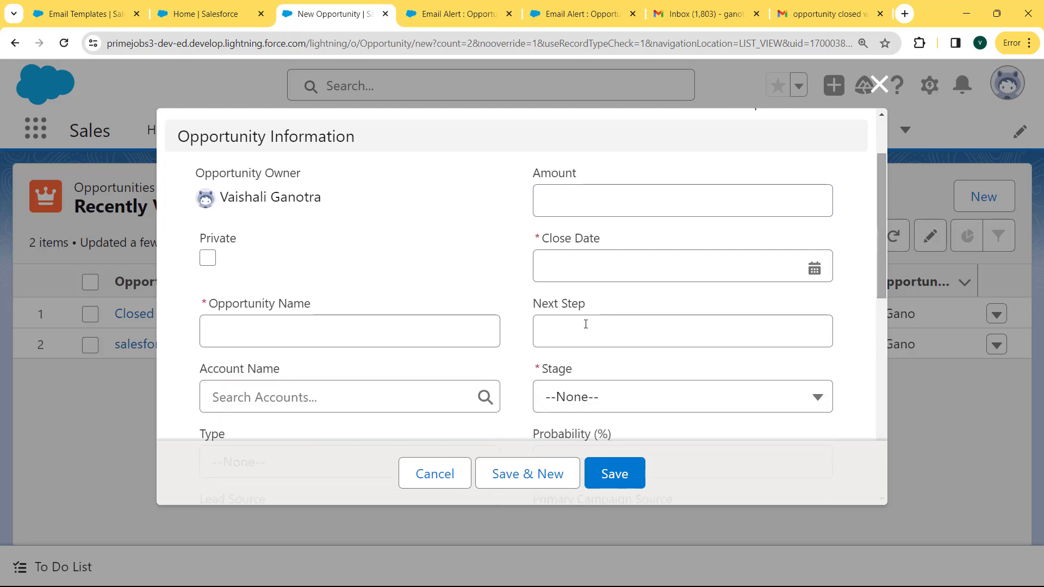
left_click(432, 330)
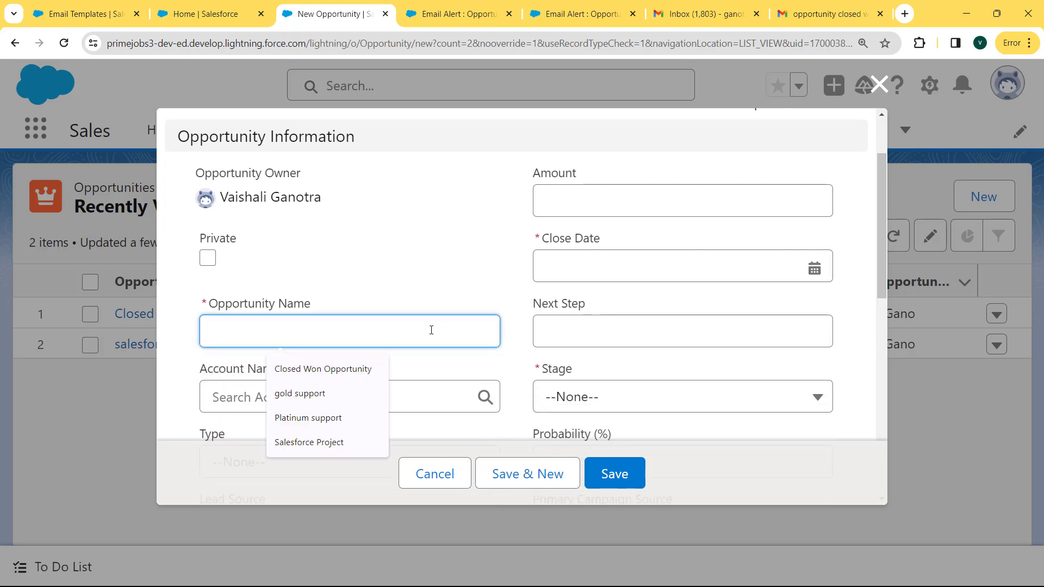
type("Closed Lost")
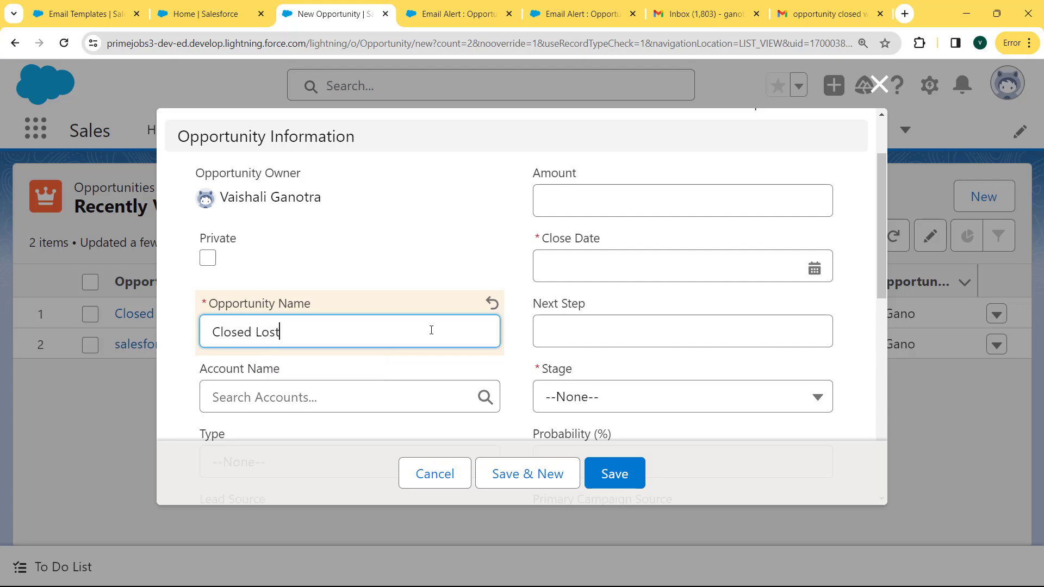
type(" Opportunity")
Link the opportunity to the third recent account, with an amount of 1200 and a close date of 25/11/2023.
left_click(387, 408)
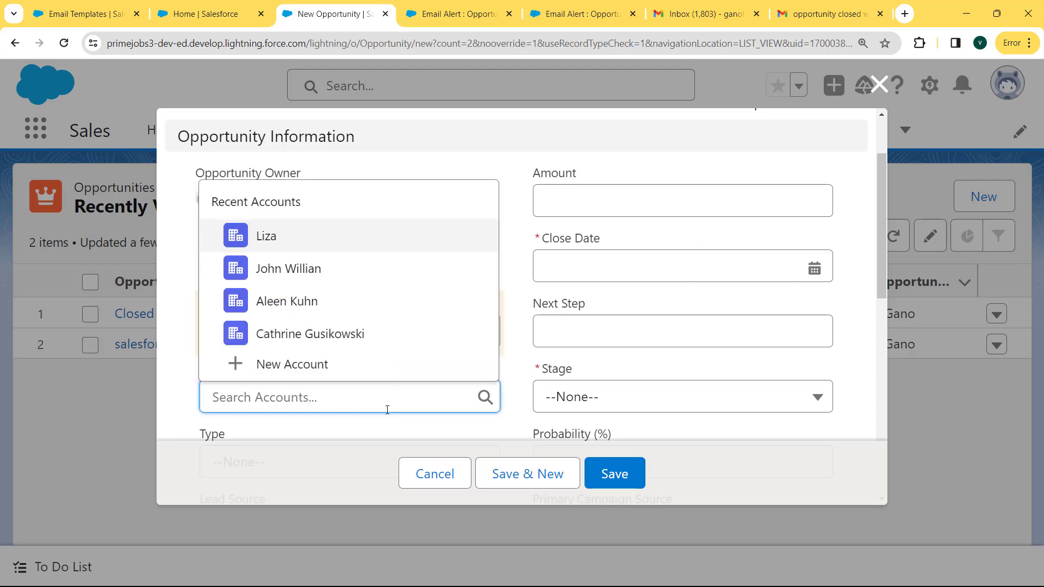
left_click(316, 302)
left_click(680, 195)
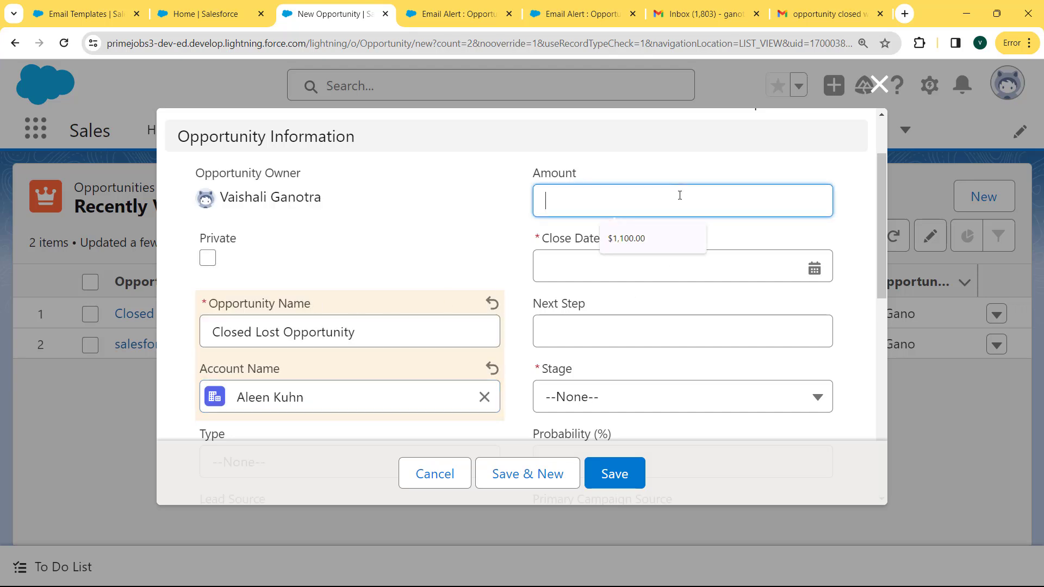
type("1200")
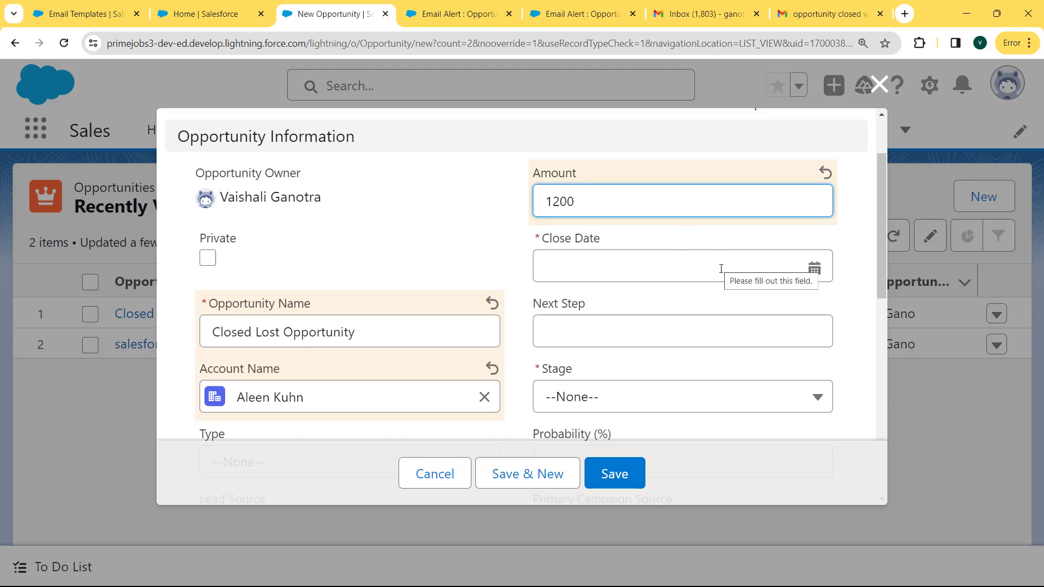
left_click(814, 270)
left_click(810, 502)
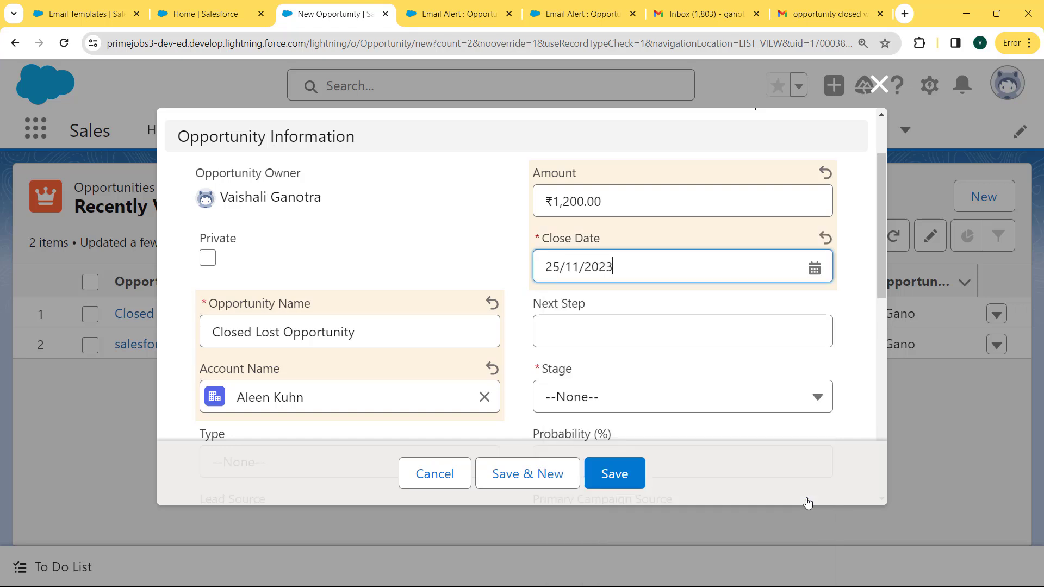
Set the opportunity's stage to Closed Lost and save the record.
left_click(687, 410)
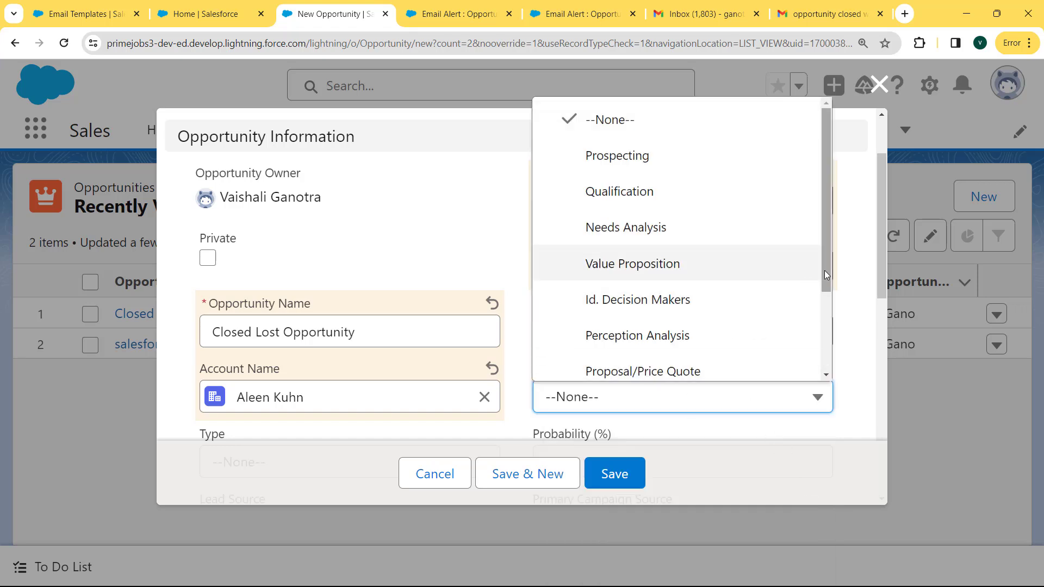
left_click_drag(824, 272, 823, 363)
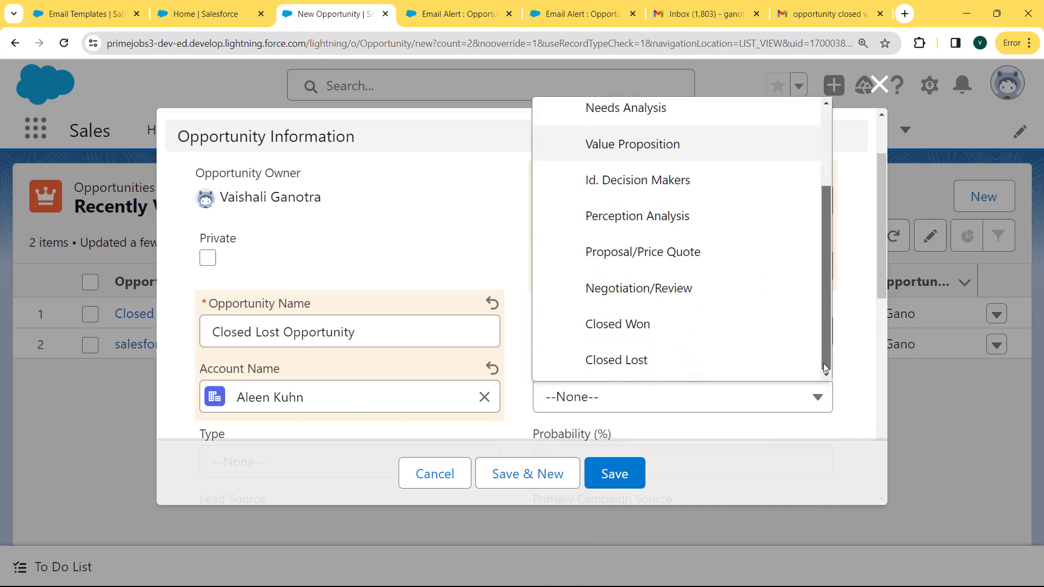
left_click(679, 362)
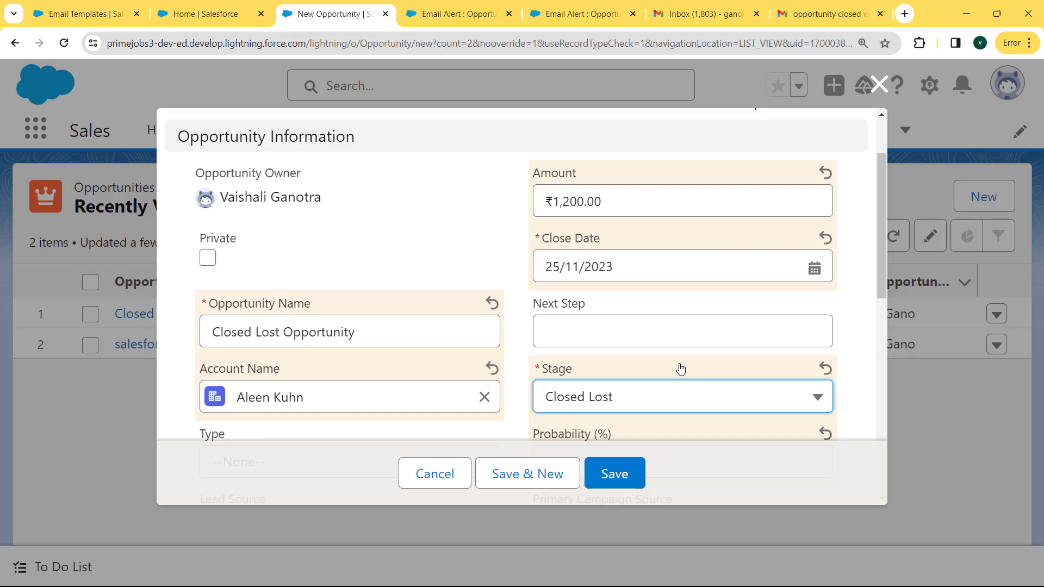
left_click(619, 490)
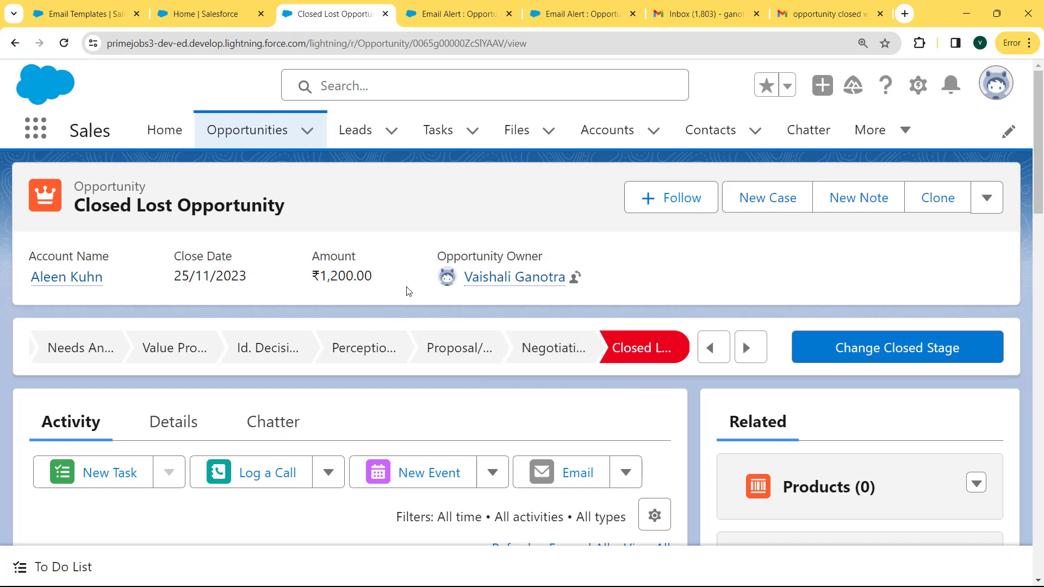
Switch to the Gmail inbox of the alert's recipient and open the "Opportunity closed lost" email.
left_click(710, 16)
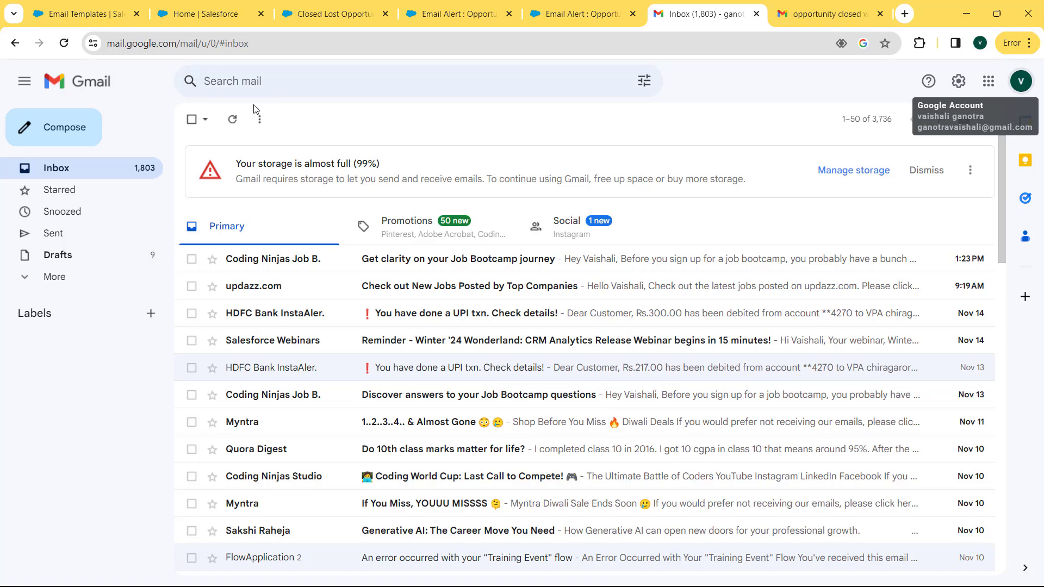
key("ctrl+Tab")
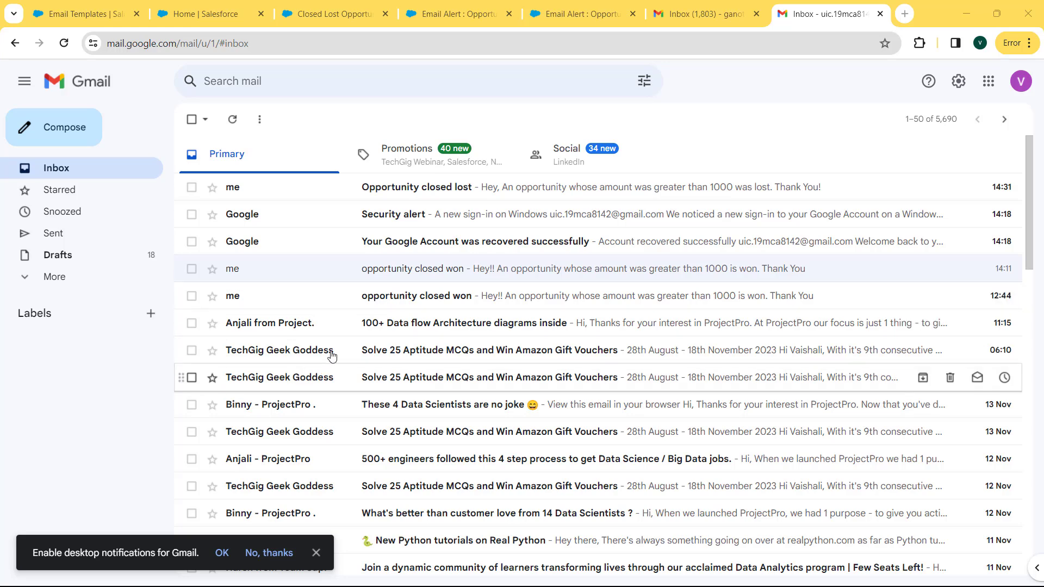
left_click(424, 188)
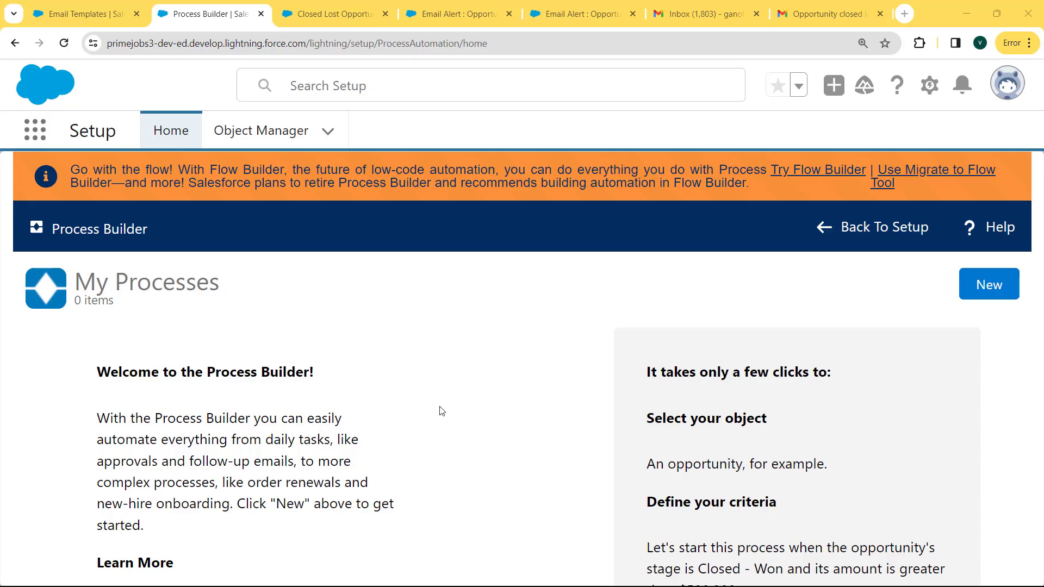
Switch to Salesforce Classic and open Process Builder by searching its setup for "process builder".
left_click(1006, 88)
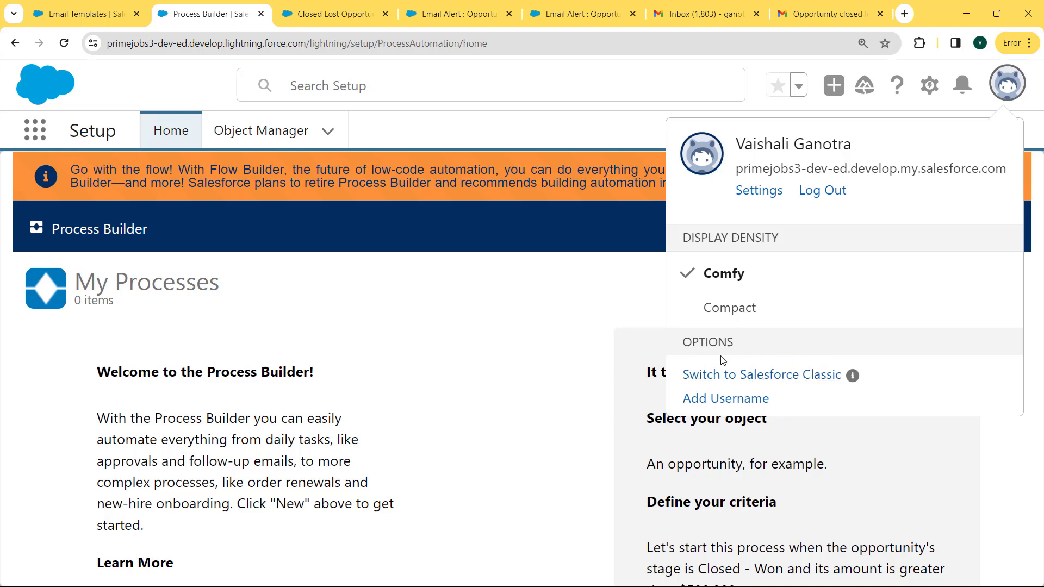
left_click(745, 380)
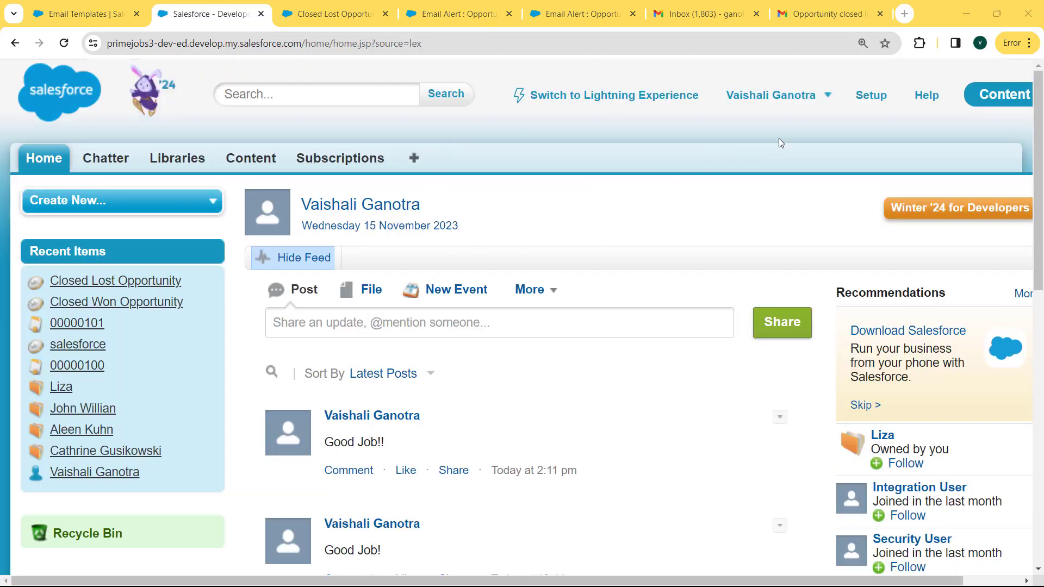
left_click(871, 96)
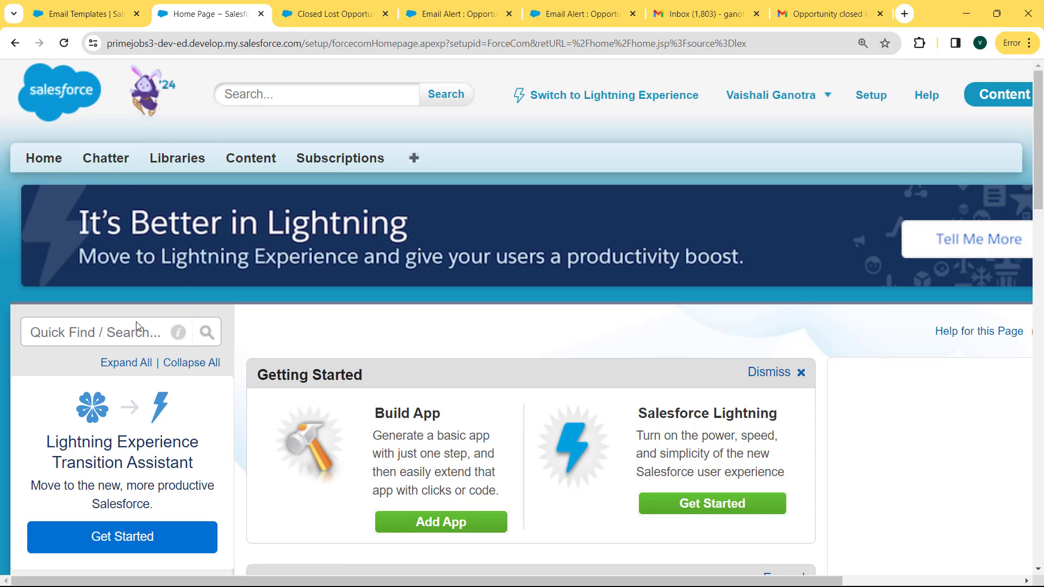
left_click(124, 336)
type("pr")
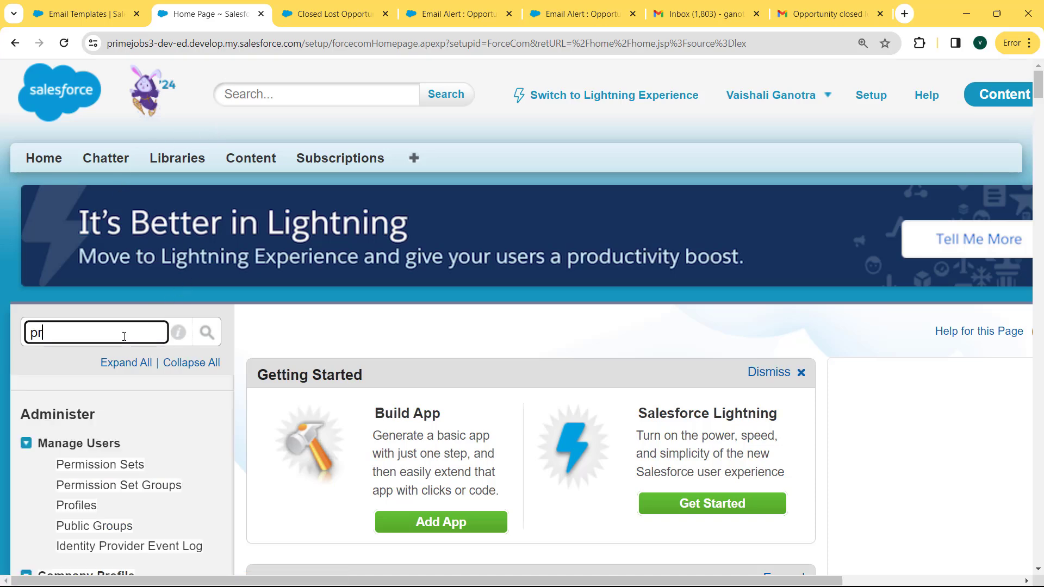
type("ocess builder")
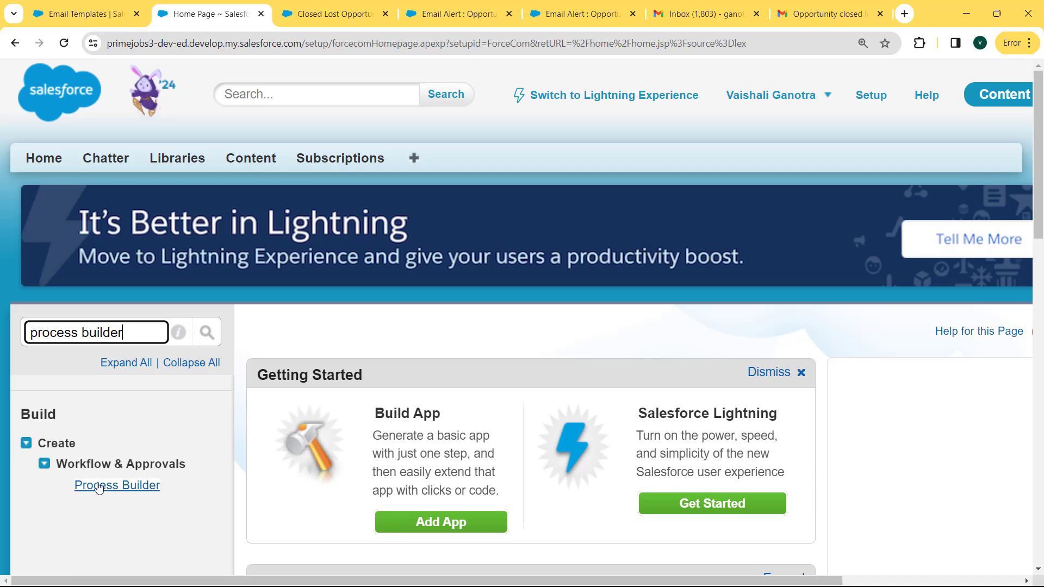
left_click(99, 488)
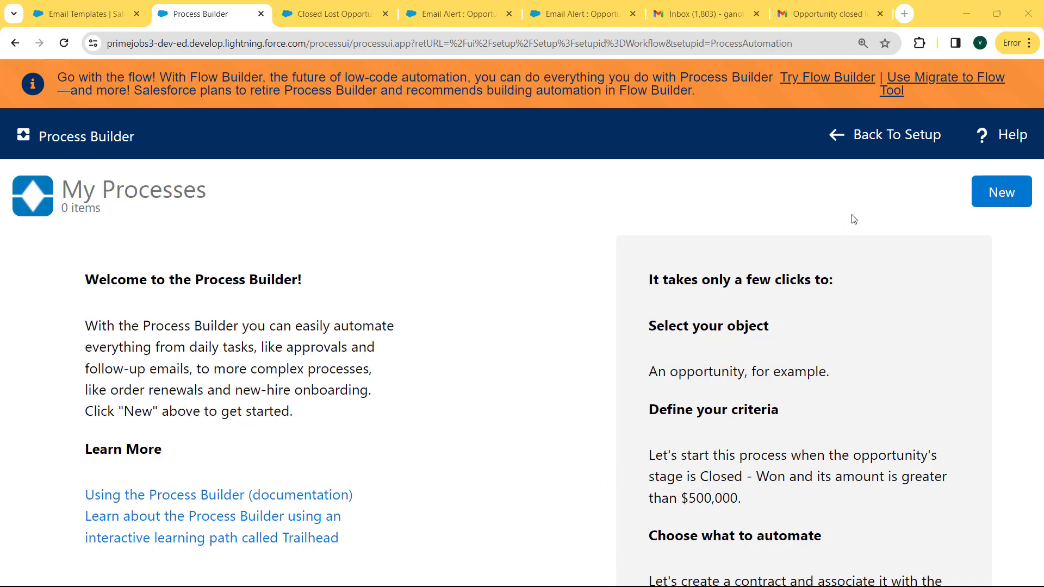
Create a new process, continuing in Process Builder, with the name "Training Event" and API name Training_Event.
left_click(1006, 194)
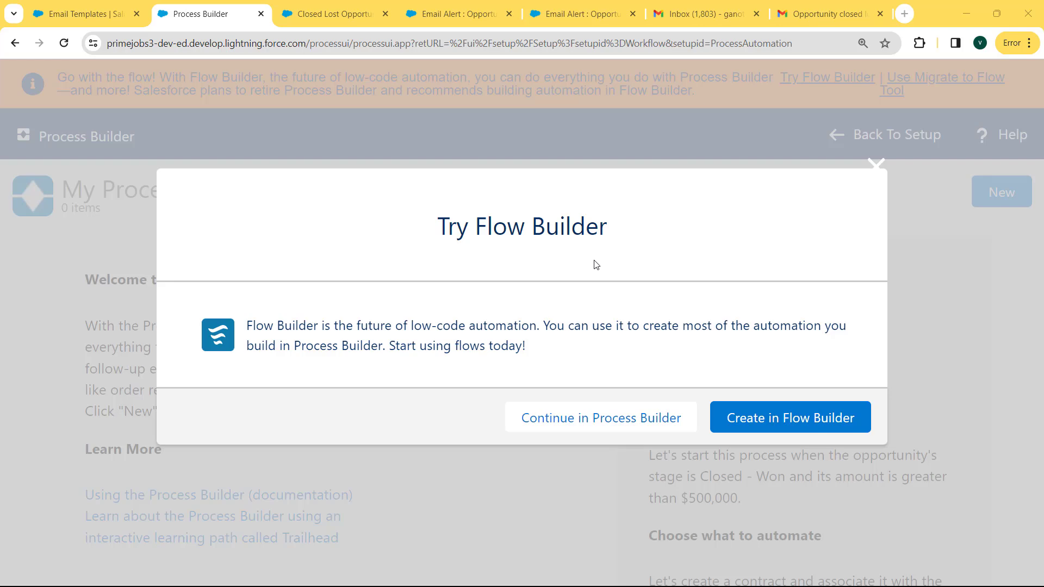
left_click(603, 423)
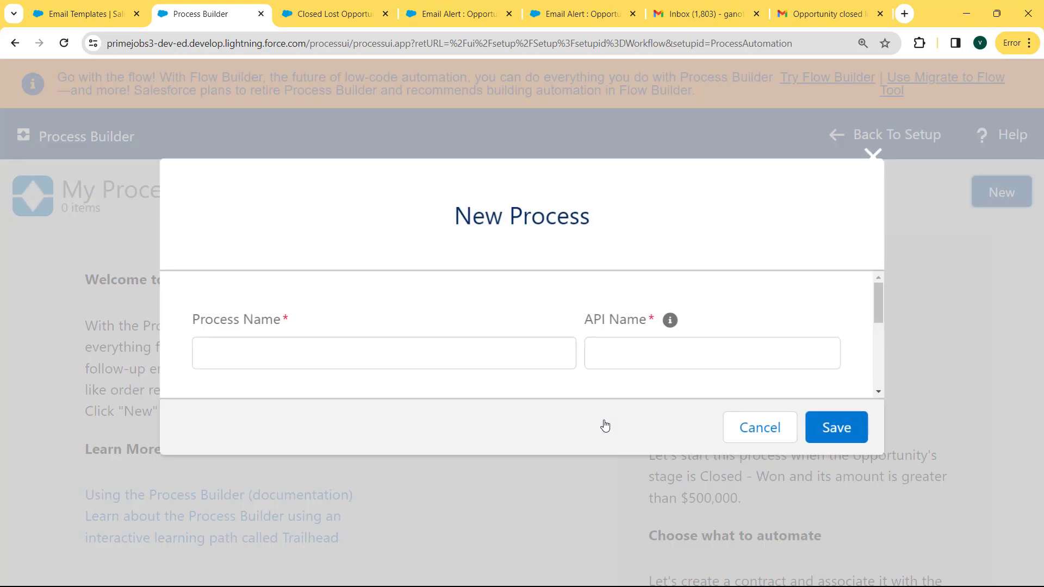
left_click(731, 254)
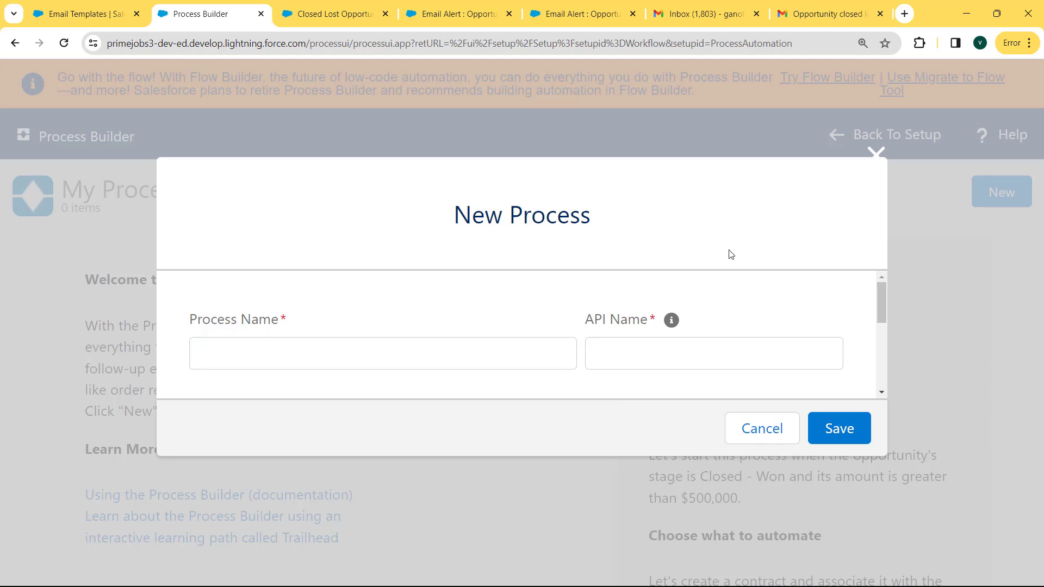
key("ctrl+minus")
key("ctrl+minus")
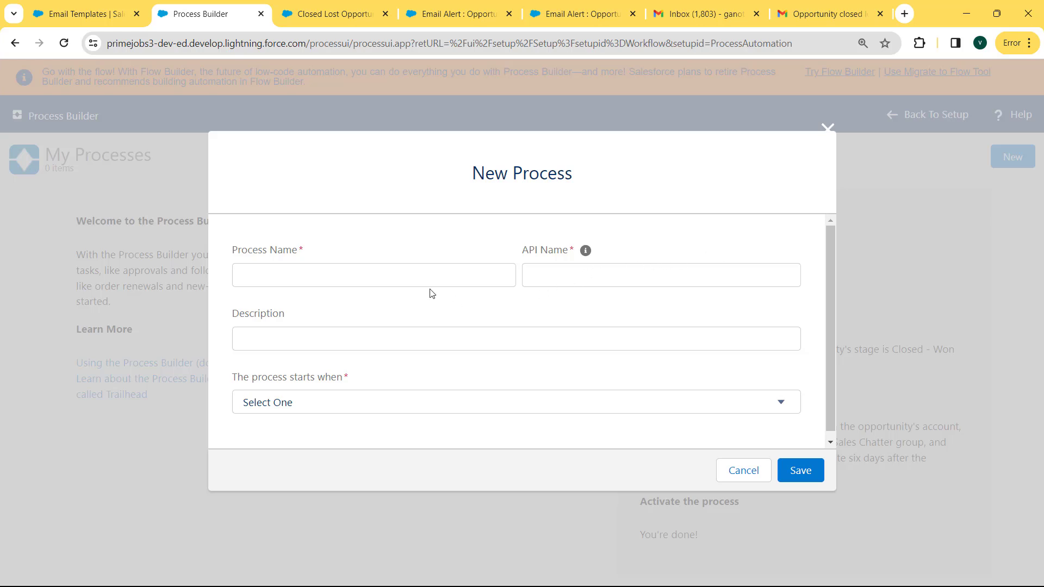
left_click(403, 275)
left_click(385, 304)
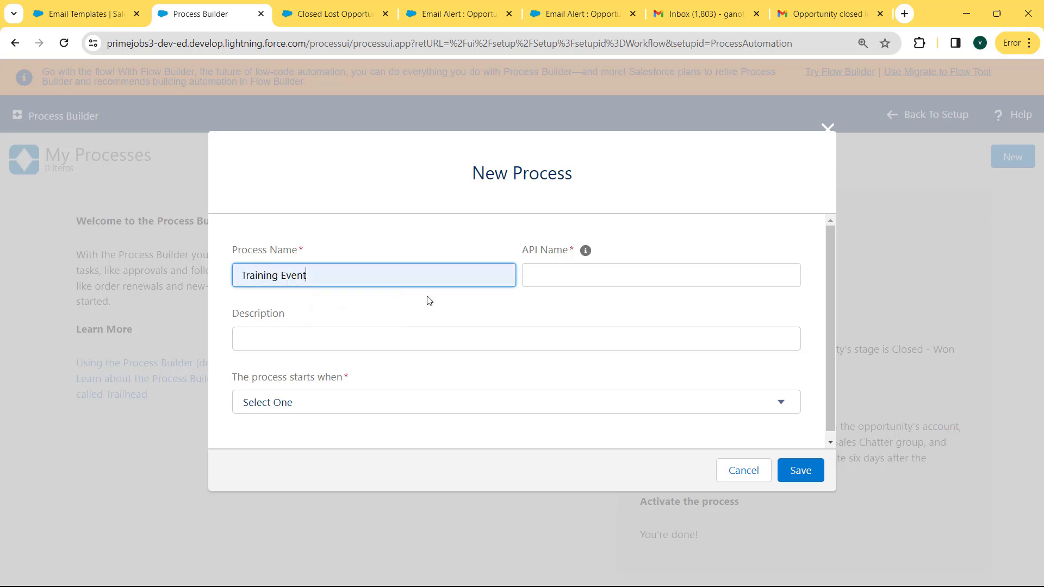
left_click(606, 275)
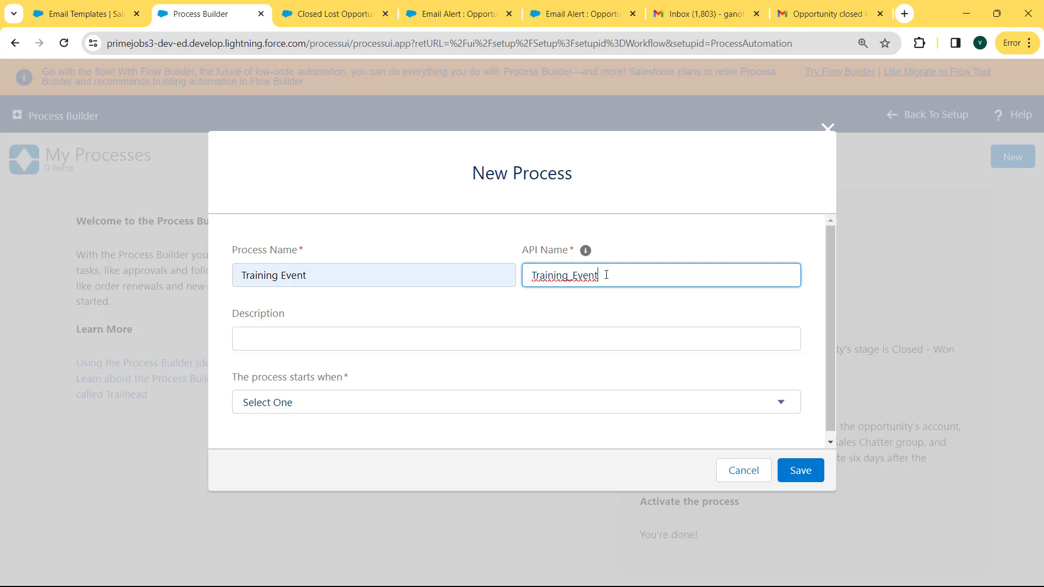
double_click(606, 274)
Describe the process as "Training Event Process Builder.", have it start when a record changes, and save it.
left_click(408, 342)
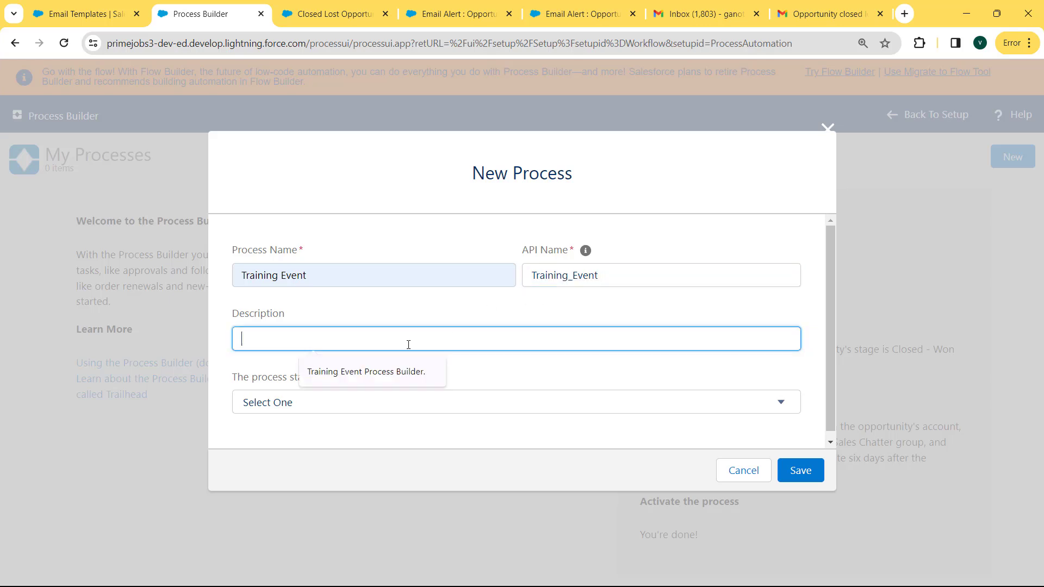
left_click(405, 371)
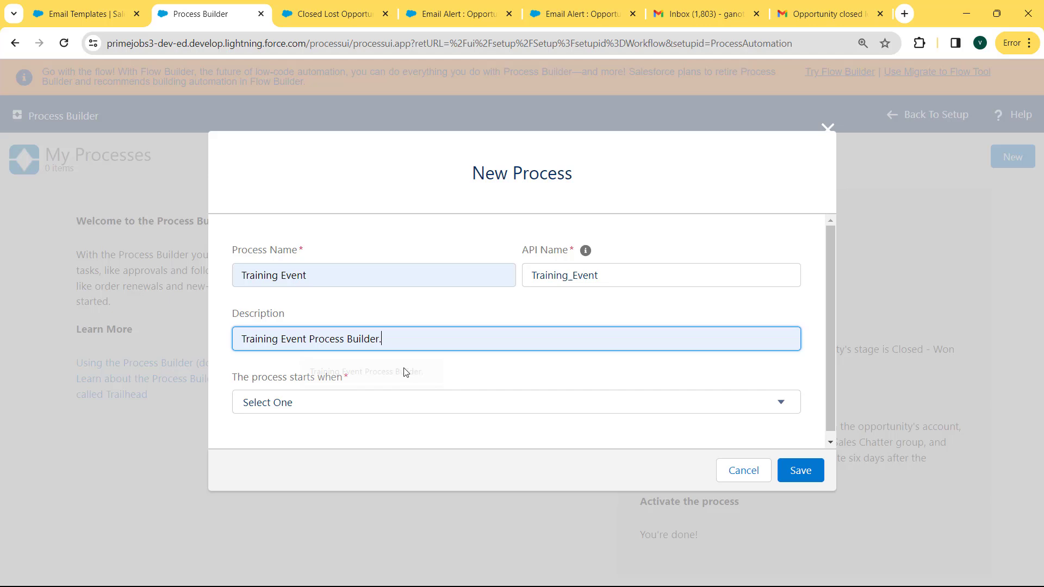
left_click(378, 408)
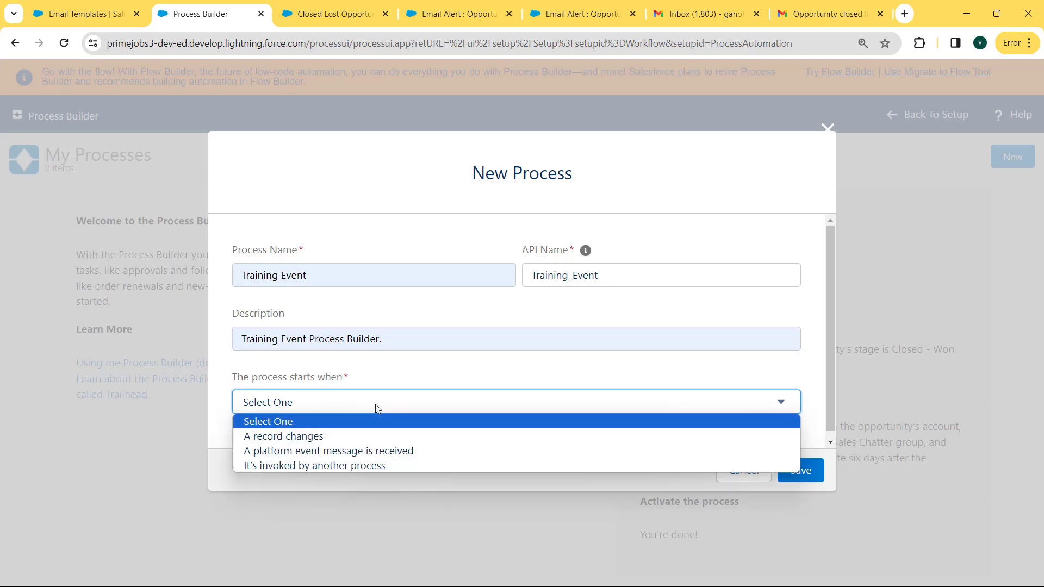
left_click(344, 436)
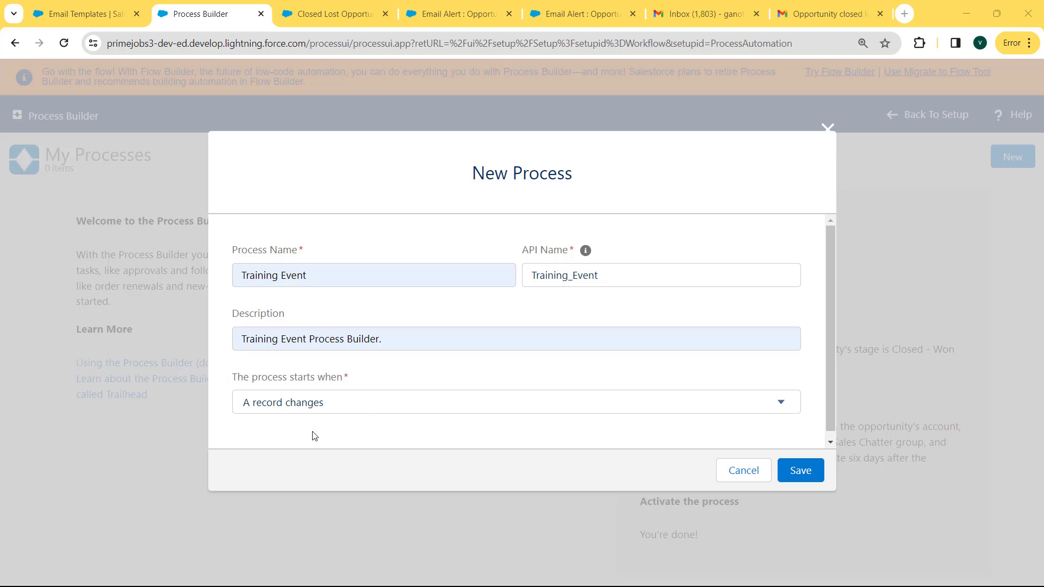
left_click(802, 473)
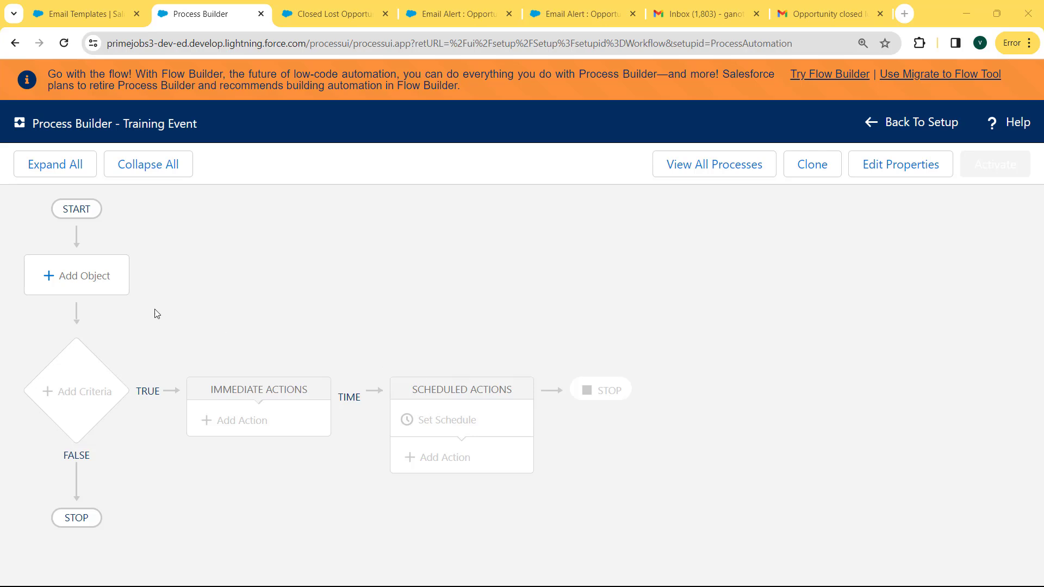
Set the process object to Opportunity, starting only when a record is created, and save it.
left_click(76, 283)
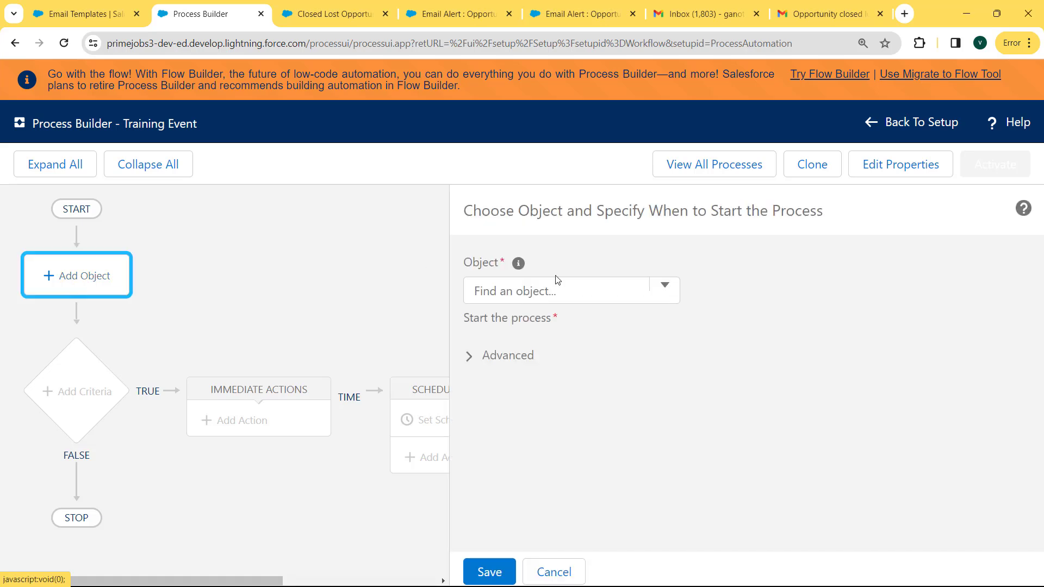
left_click(586, 292)
type("op")
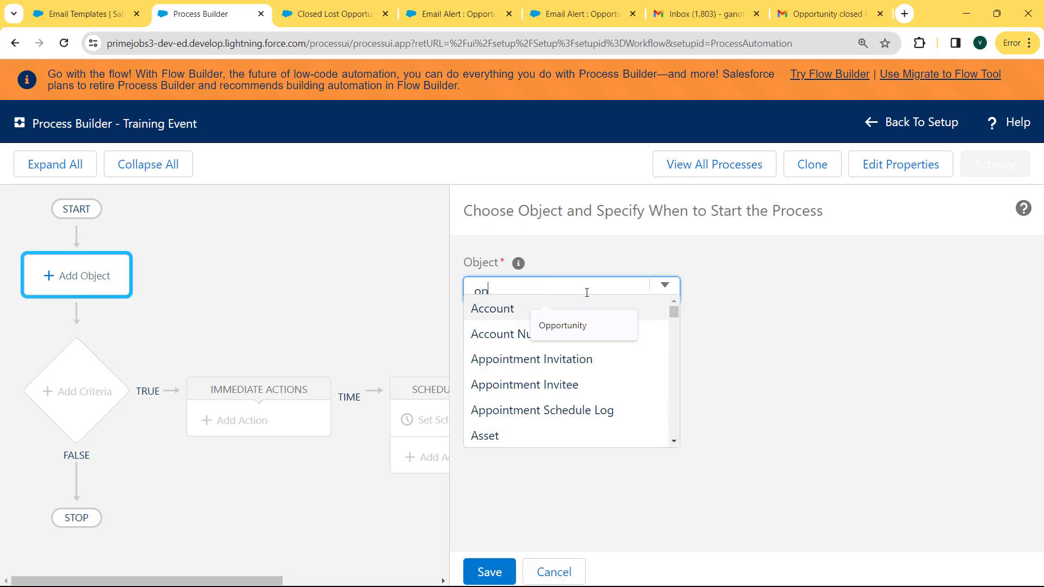
left_click(563, 325)
left_click(516, 309)
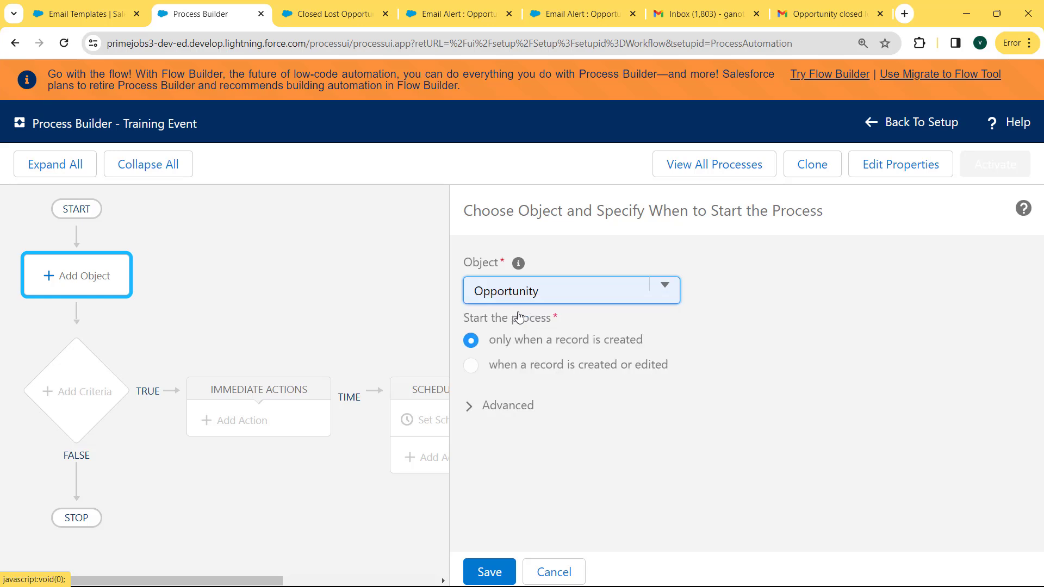
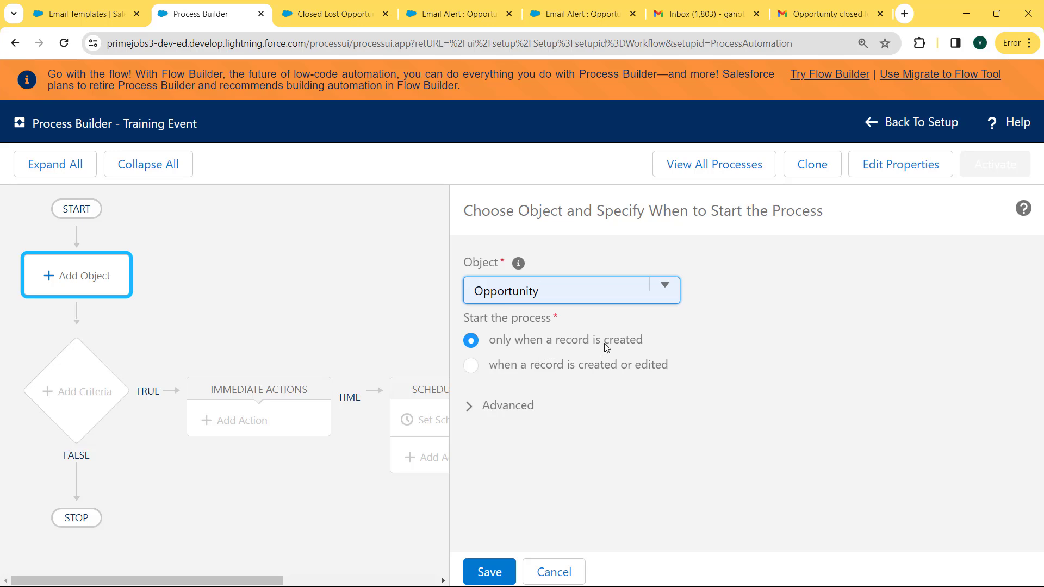
left_click(489, 571)
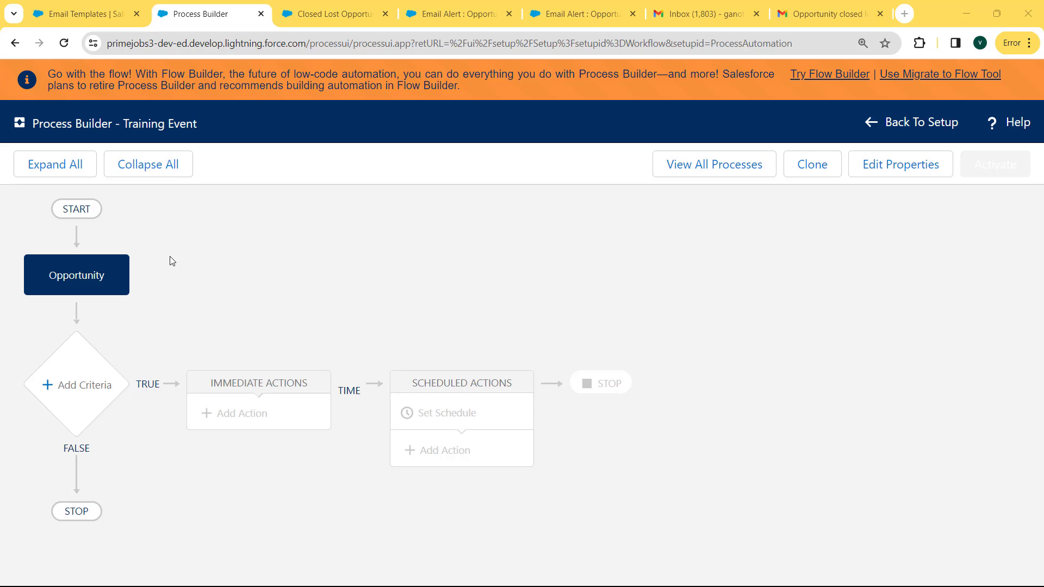
Add a criteria node to the process and name it "Opportunity Closed Won".
left_click(77, 385)
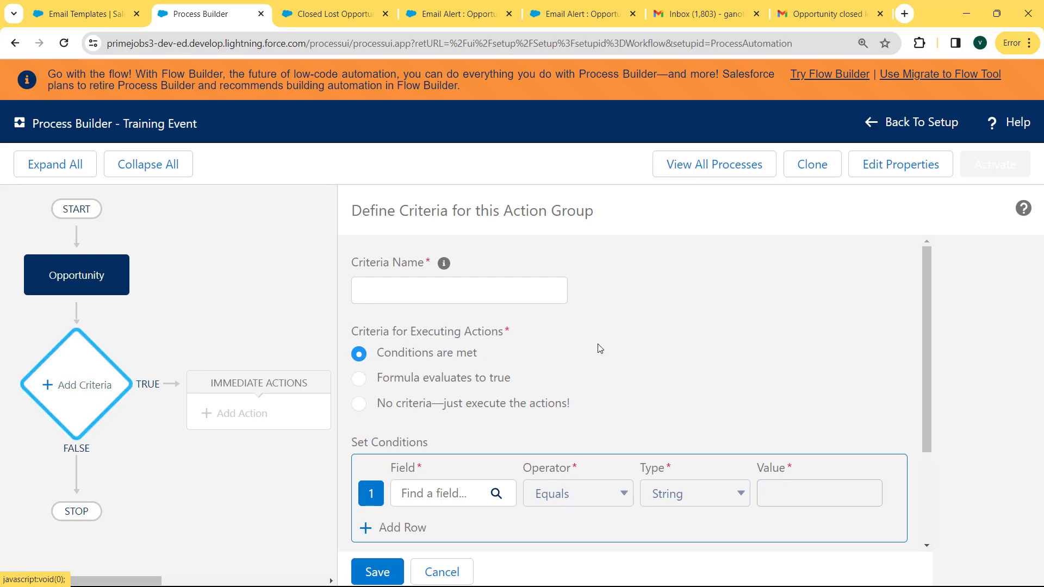
left_click(467, 286)
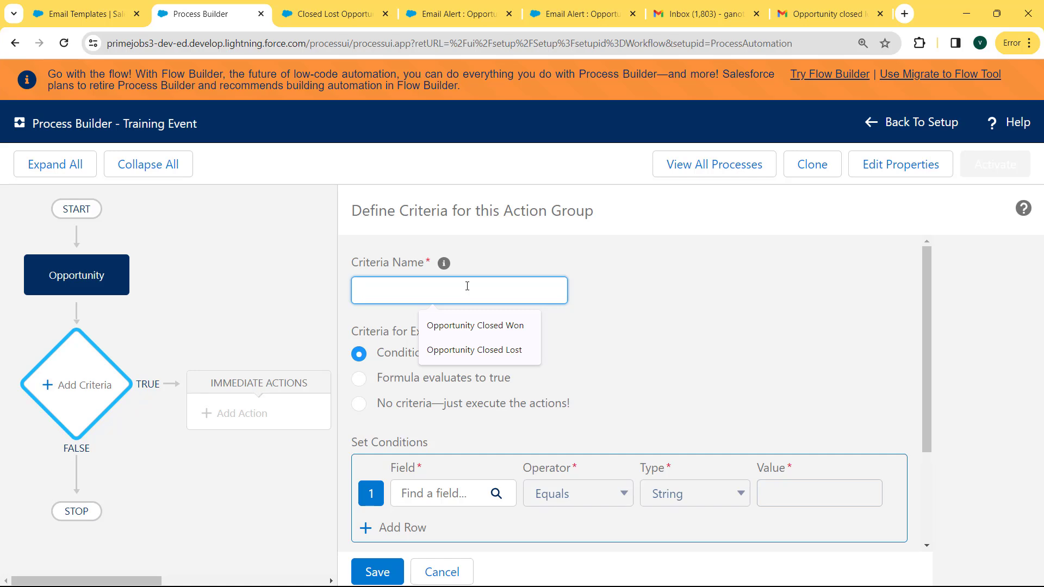
left_click(479, 323)
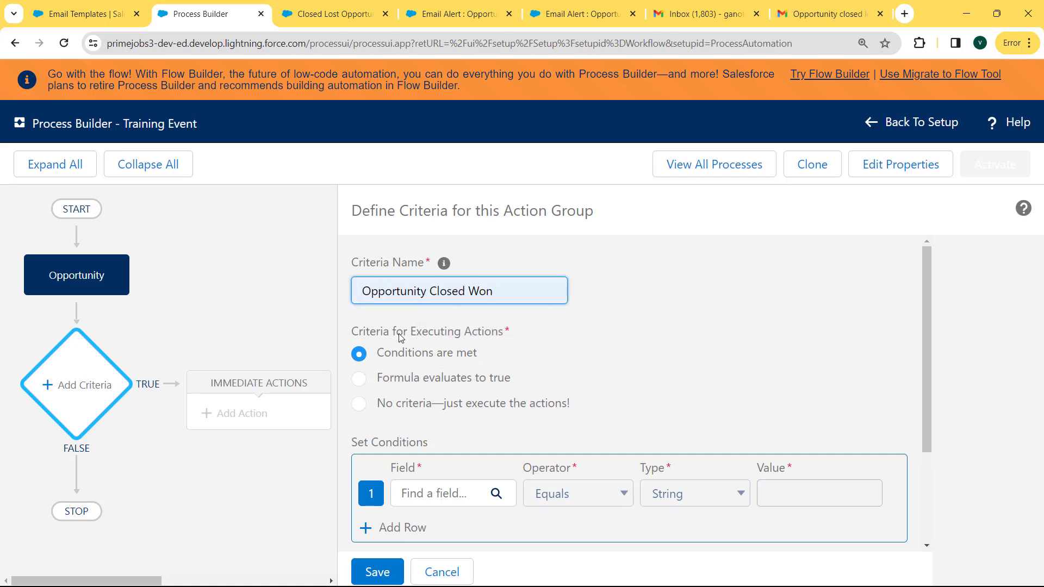
Set the first condition so that the opportunity's Stage equals the picklist value Closed Won.
left_click(450, 496)
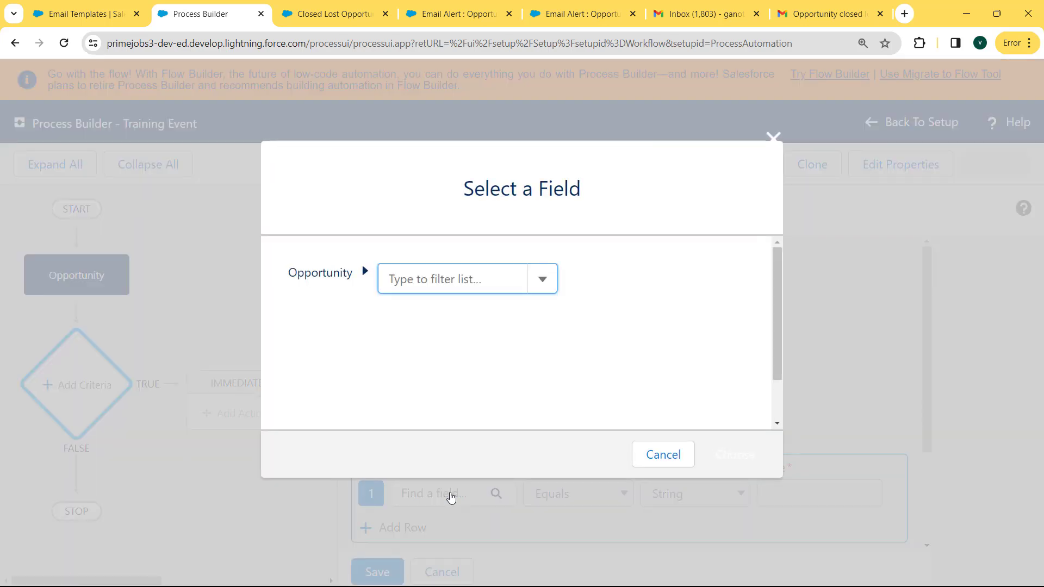
type("stage")
left_click(435, 334)
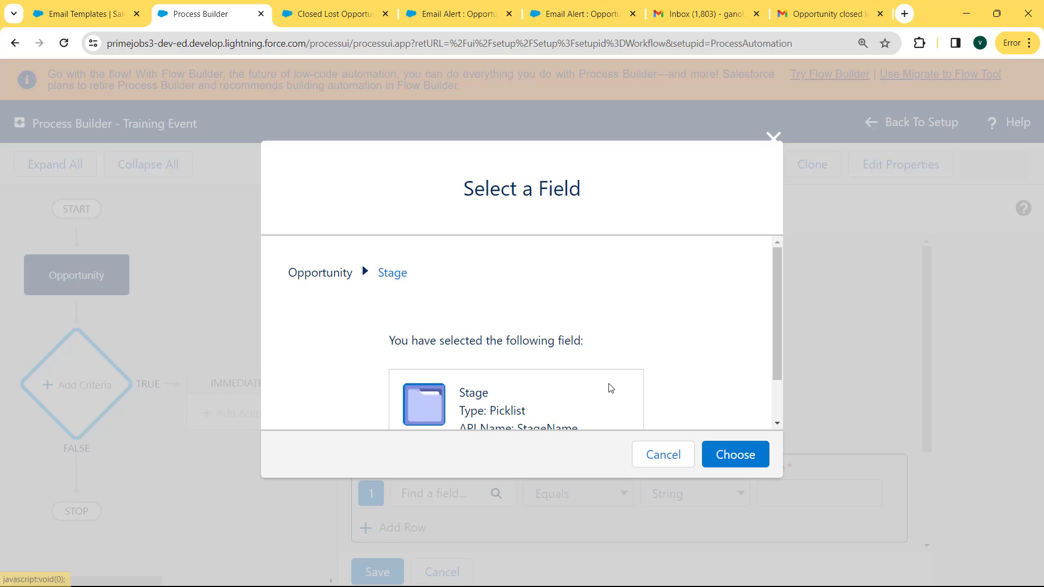
left_click(737, 456)
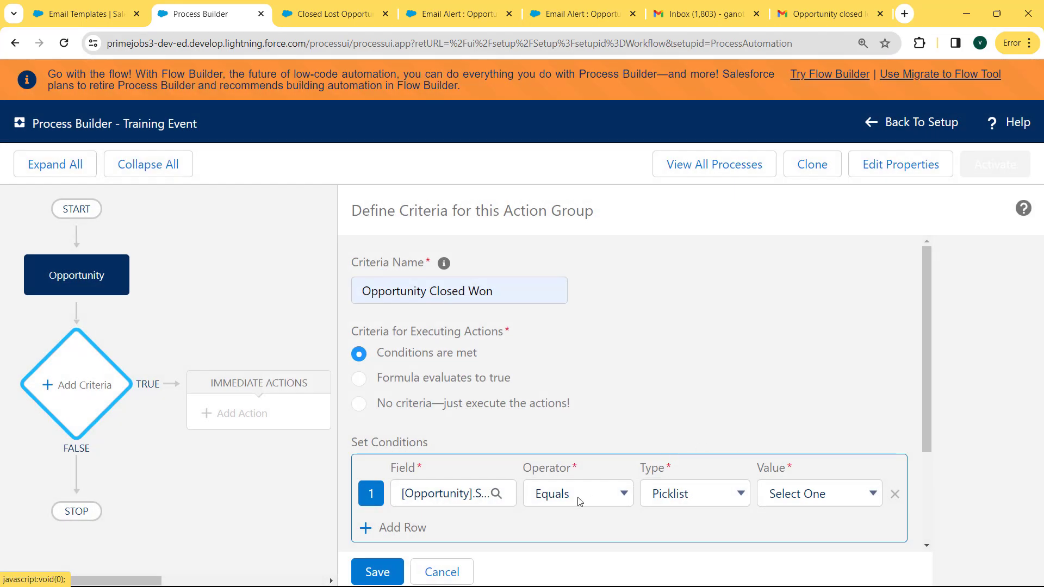
left_click(577, 502)
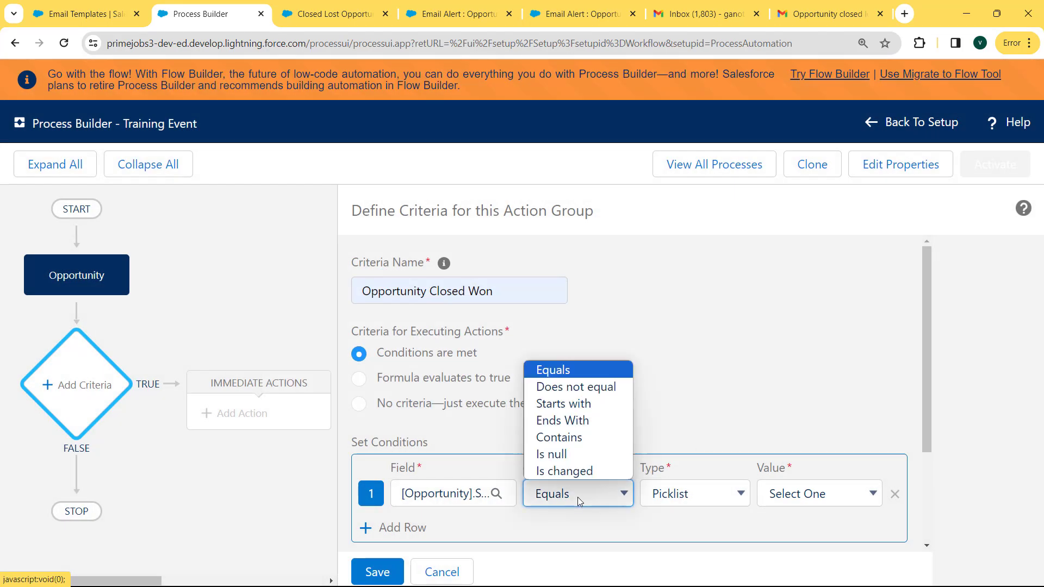
left_click(577, 372)
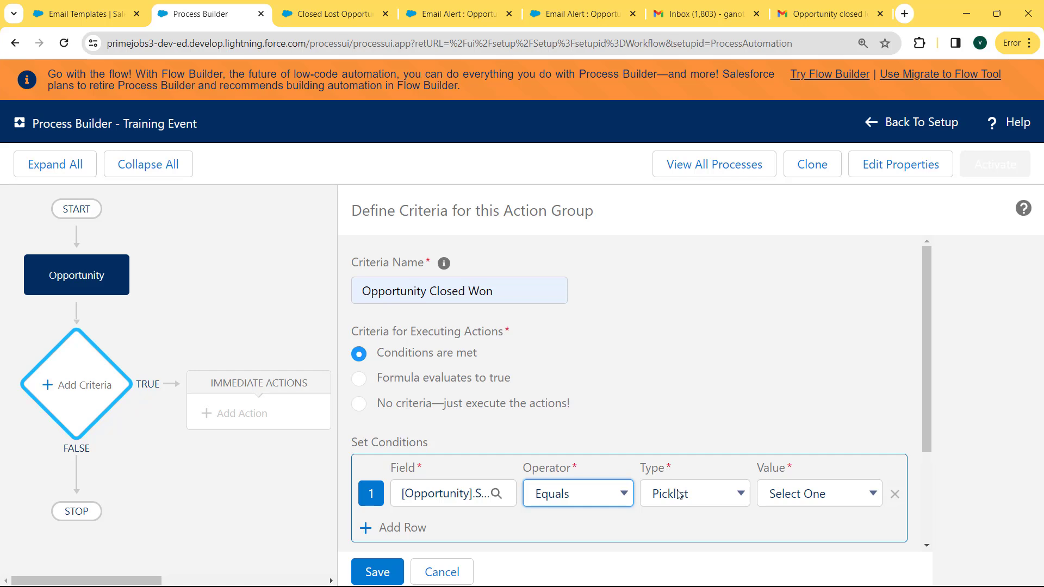
left_click(801, 493)
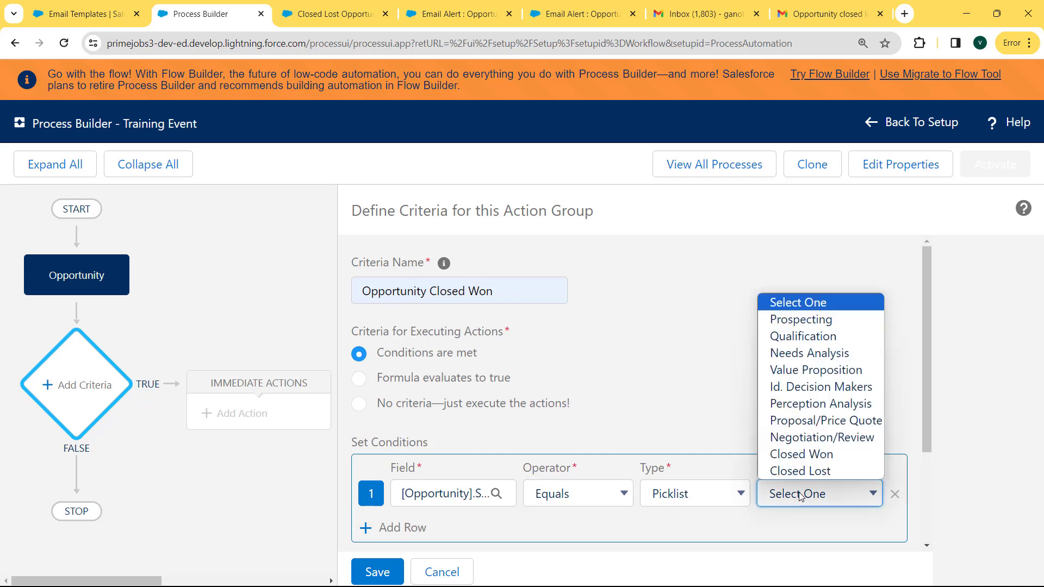
left_click(804, 455)
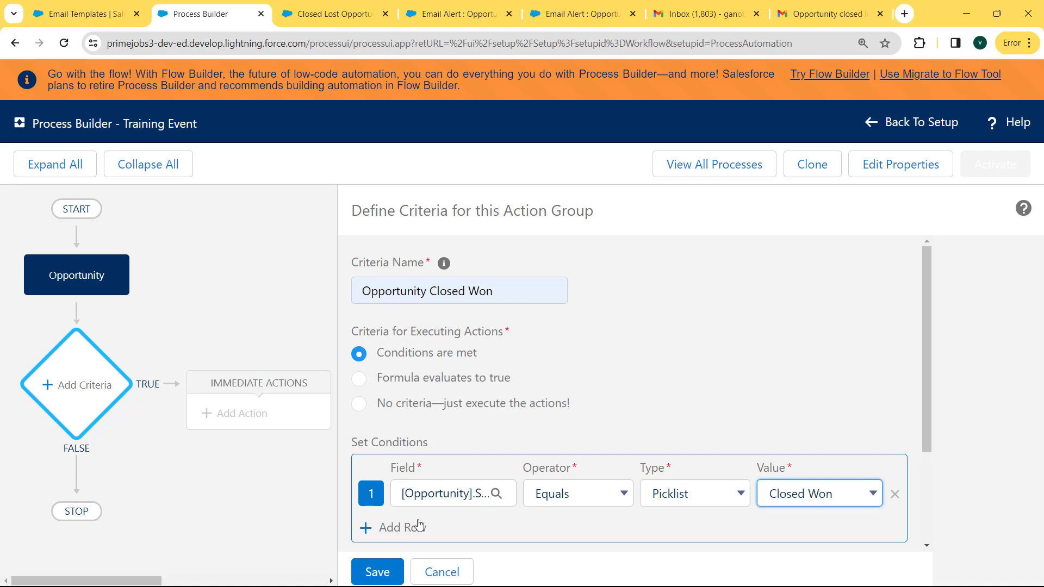
Add a second condition that the opportunity's Amount is greater than or equal to the currency value 10000, and save the criteria.
left_click(397, 528)
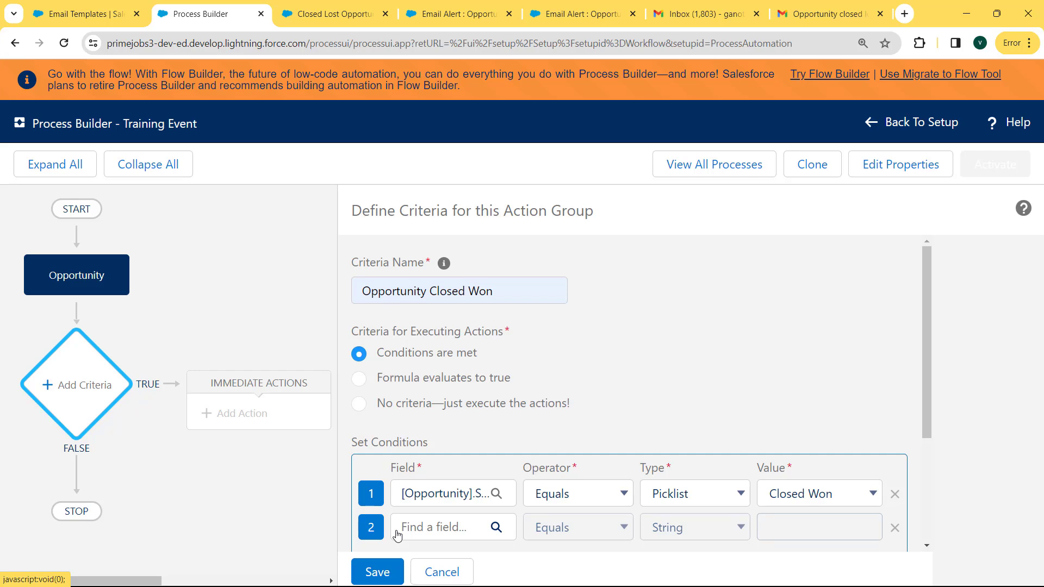
left_click(462, 528)
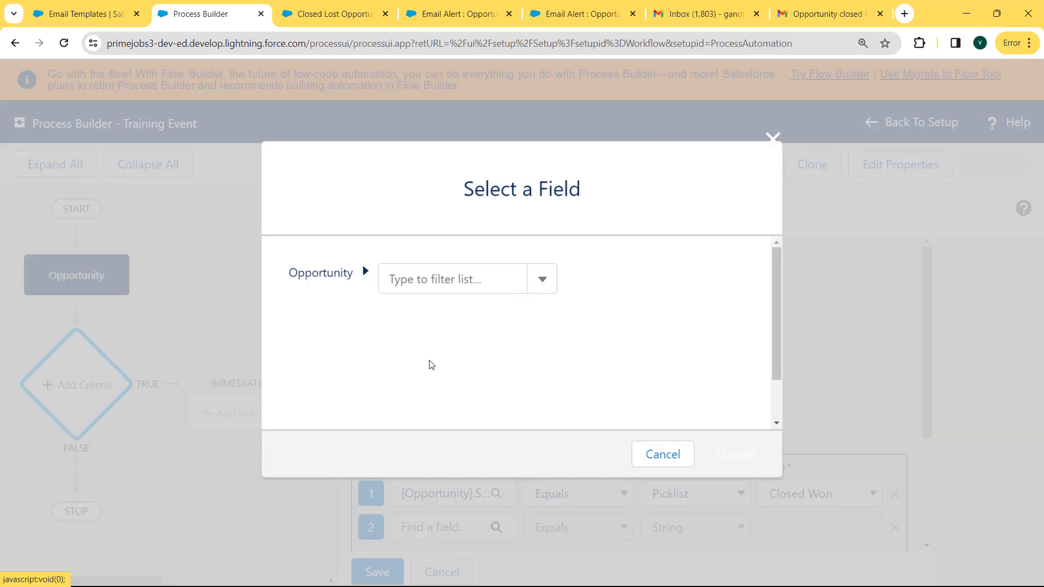
left_click(422, 276)
type("amount")
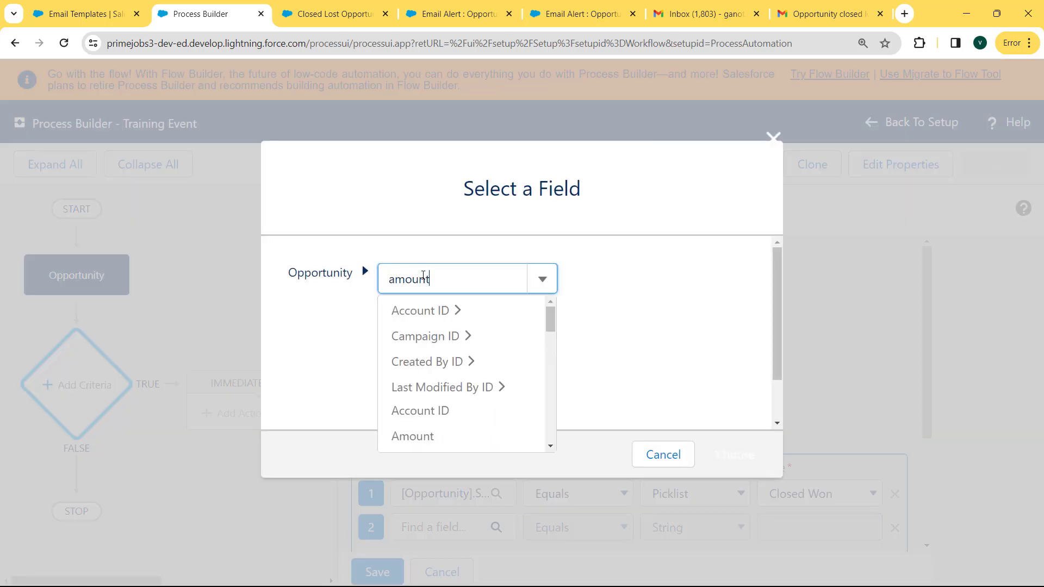
left_click(419, 314)
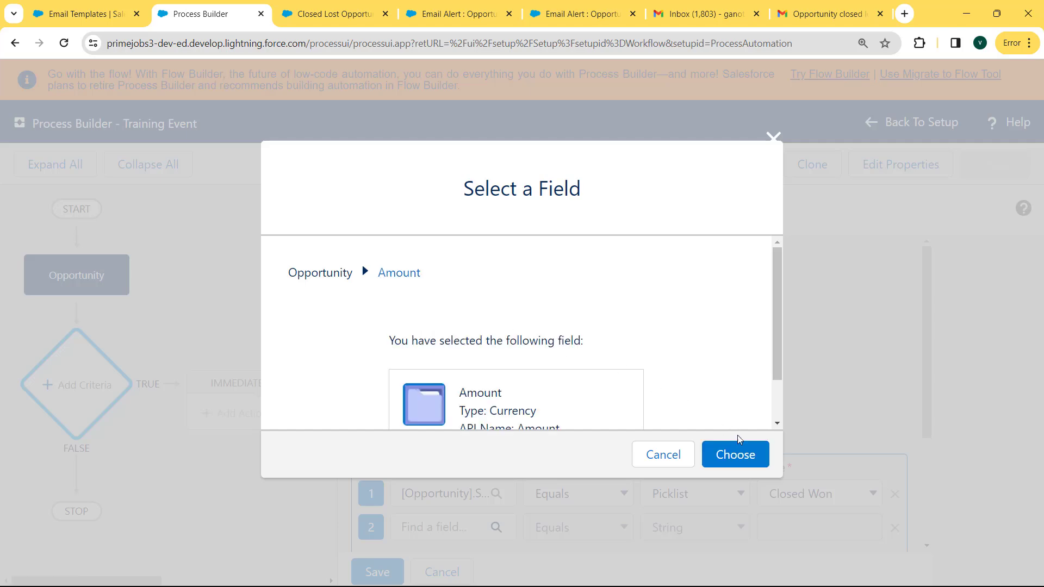
left_click(751, 461)
left_click(623, 529)
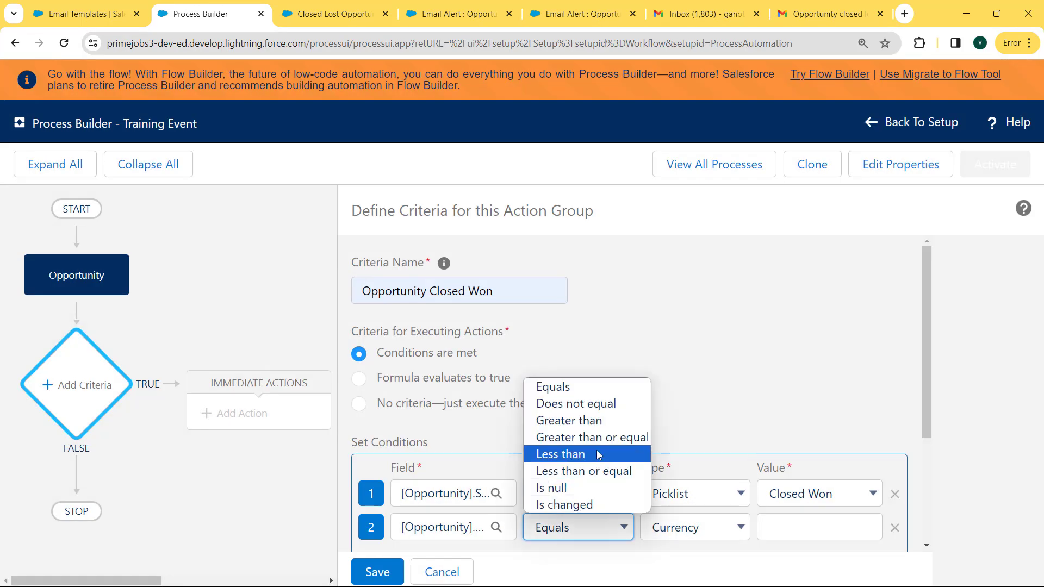
left_click(597, 439)
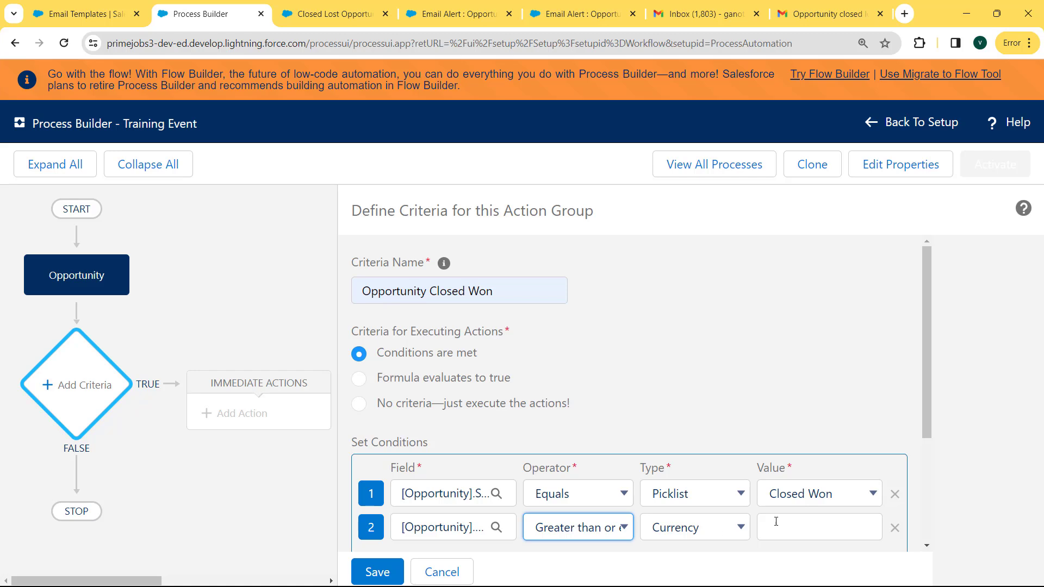
left_click(801, 521)
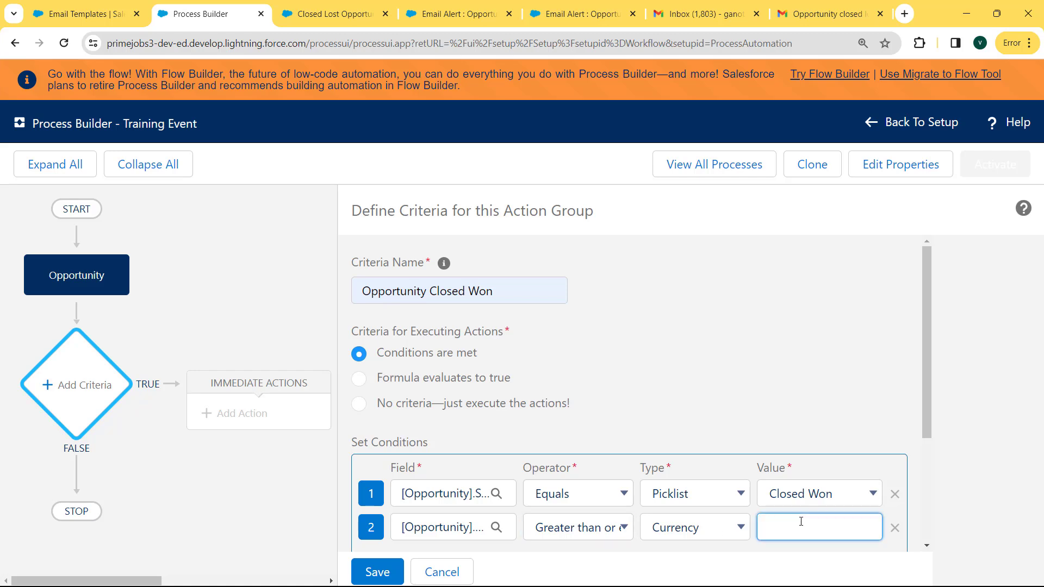
type("10000")
left_click_drag(927, 423, 931, 515)
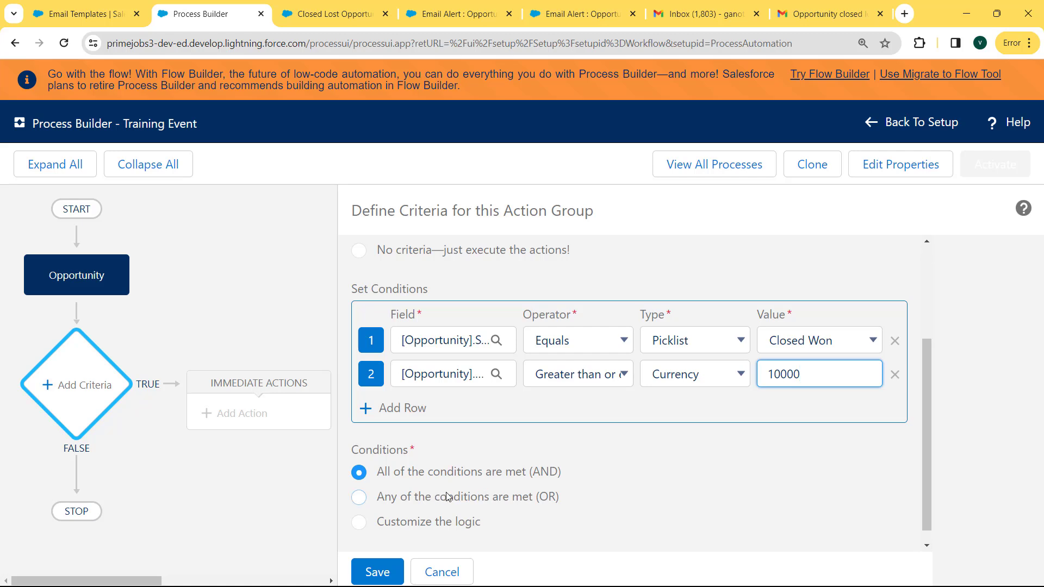
left_click(384, 573)
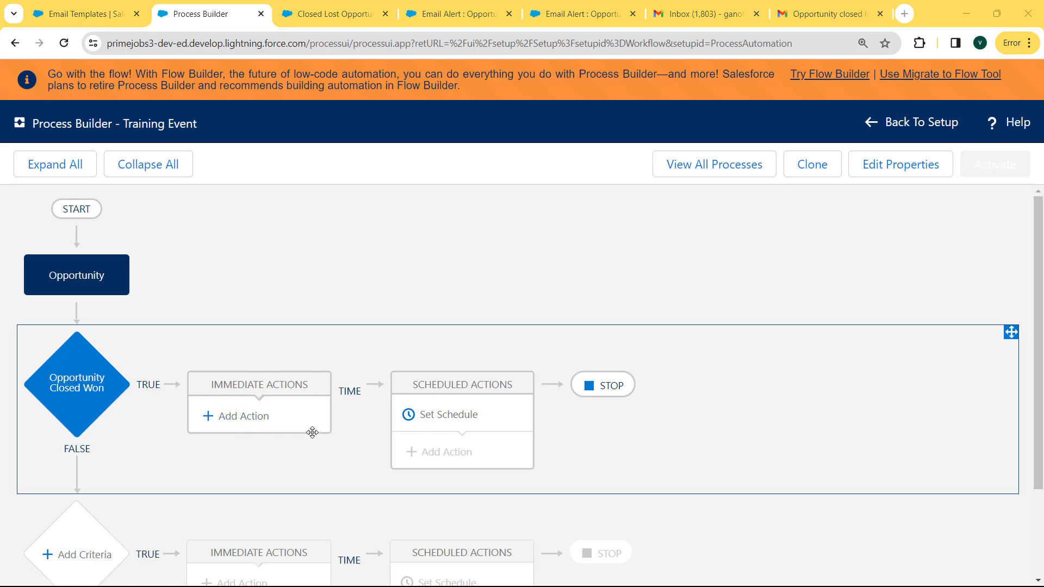
Add an immediate action to Opportunity Closed Won that creates a Contract record, named "Action1".
left_click(260, 426)
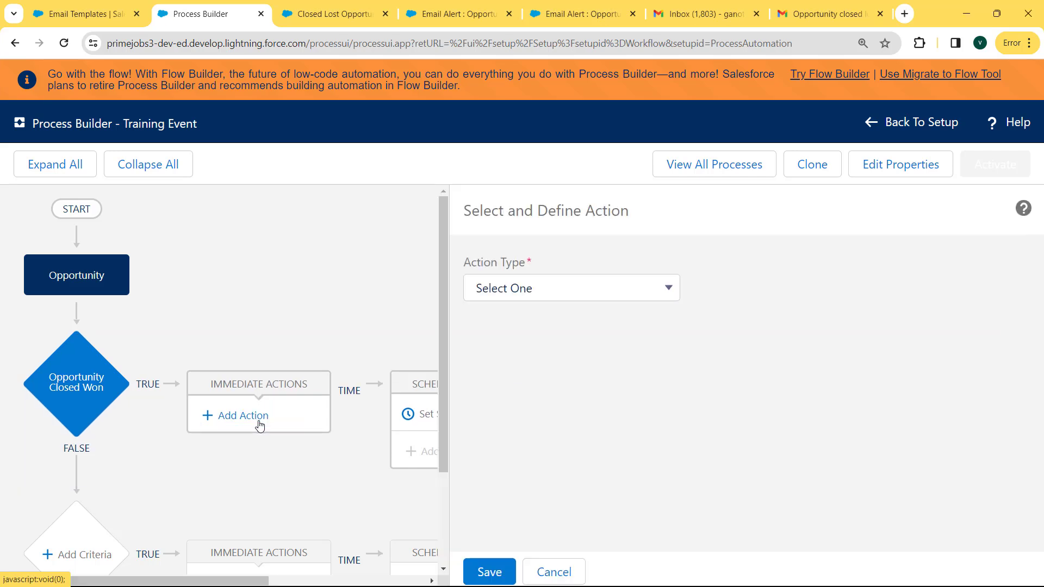
left_click(575, 293)
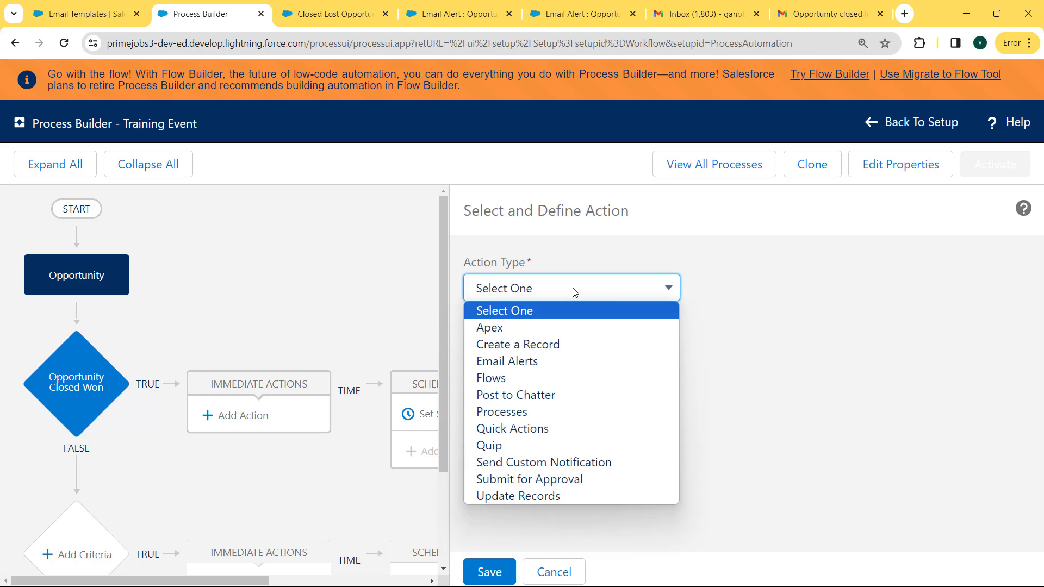
left_click(542, 347)
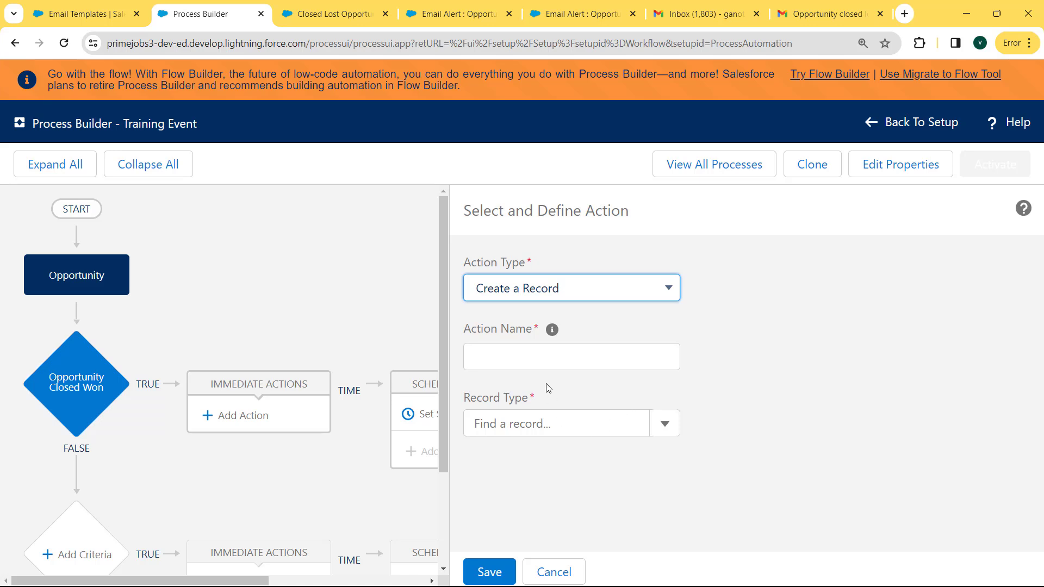
left_click(534, 356)
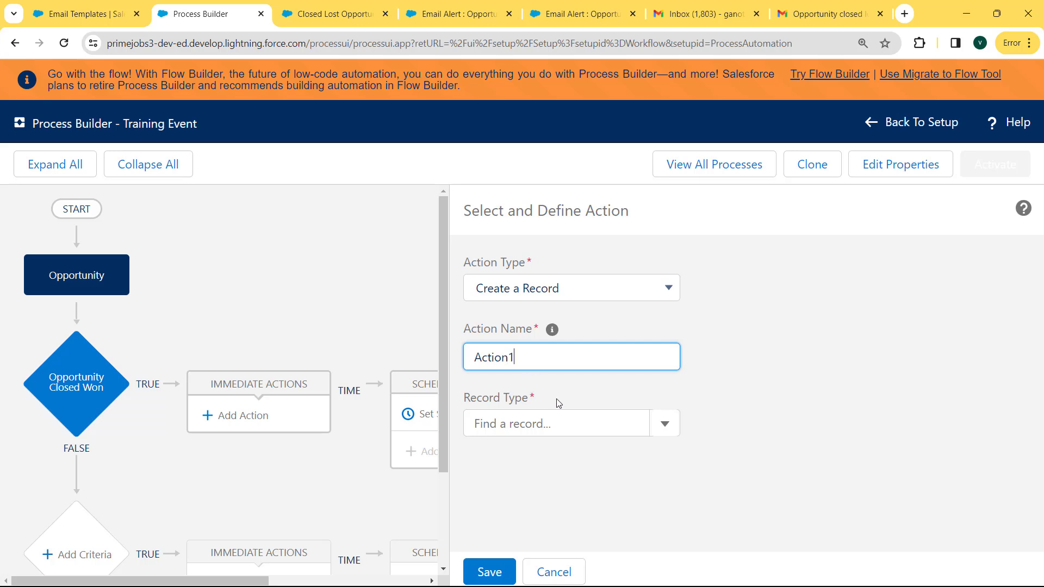
left_click(537, 421)
type("co")
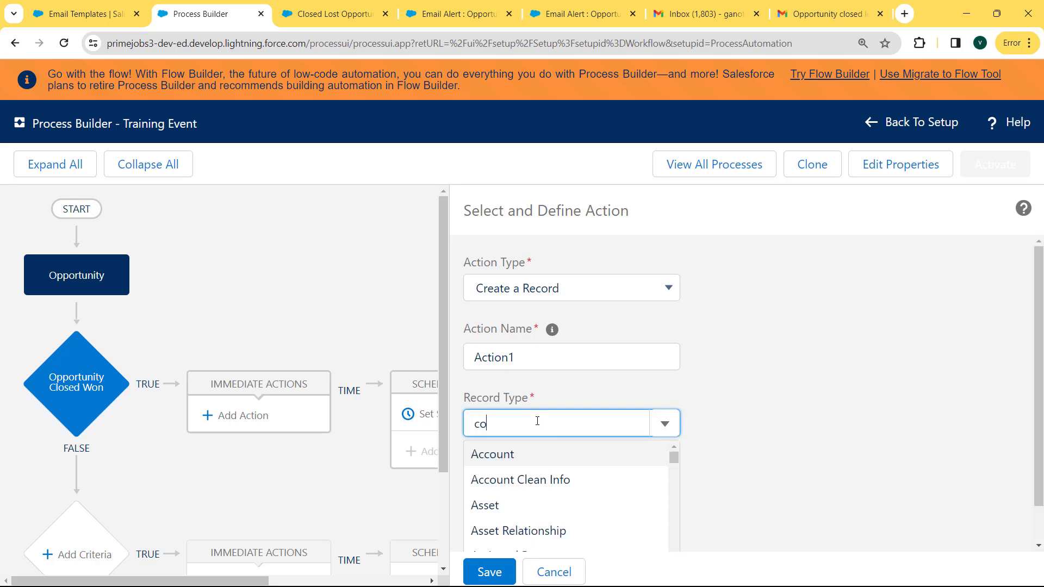
type("ntract")
left_click(506, 459)
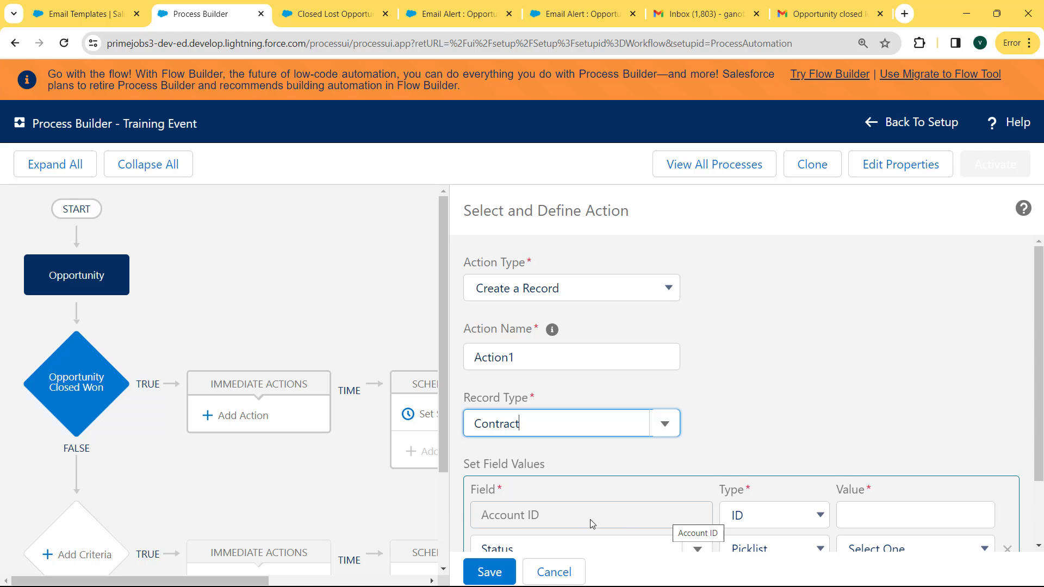
Set the contract's Account ID by field reference to the opportunity's Account ID.
left_click(807, 517)
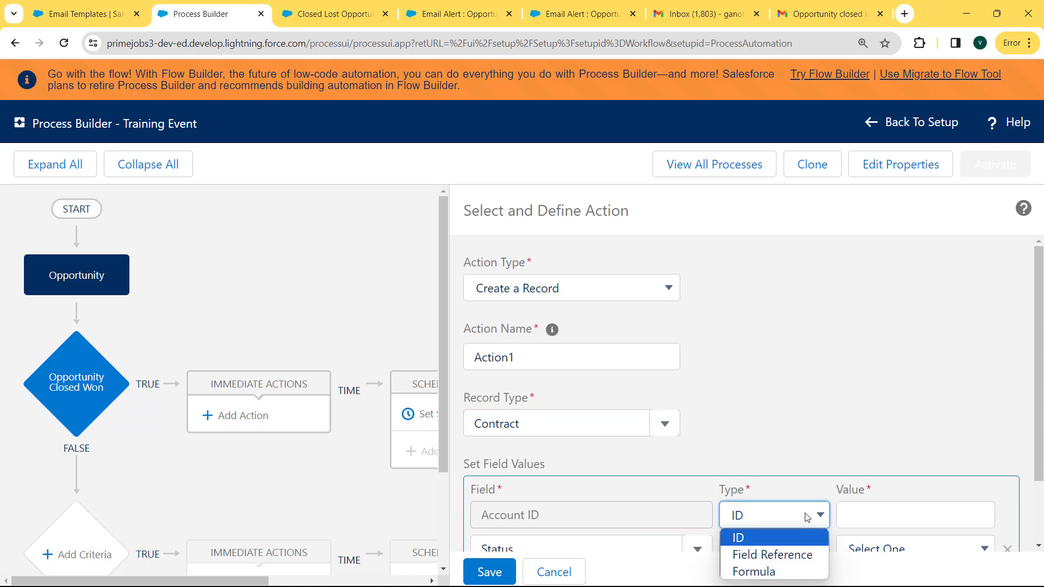
left_click(791, 555)
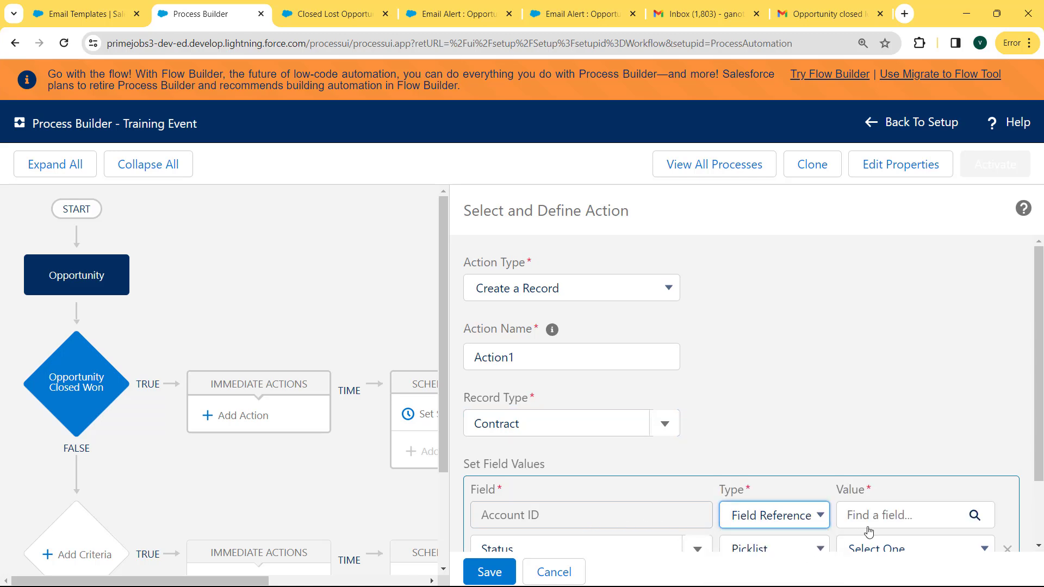
left_click(895, 523)
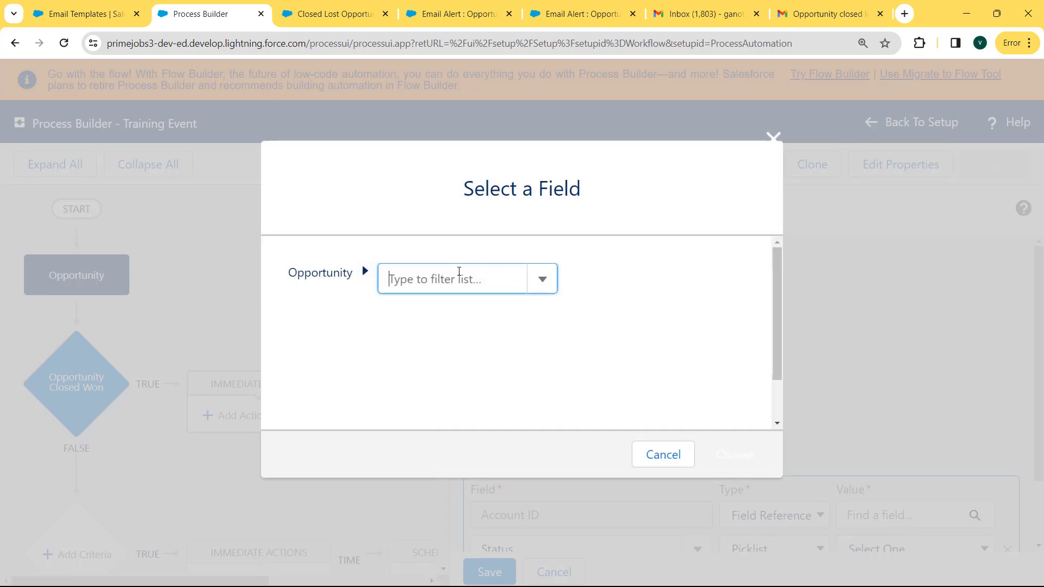
type("ac")
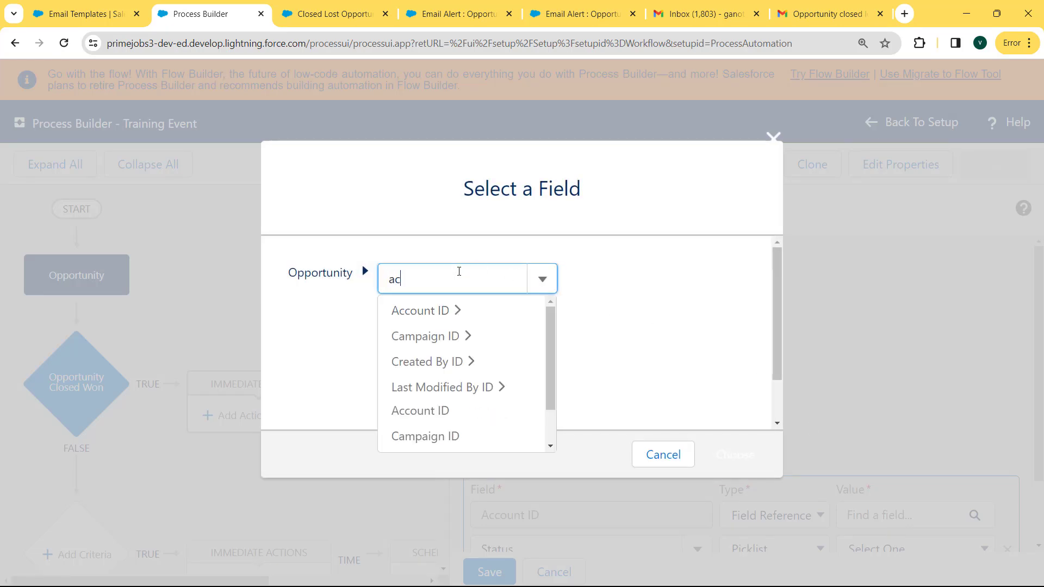
type("count")
left_click(429, 333)
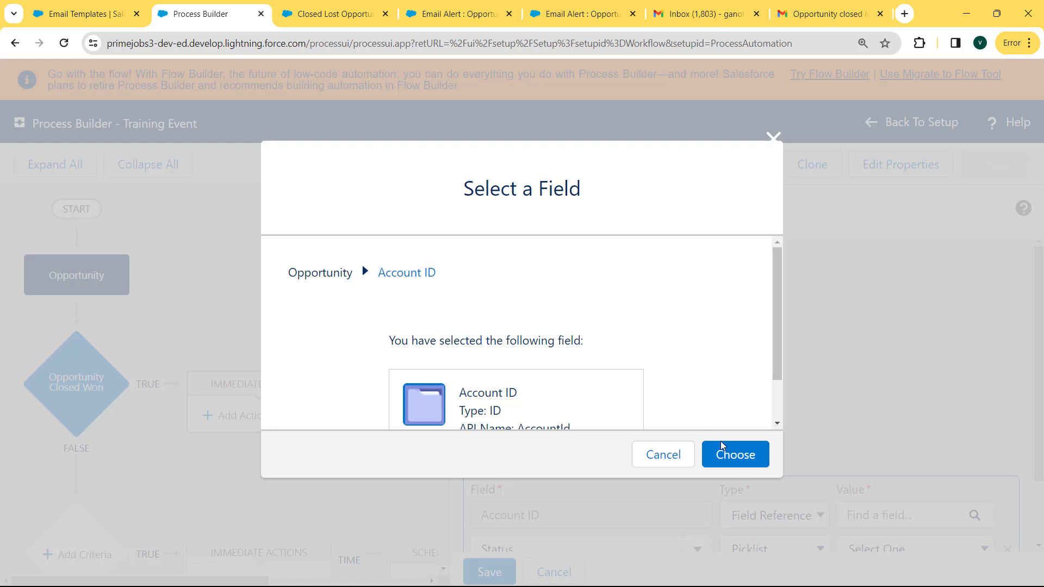
left_click(722, 446)
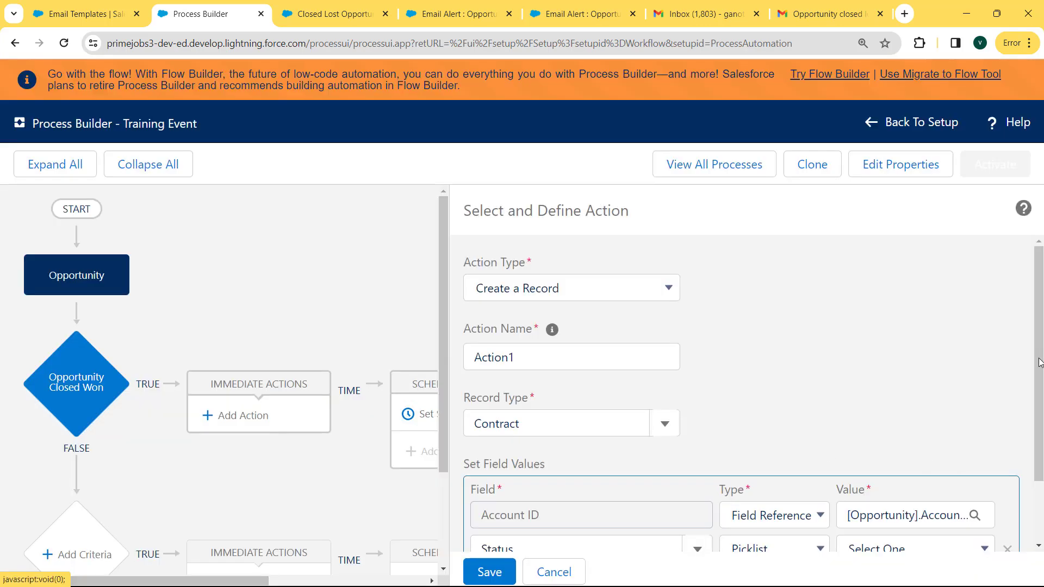
Set the contract's Status to the picklist value Draft and save the action.
scroll(1038, 363, "down", 1)
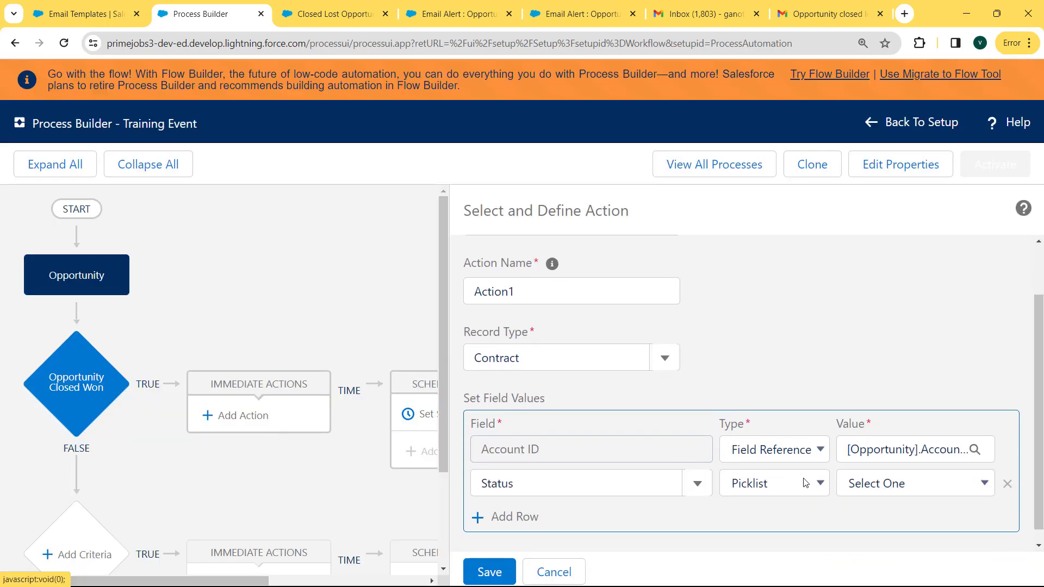
left_click(877, 484)
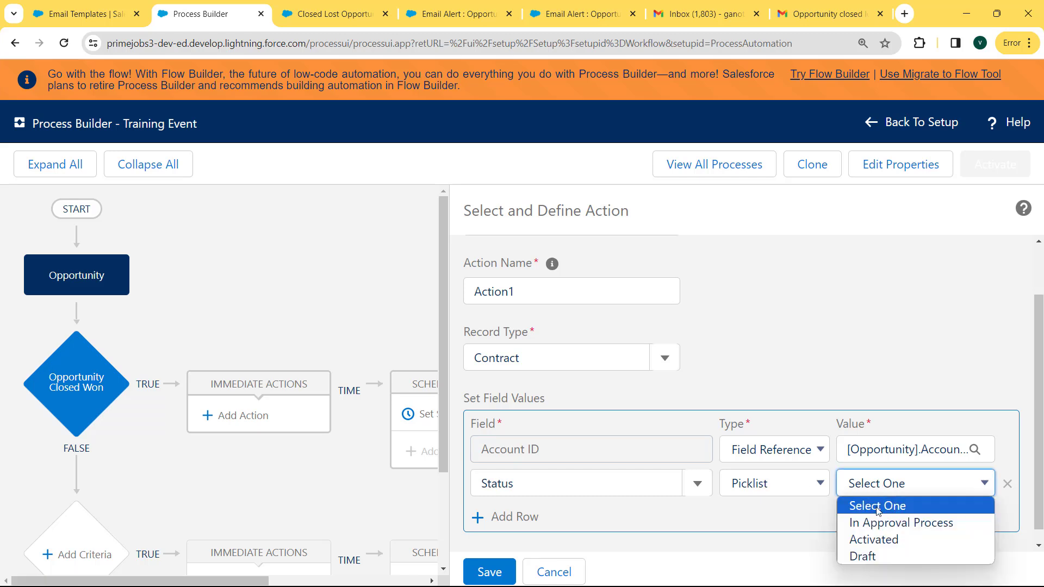
left_click(874, 558)
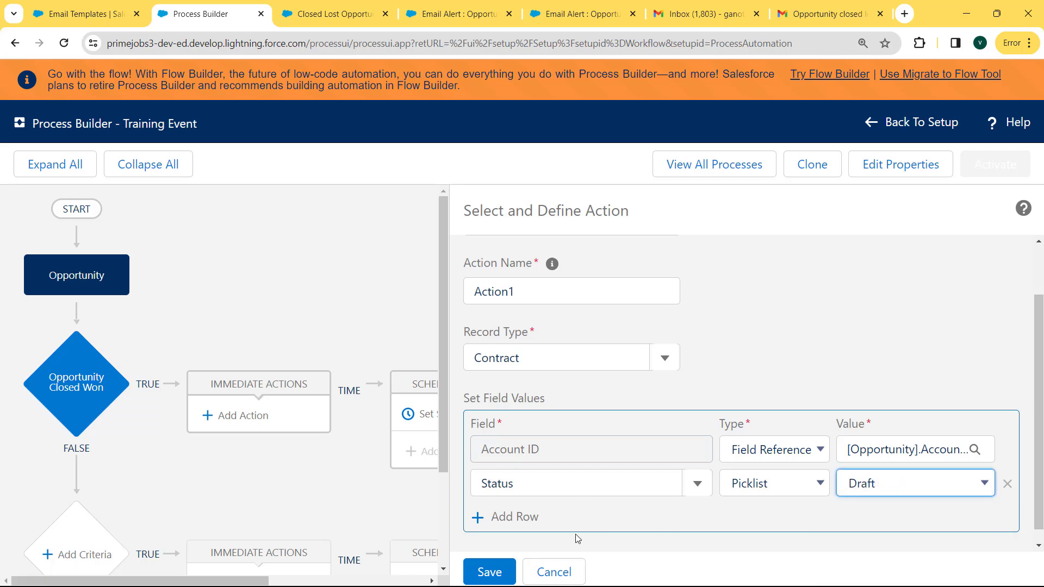
left_click(490, 571)
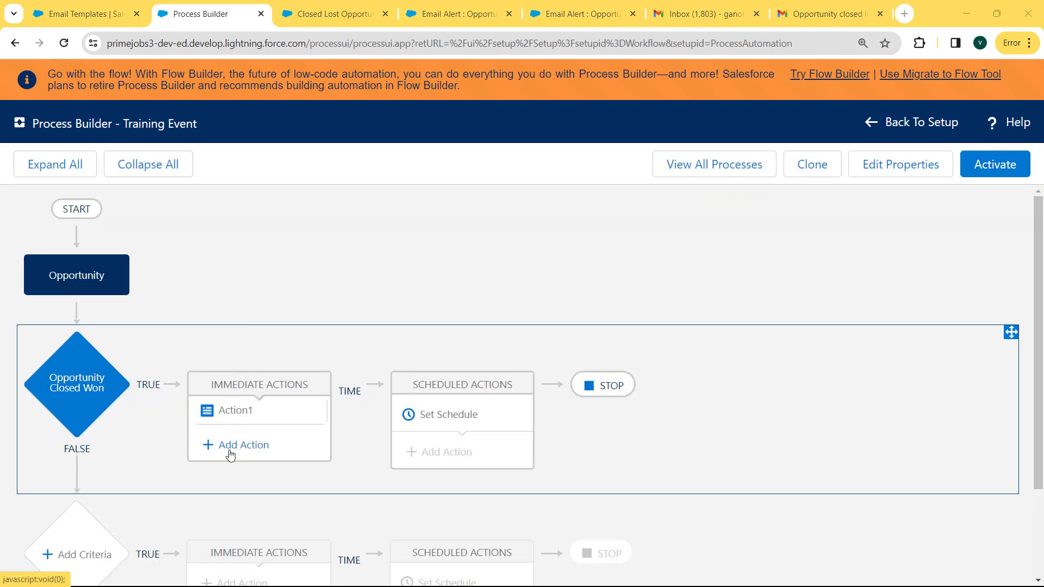
Add an Email Alerts immediate action named "Action2" using the alert for opportunity deals greater than the threshold amount, and save it.
left_click(230, 447)
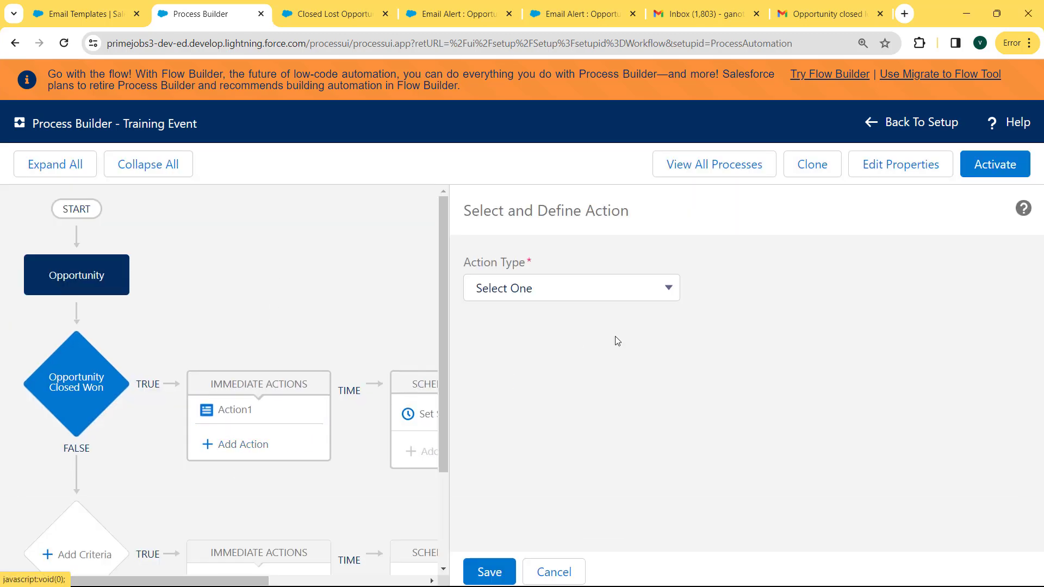
left_click(618, 282)
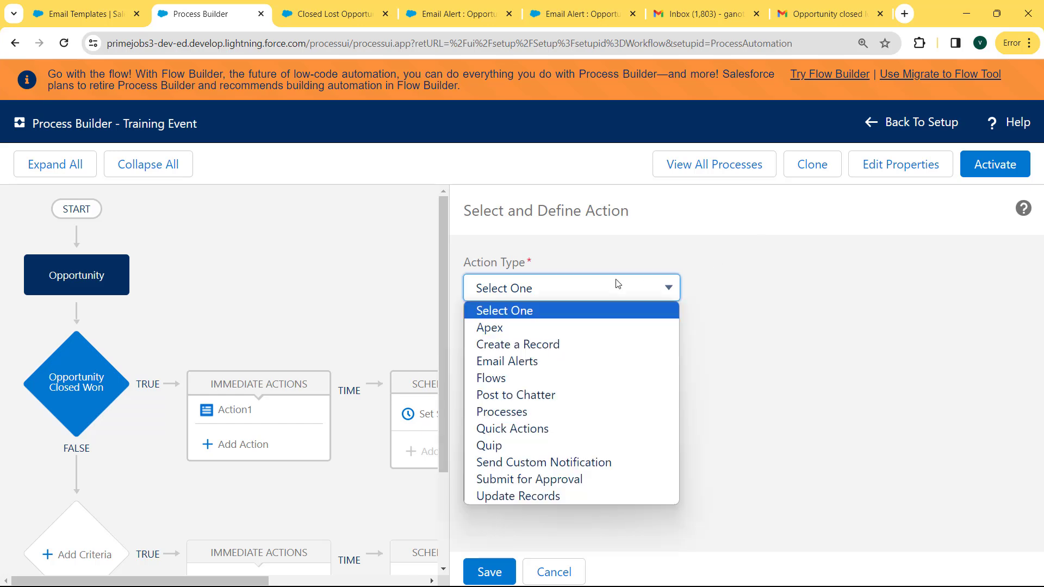
left_click(555, 361)
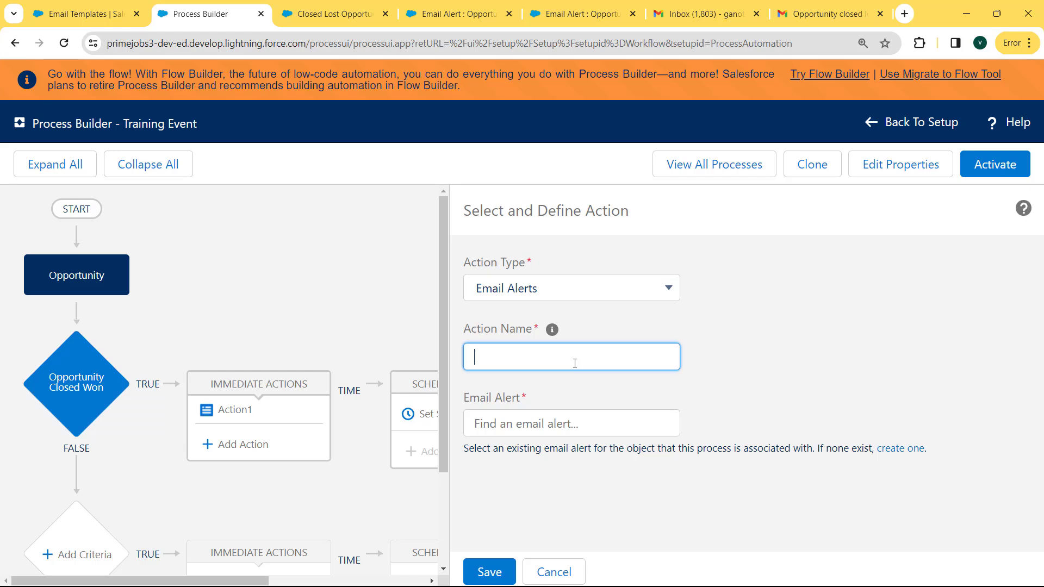
type("Action2")
left_click(539, 424)
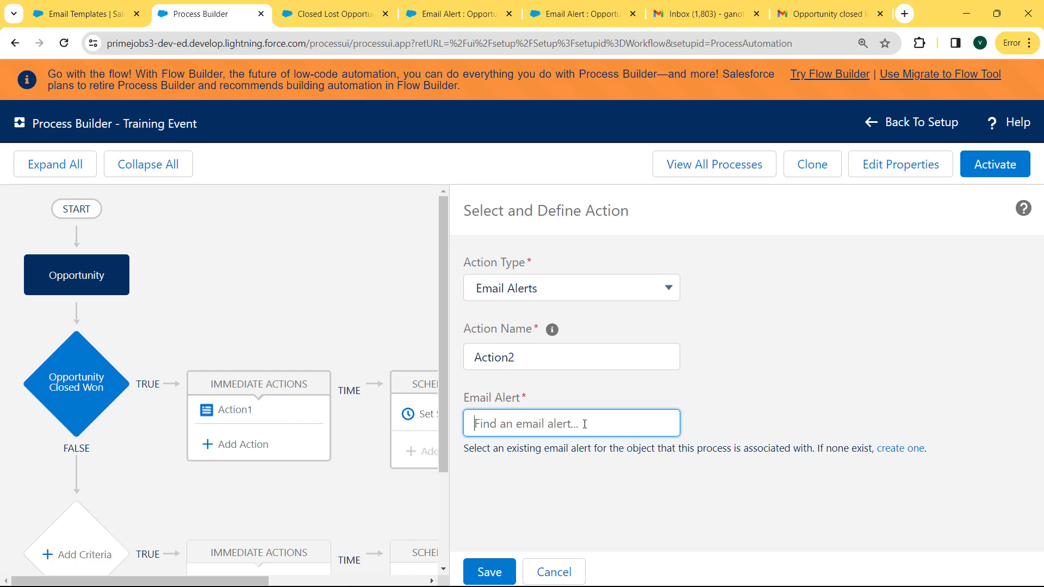
type("opp")
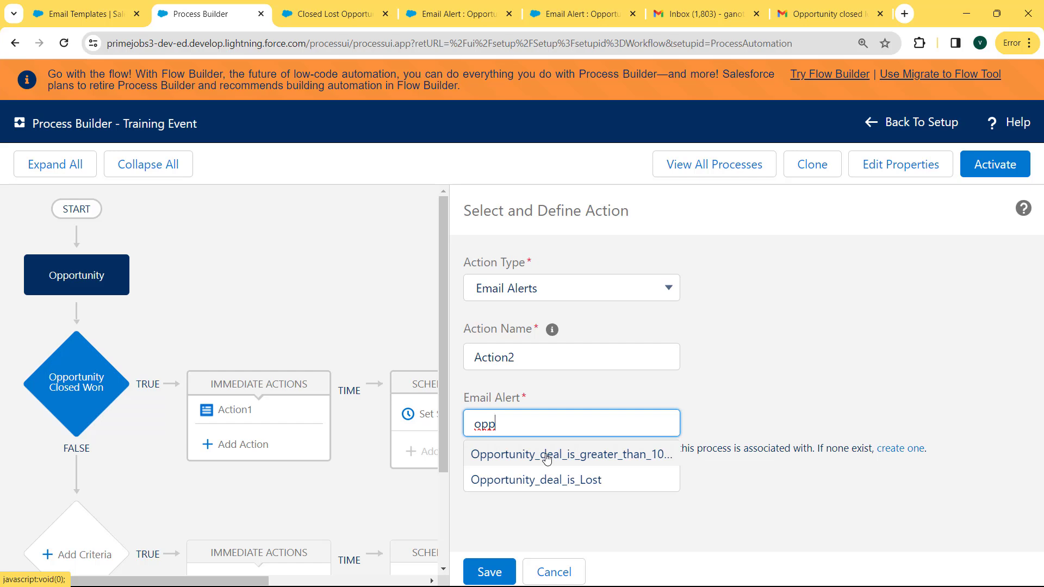
left_click(547, 455)
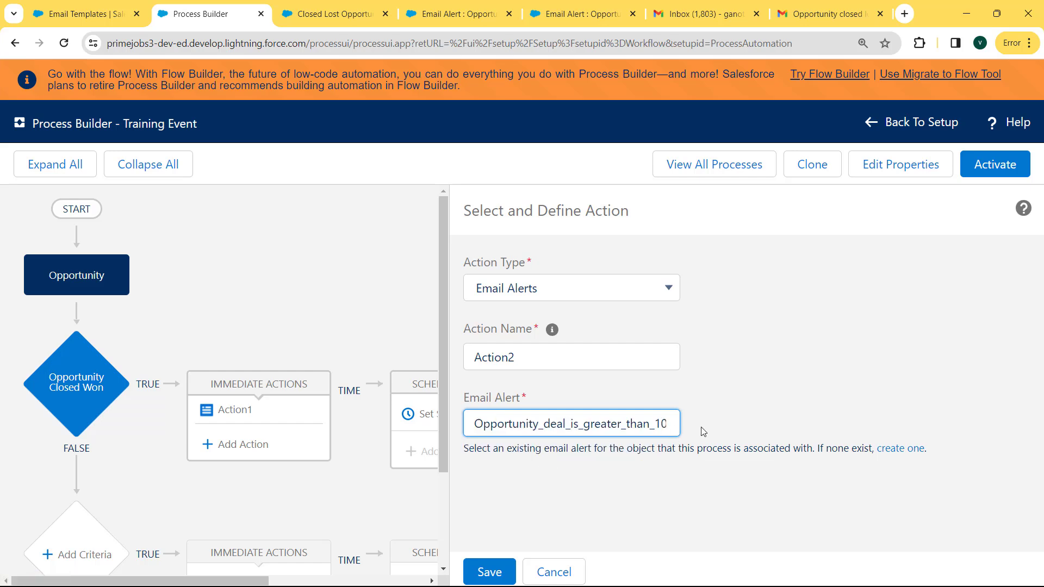
left_click(489, 571)
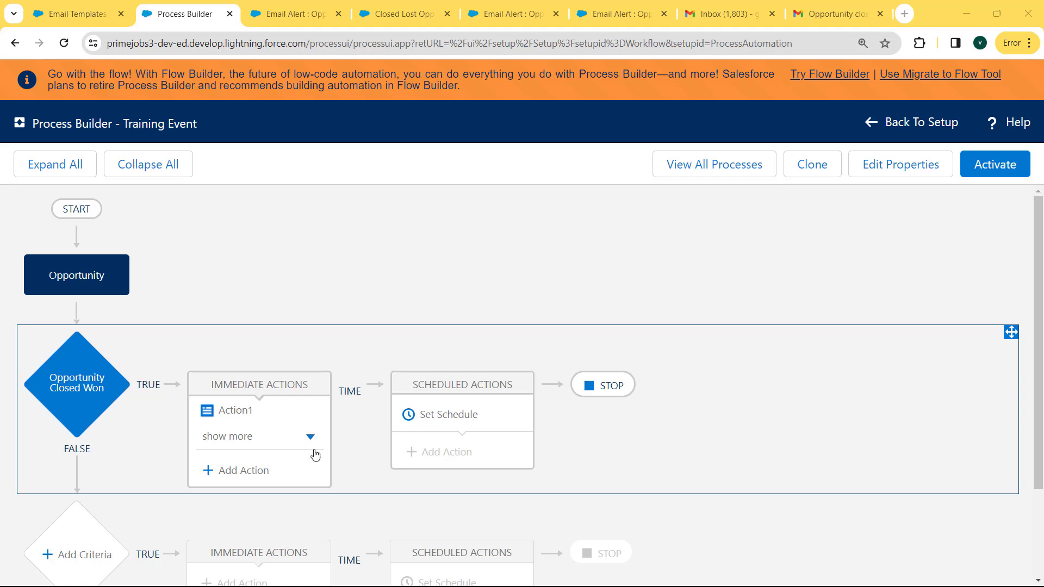
Add a Post to Chatter immediate action named "Action3" to Opportunity Closed Won.
left_click(253, 472)
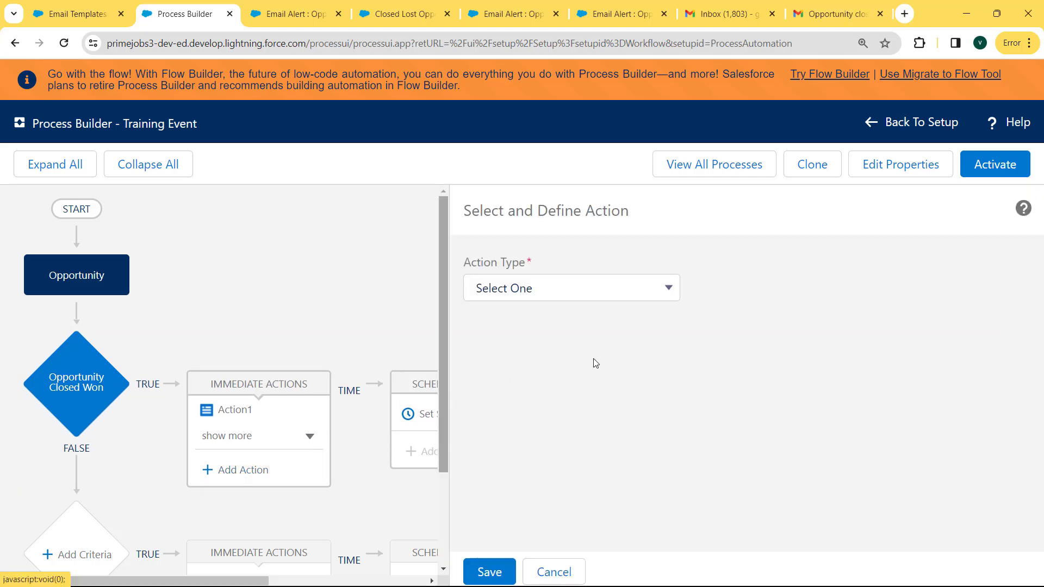
left_click(603, 288)
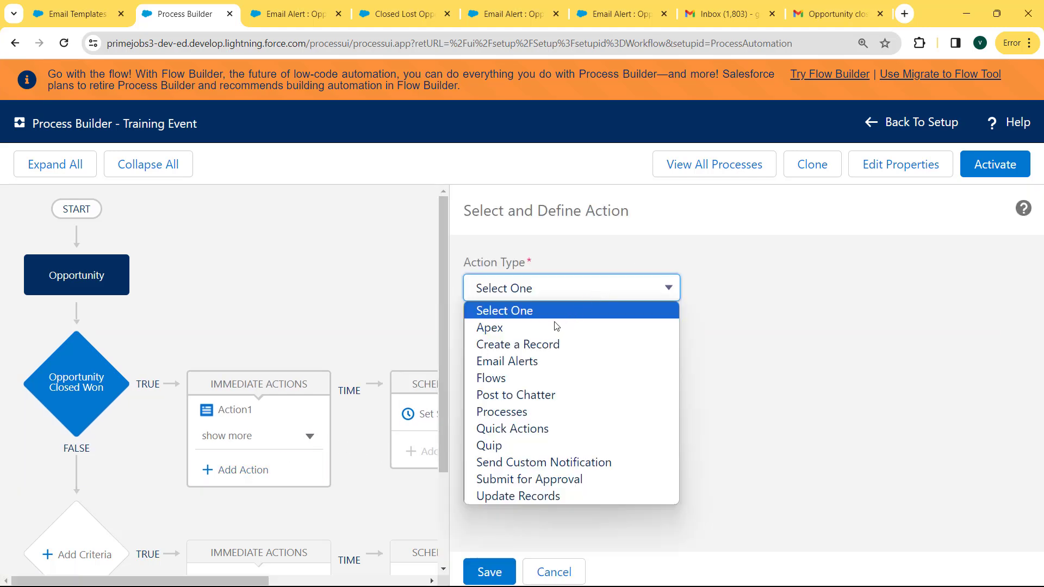
left_click(529, 395)
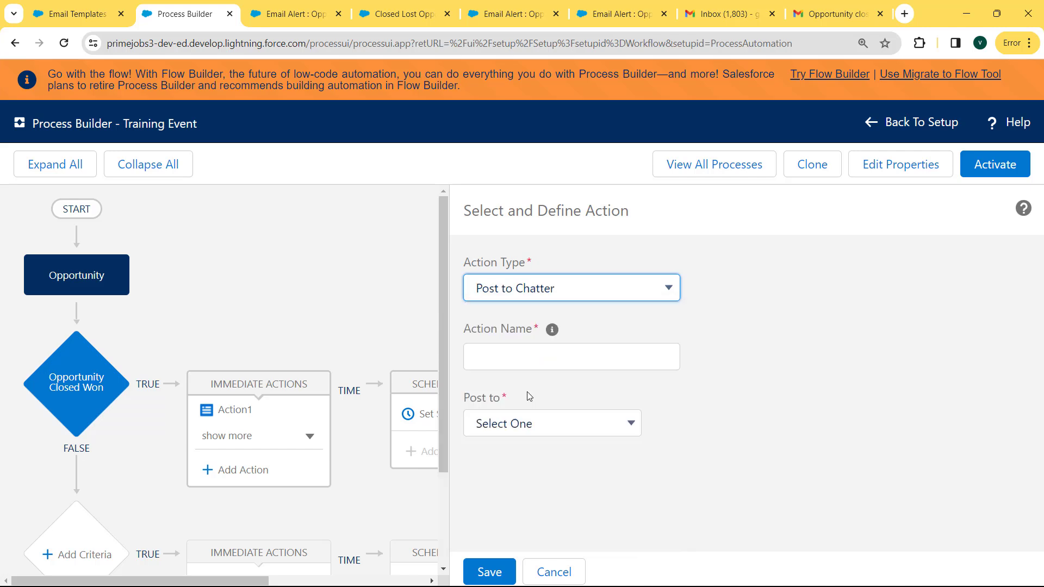
left_click(587, 357)
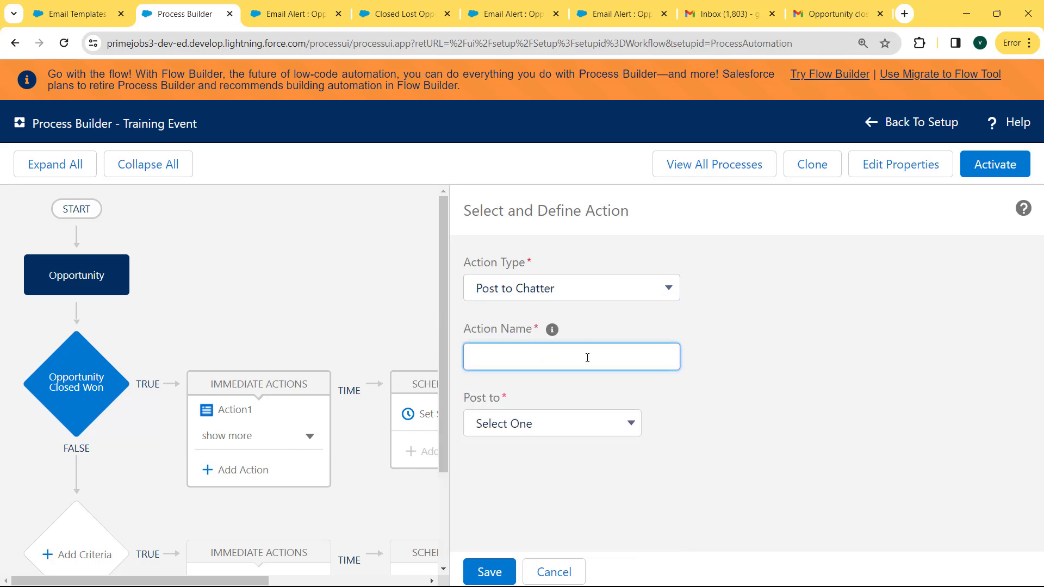
type("Action3")
Set the Chatter post to go to a User, searching for and selecting the user by name.
left_click(548, 423)
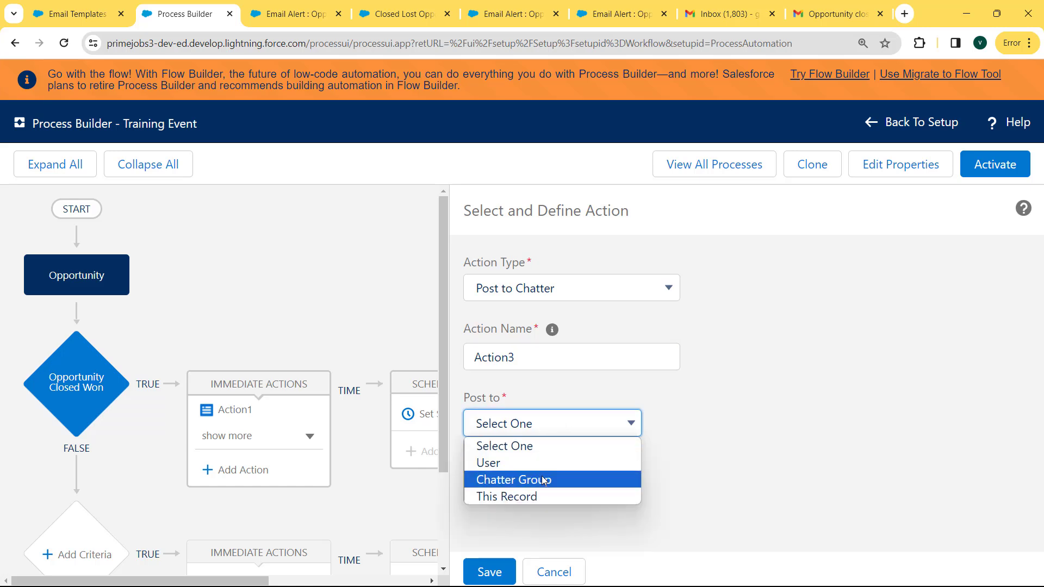
left_click(538, 462)
left_click(722, 422)
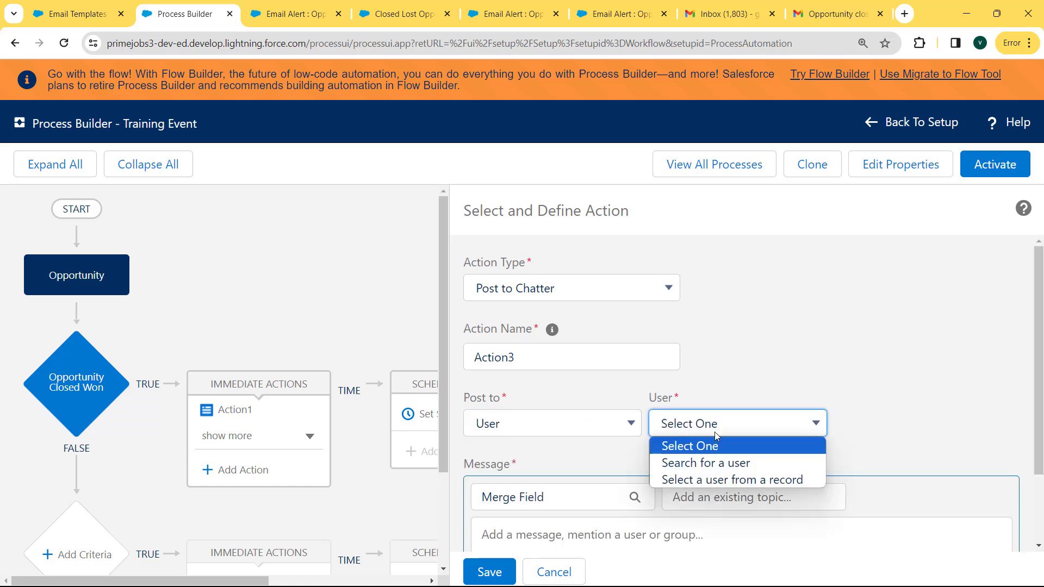
left_click(723, 463)
left_click(902, 419)
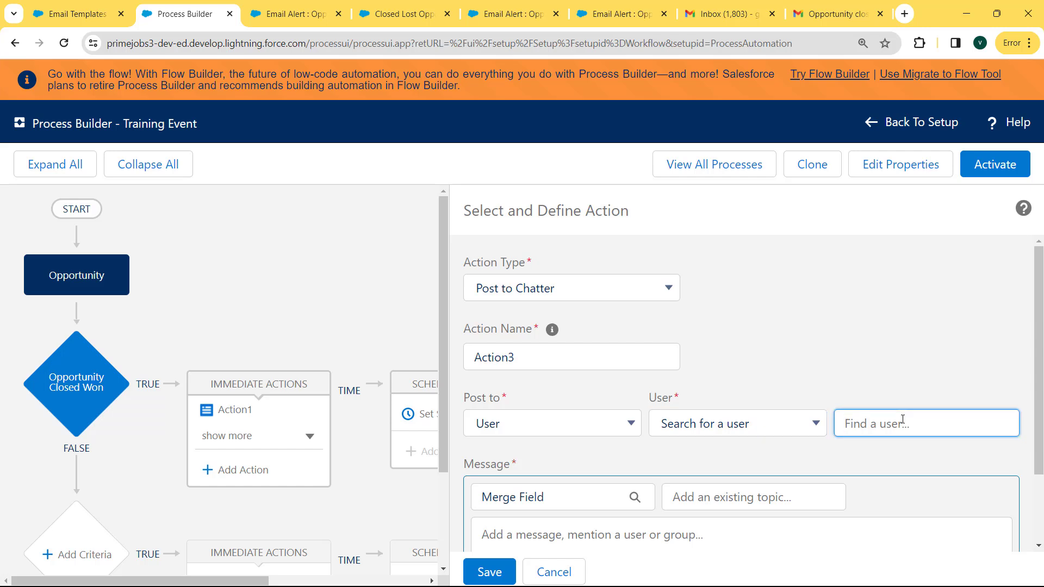
type("va")
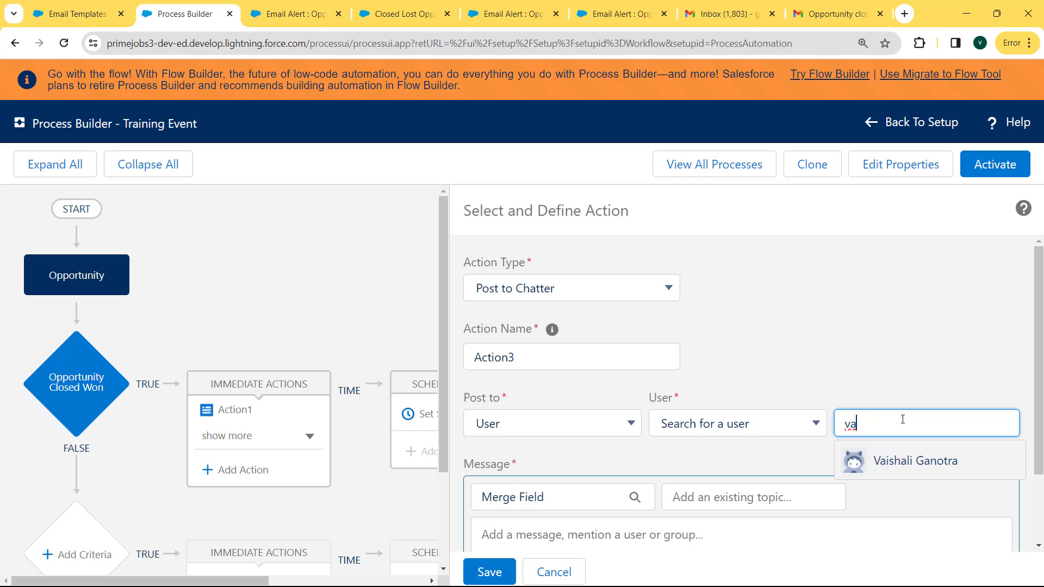
left_click(916, 459)
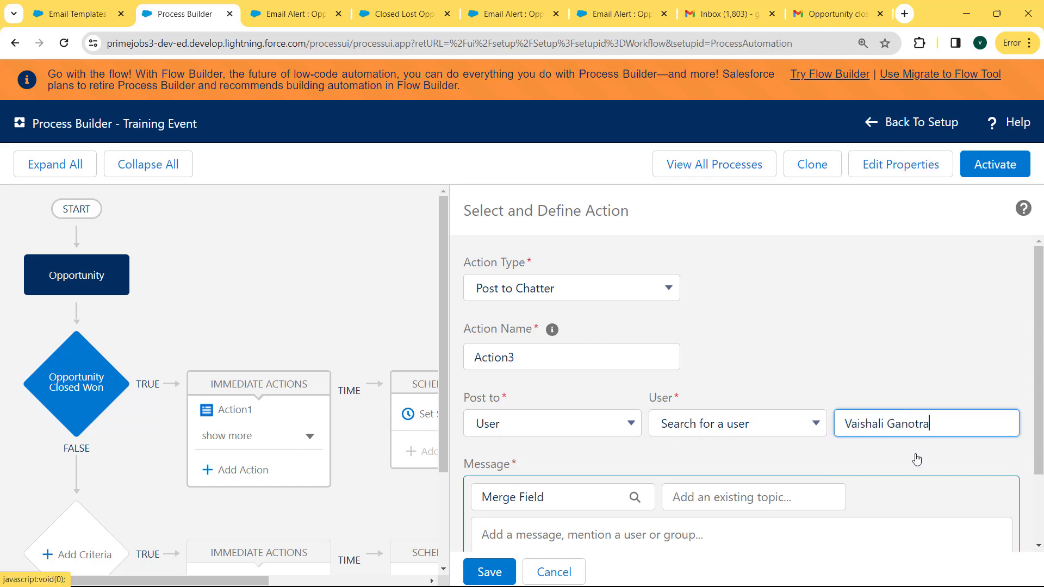
Enter the Chatter message "Good Job!!!" and save the action.
left_click(612, 538)
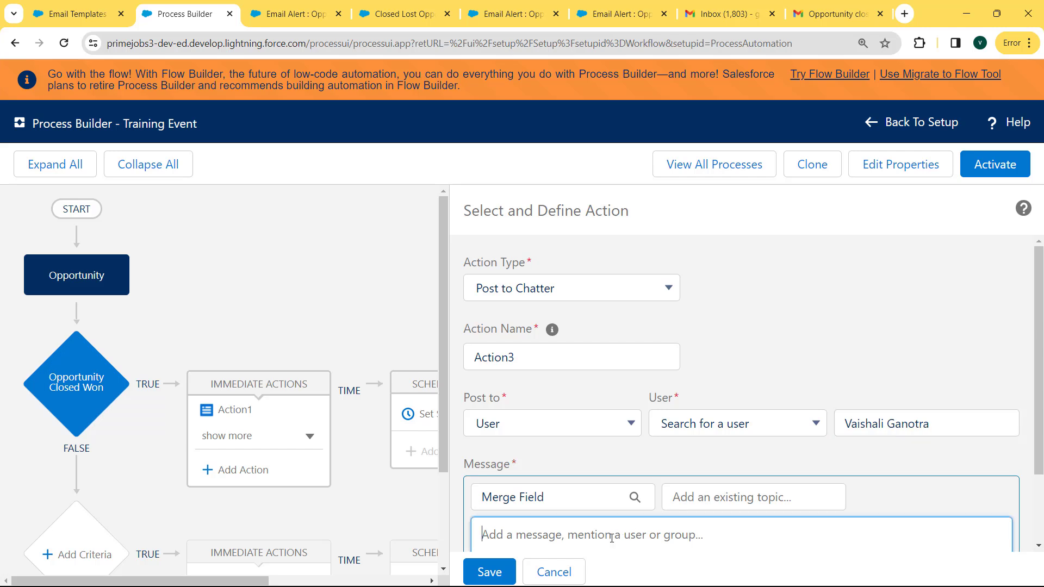
type("Goo")
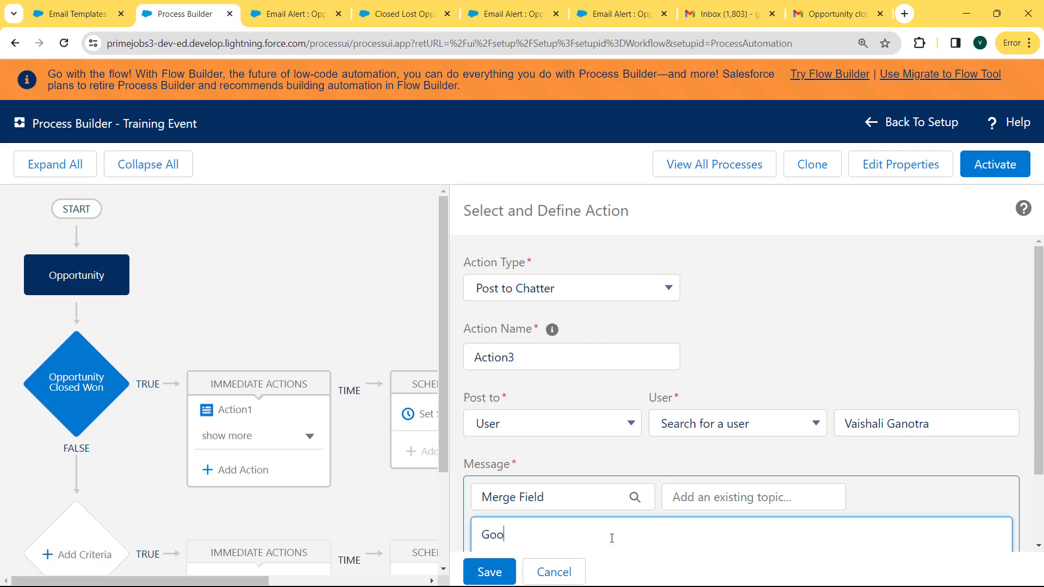
type("d Job!!!")
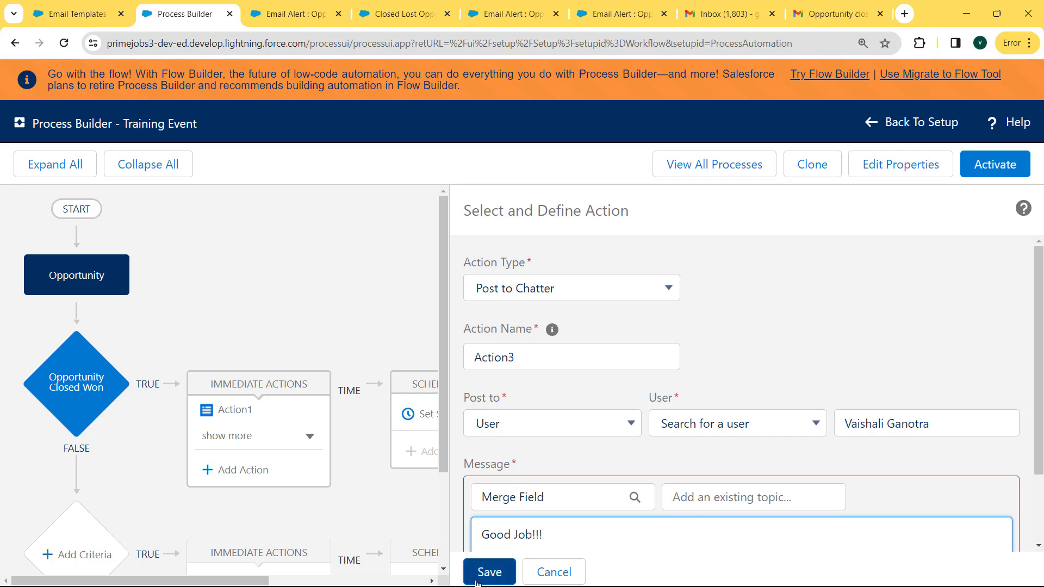
left_click(485, 572)
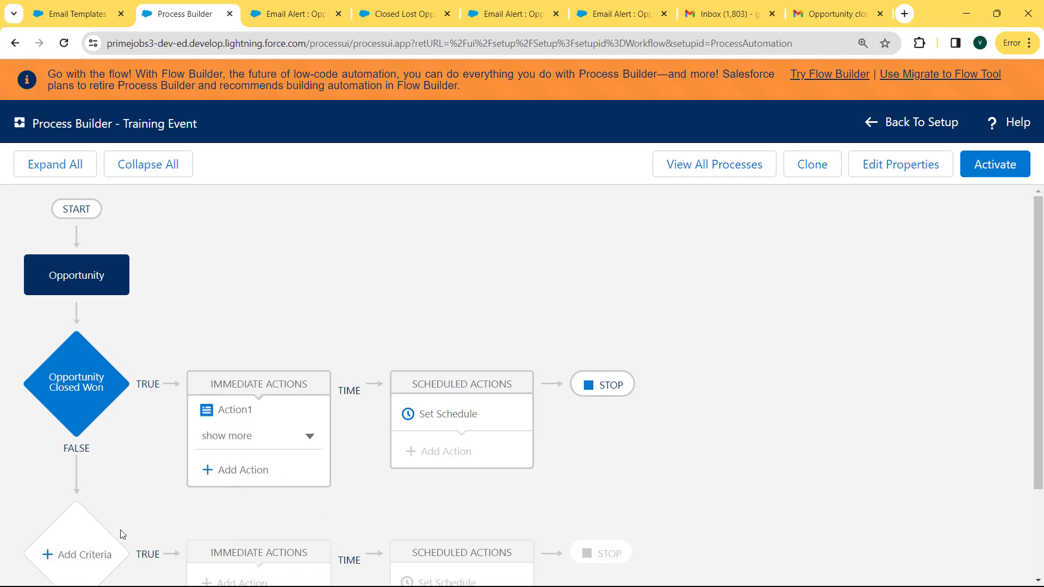
Add a criteria node below Opportunity Closed Won and name it "Opportunity Closed Lost".
left_click(85, 555)
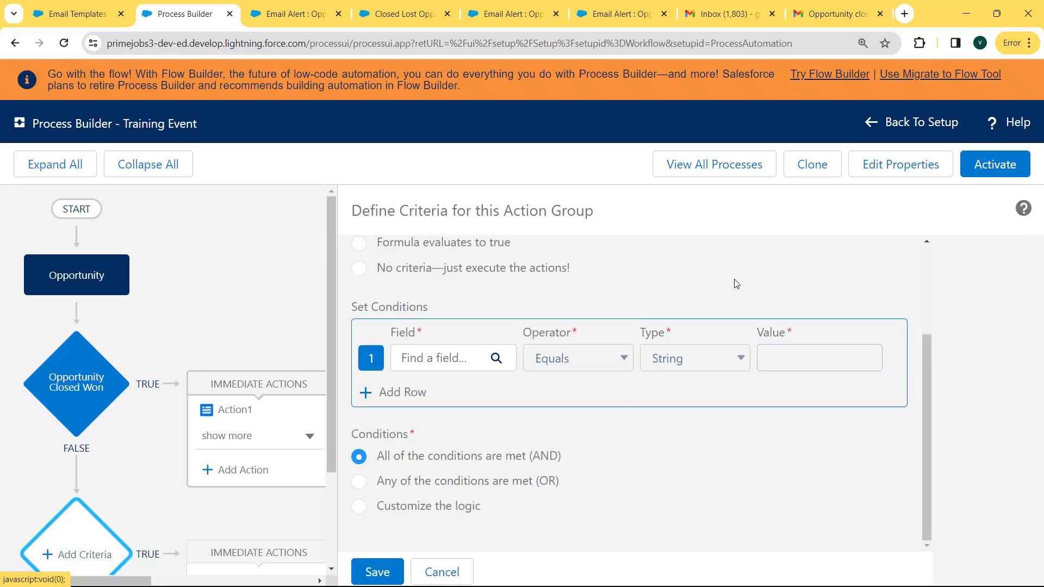
left_click_drag(930, 367, 745, 247)
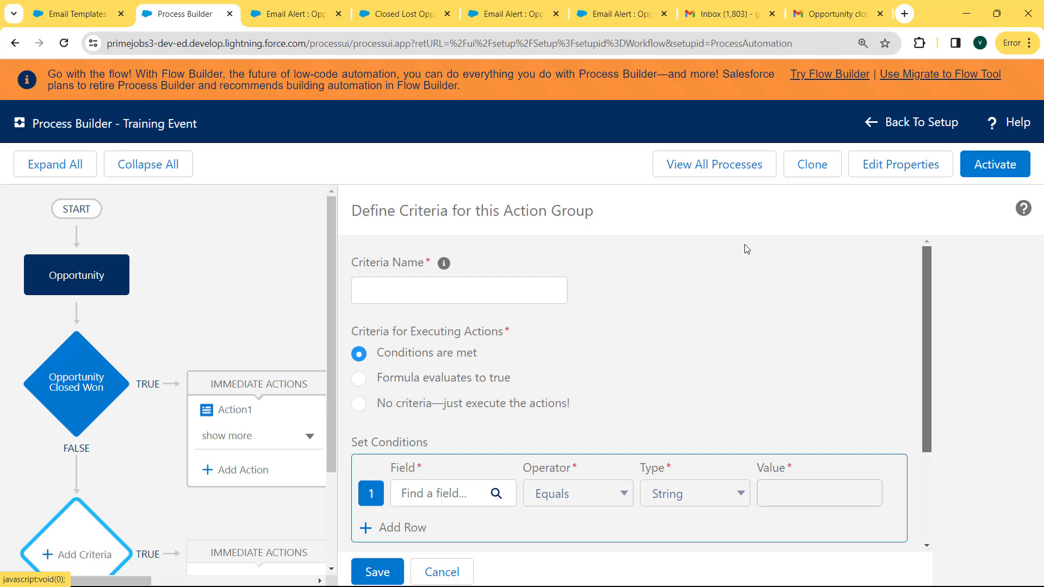
left_click(453, 292)
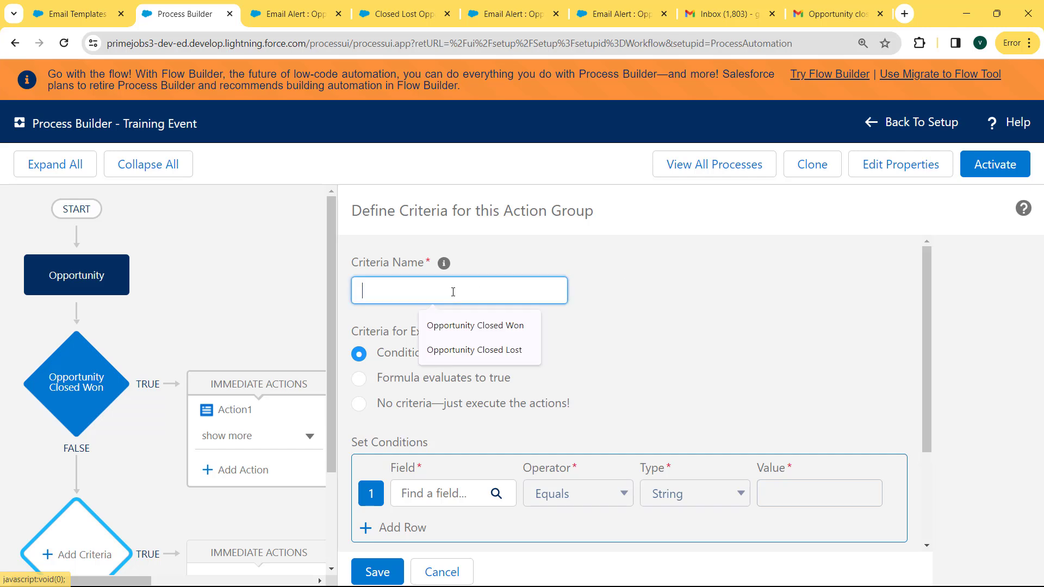
left_click(475, 351)
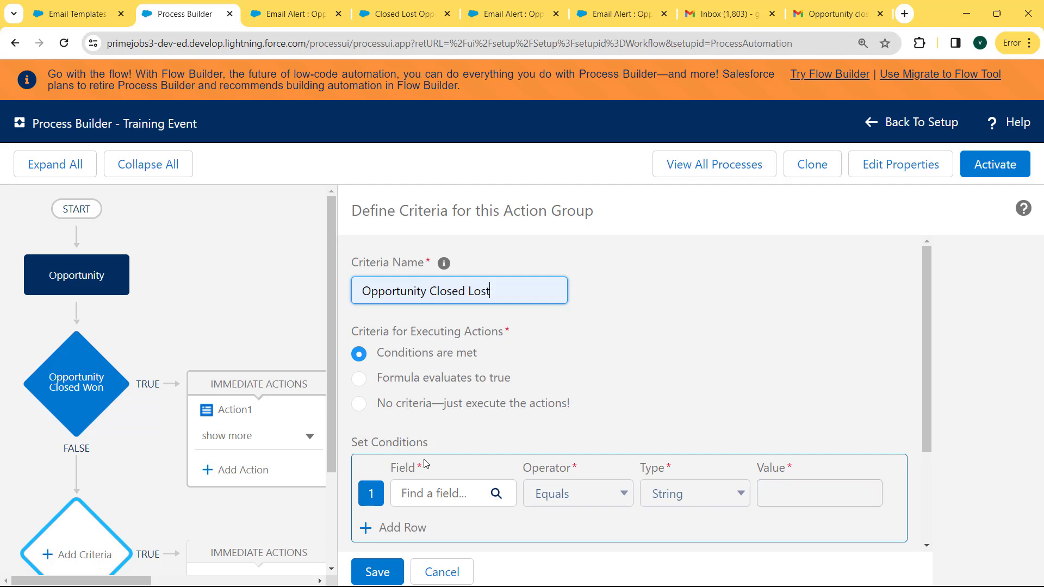
Set the first condition to the opportunity's Stage Equals the picklist value Closed Lost.
left_click(440, 497)
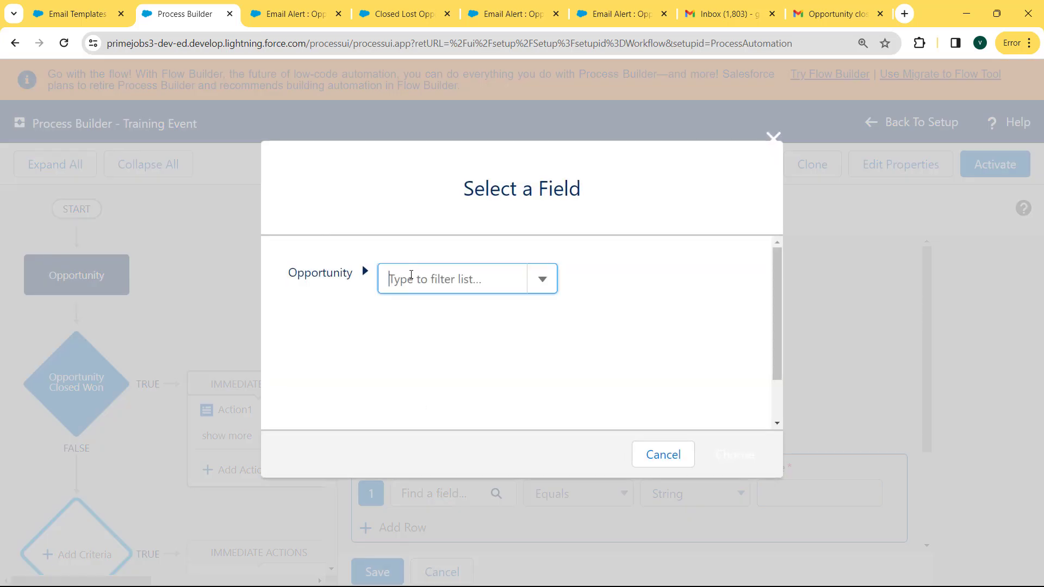
type("stage")
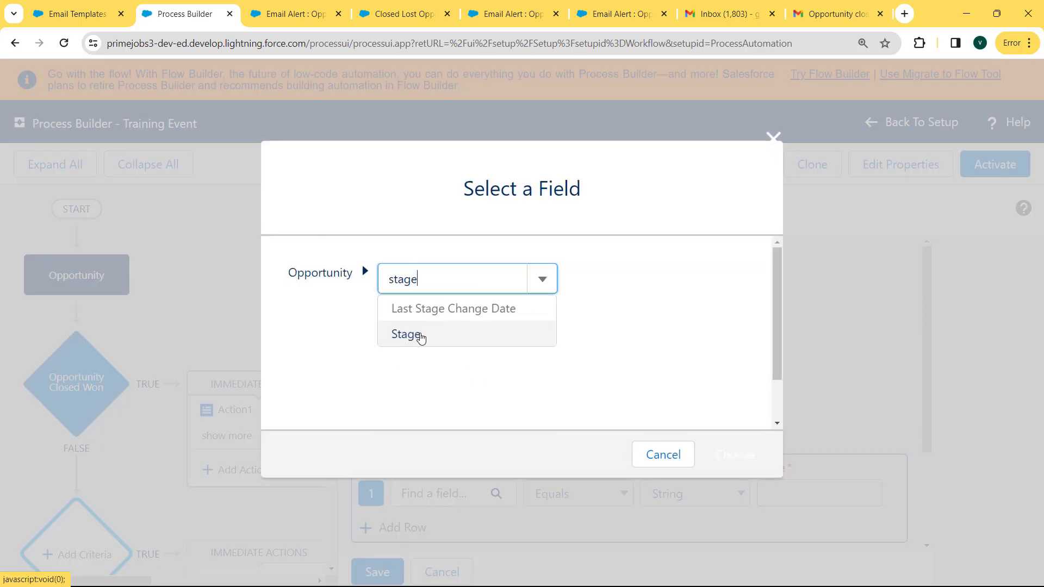
left_click(421, 336)
left_click(731, 450)
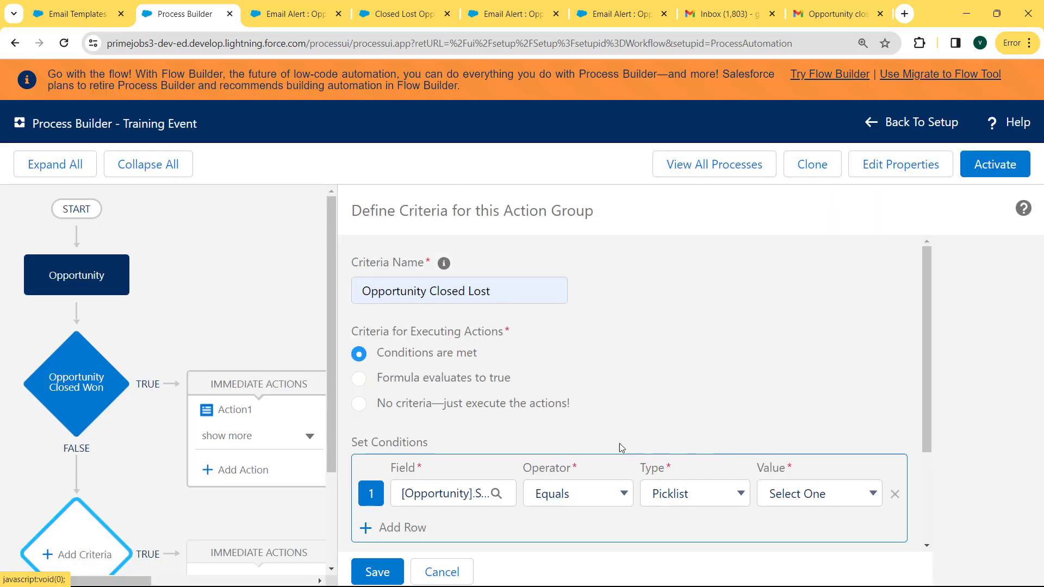
left_click(575, 493)
left_click(574, 374)
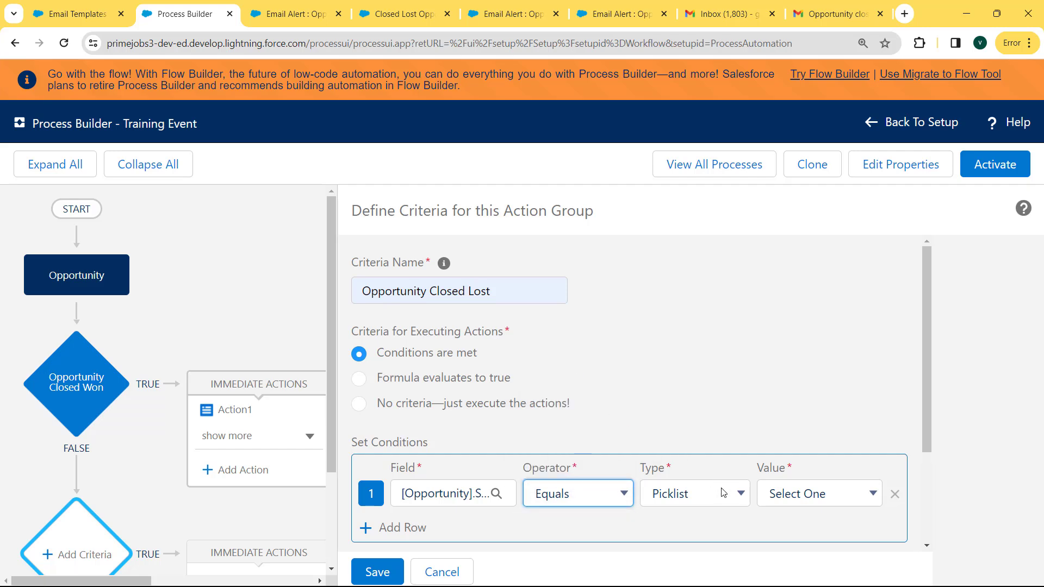
left_click(808, 495)
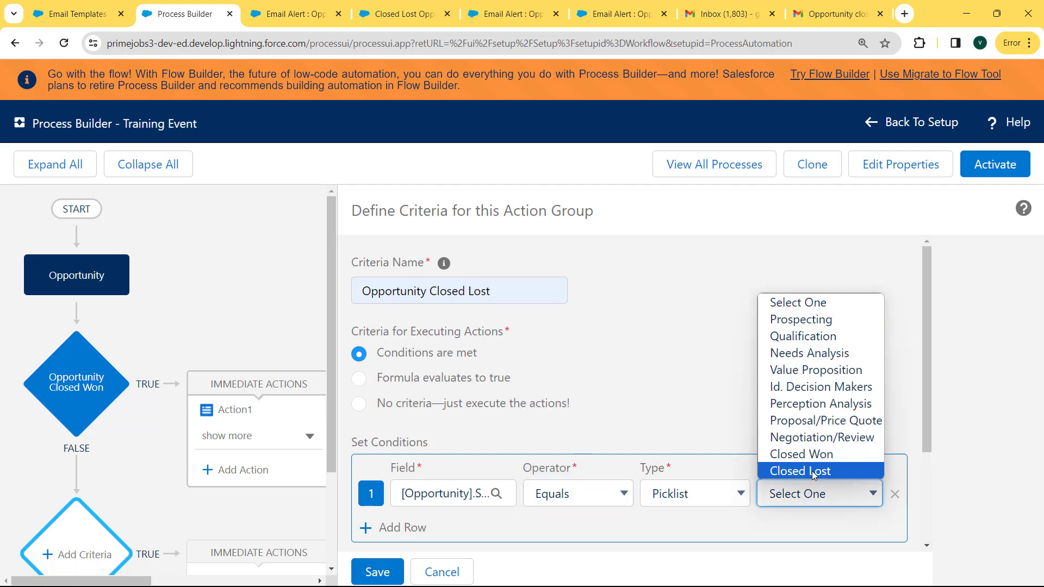
left_click(814, 472)
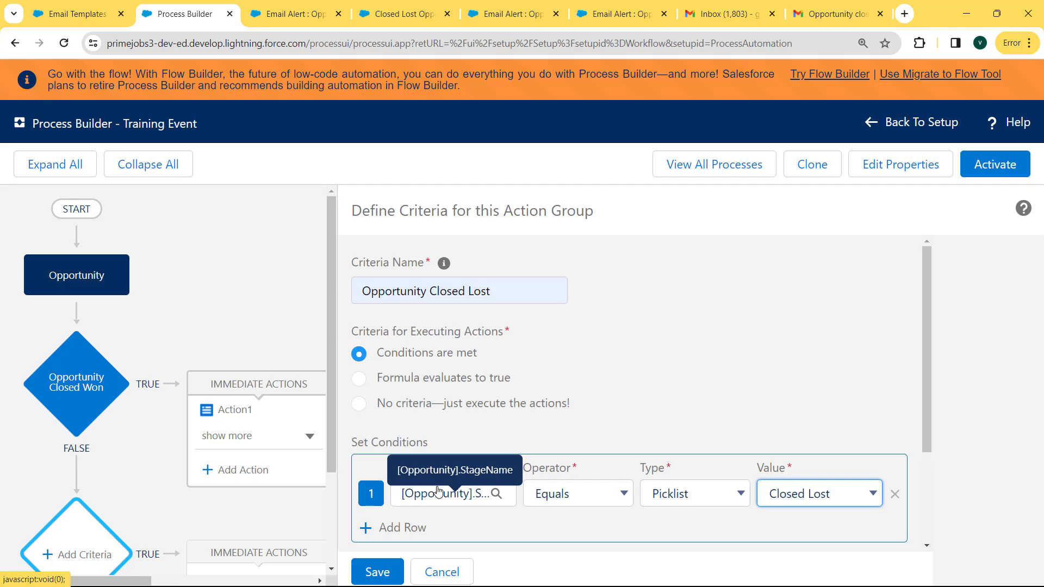
Add a second condition requiring the opportunity's Amount to be Greater than or equal to 10000, and save the criteria.
left_click(385, 526)
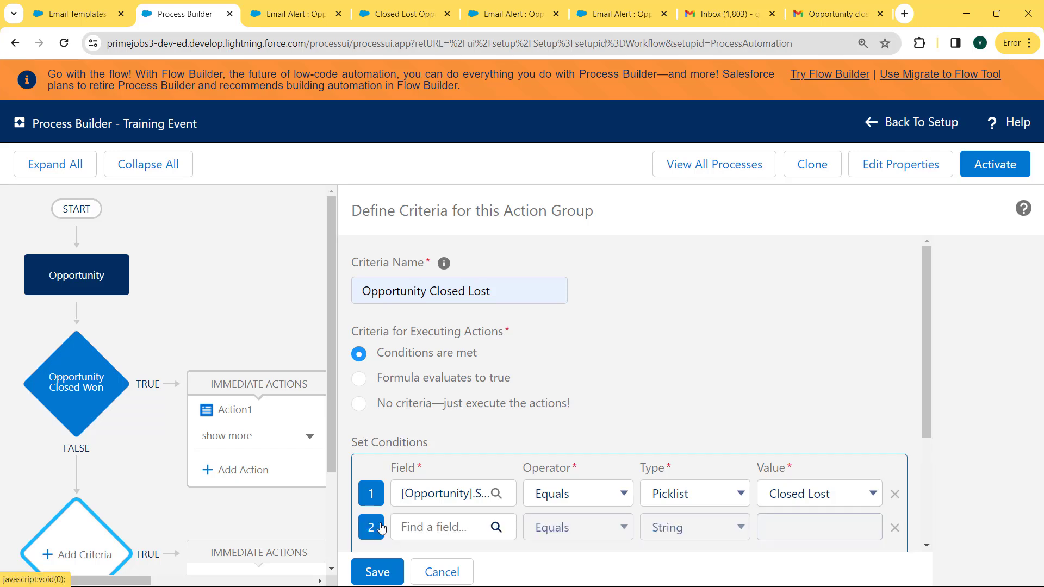
left_click(440, 527)
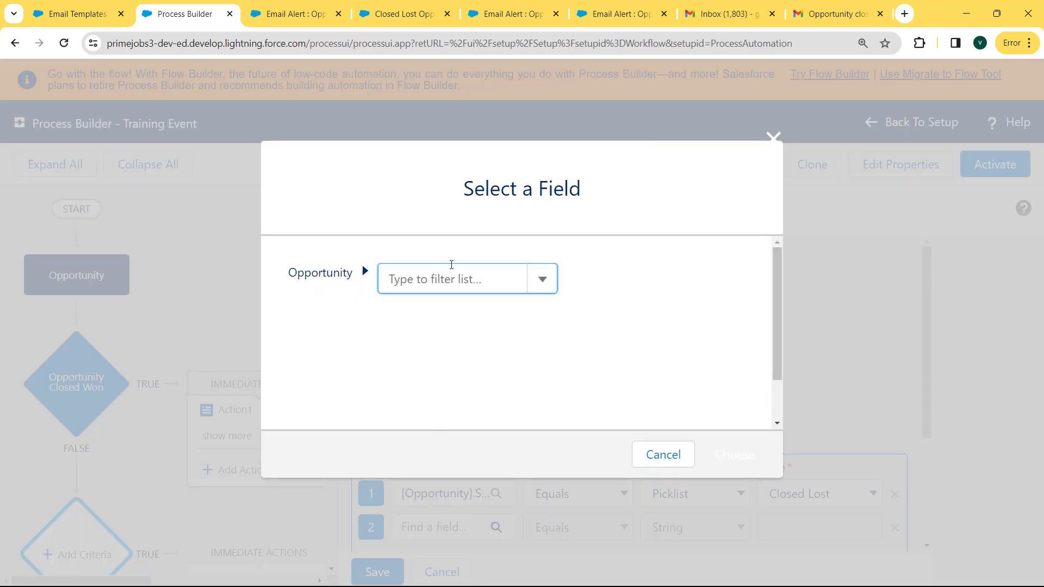
type("amount")
left_click(413, 308)
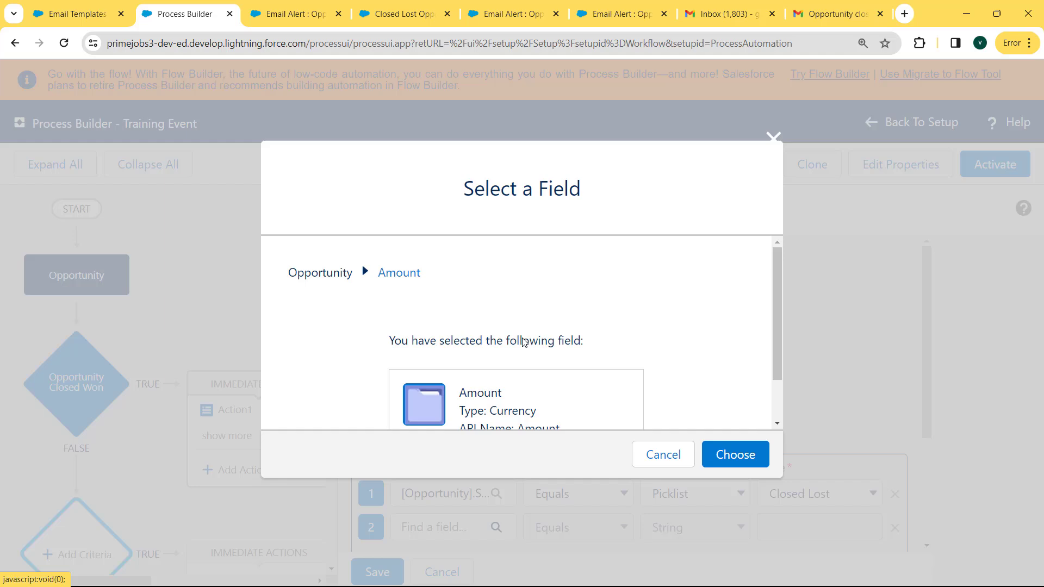
left_click(738, 455)
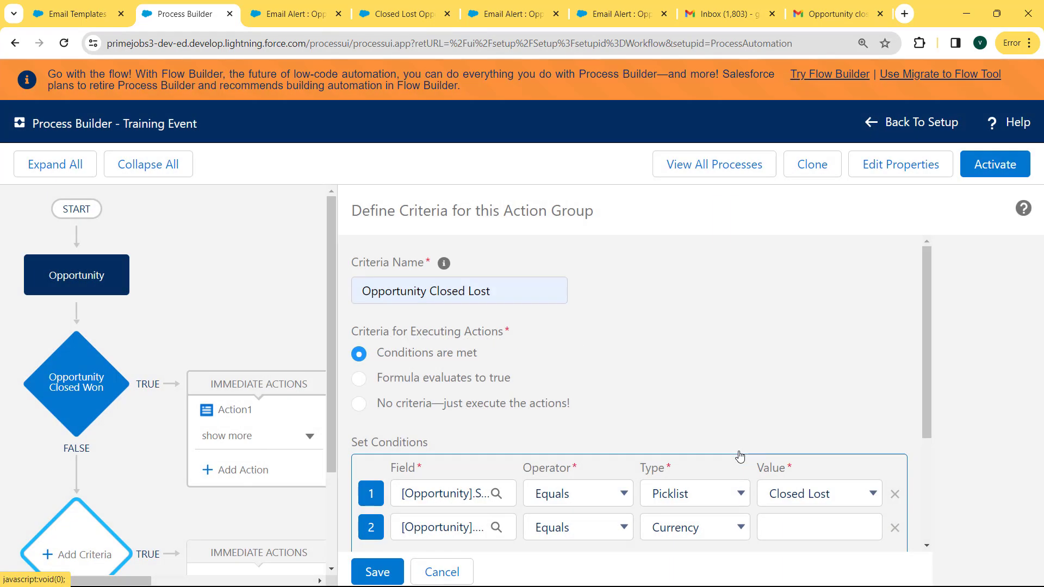
left_click(563, 530)
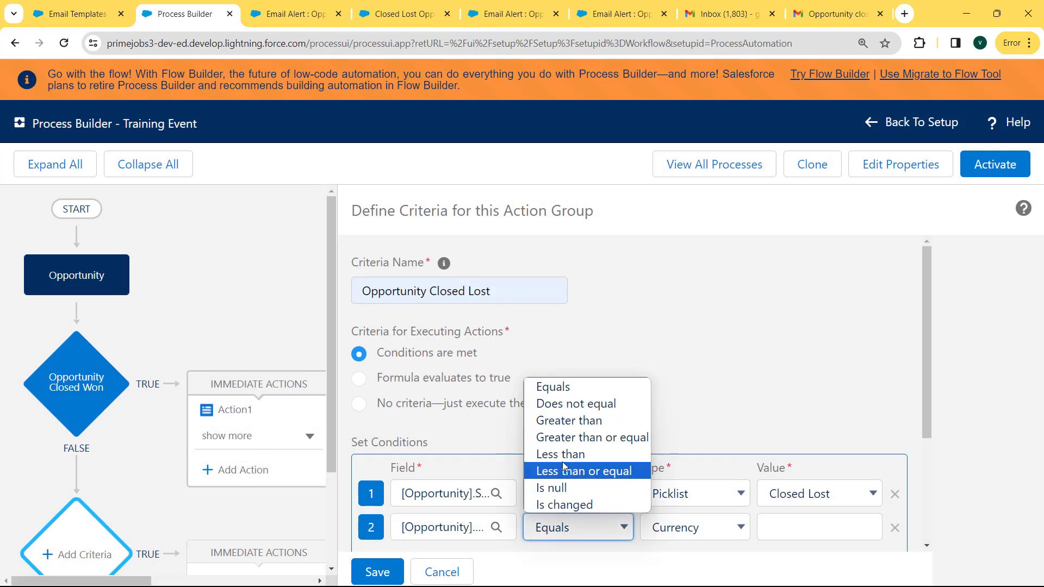
left_click(566, 438)
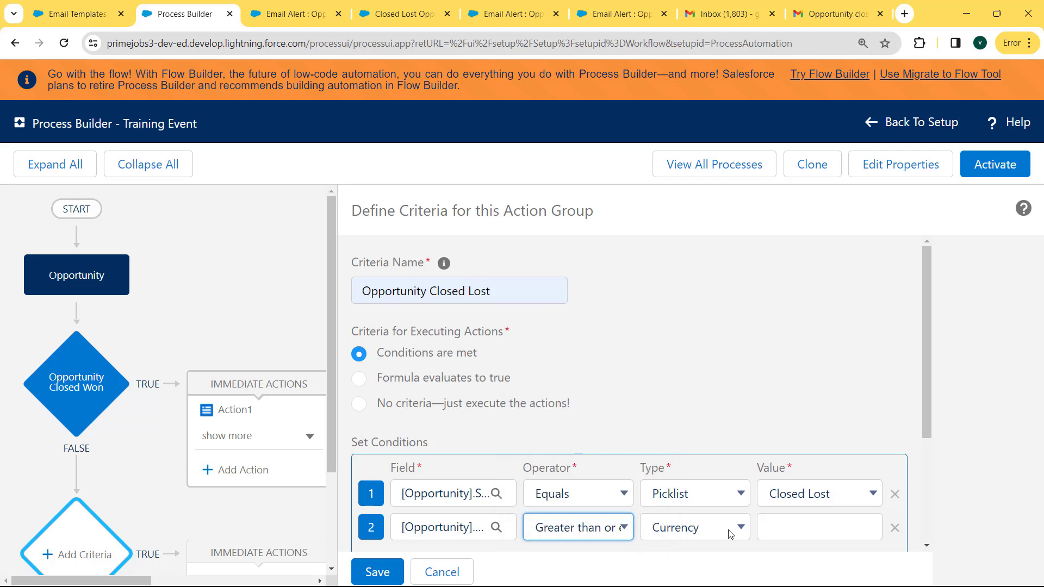
left_click(786, 530)
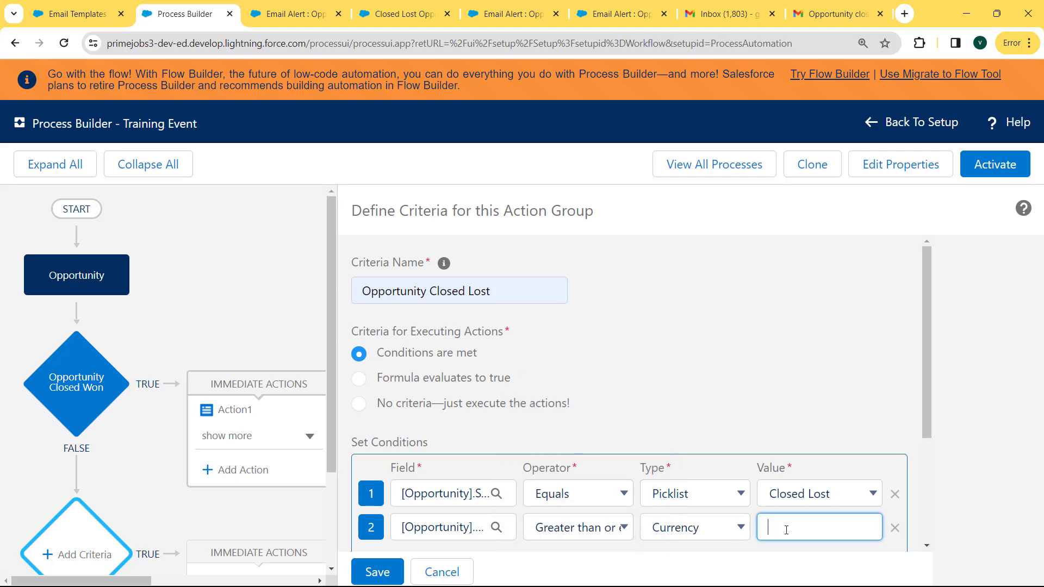
type("10000")
scroll(929, 494, "down", 3)
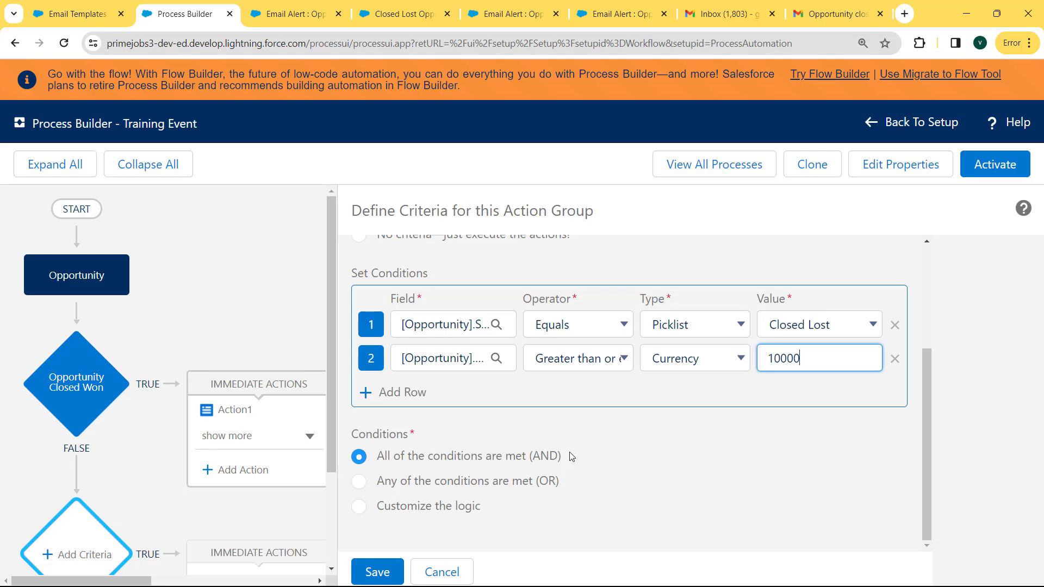
left_click(375, 570)
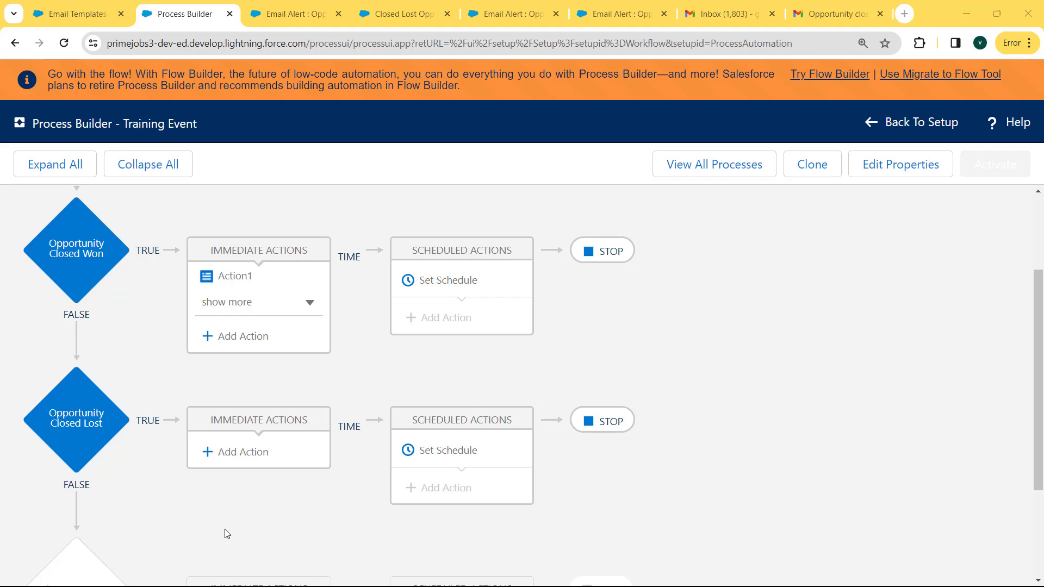
Add an Email Alerts action named "action4" to Opportunity Closed Lost using the Opportunity_deal_is_Lost alert, and save it.
left_click(243, 450)
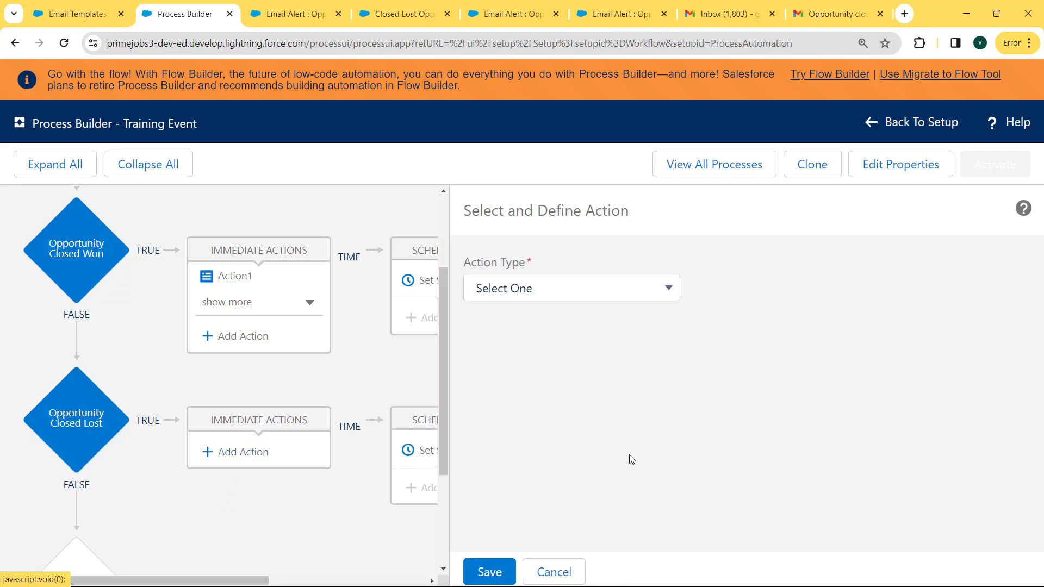
left_click(599, 291)
left_click(559, 366)
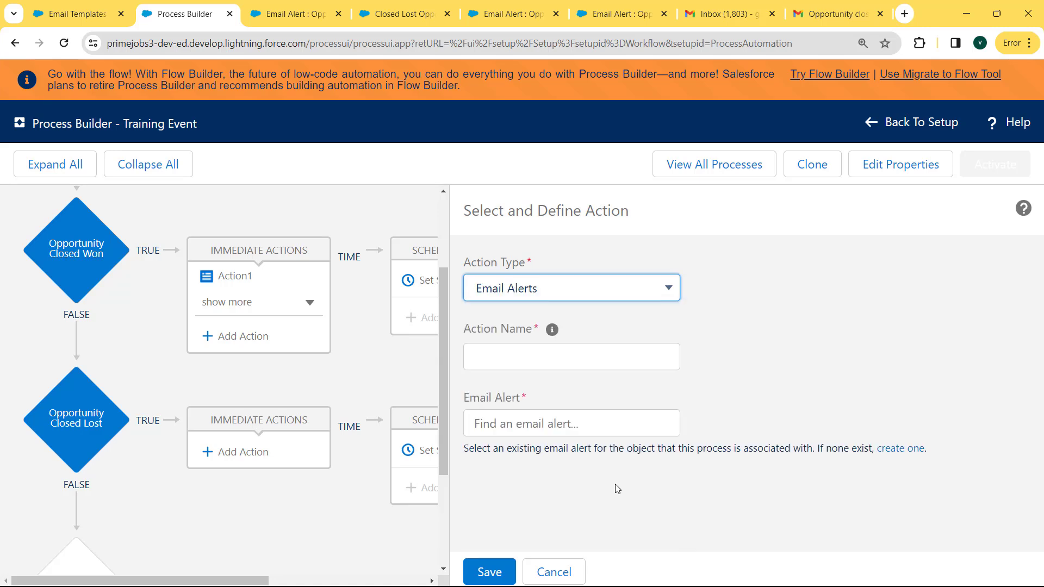
left_click(543, 358)
type("a")
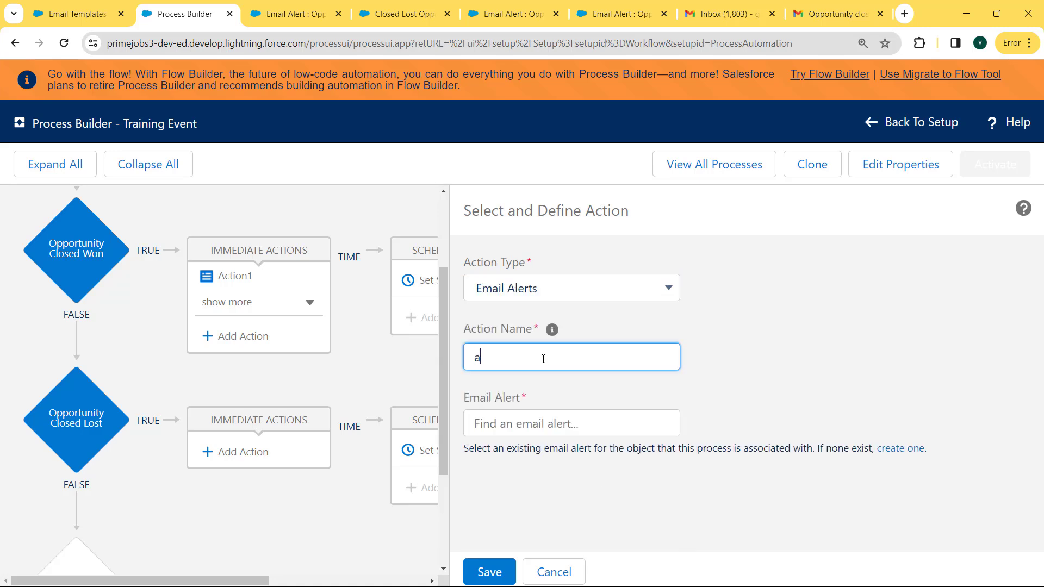
type("ction4")
left_click(540, 425)
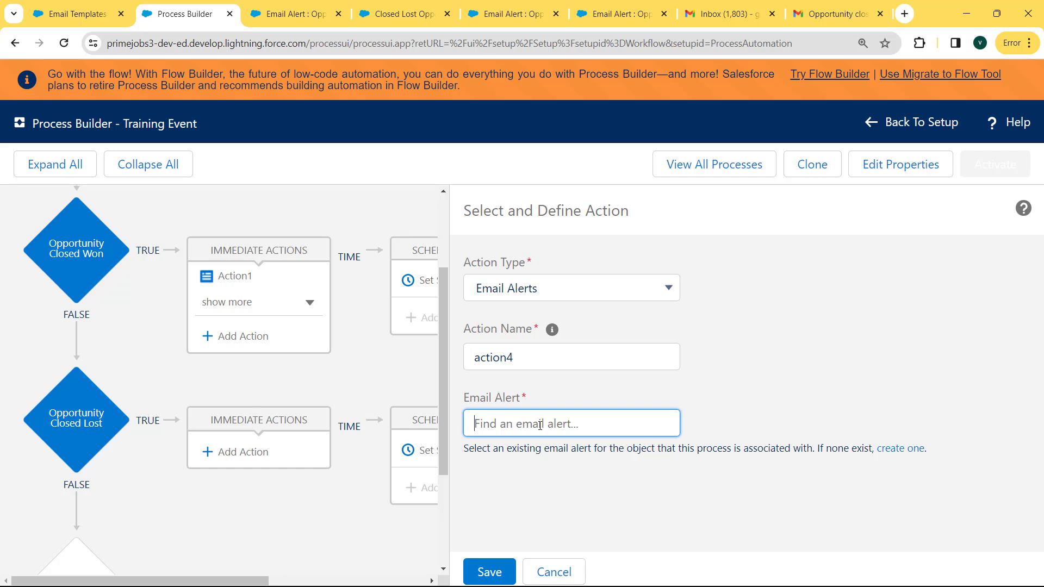
type("oppo")
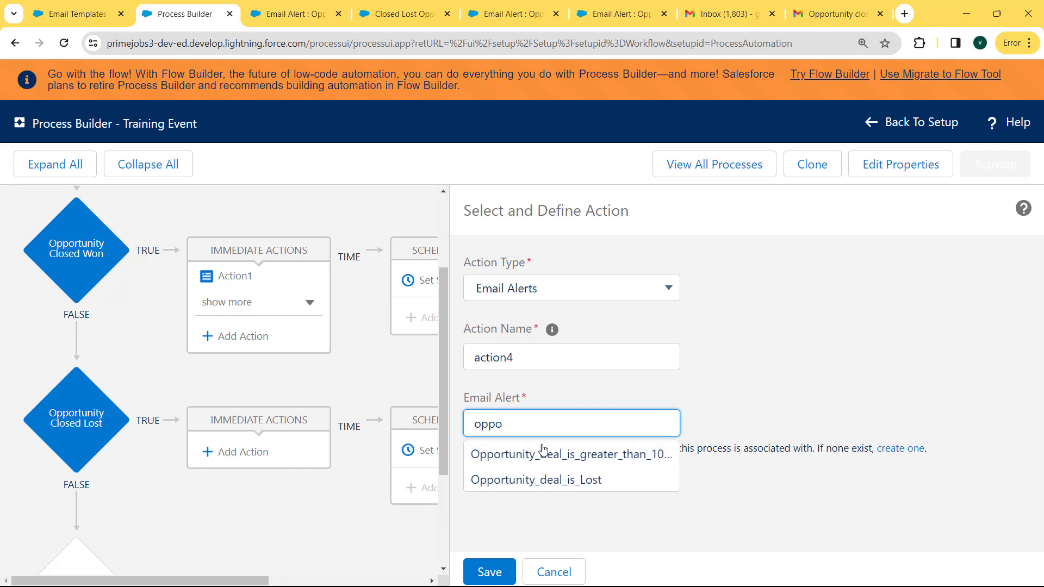
left_click(546, 479)
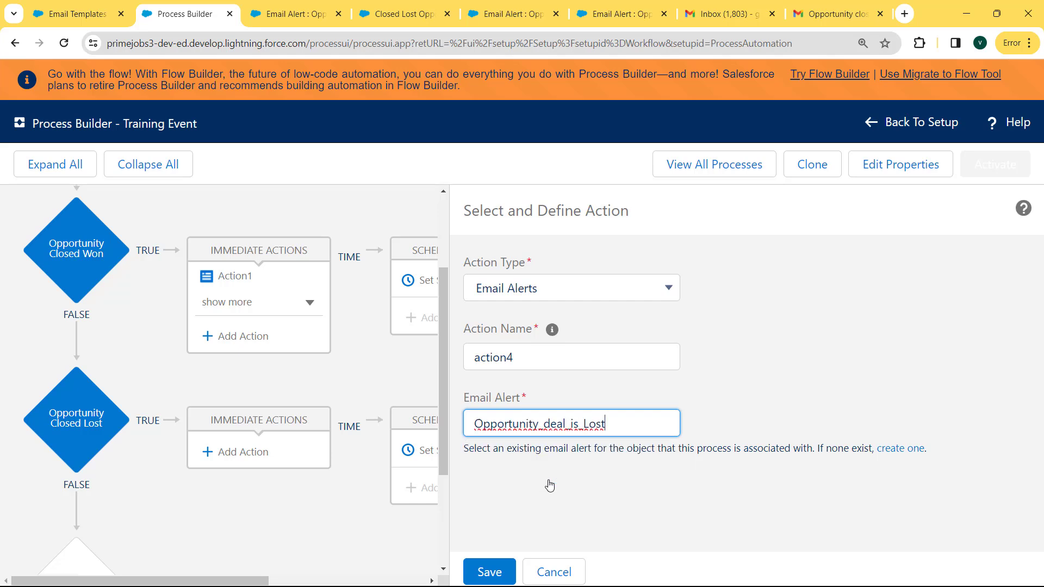
left_click(479, 570)
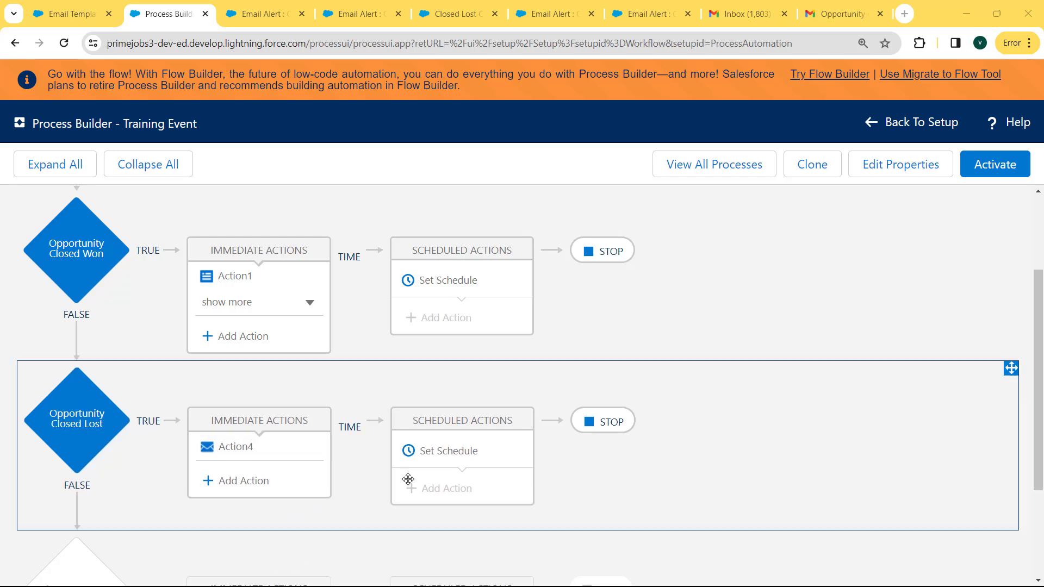
Activate the Training Event process and confirm the version activation.
left_click(1007, 170)
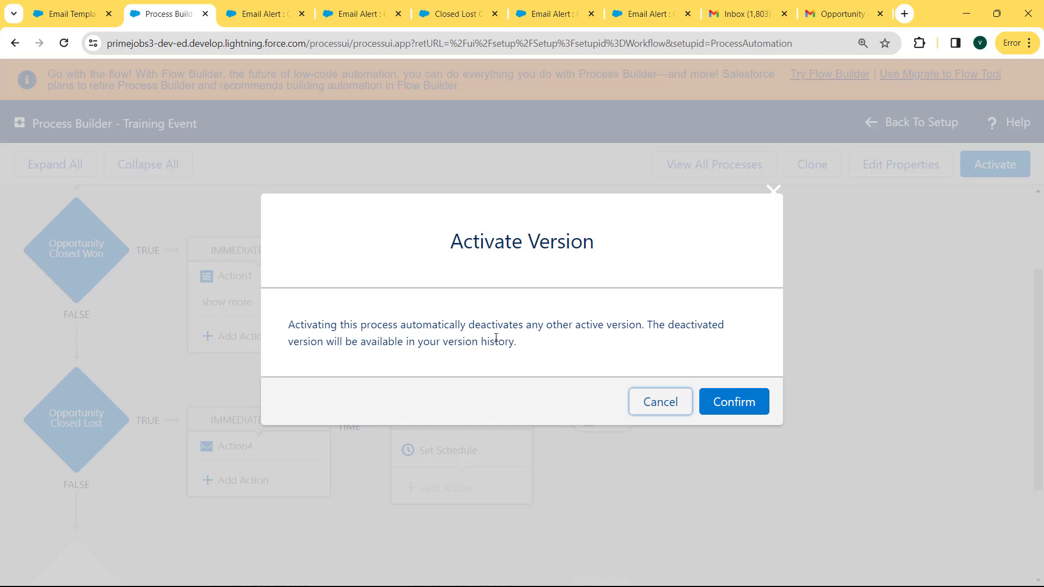
left_click(737, 403)
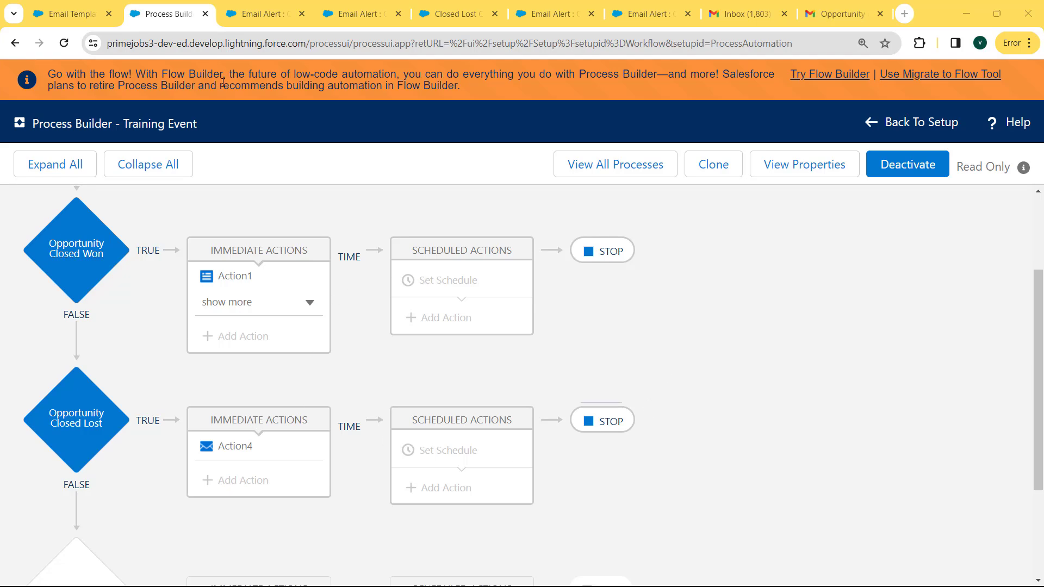
Go to Opportunities from the full list of Salesforce tabs and start a new opportunity.
left_click(272, 20)
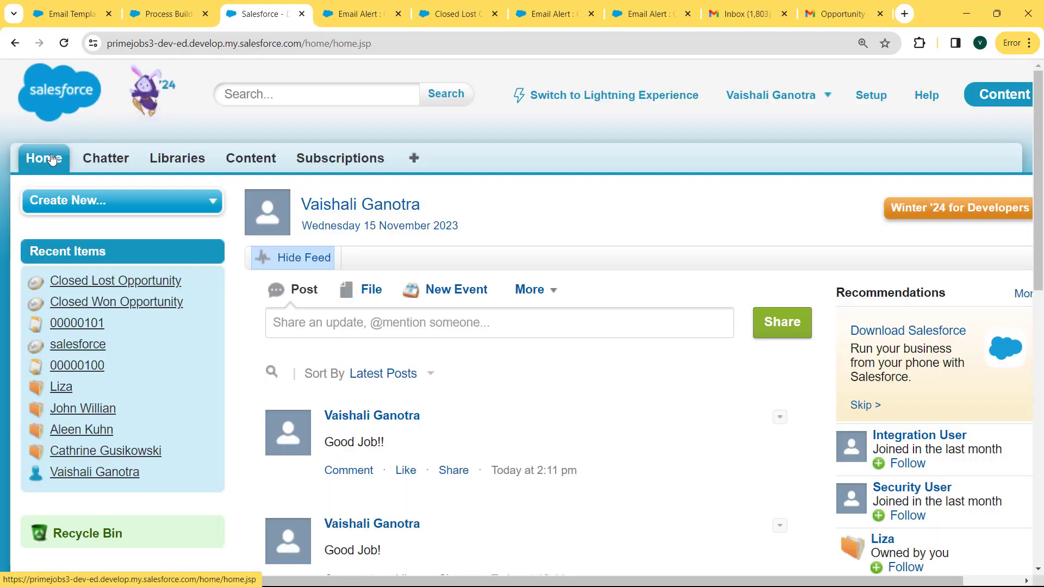
left_click(52, 159)
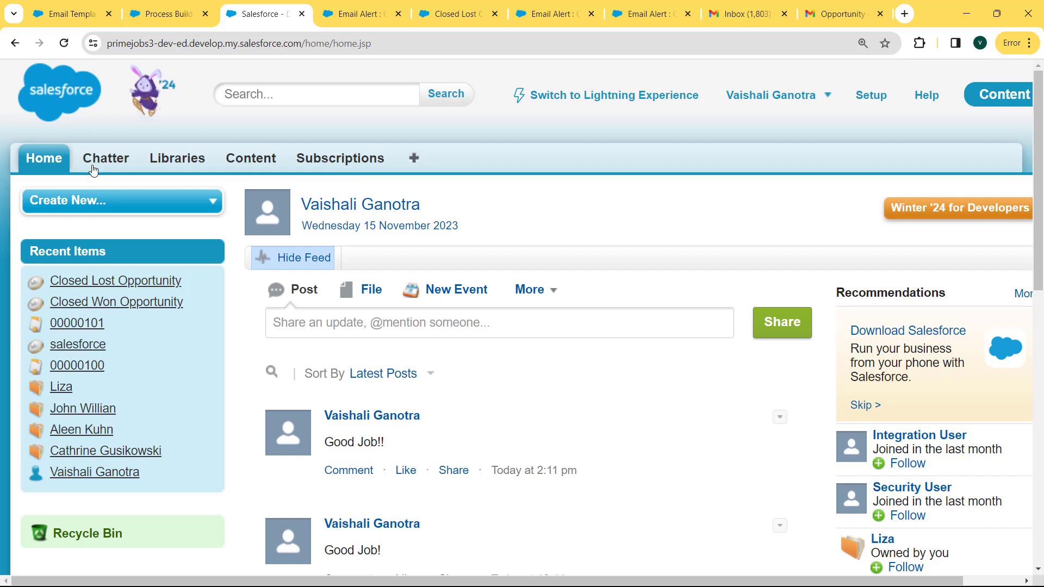
left_click(415, 158)
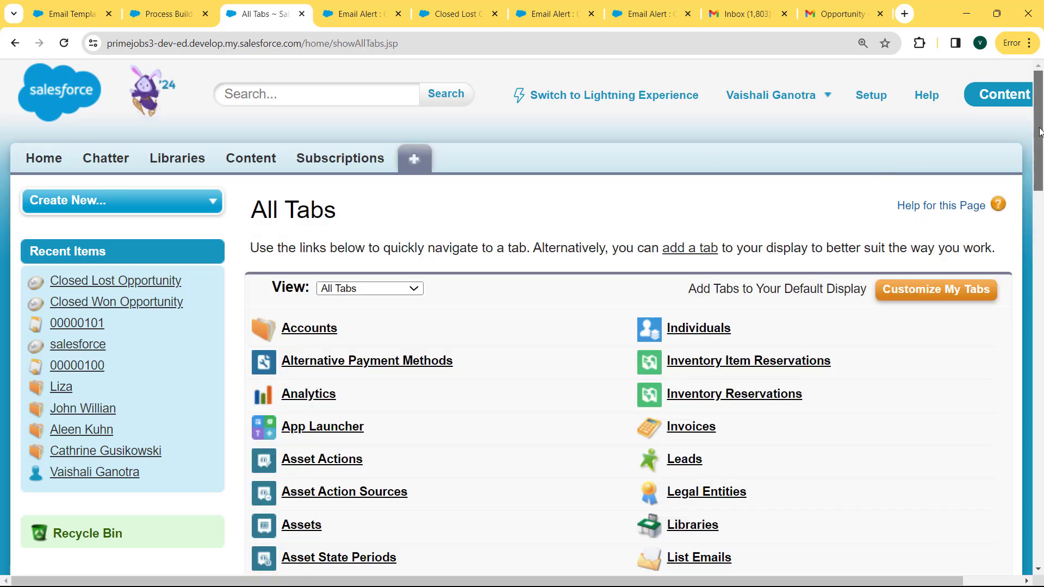
left_click_drag(1039, 132, 1039, 249)
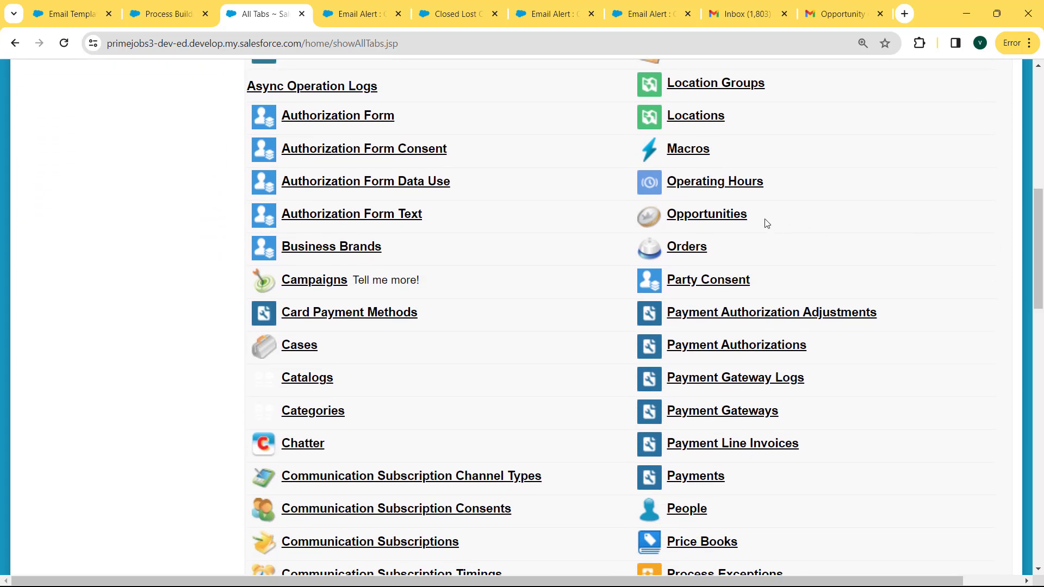
left_click(721, 217)
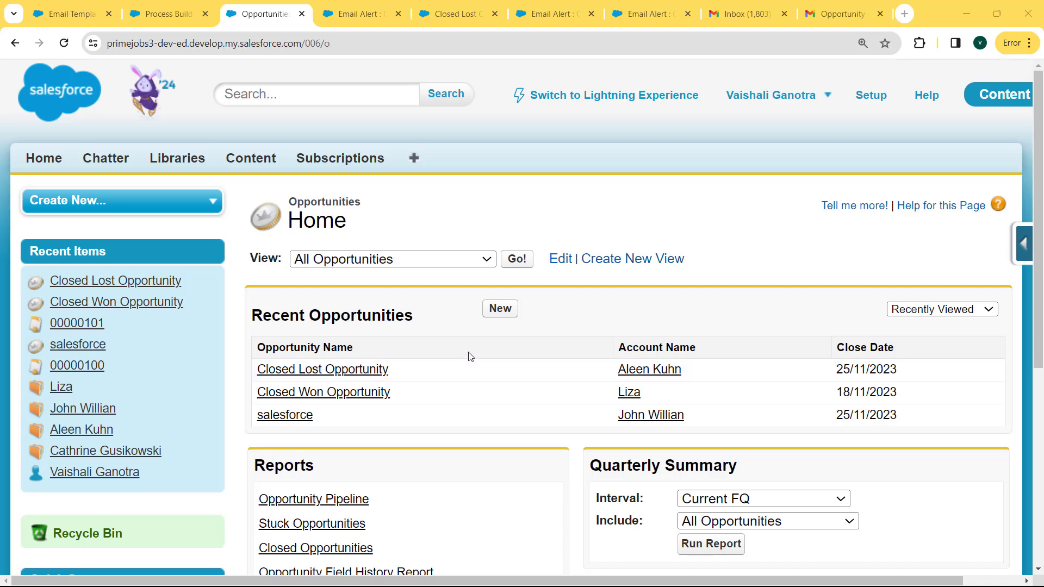
left_click(500, 314)
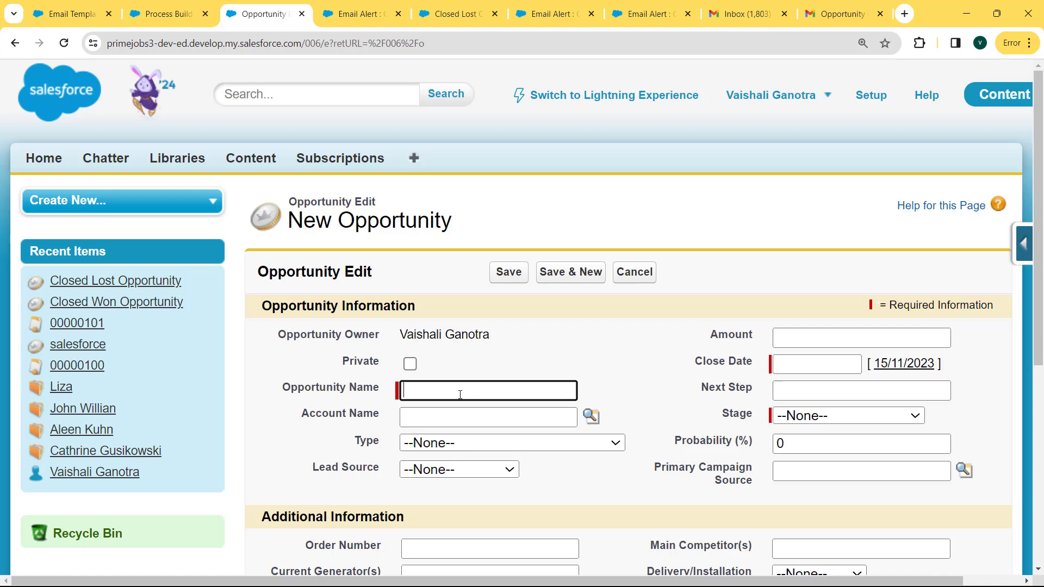
Name the opportunity "Closed Won Opportunity" and look up the Customer - Channel account as its account.
type("Closed")
left_click(456, 413)
left_click(590, 417)
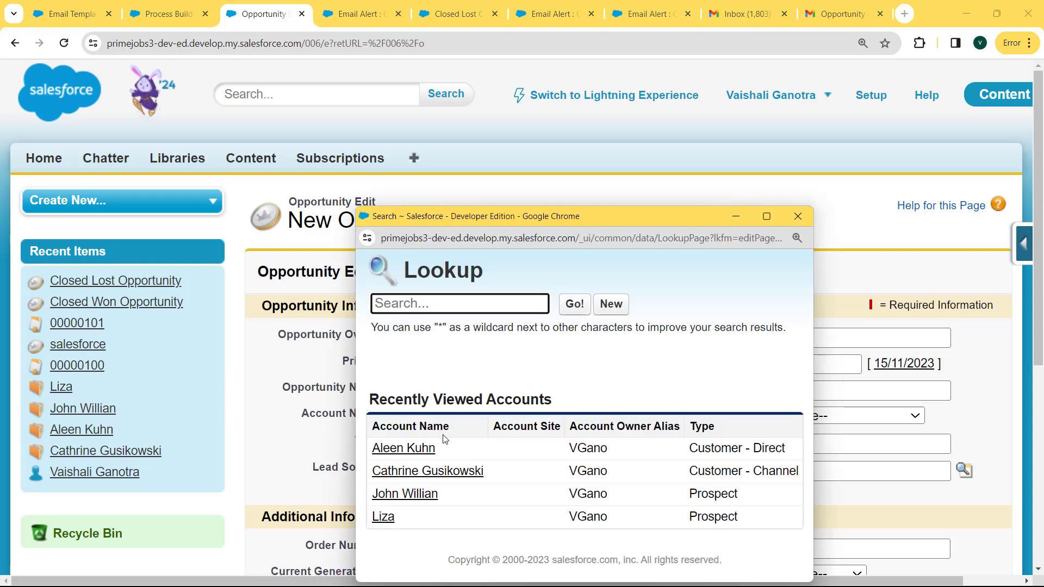
left_click(409, 473)
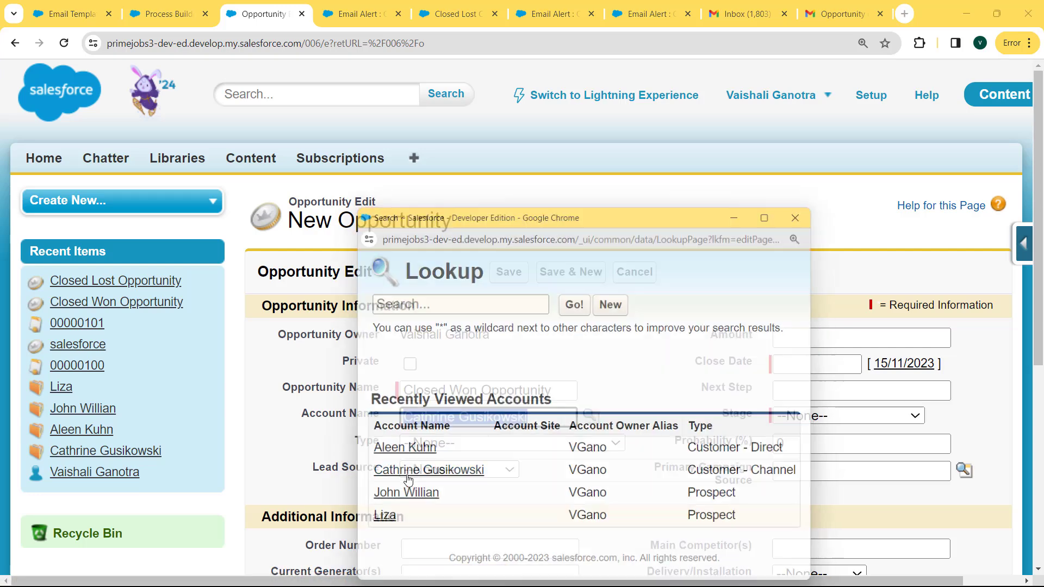
Set the amount to 11000, the close date to 18/11/2023 and the stage to Closed Won, and save the opportunity.
left_click(822, 341)
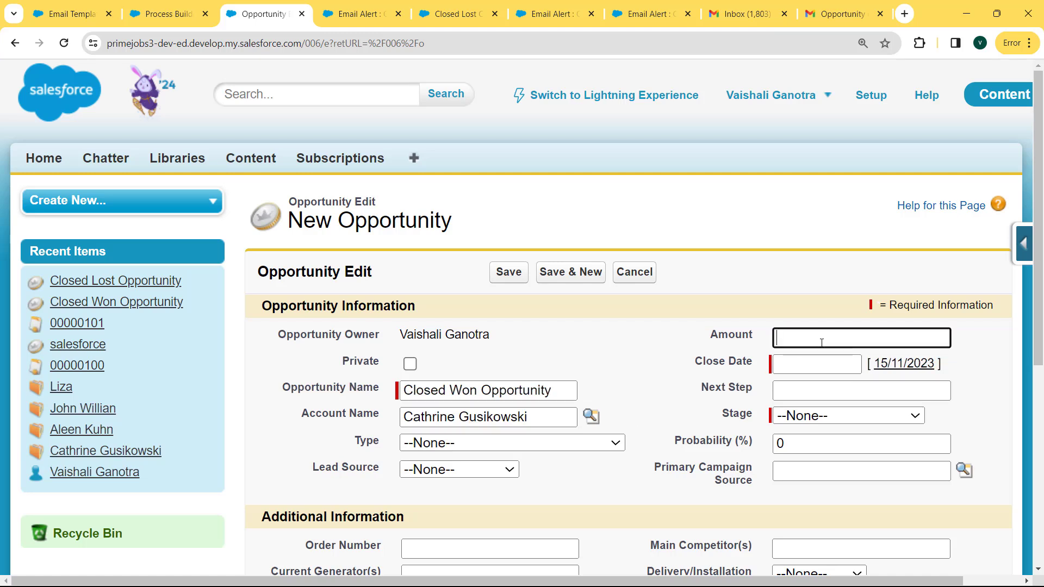
type("11000")
left_click(816, 364)
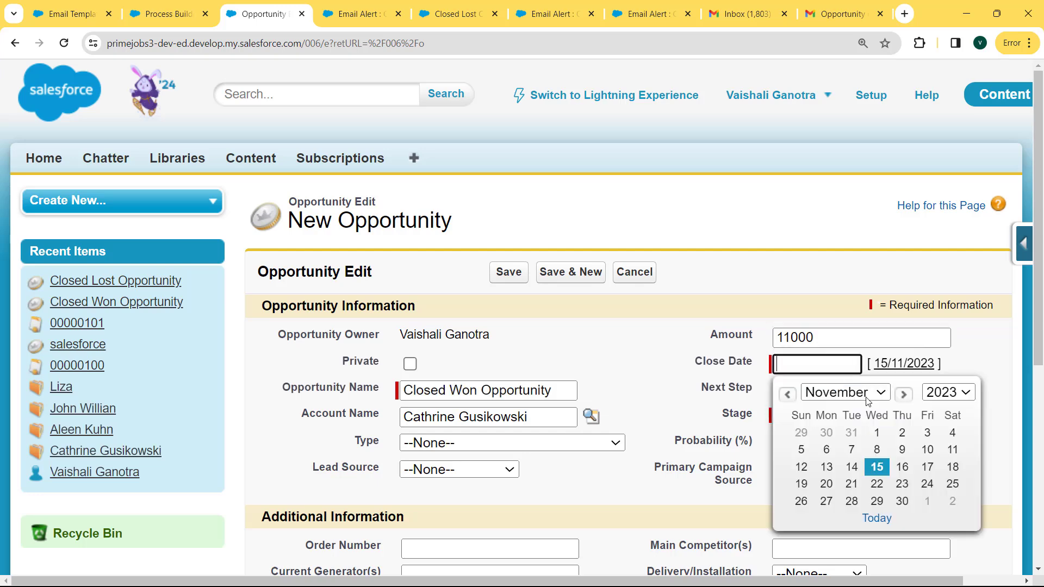
left_click(952, 467)
left_click(825, 417)
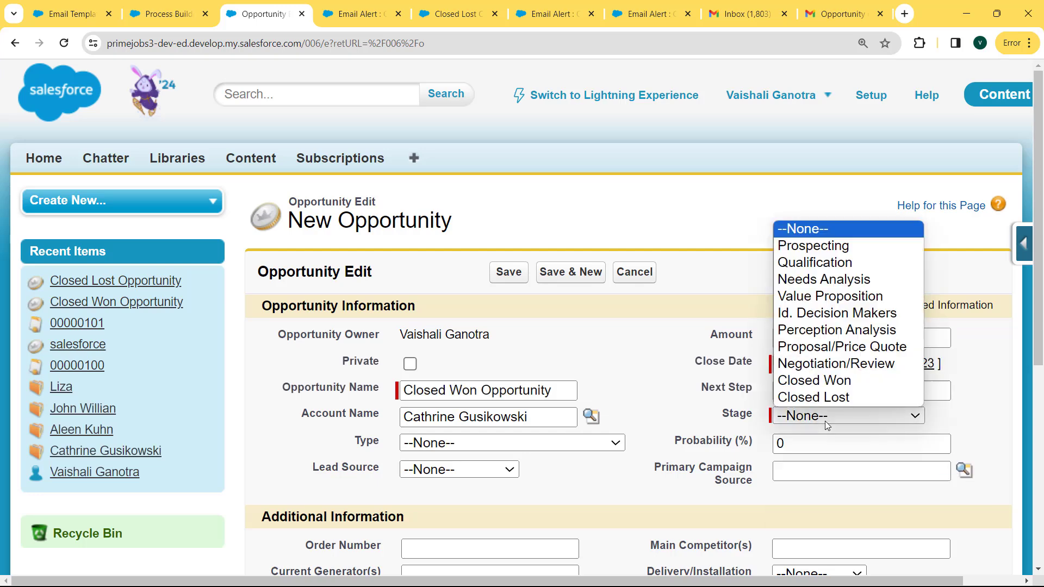
left_click(836, 380)
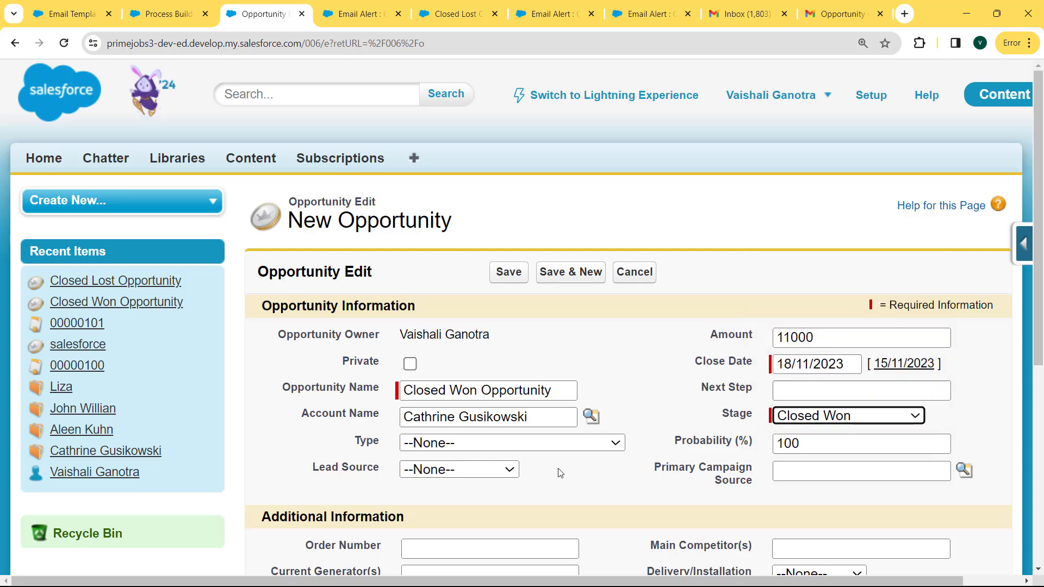
left_click(507, 276)
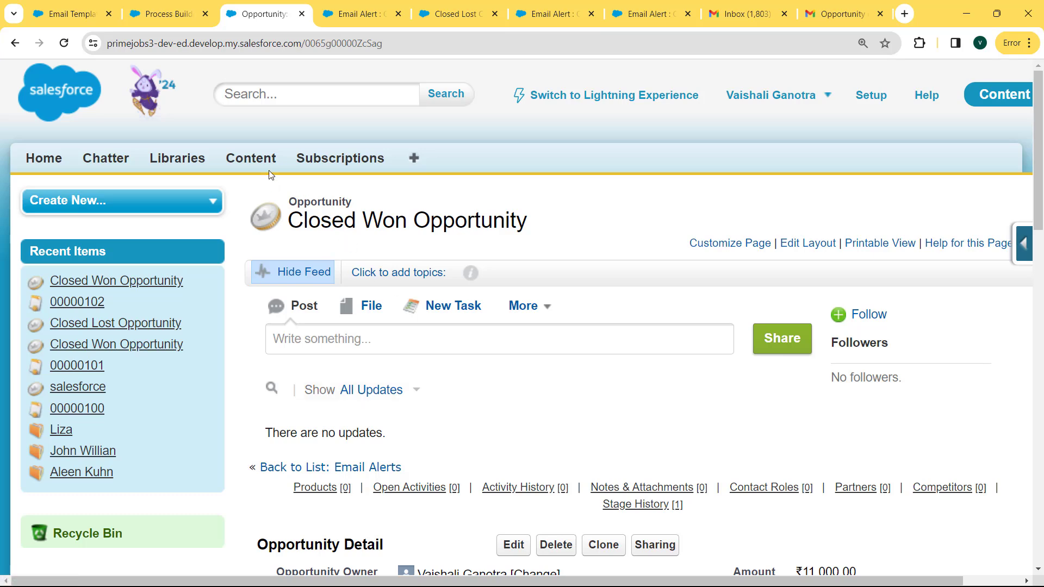
Open the Contracts page from the full list of tabs to check for the automatically created contract.
left_click(414, 161)
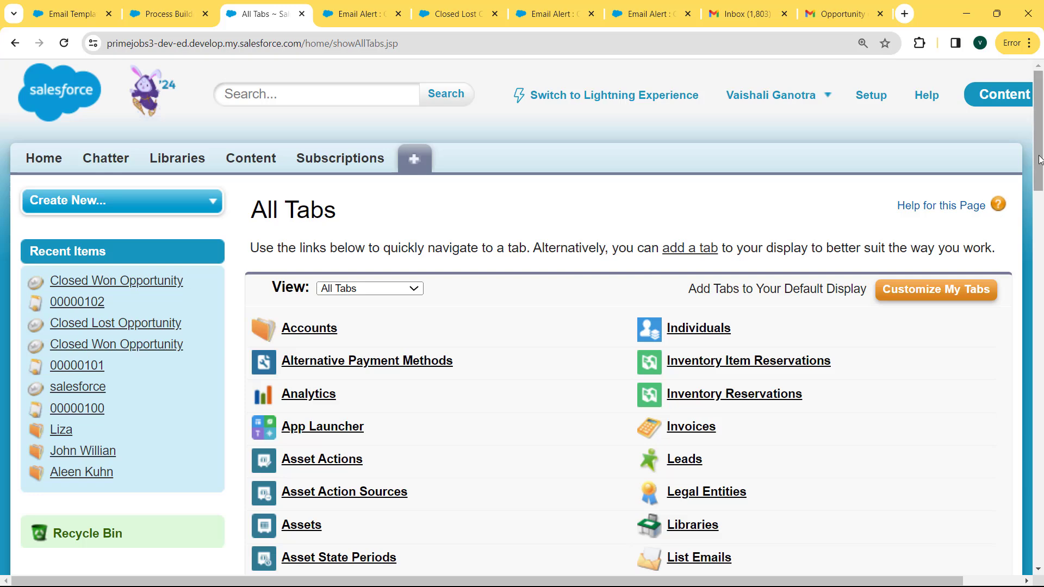
left_click_drag(1039, 160, 1043, 326)
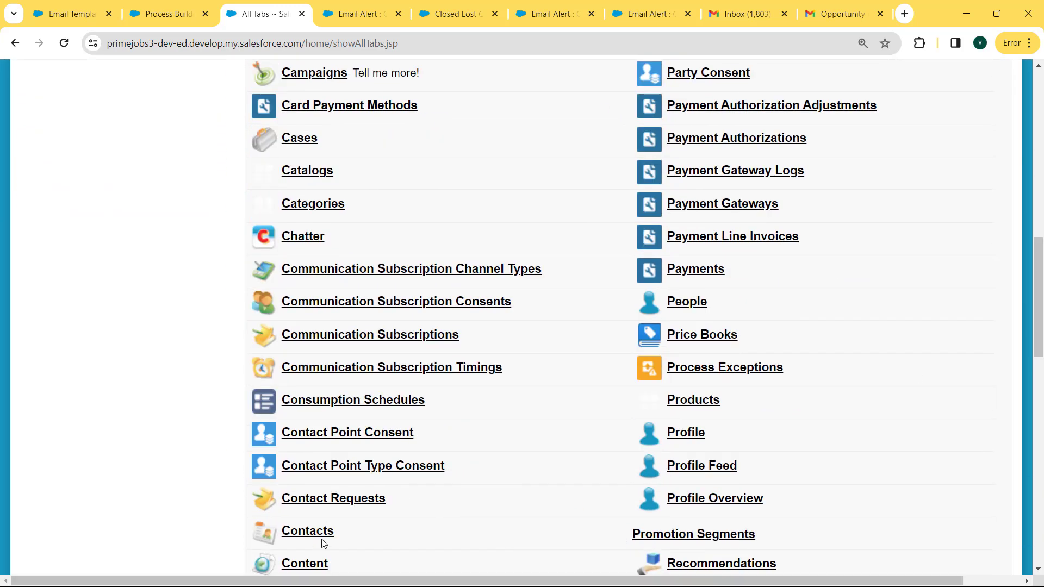
scroll(320, 462, "down", 3)
left_click(320, 462)
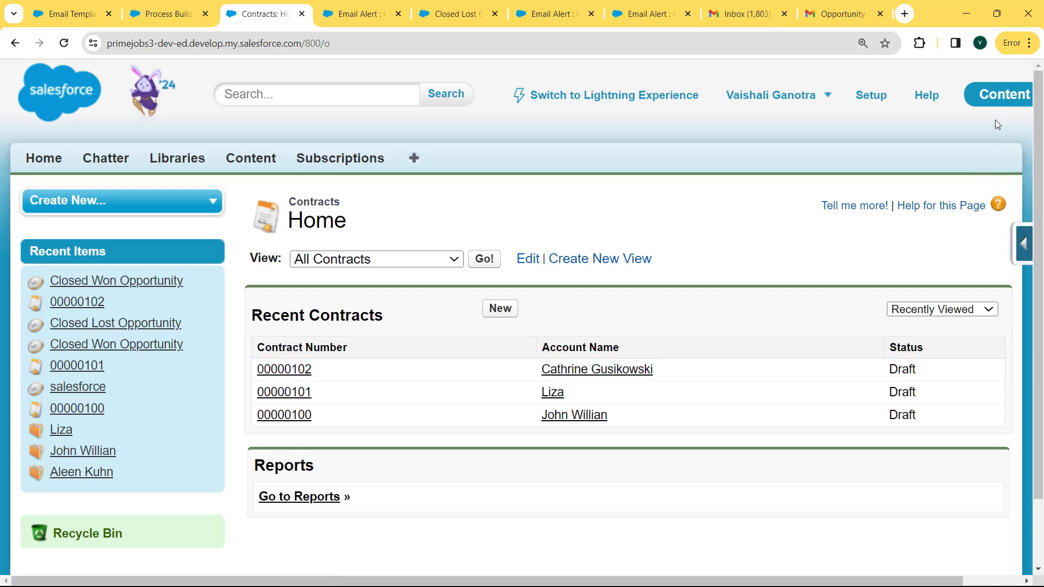
Switch to Gmail and open the newest "opportunity closed won" email to check the alert.
left_click(841, 17)
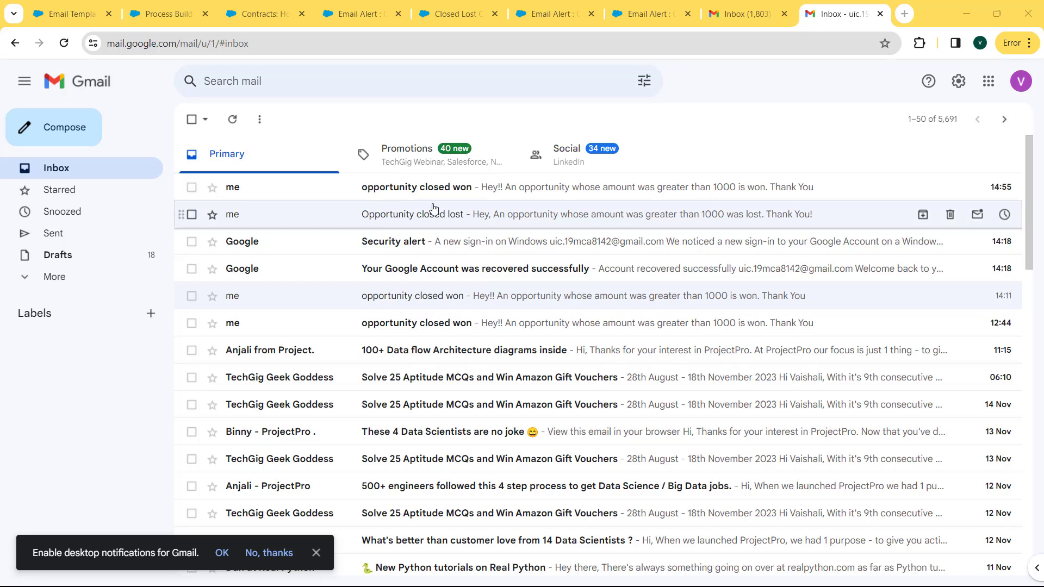
left_click(477, 194)
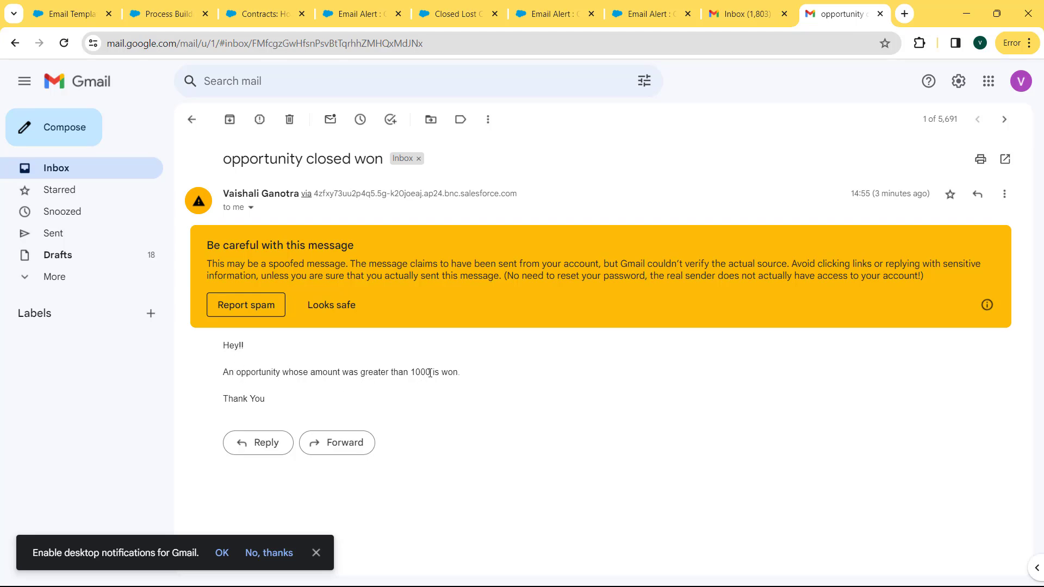
Return to Salesforce and open the Chatter feed to check the post made by the process.
left_click(278, 16)
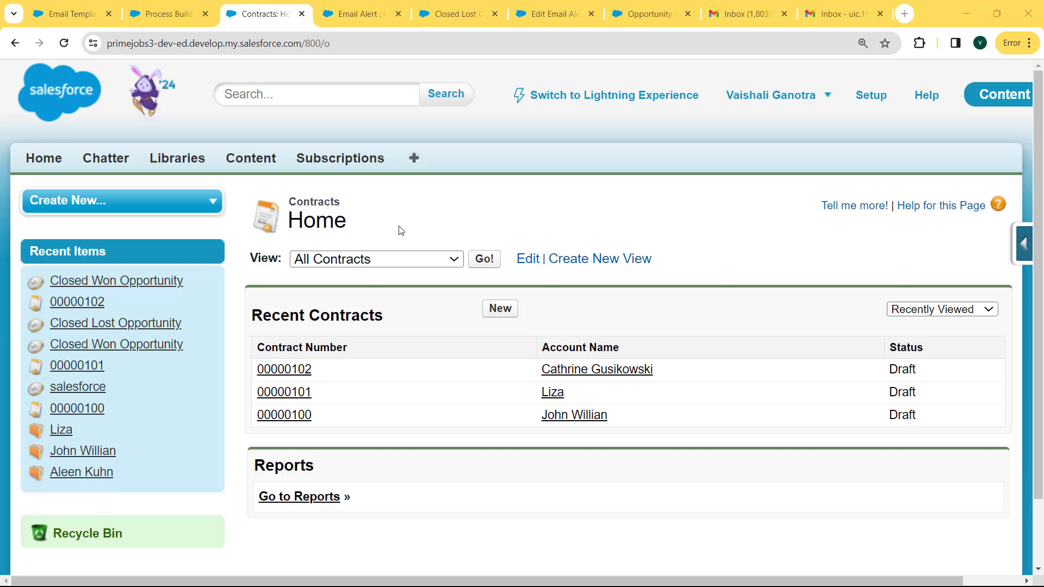
left_click(414, 159)
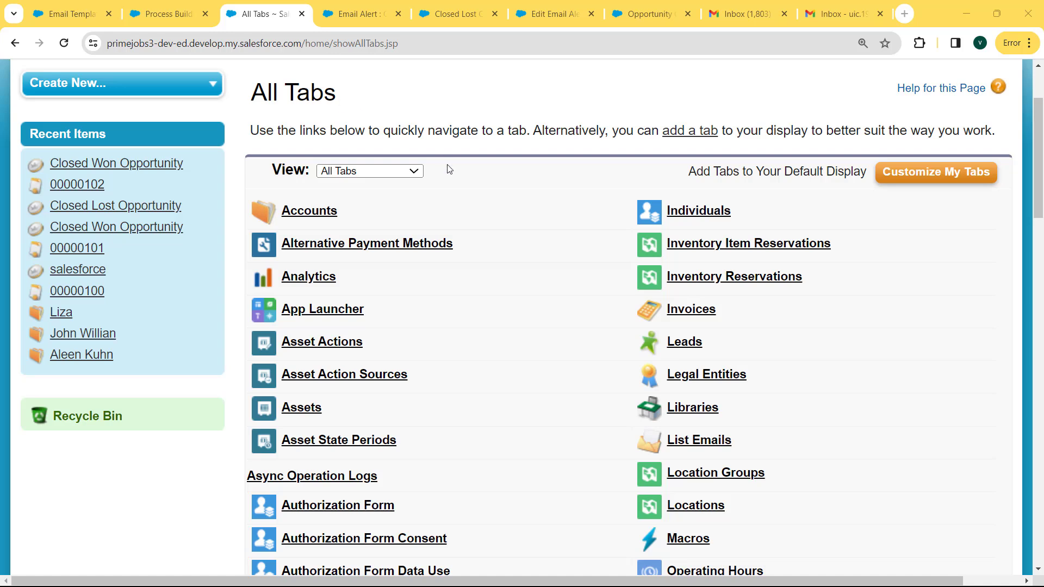
left_click_drag(1040, 137, 1041, 227)
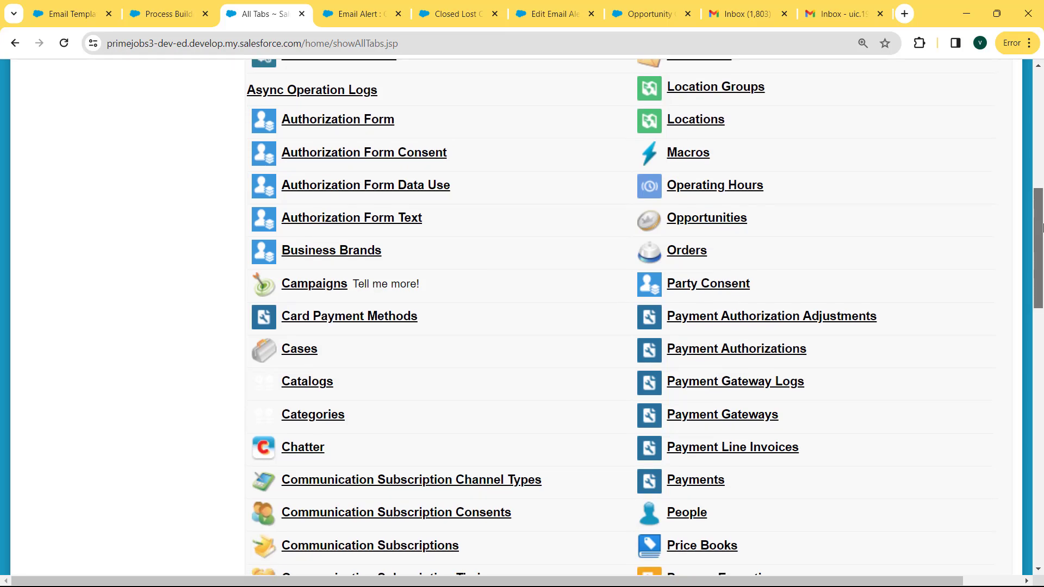
left_click(309, 450)
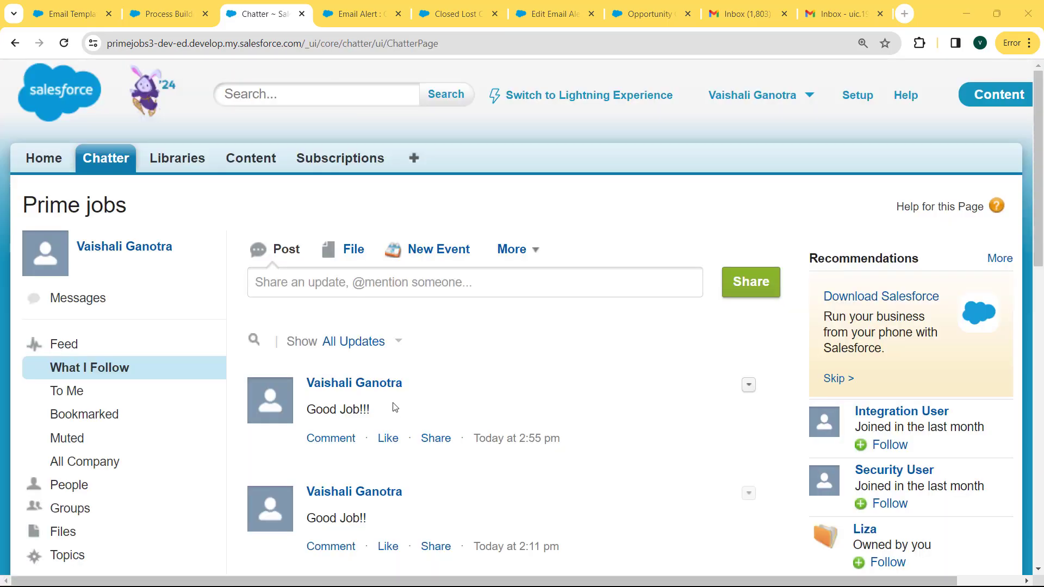
left_click_drag(377, 408, 288, 341)
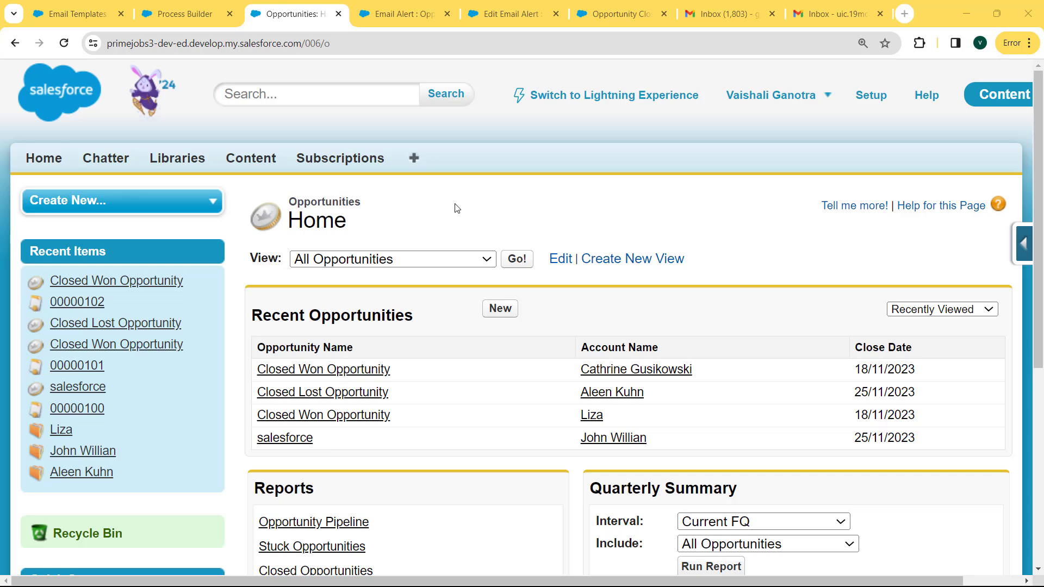
Start a new opportunity named "Closed Lost Opportunity" and link it to the last account among the recently viewed accounts.
left_click(499, 310)
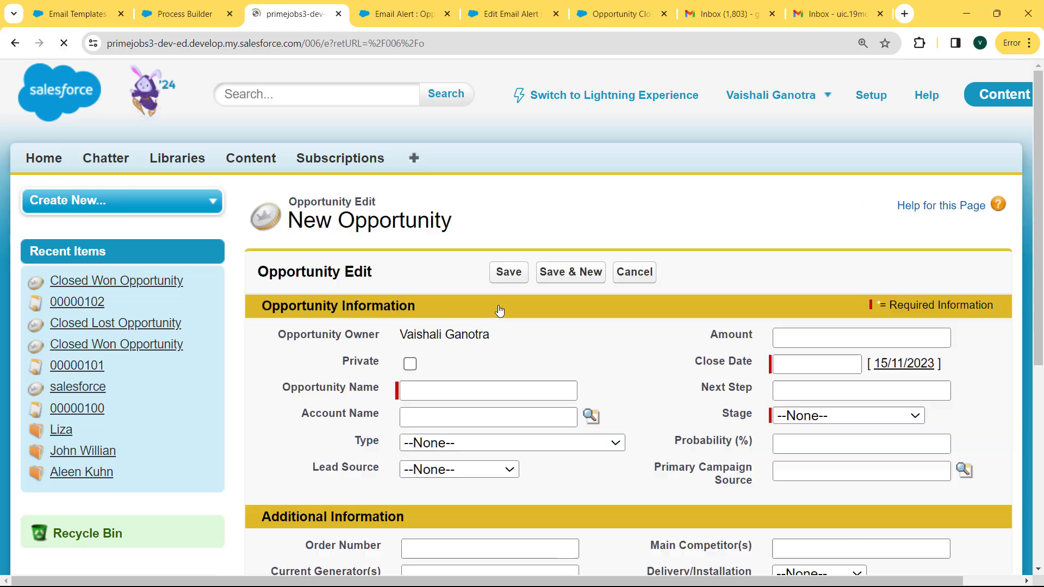
left_click(474, 387)
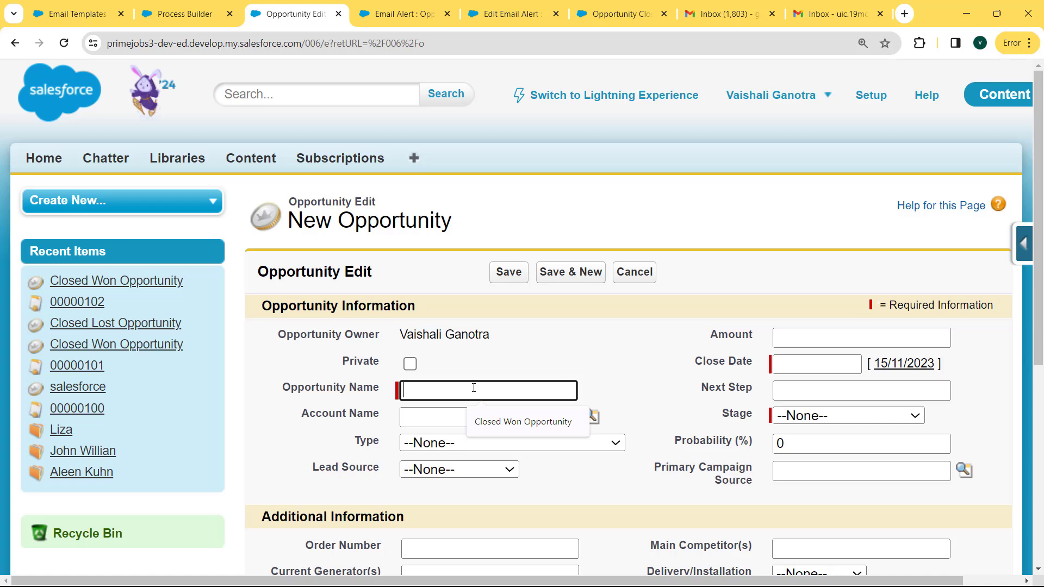
type("Closed Lost Opportunity")
left_click(591, 416)
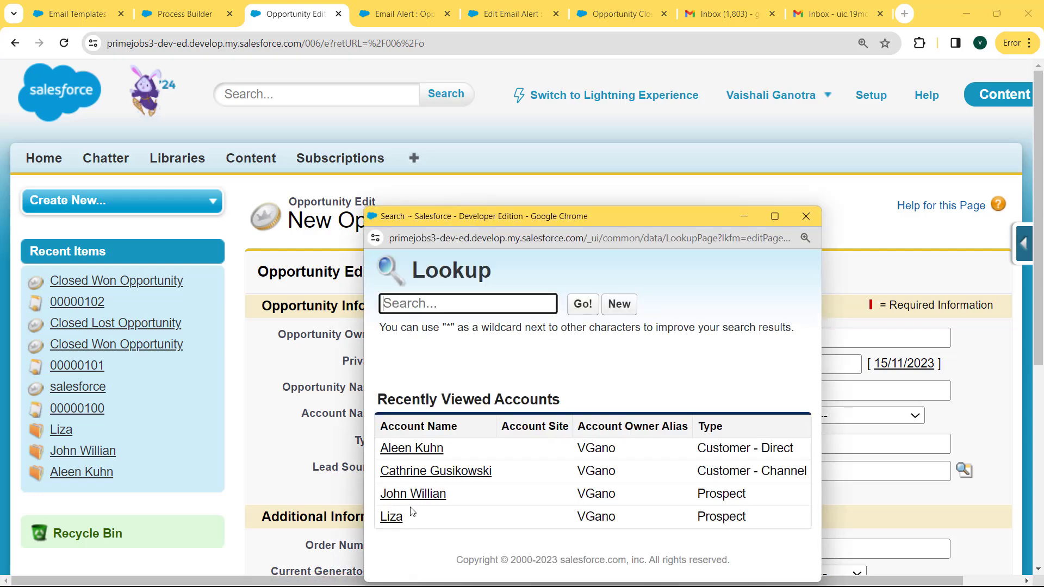
left_click(408, 517)
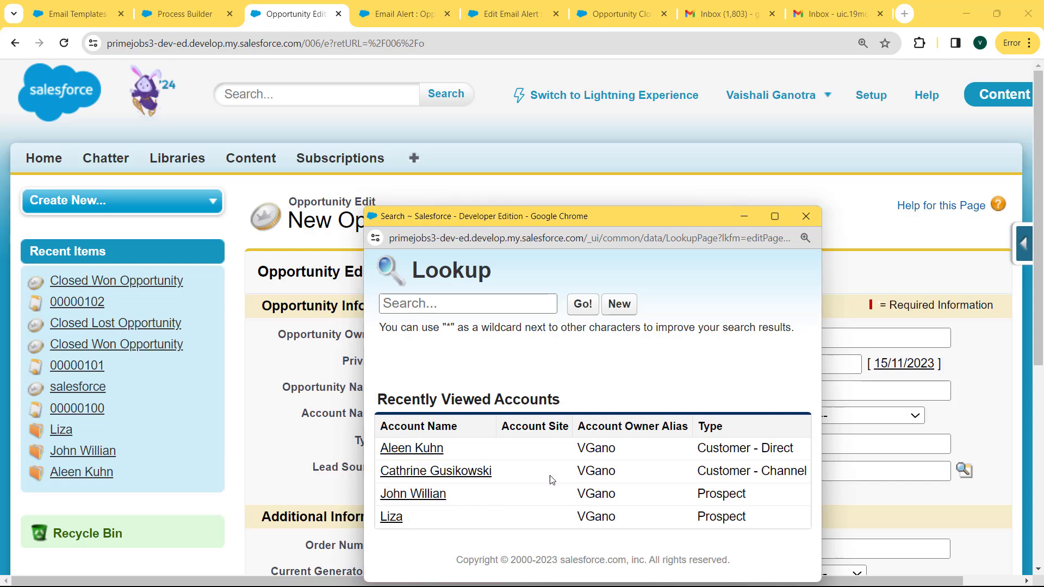
left_click(391, 516)
Set the amount to 12000, the close date to 18/11/2023 and the stage to Closed Lost, and save the opportunity.
left_click(847, 335)
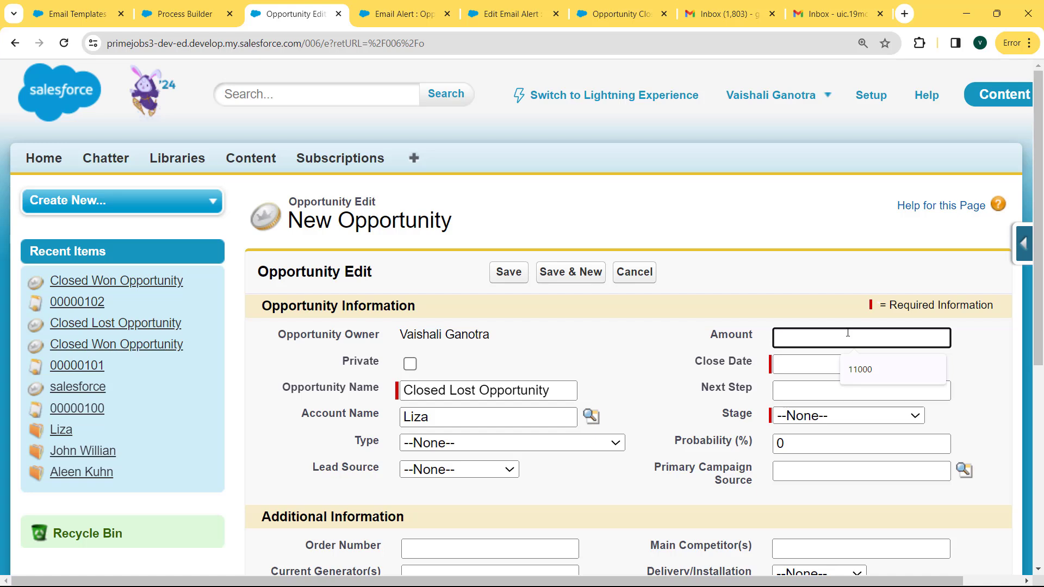
type("12000")
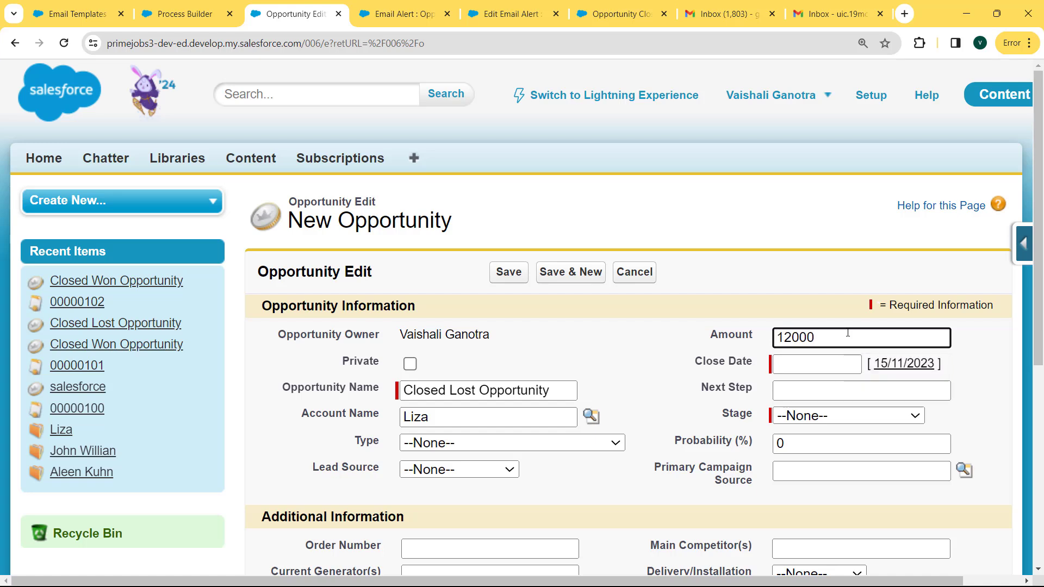
left_click(804, 362)
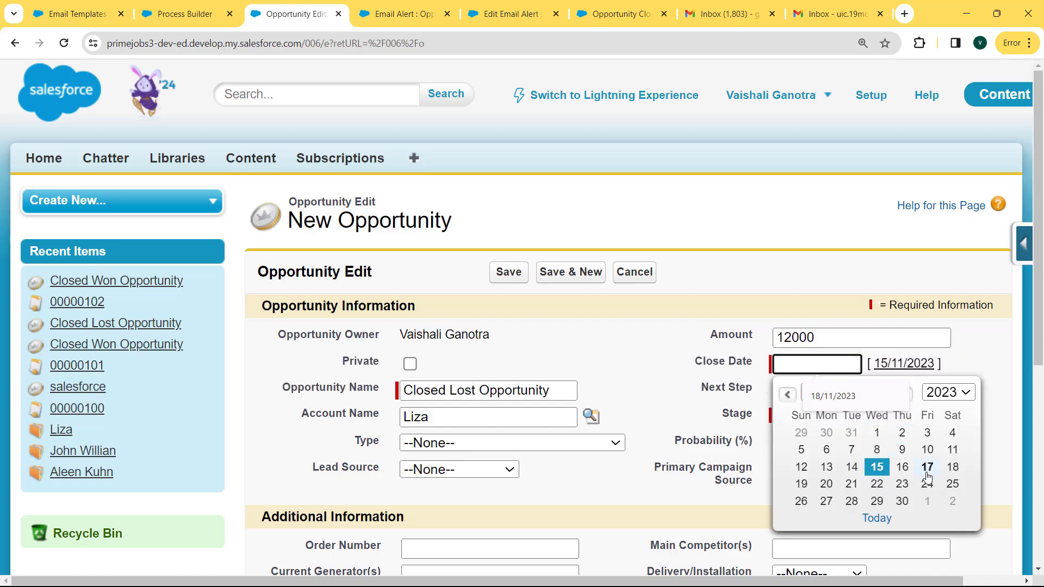
left_click(951, 468)
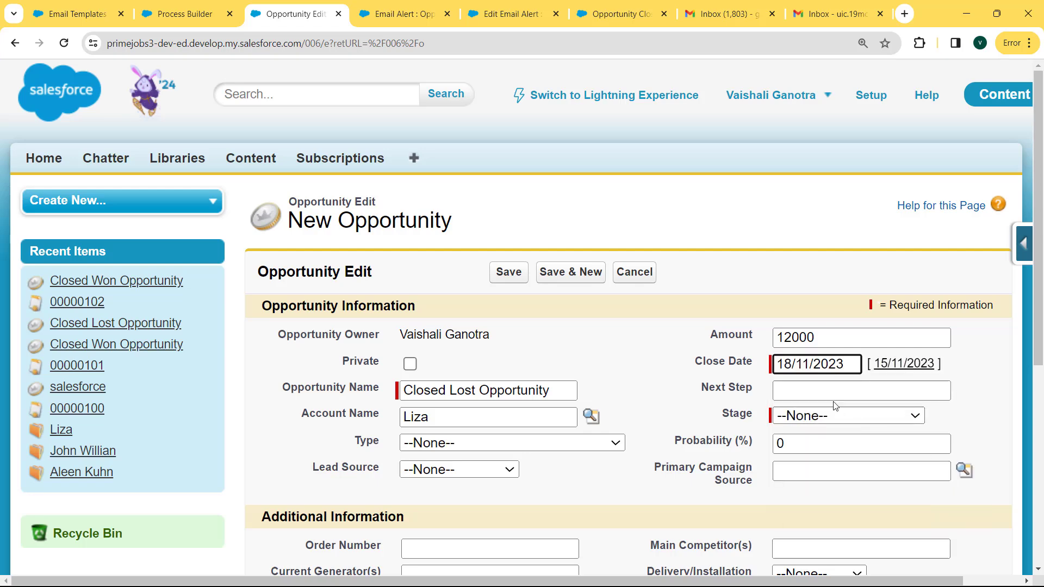
left_click(836, 422)
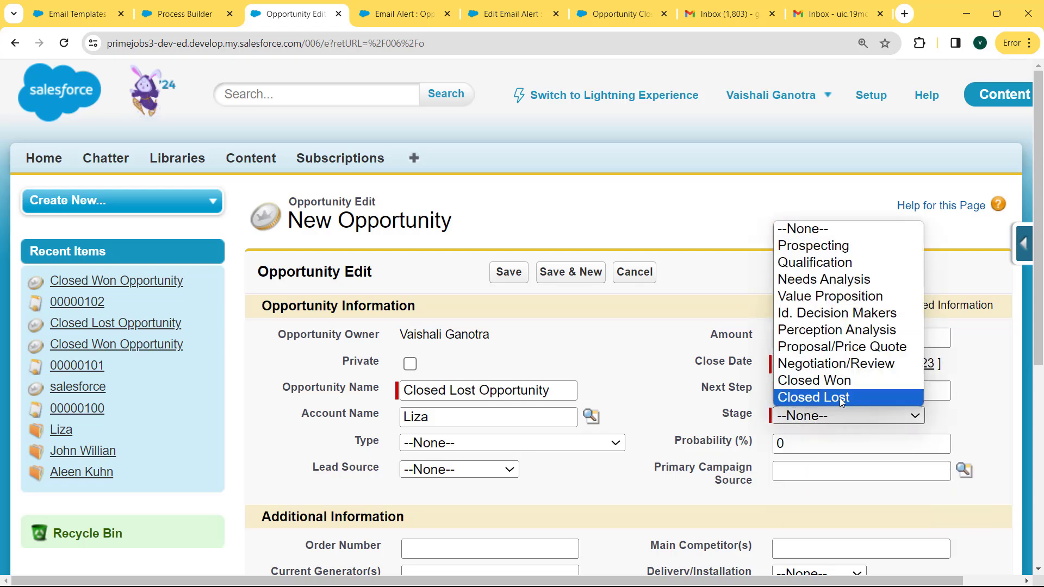
left_click(840, 397)
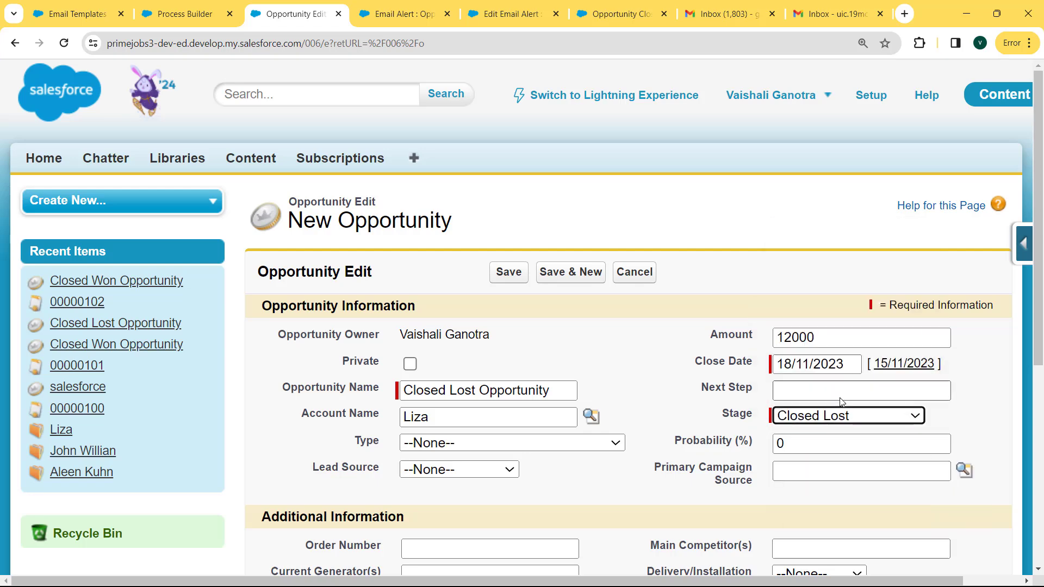
left_click(509, 272)
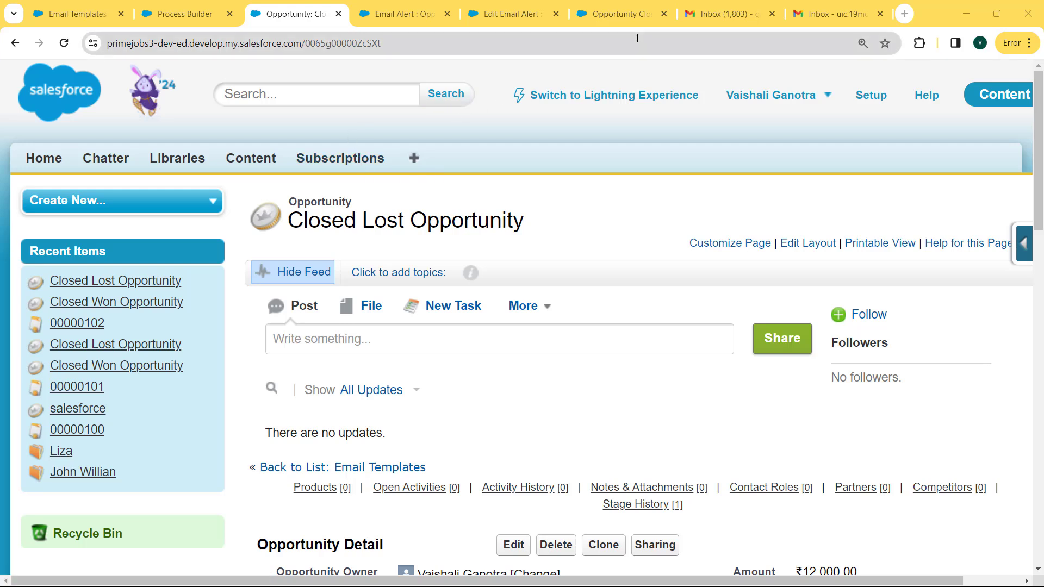
Switch to Gmail and open the newest "Opportunity closed lost" email to check the alert.
left_click(821, 12)
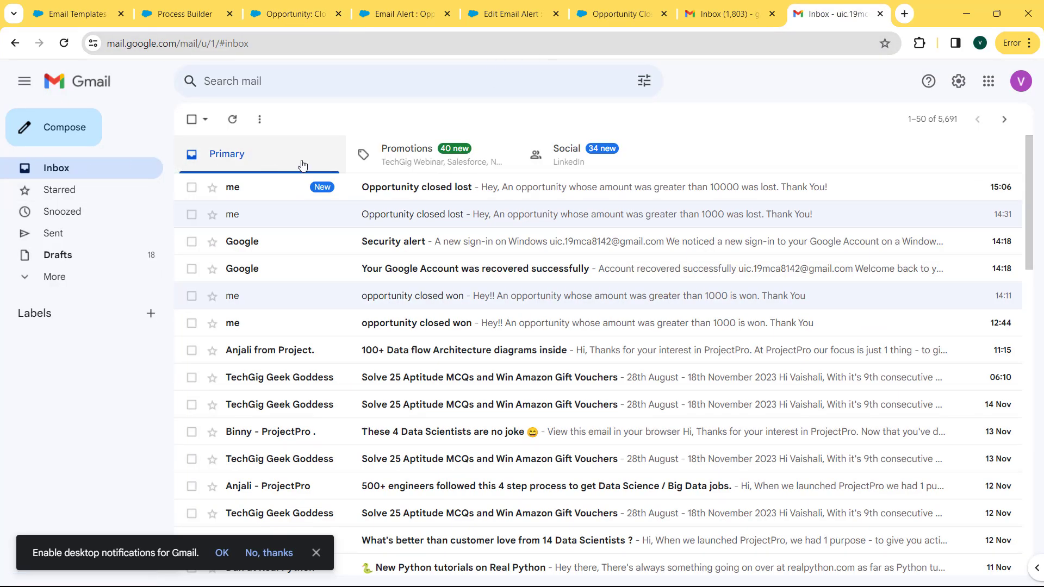
left_click(409, 189)
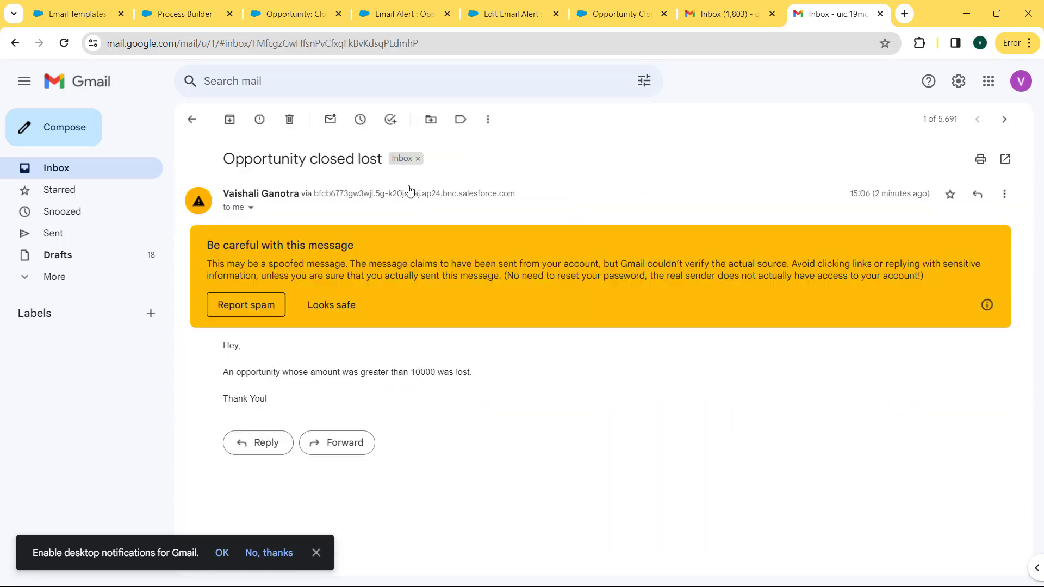